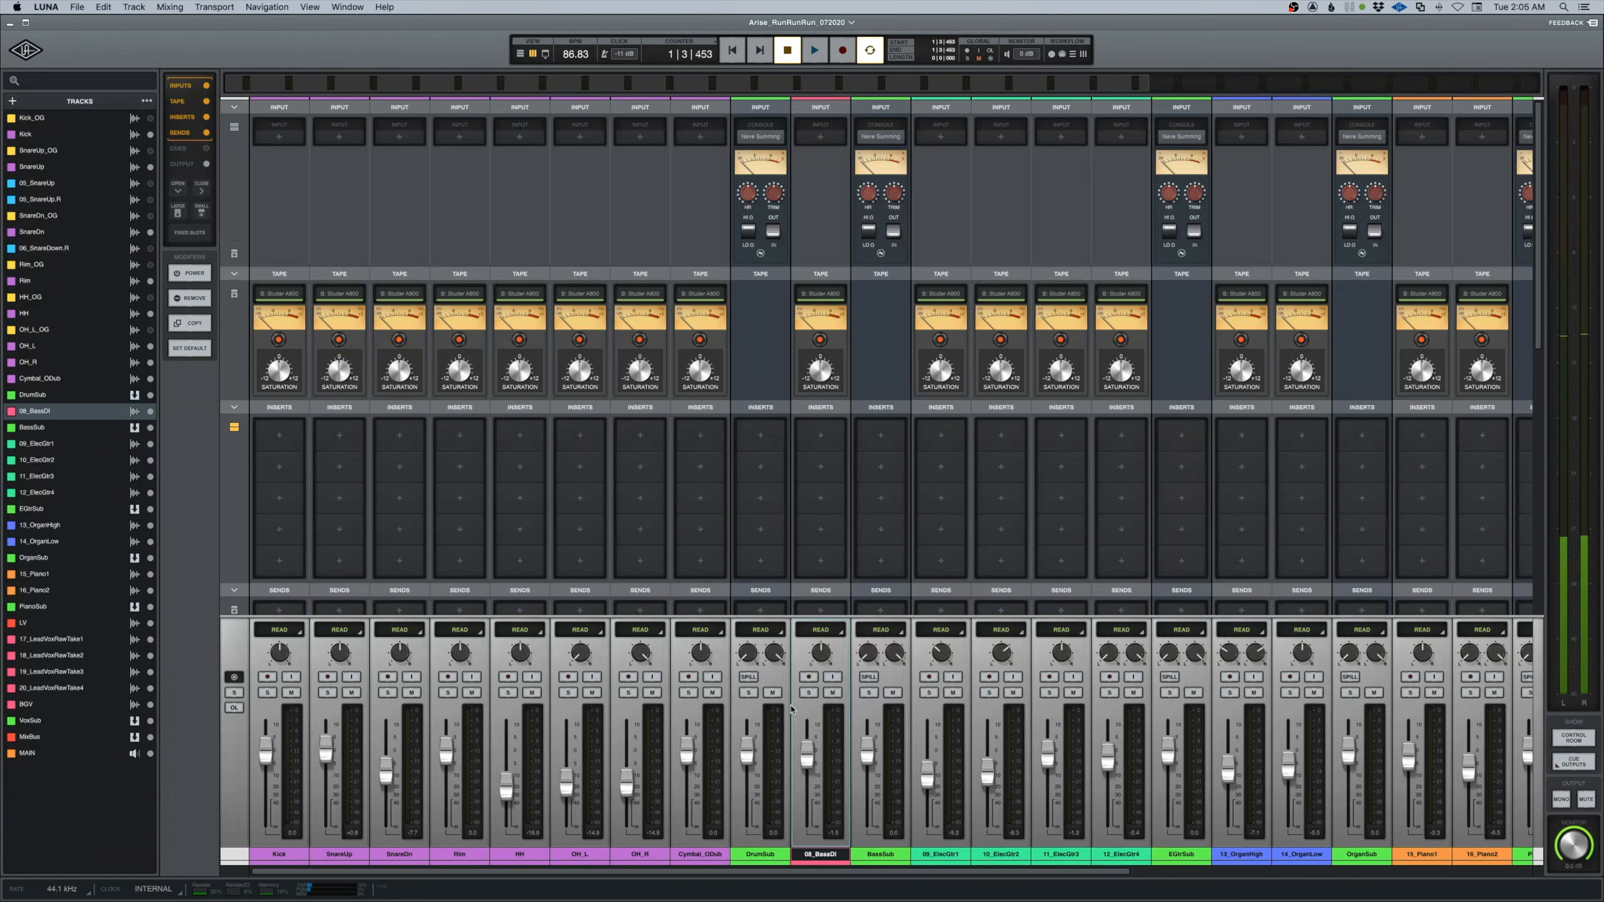
Play the full mix, solo the DrumSub bus, and stop playback.
{"action": "key", "text": "space"}
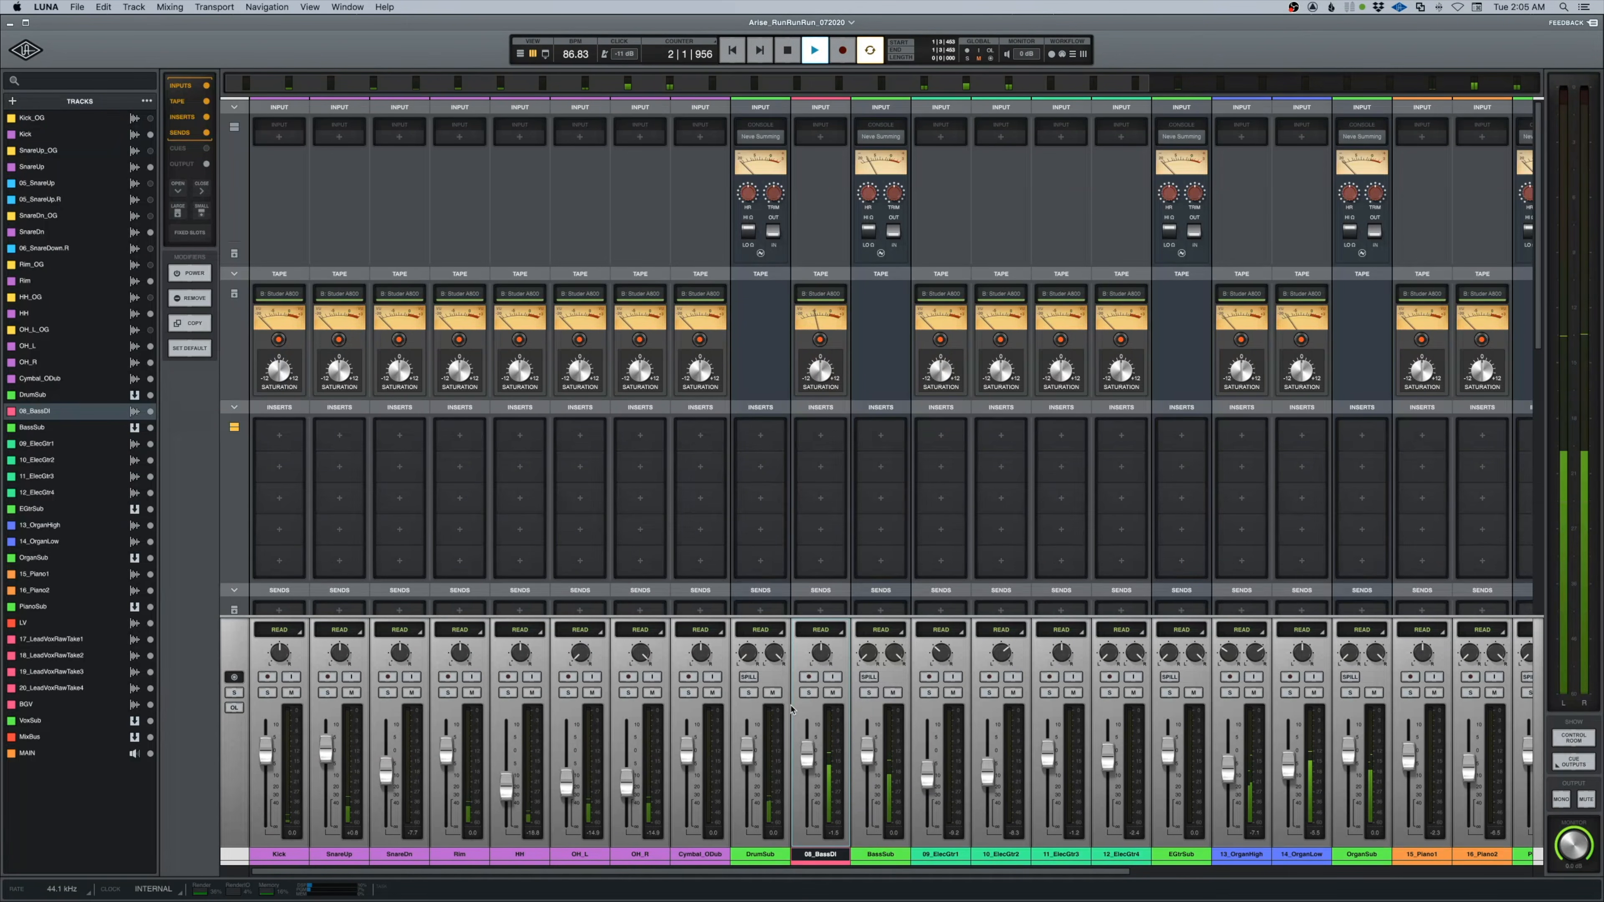
{"action": "scroll", "coordinate": [791, 709], "scroll_direction": "right", "scroll_amount": 10}
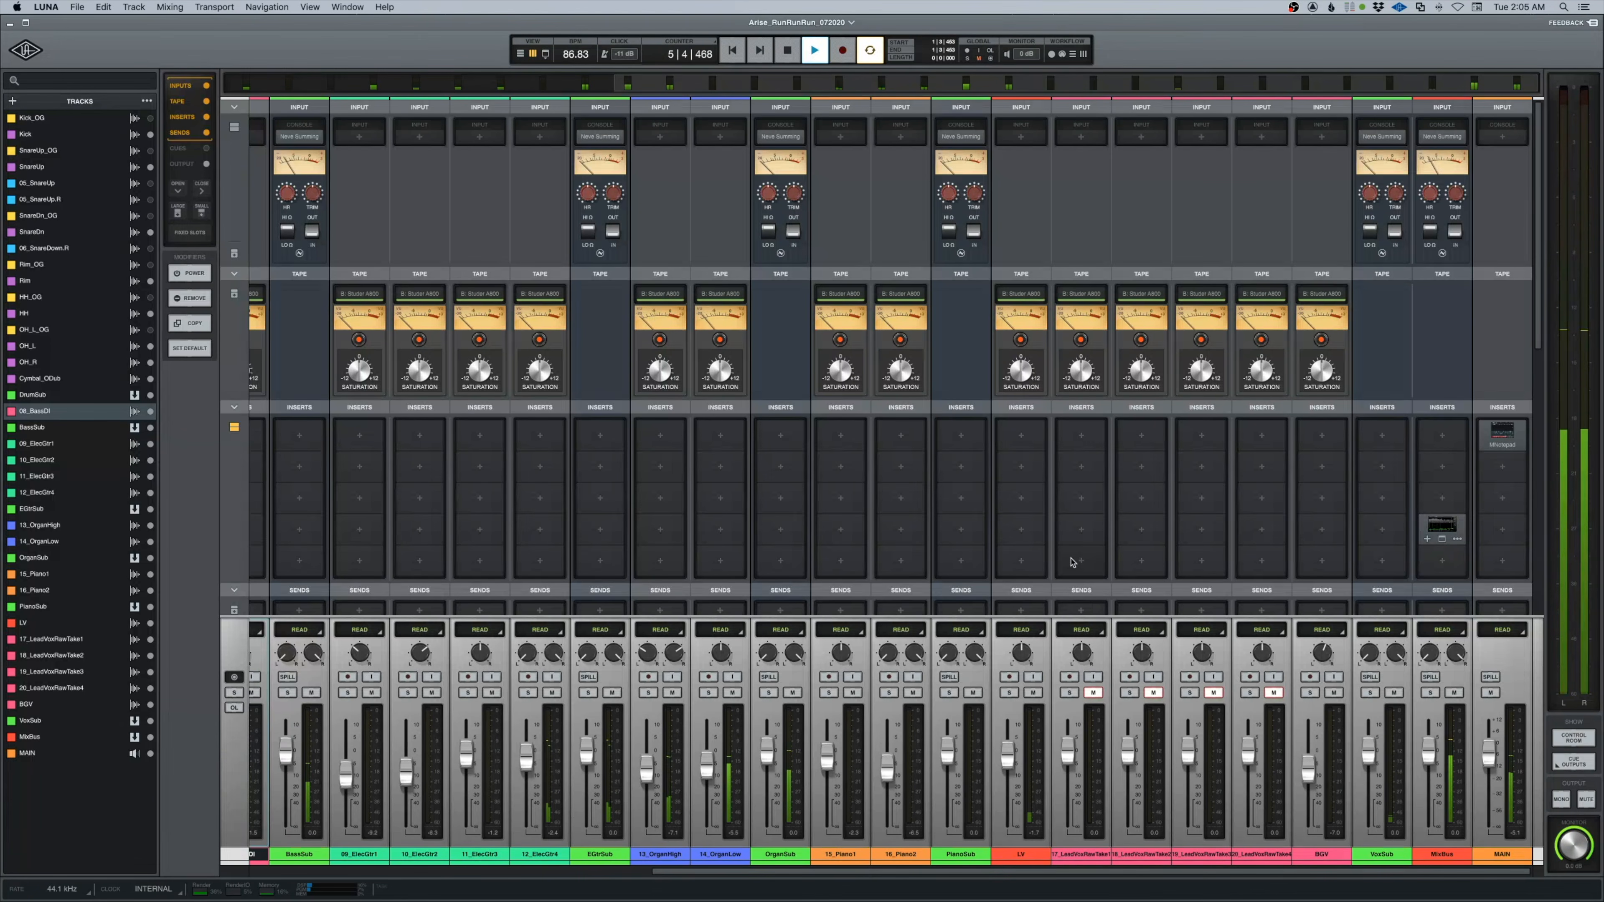
{"action": "scroll", "coordinate": [1071, 561], "scroll_direction": "left", "scroll_amount": 10}
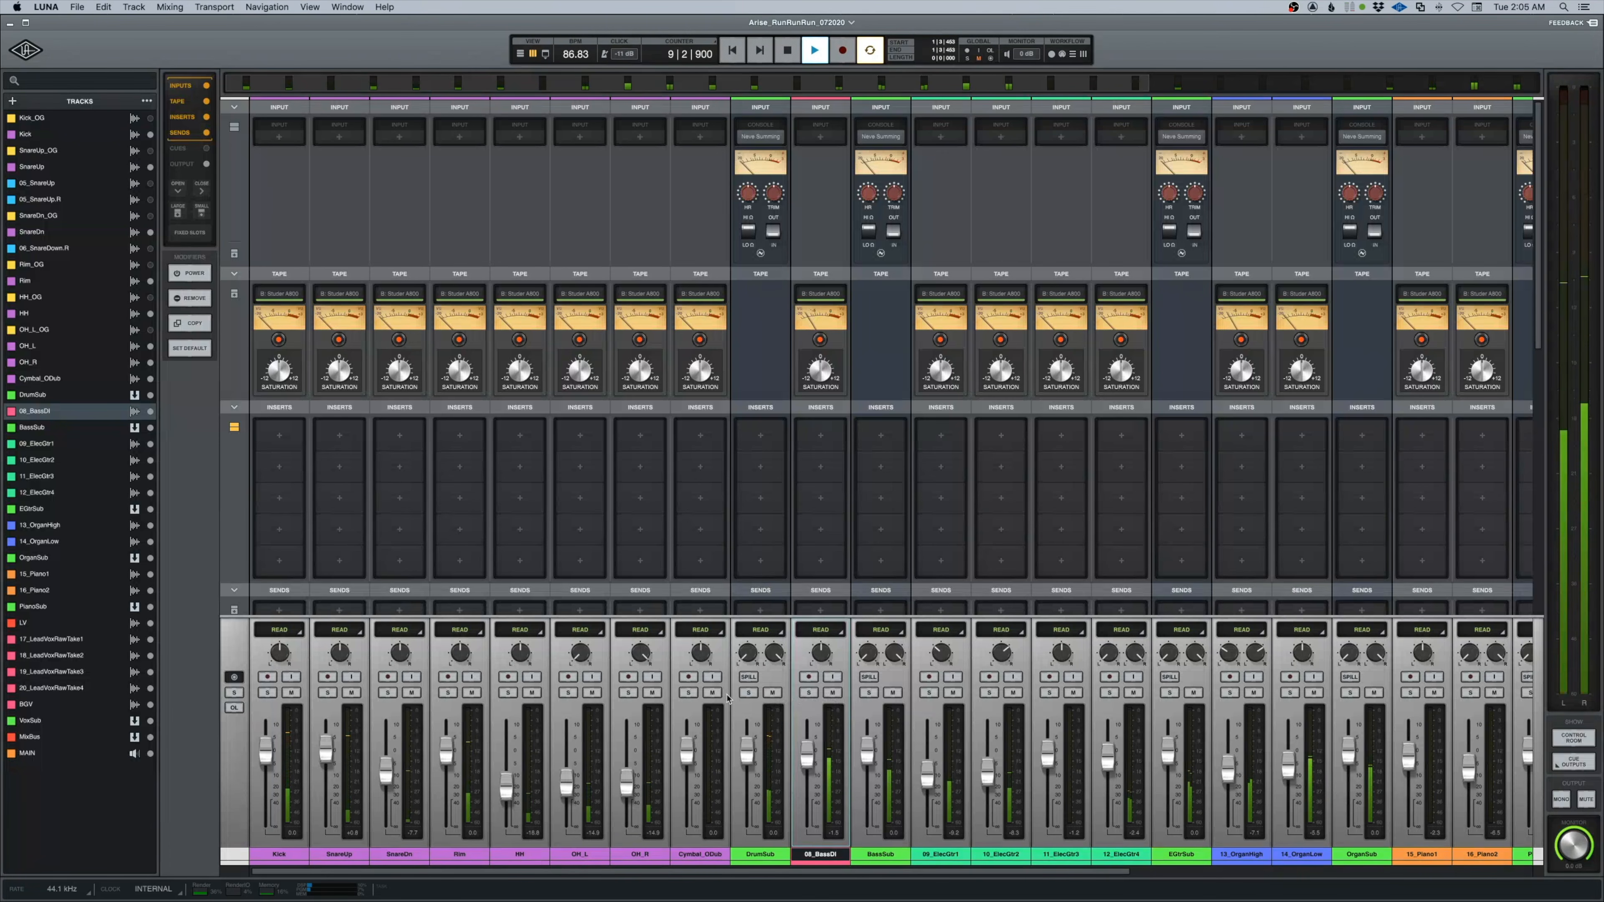
{"action": "left_click", "coordinate": [748, 692]}
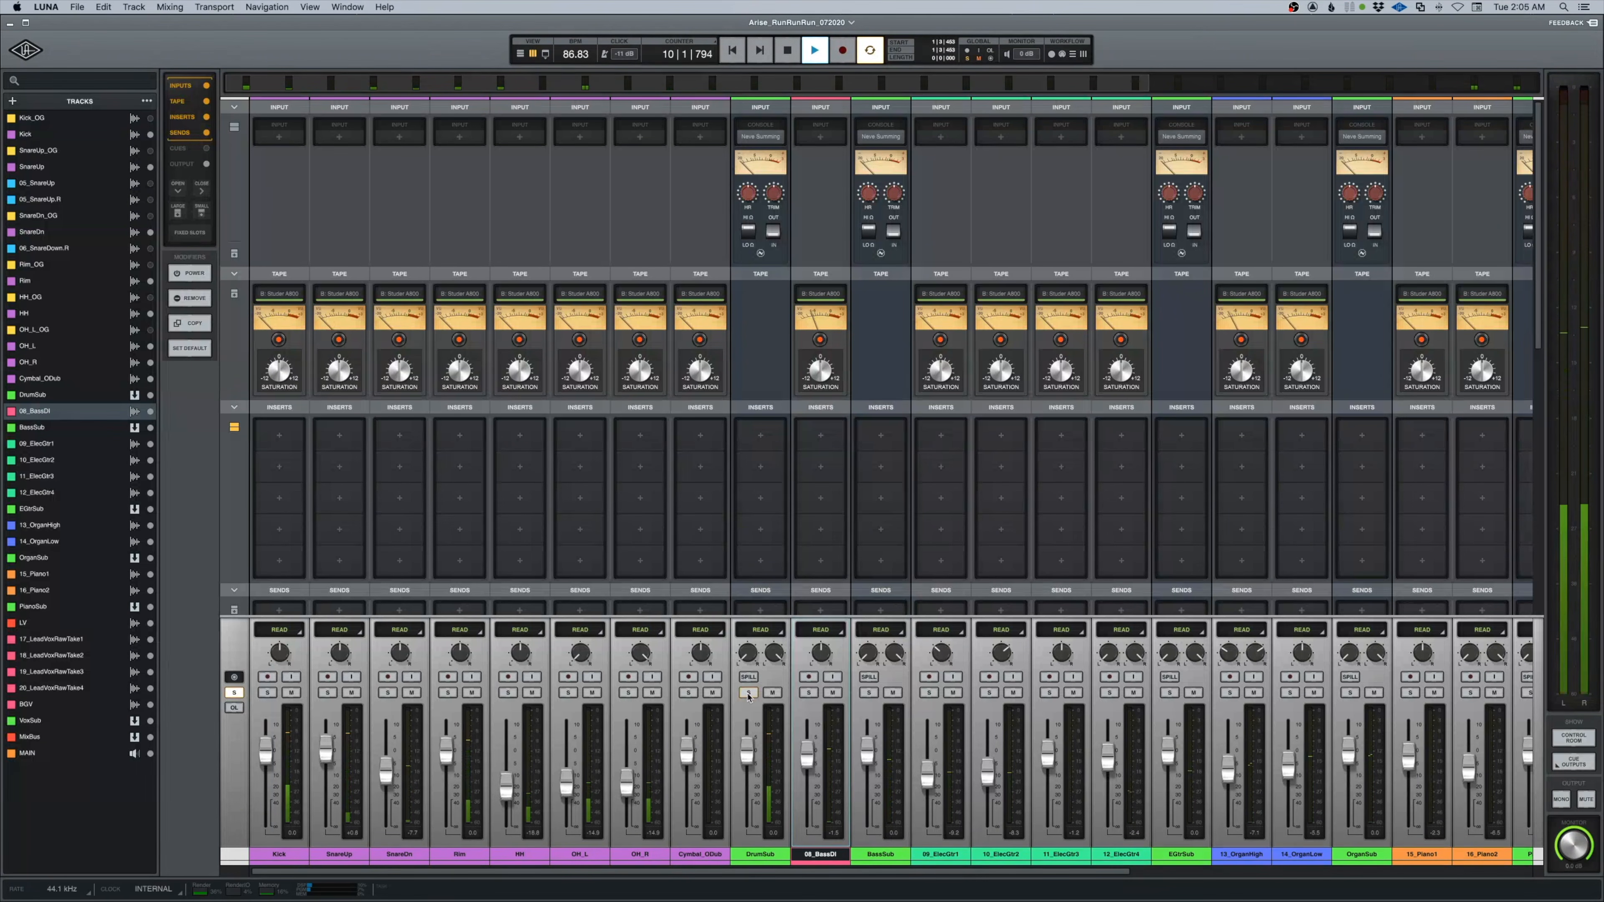
{"action": "key", "text": "space"}
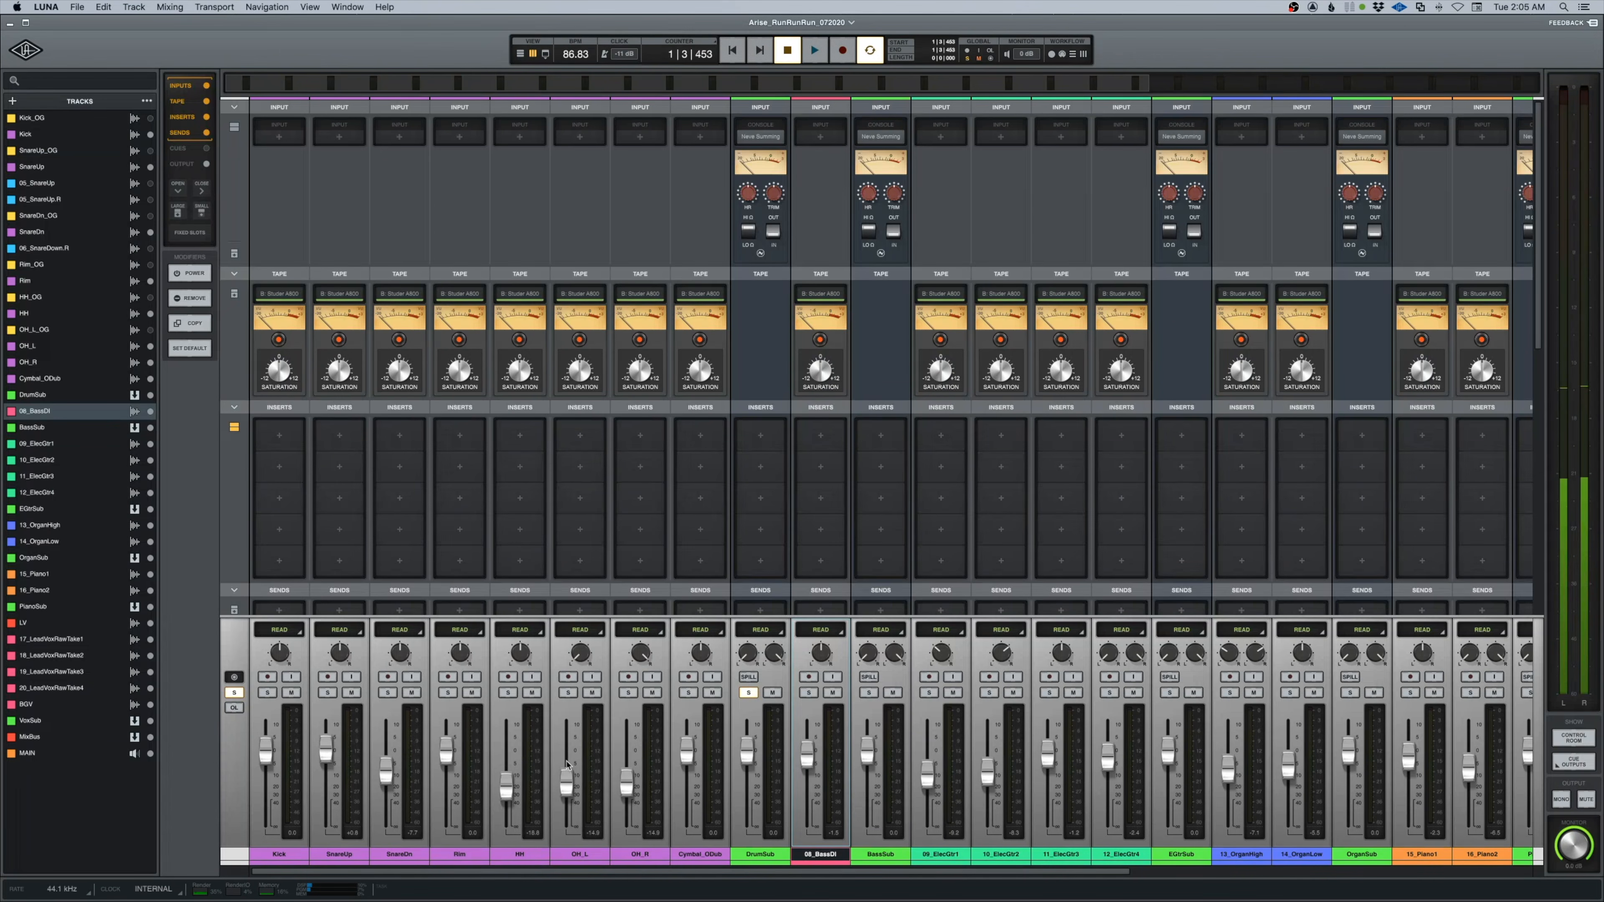
Convert the OH_L and OH_R overhead tracks into one stereo track.
{"action": "left_click", "coordinate": [589, 857]}
{"action": "left_click", "coordinate": [628, 859], "text": "shift"}
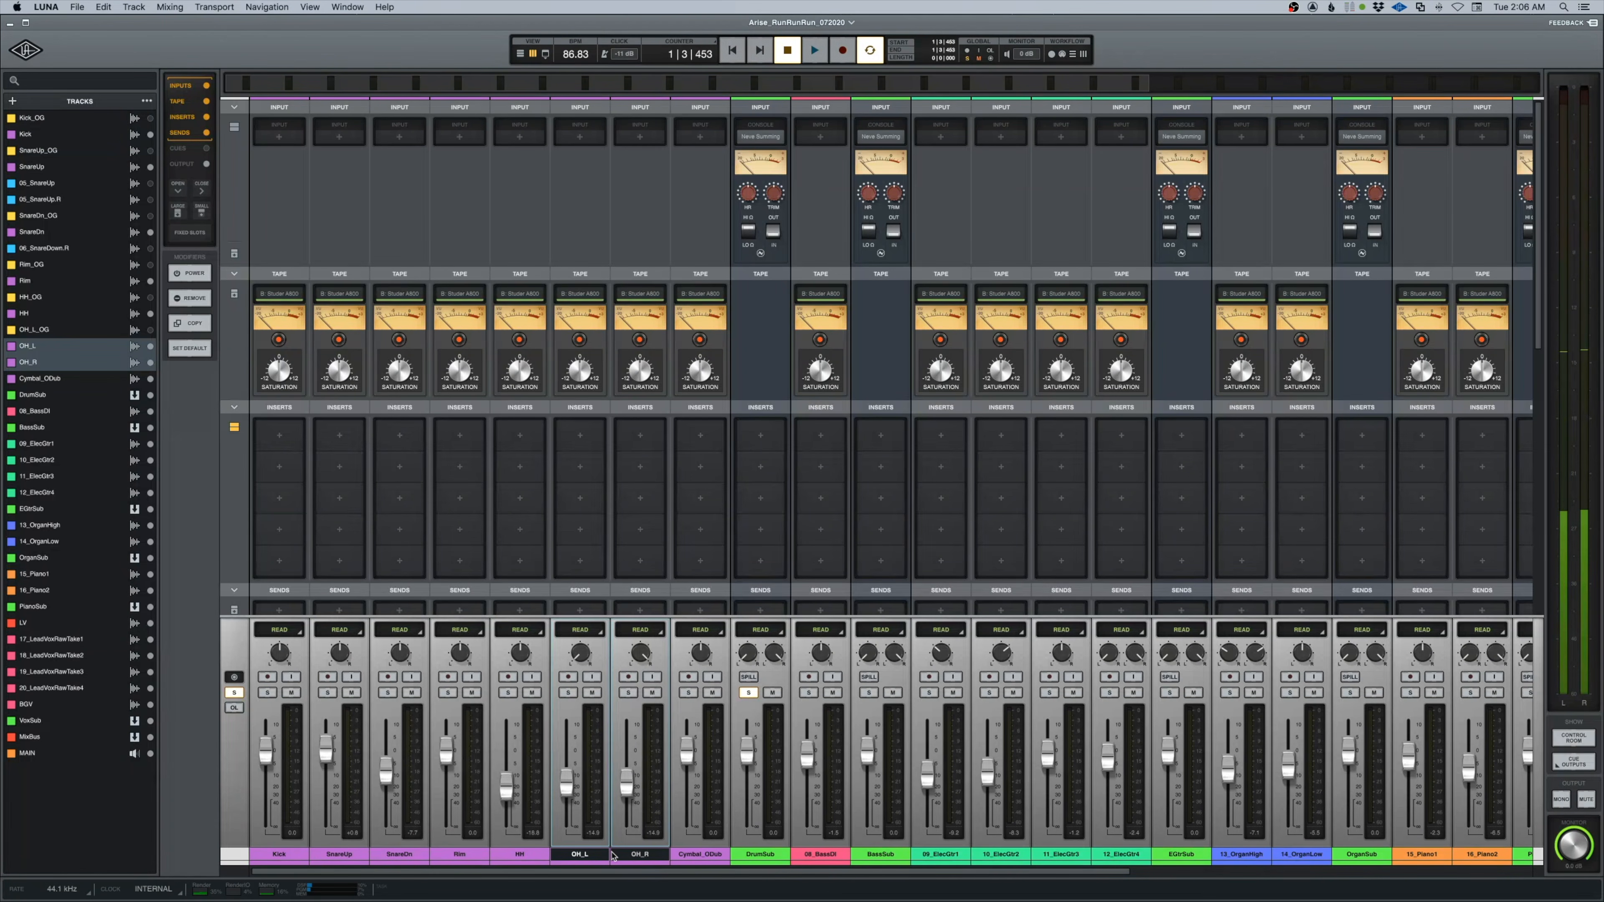
{"action": "left_click", "coordinate": [134, 6]}
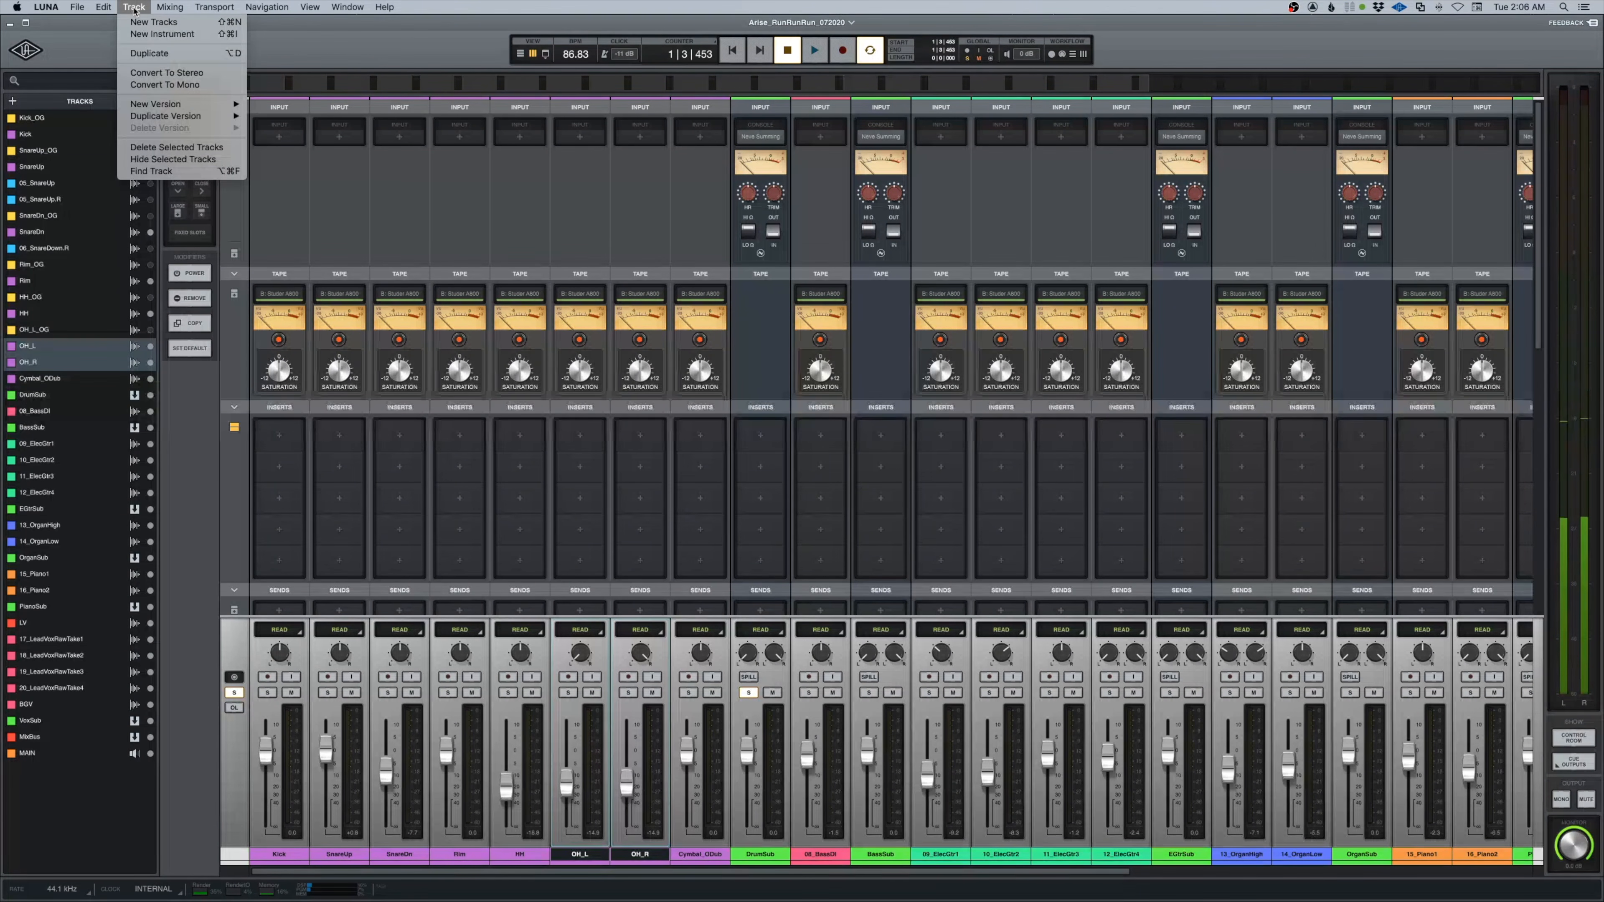
{"action": "left_click", "coordinate": [160, 73]}
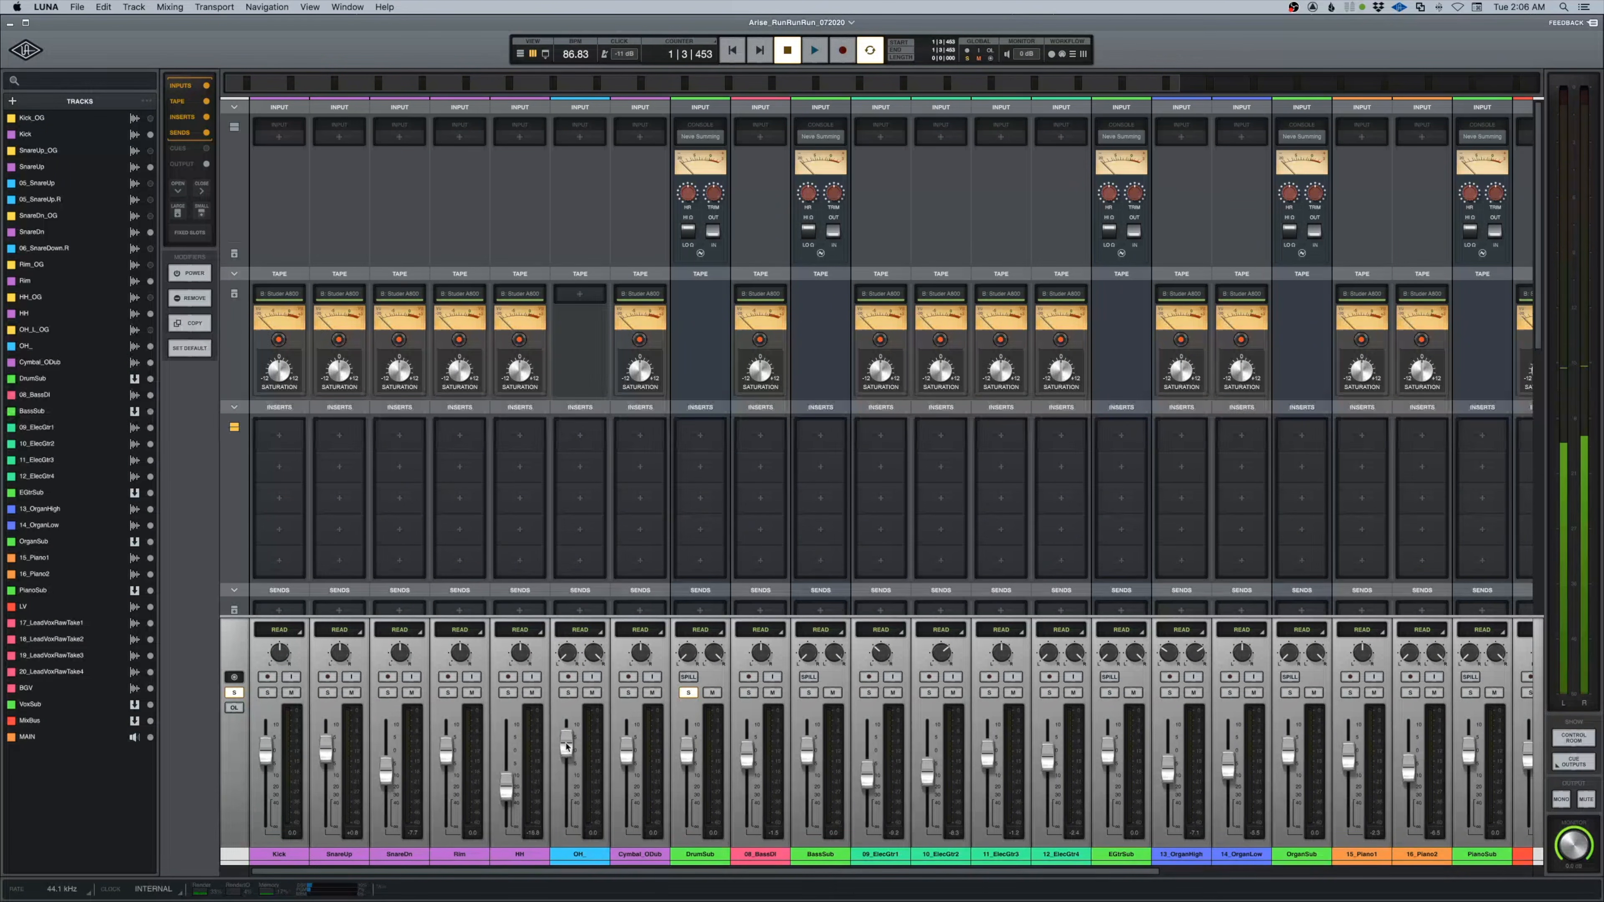
Recolor the stereo OH_ track purple to match the other drum tracks.
{"action": "left_click", "coordinate": [579, 854]}
{"action": "left_click", "coordinate": [631, 856], "text": "shift"}
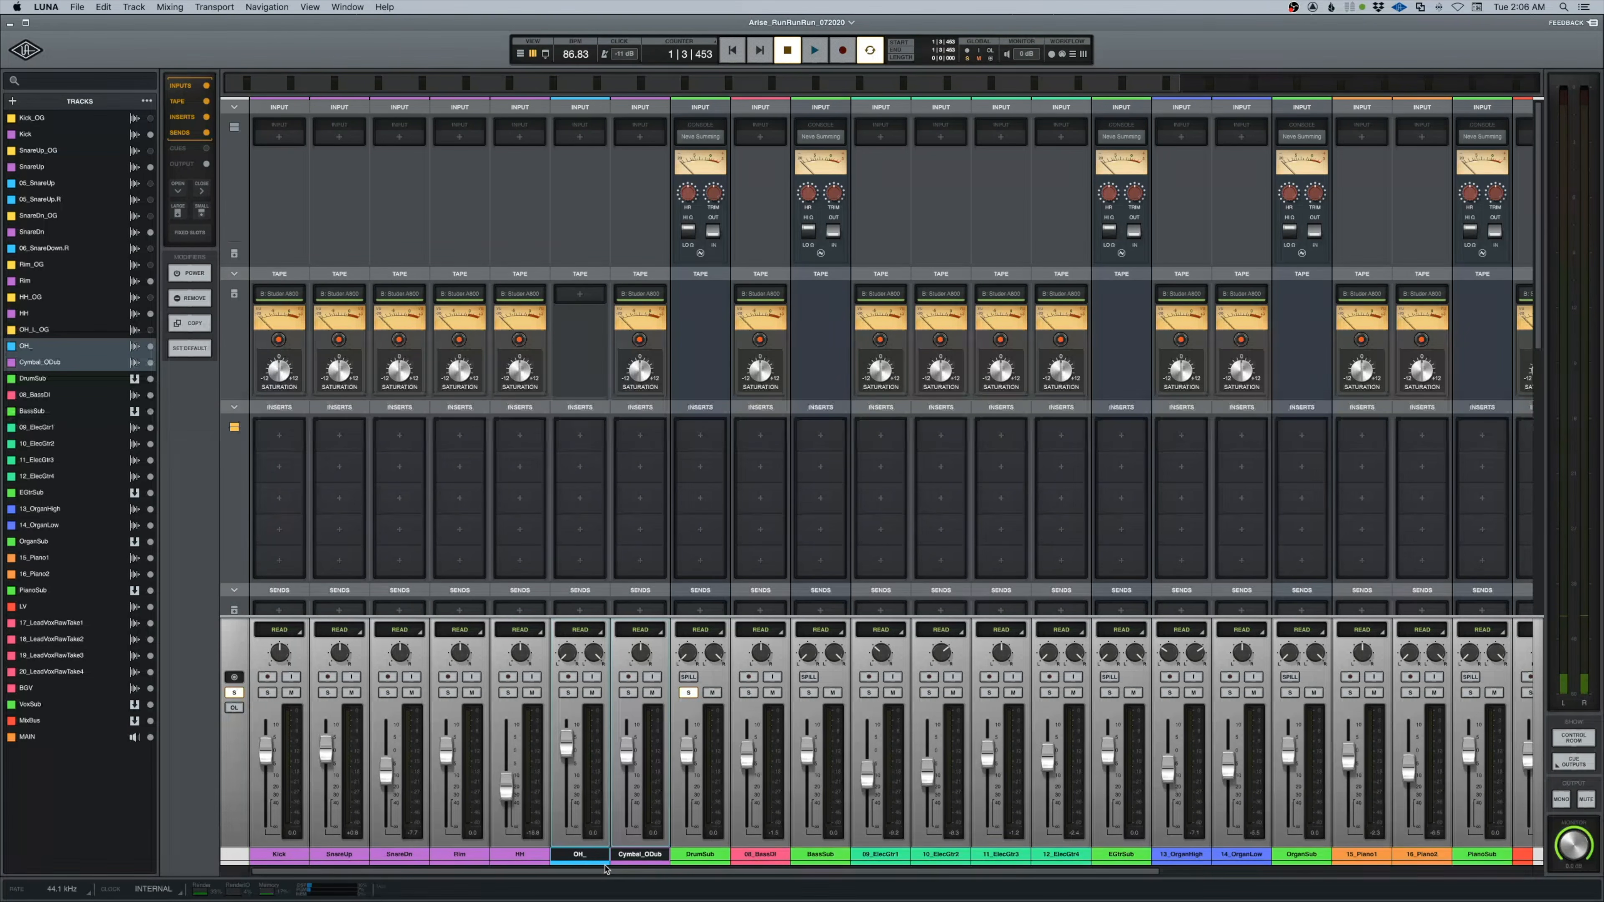
{"action": "left_click", "coordinate": [601, 862]}
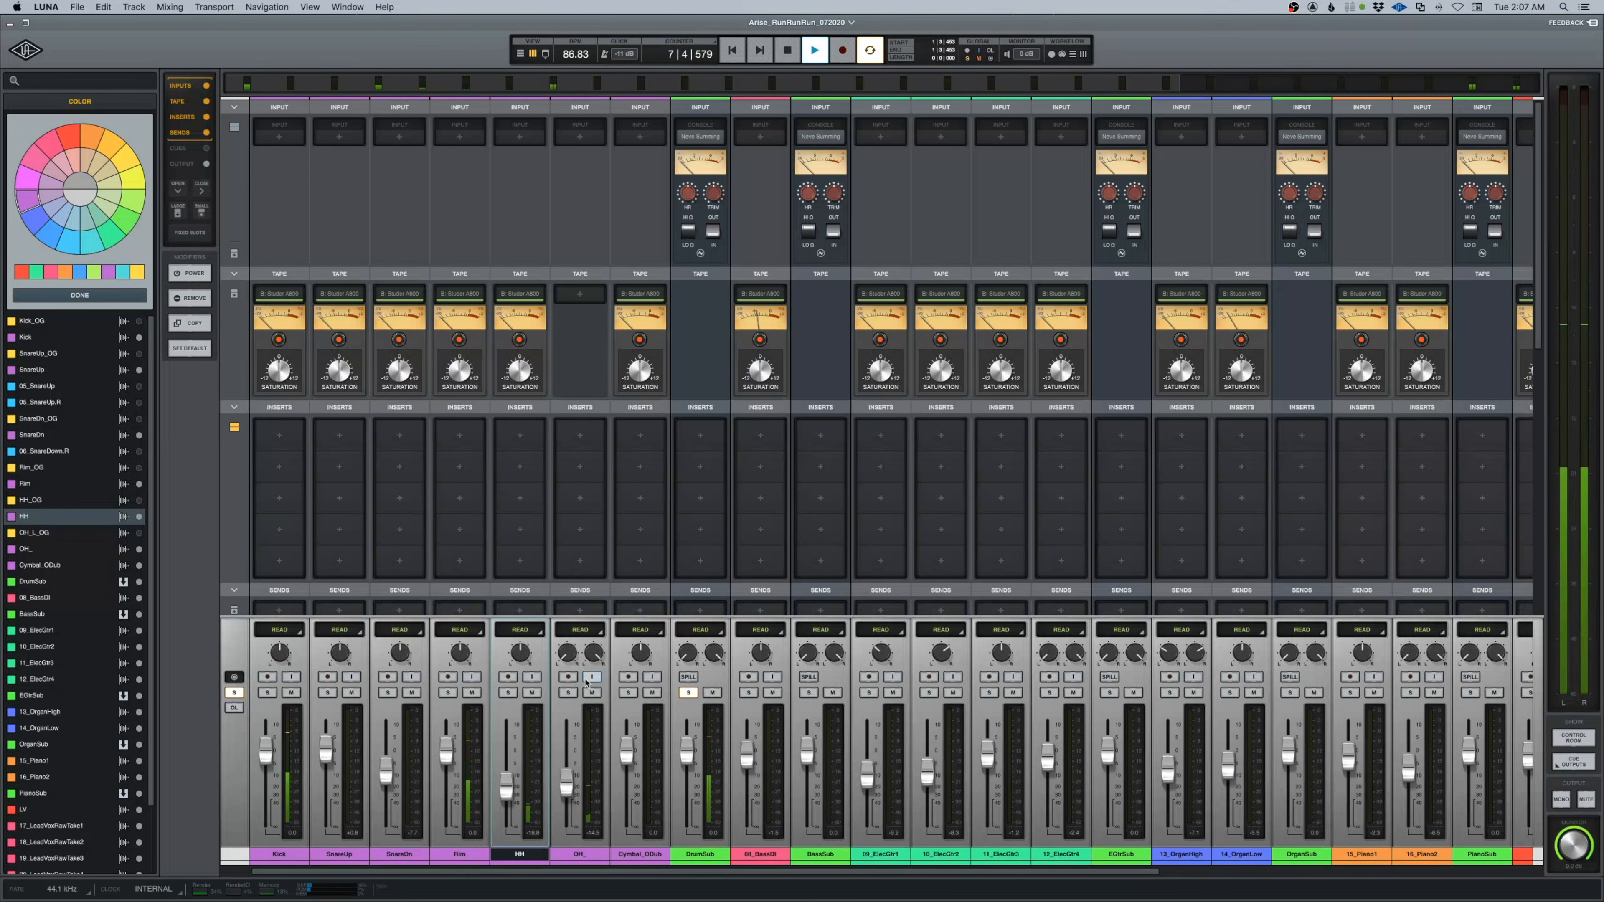
Audition the OH_ track muted and unmuted, and assign tape machine B, Studer A800, to it.
{"action": "left_click", "coordinate": [591, 692]}
{"action": "left_click", "coordinate": [590, 693]}
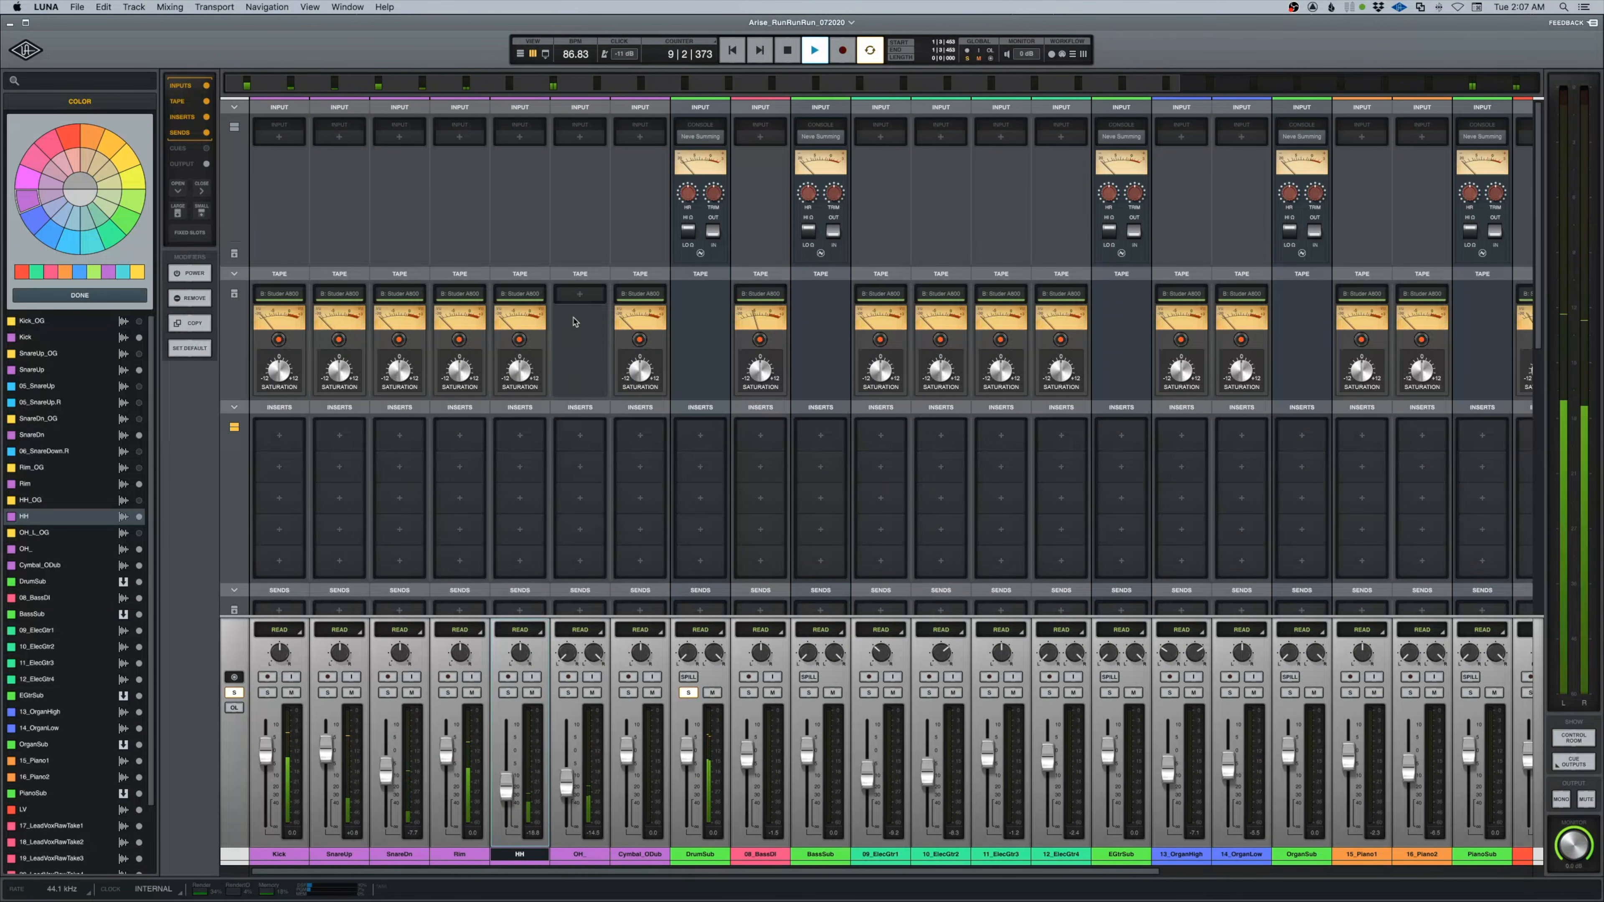
{"action": "left_click", "coordinate": [580, 293]}
{"action": "left_click", "coordinate": [77, 195]}
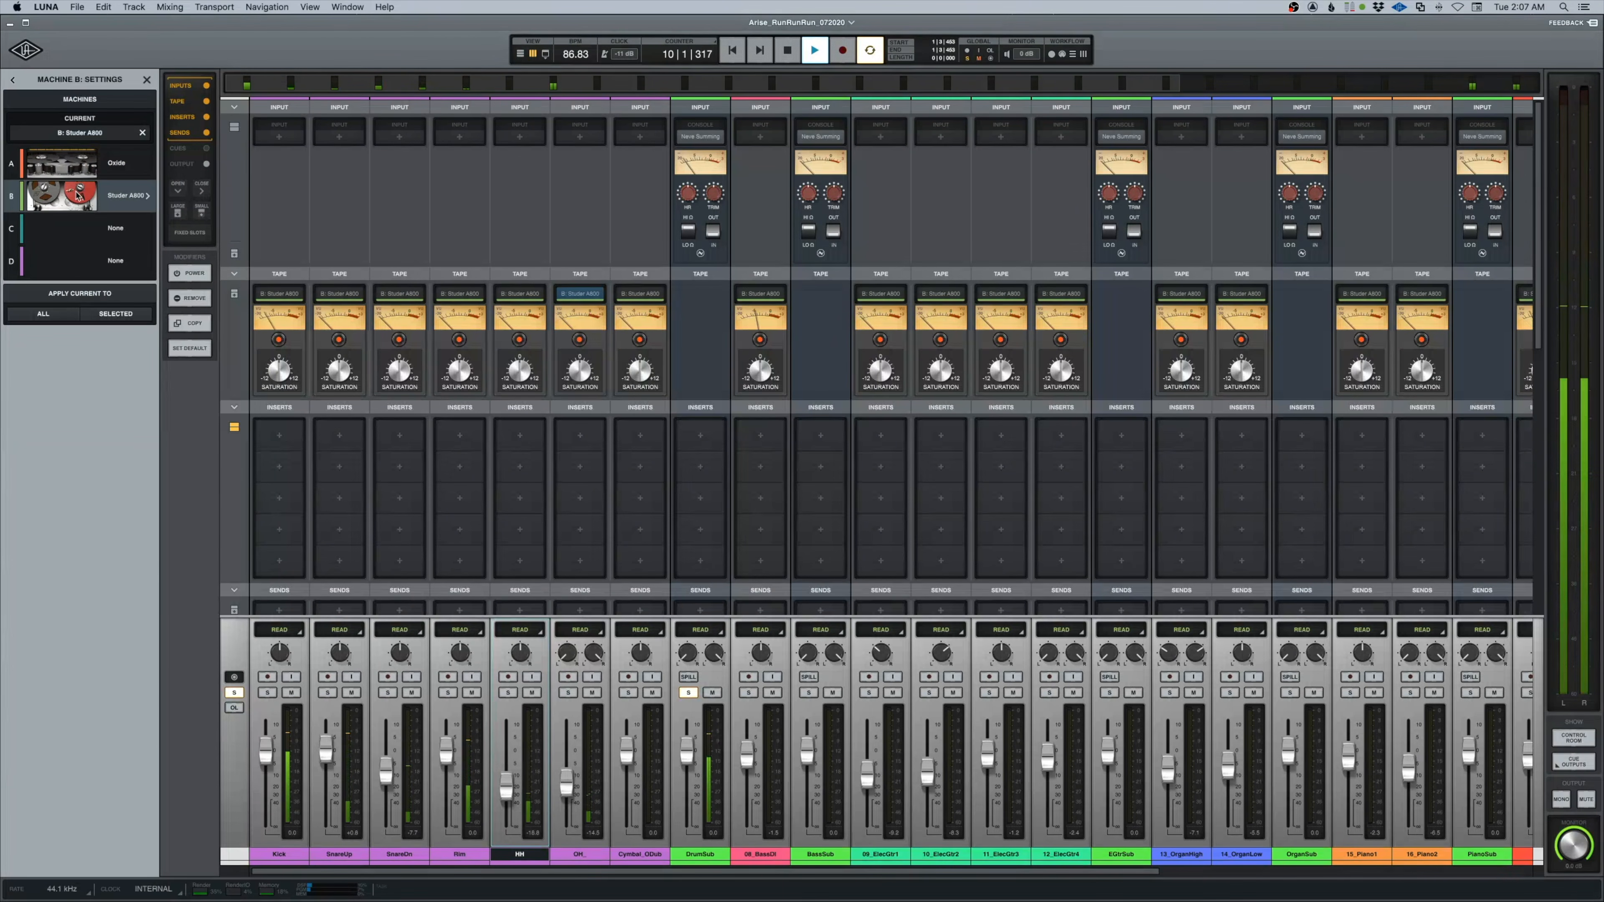
{"action": "left_click", "coordinate": [77, 195]}
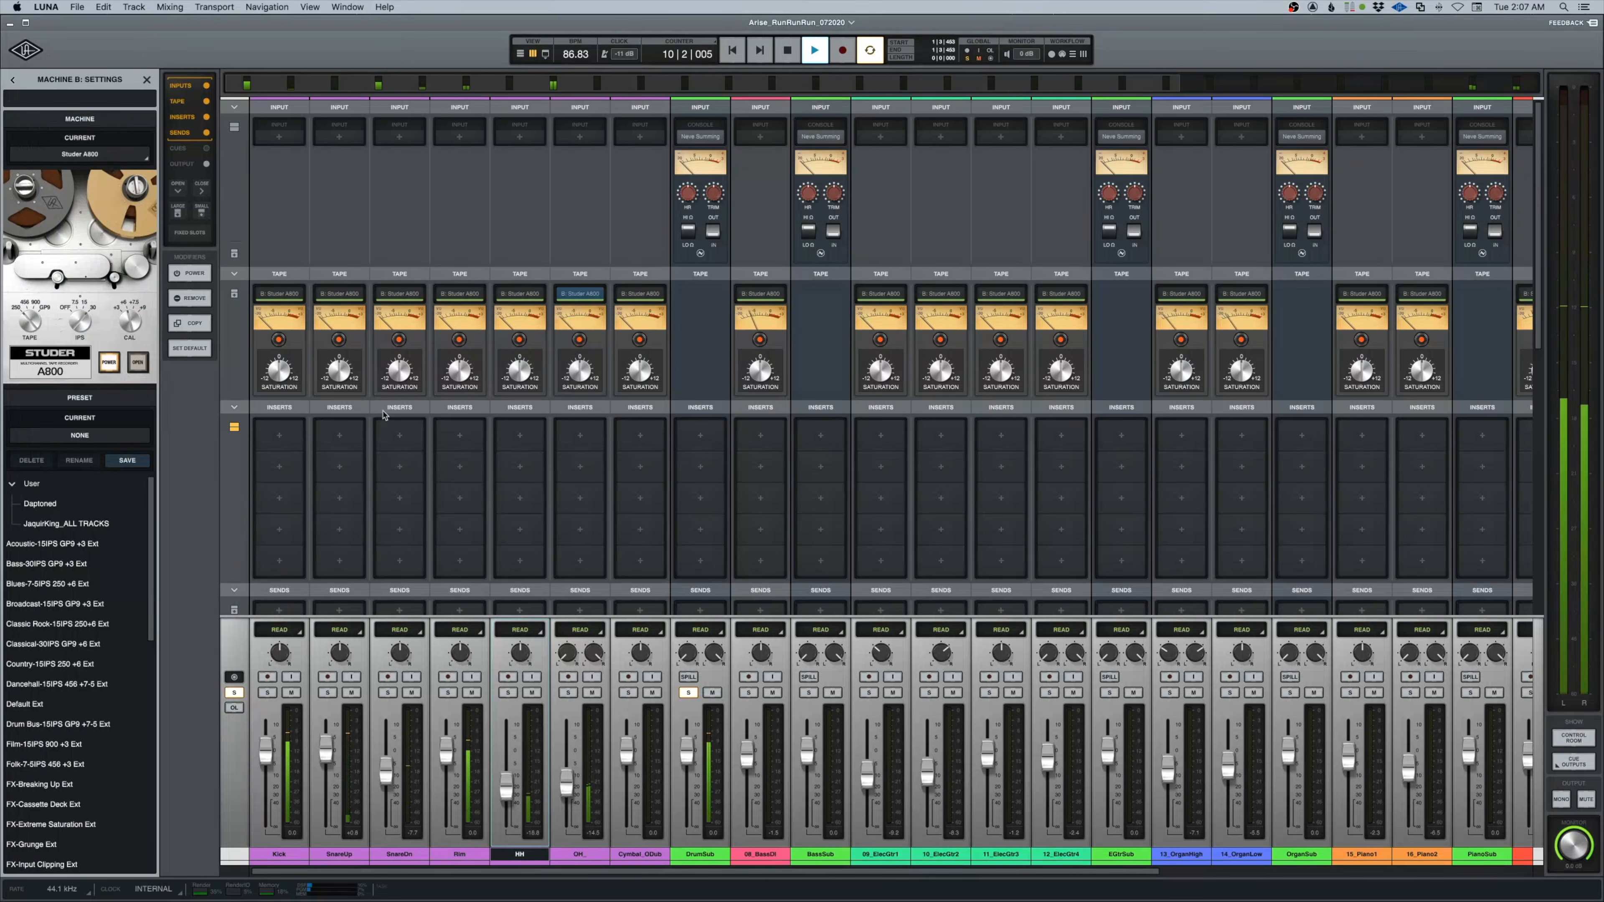
{"action": "left_click", "coordinate": [145, 80]}
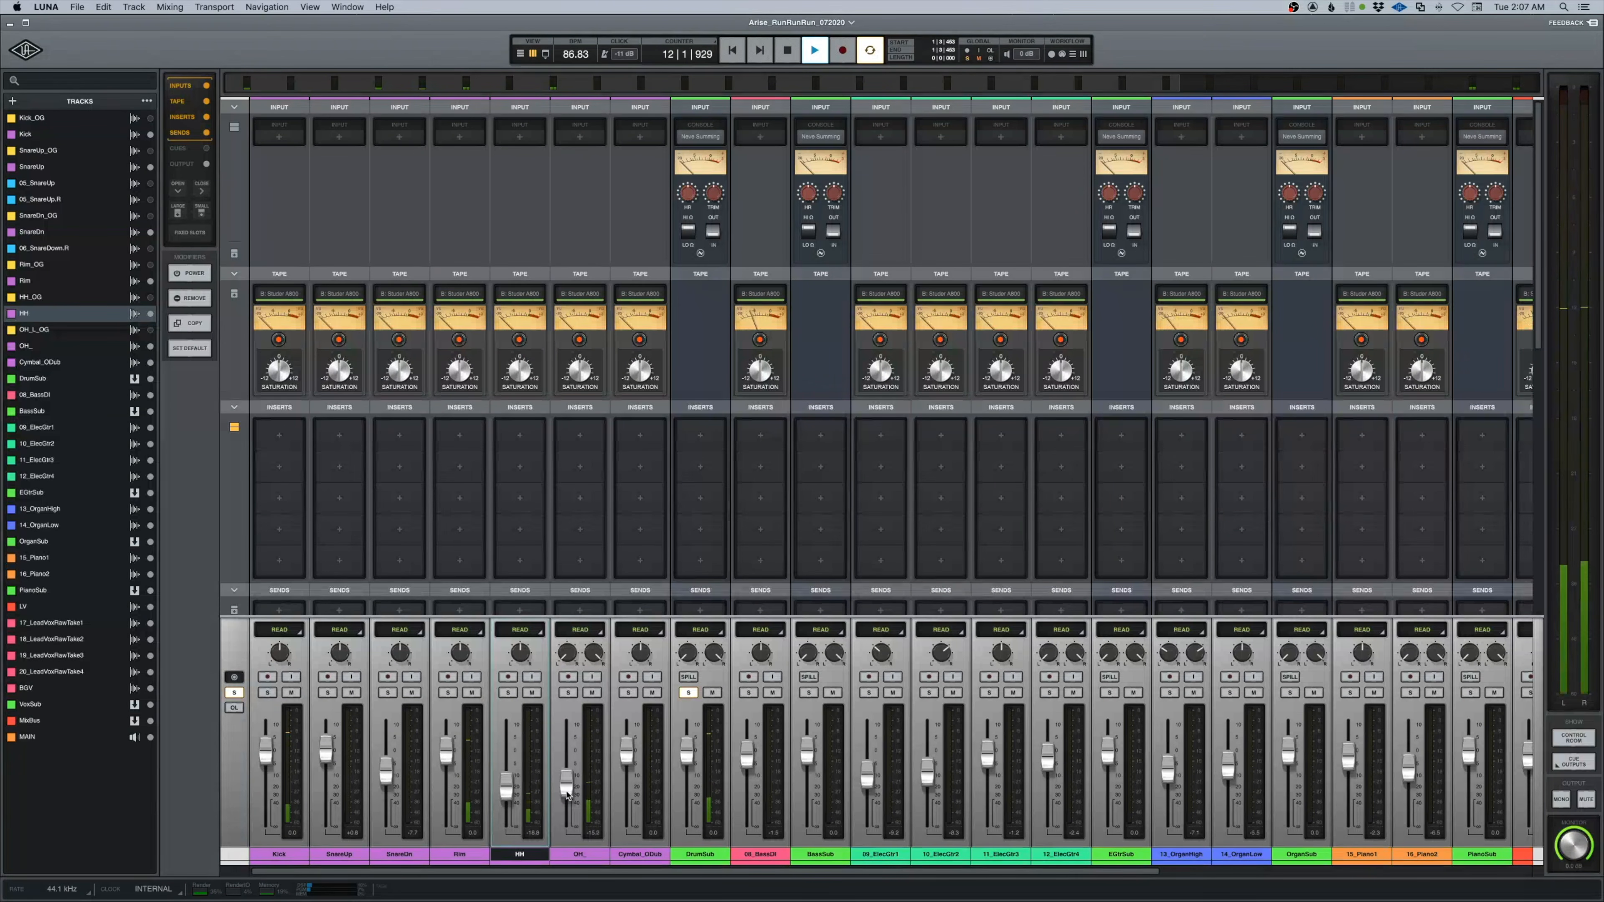
{"action": "key", "text": "space"}
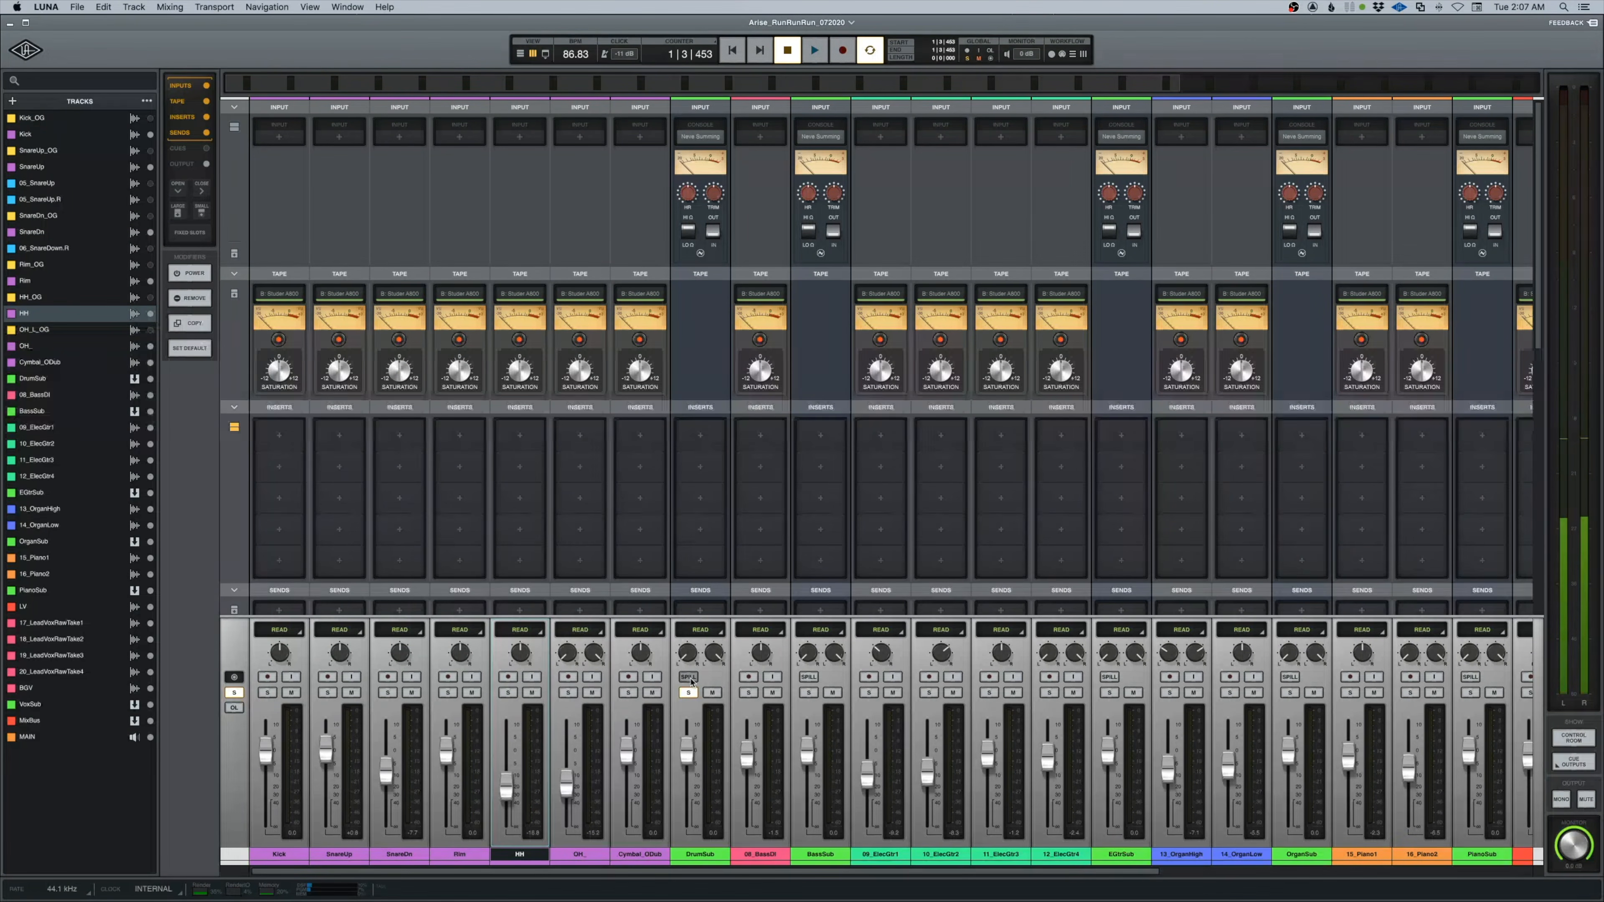
With the DrumSub channels spilled and OH_ soloed, load the Precision Channel Strip into the first OH_ insert slot.
{"action": "left_click", "coordinate": [689, 677]}
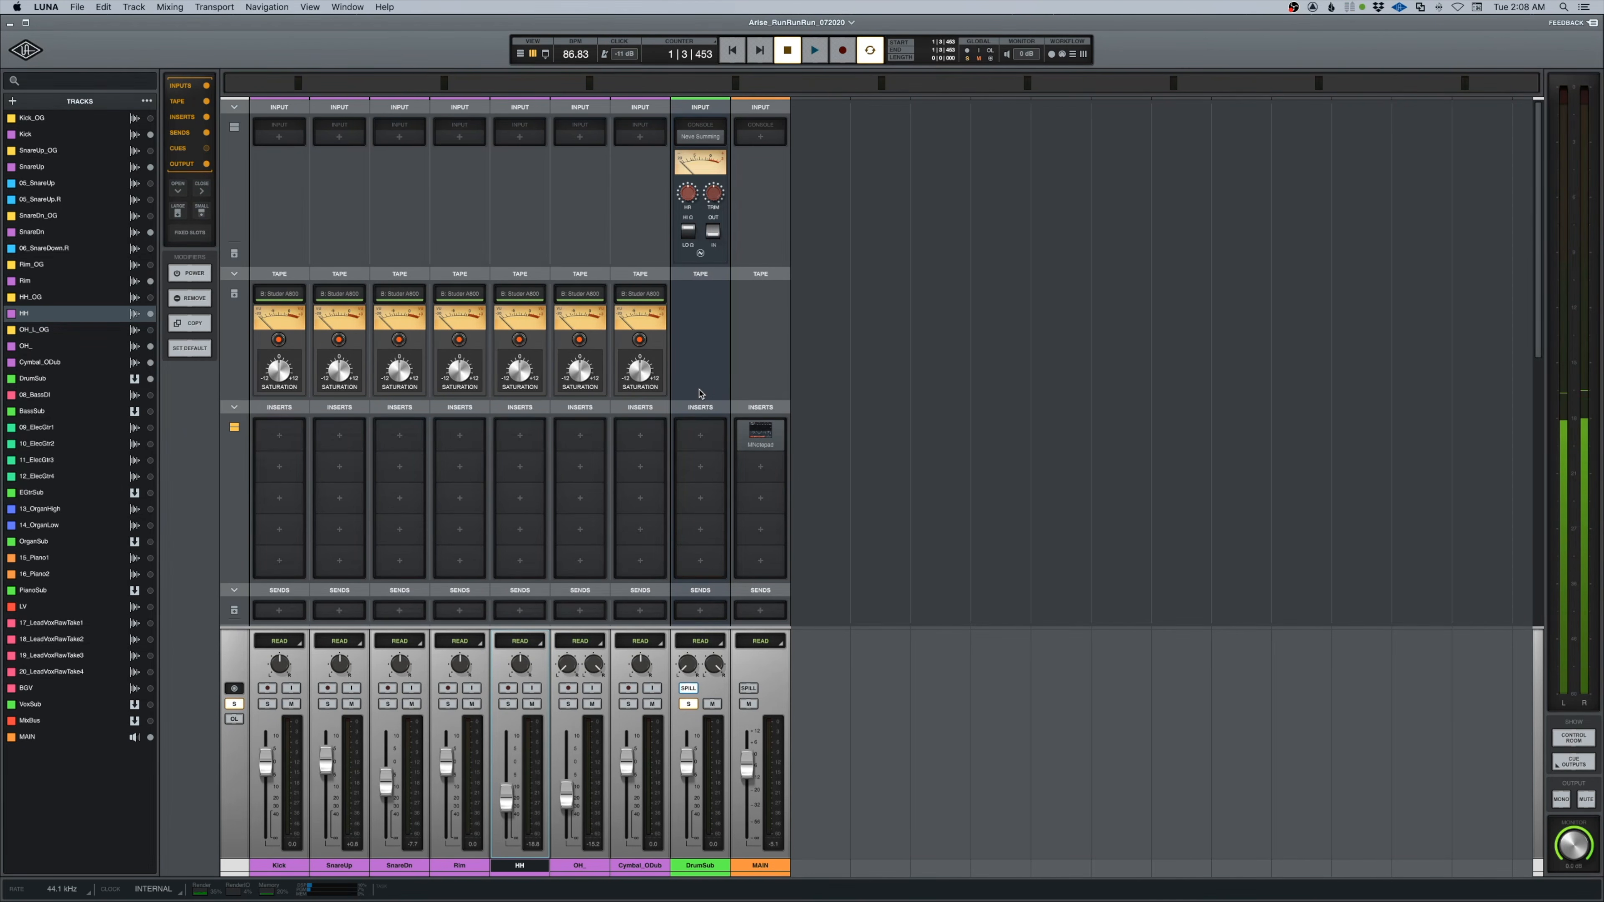
{"action": "left_click", "coordinate": [582, 438]}
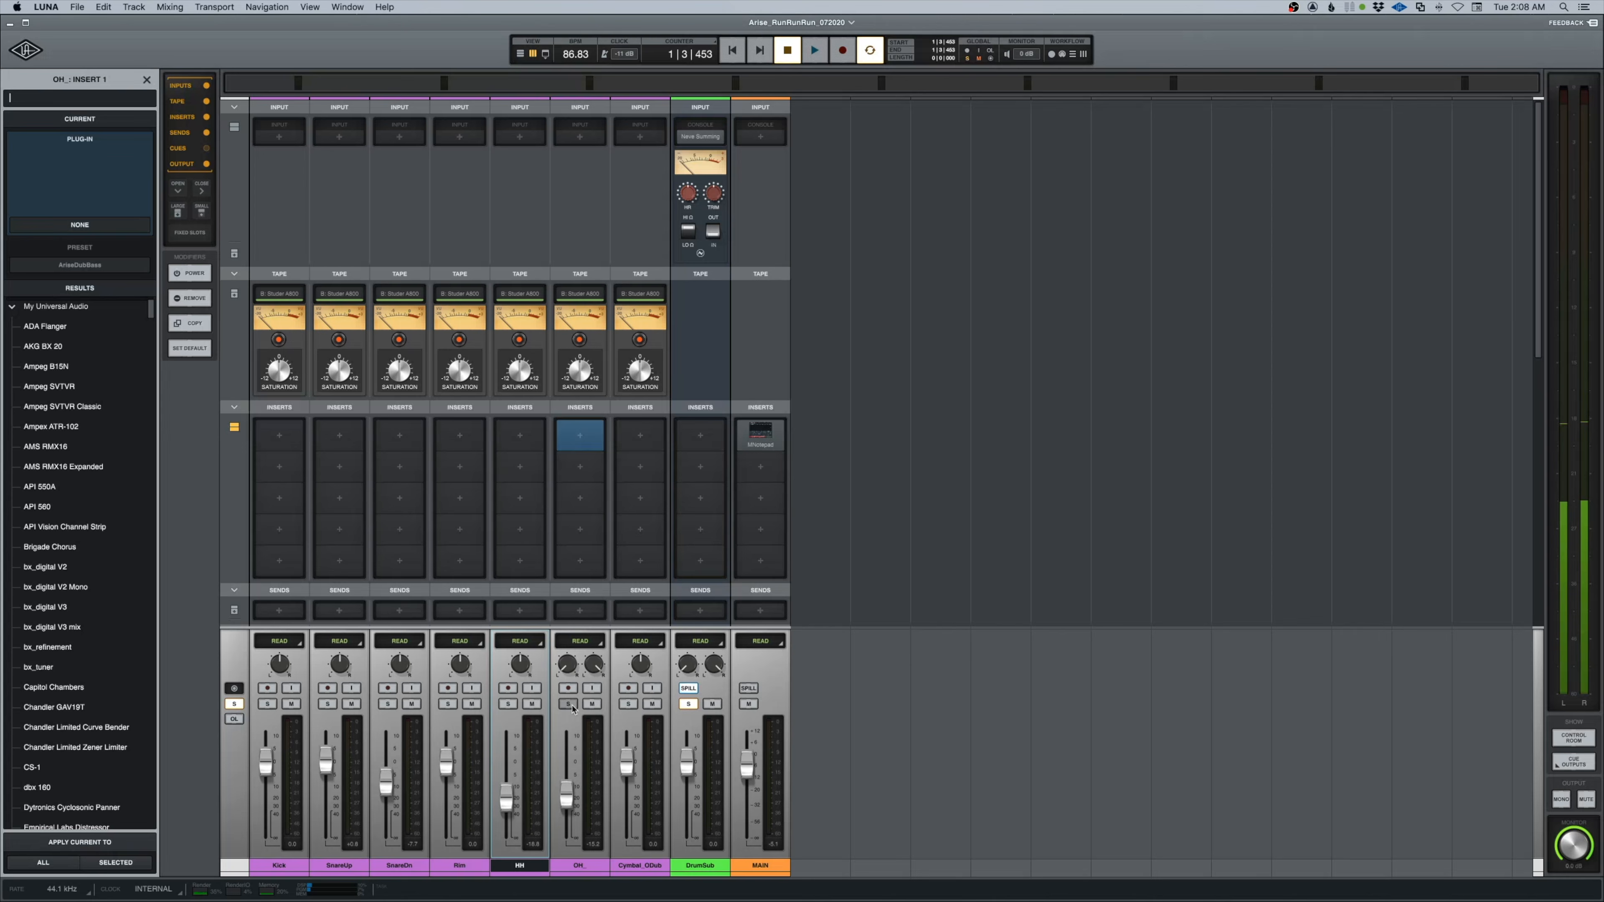
{"action": "key", "text": "space"}
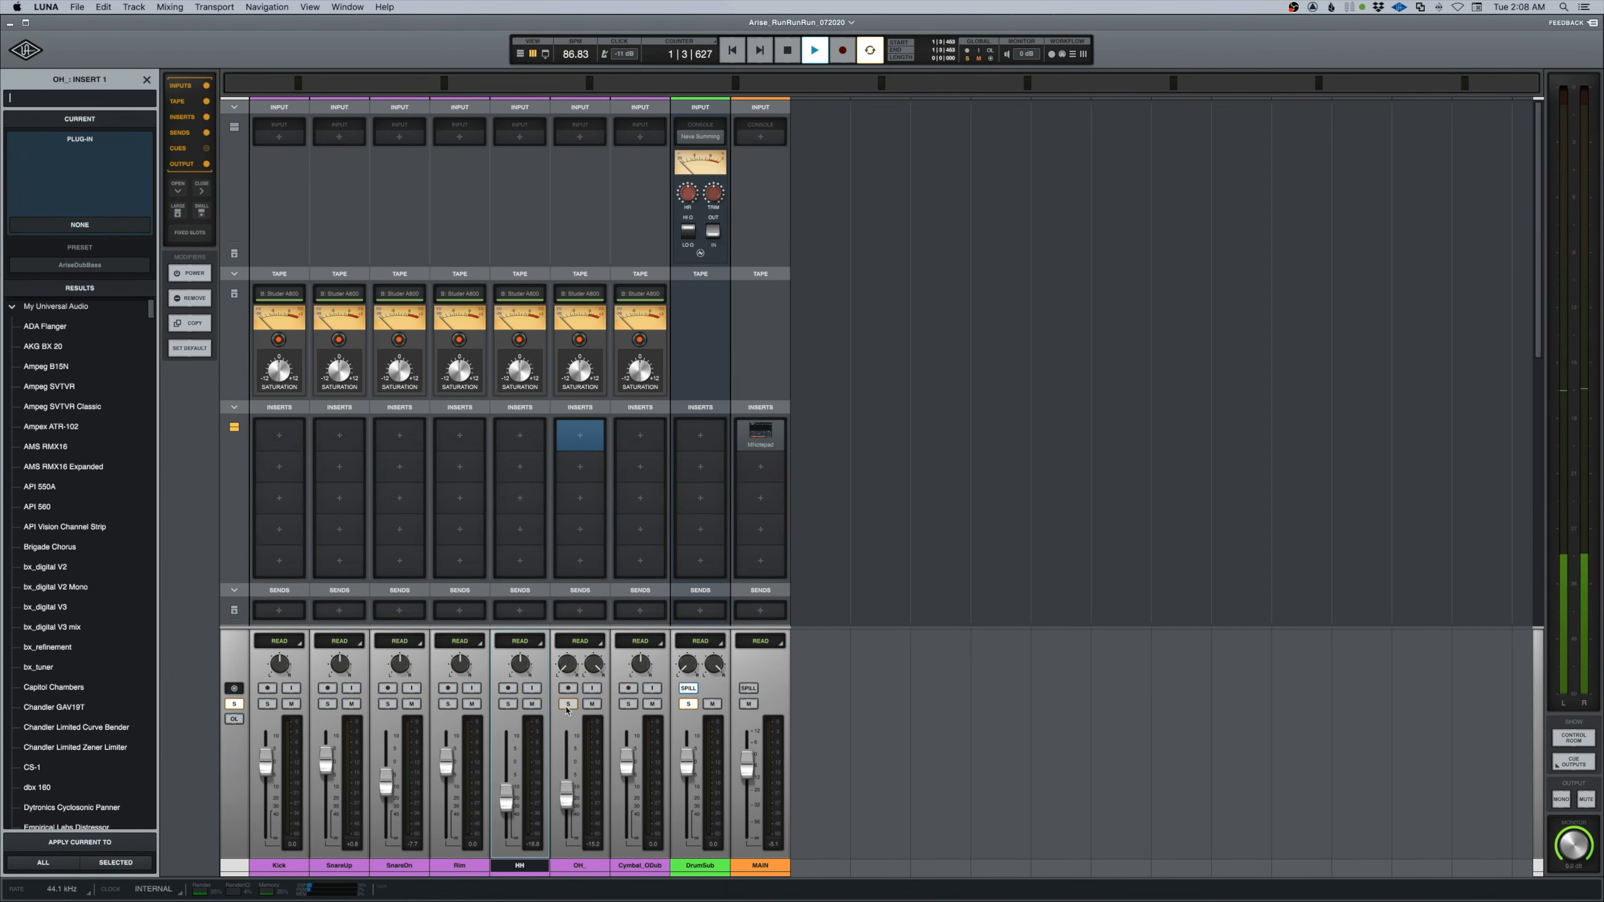
{"action": "left_click", "coordinate": [32, 98]}
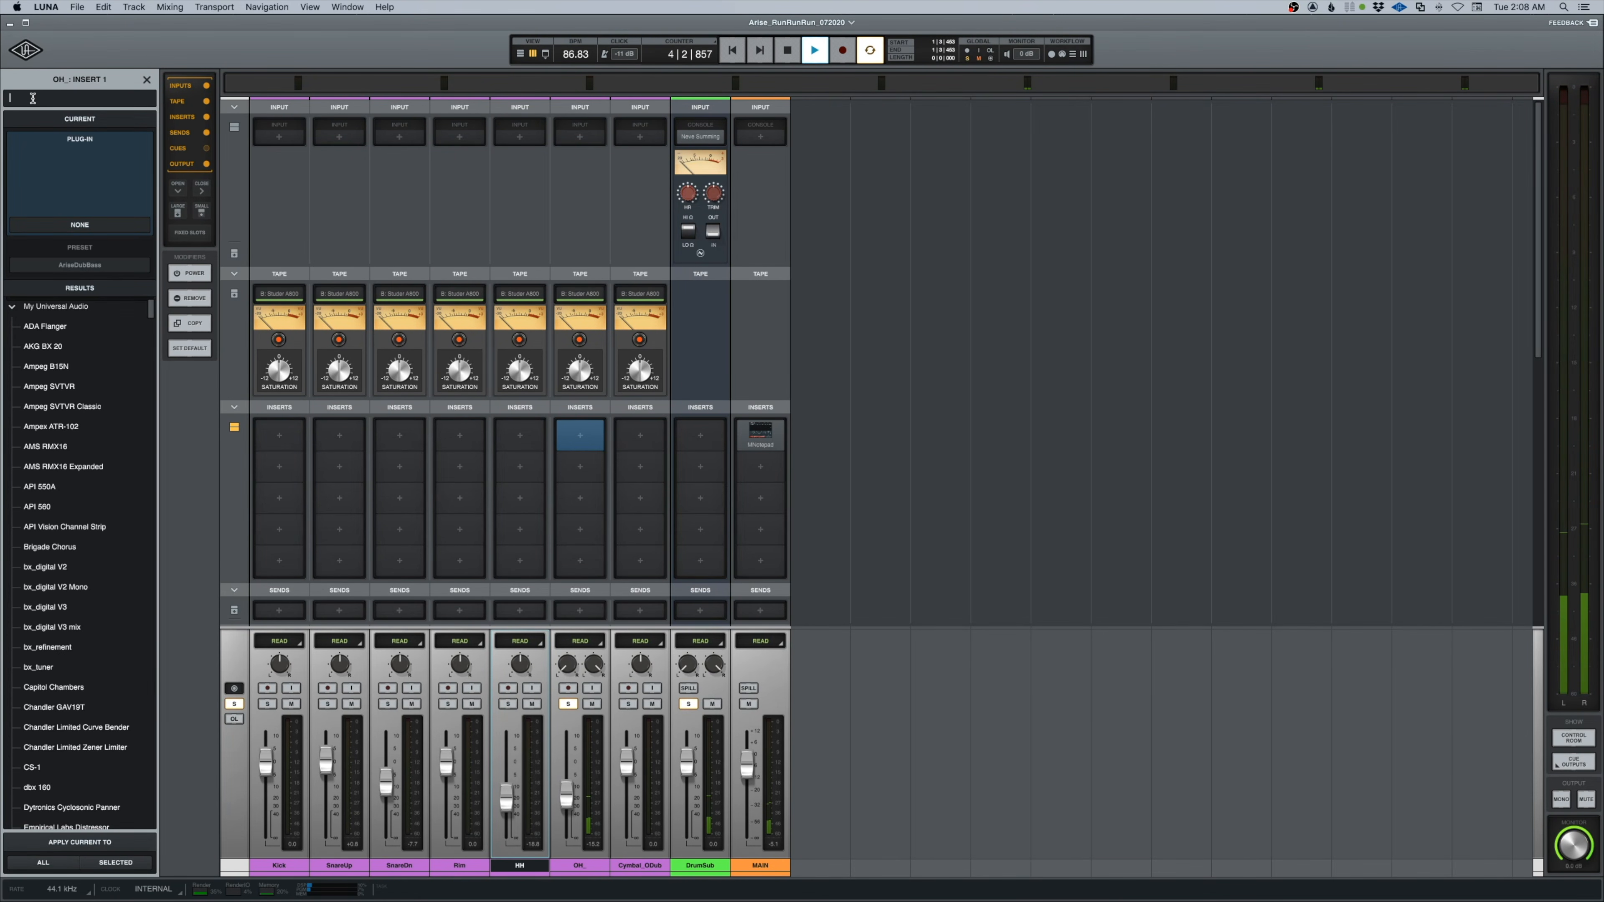
{"action": "type", "text": "prec"}
{"action": "left_click", "coordinate": [65, 327]}
{"action": "key", "text": "space"}
{"action": "left_click_drag", "start_coordinate": [738, 272], "coordinate": [935, 294]}
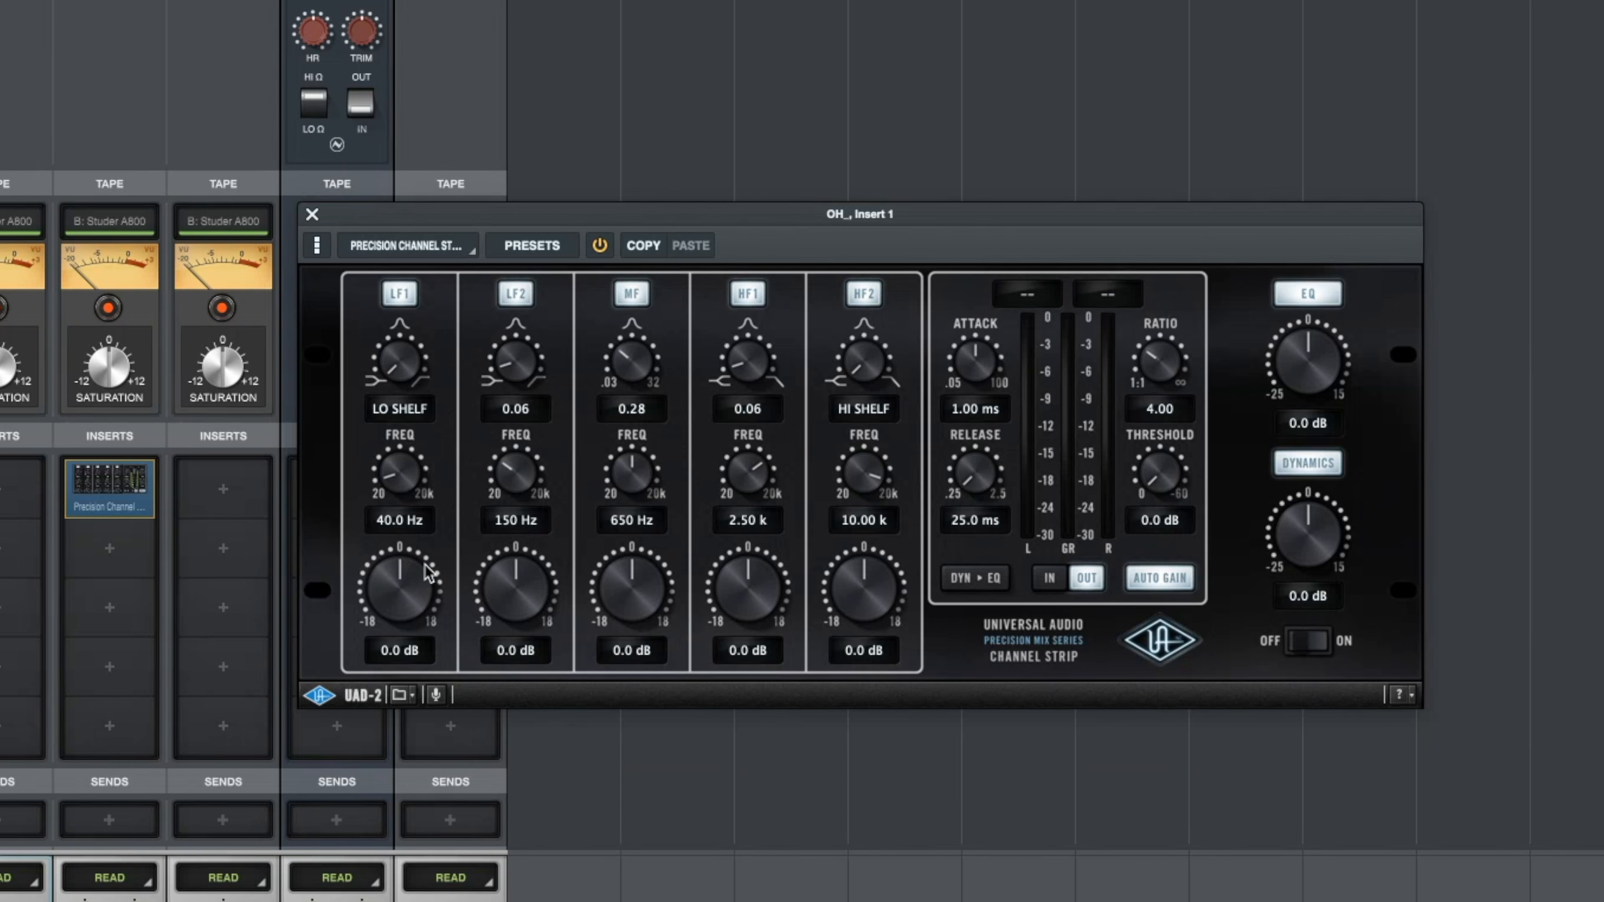
Set the LF1 band of the overheads' channel strip to a high-pass filter at 50.9 Hz.
{"action": "left_click_drag", "start_coordinate": [413, 578], "coordinate": [404, 568]}
{"action": "left_click_drag", "start_coordinate": [401, 475], "coordinate": [402, 469]}
{"action": "left_click_drag", "start_coordinate": [399, 363], "coordinate": [431, 132]}
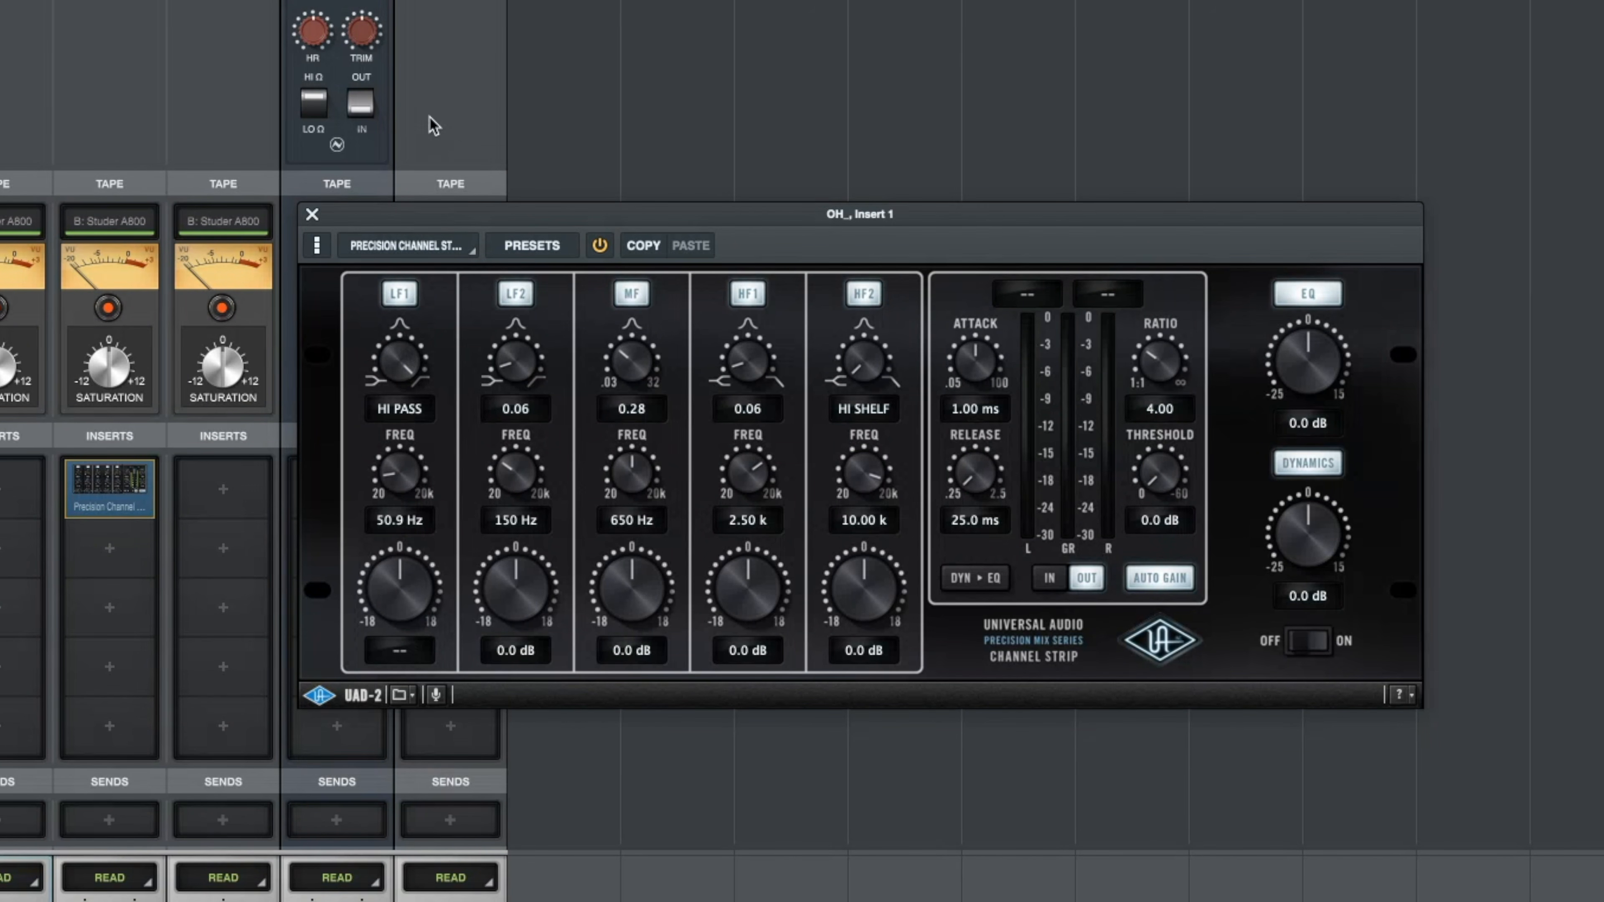
Equalize the playing overheads with an LF1 low shelf of 5.7 dB at 317 Hz, HF1 5.3 dB at 1.68 kHz and HF2 high shelf 2.5 dB at 6.89 kHz.
{"action": "key", "text": "space"}
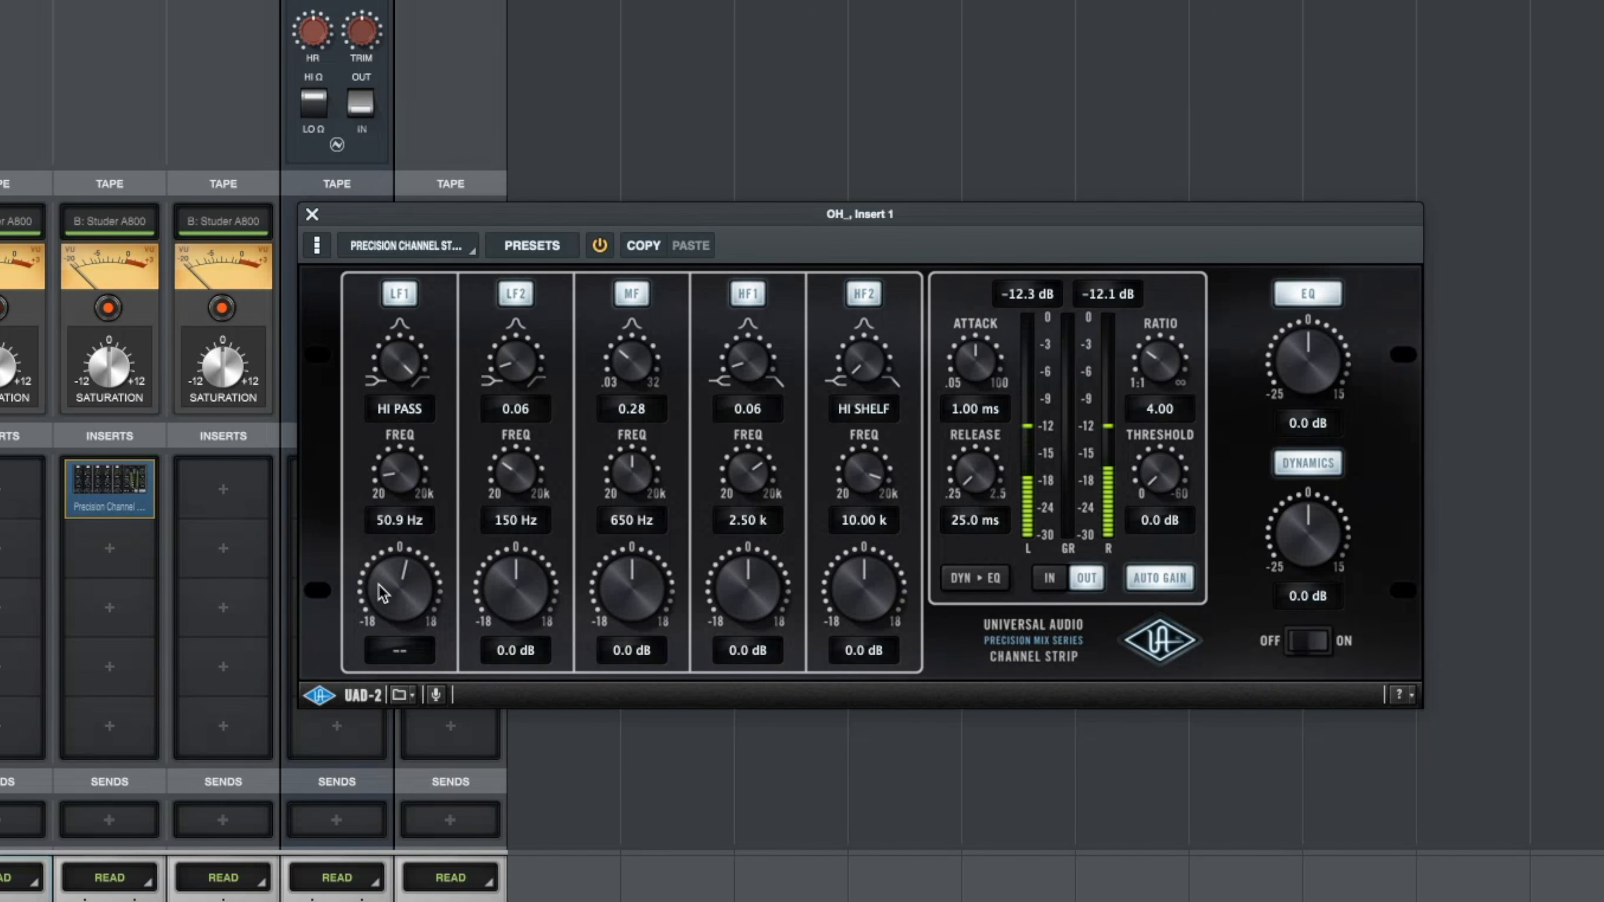
{"action": "left_click_drag", "start_coordinate": [378, 585], "coordinate": [379, 594]}
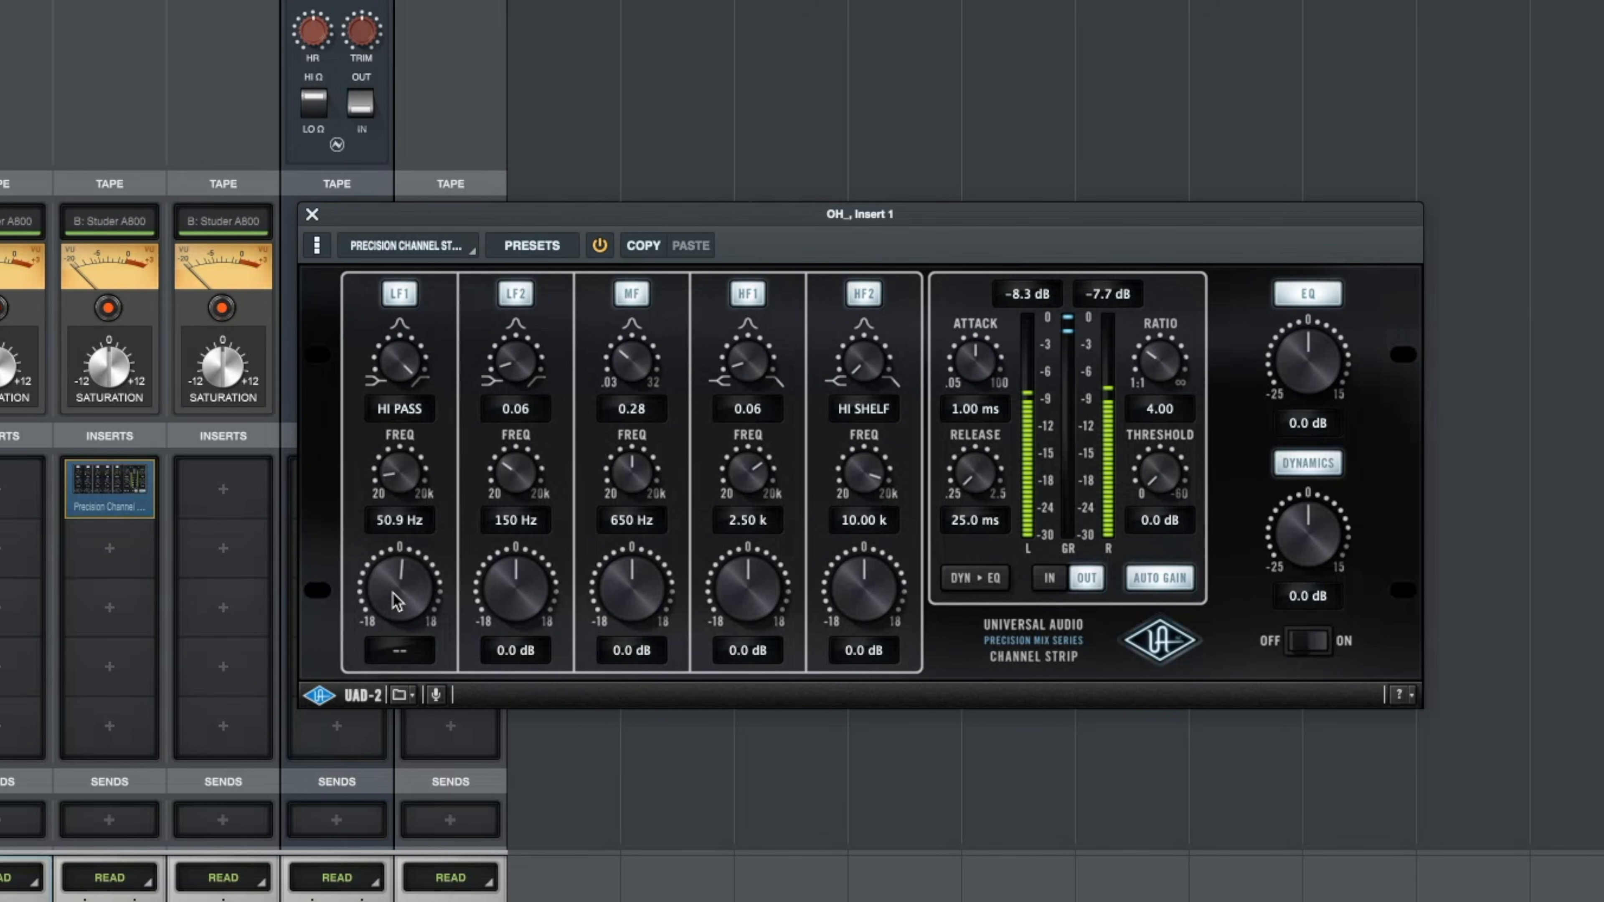
{"action": "left_click_drag", "start_coordinate": [392, 604], "coordinate": [393, 507]}
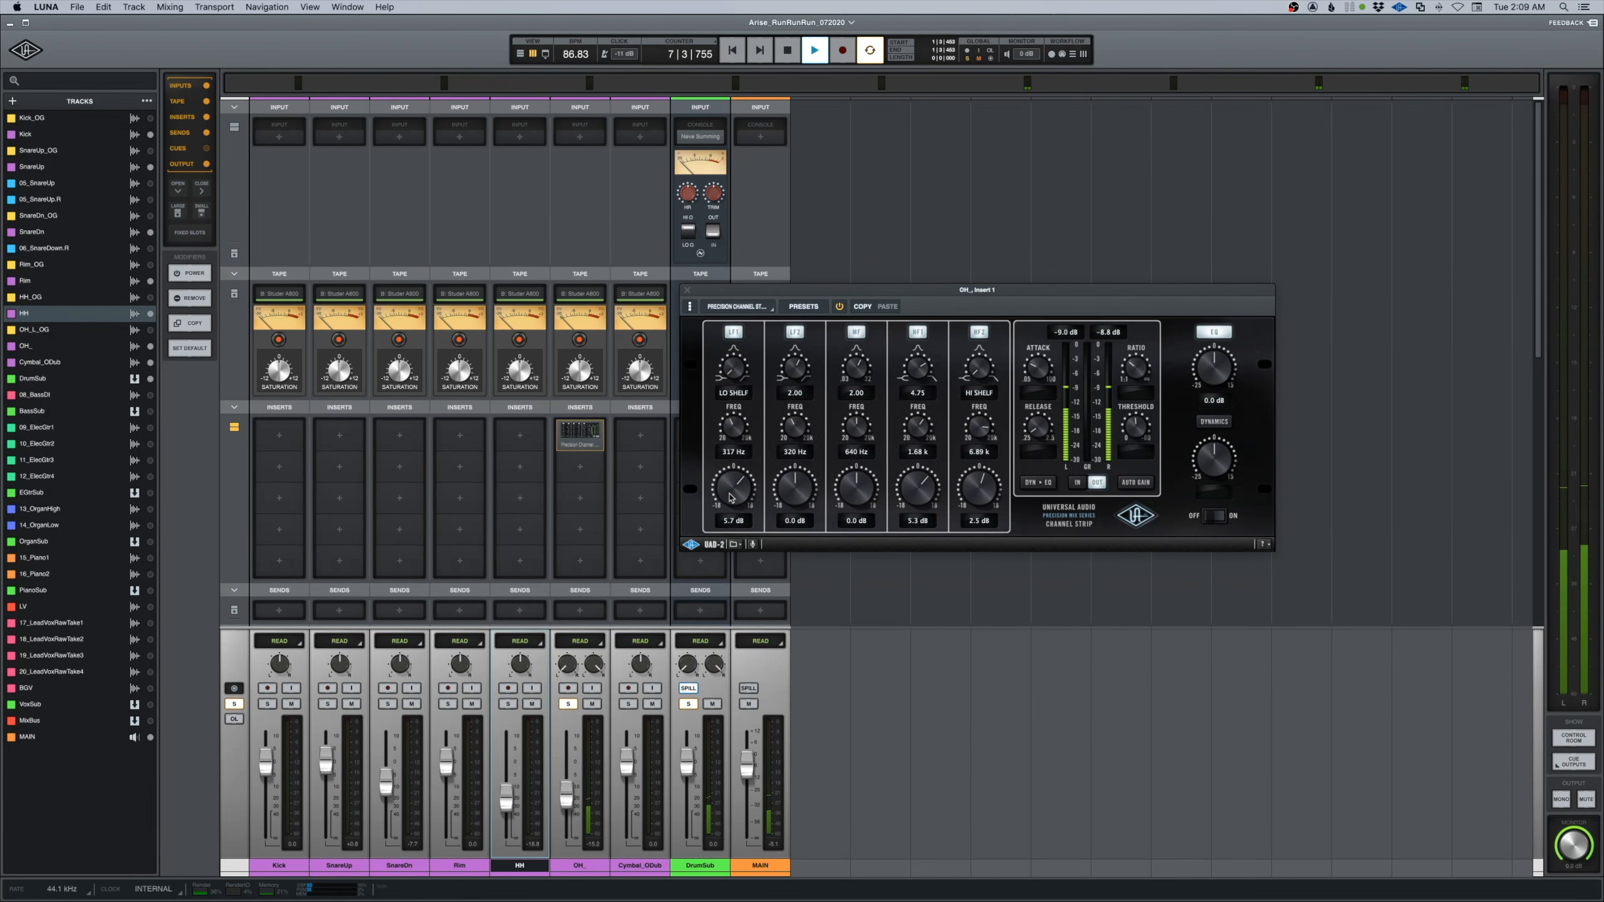
Compare the overheads with the channel strip switched off and on, and stop playback.
{"action": "left_click", "coordinate": [1207, 518]}
{"action": "left_click", "coordinate": [1206, 518]}
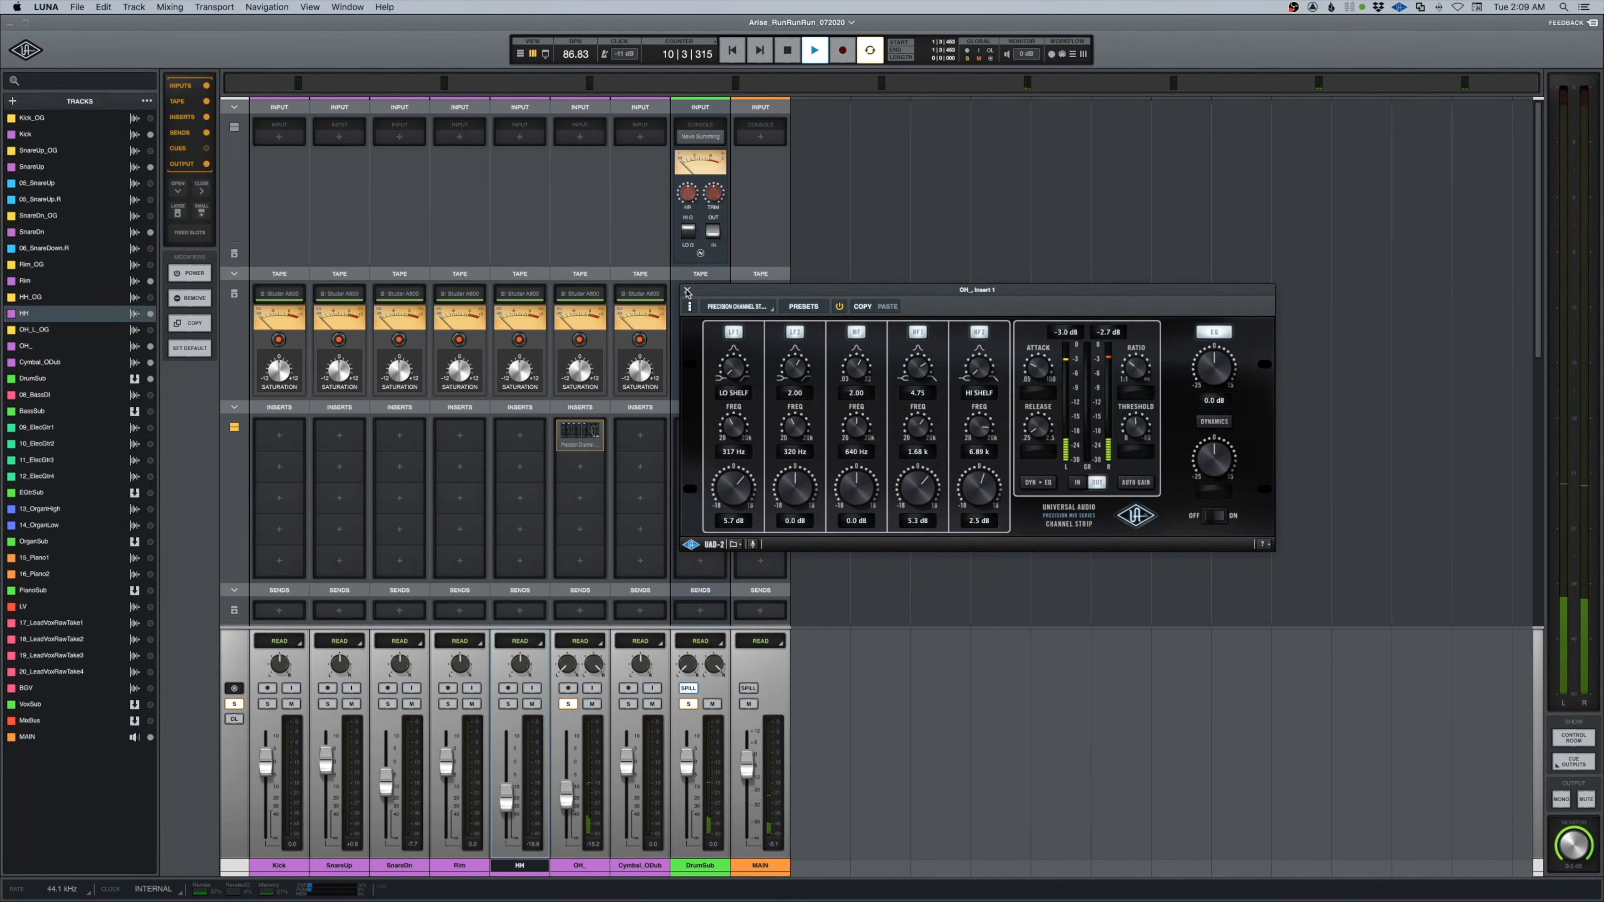
{"action": "key", "text": "space"}
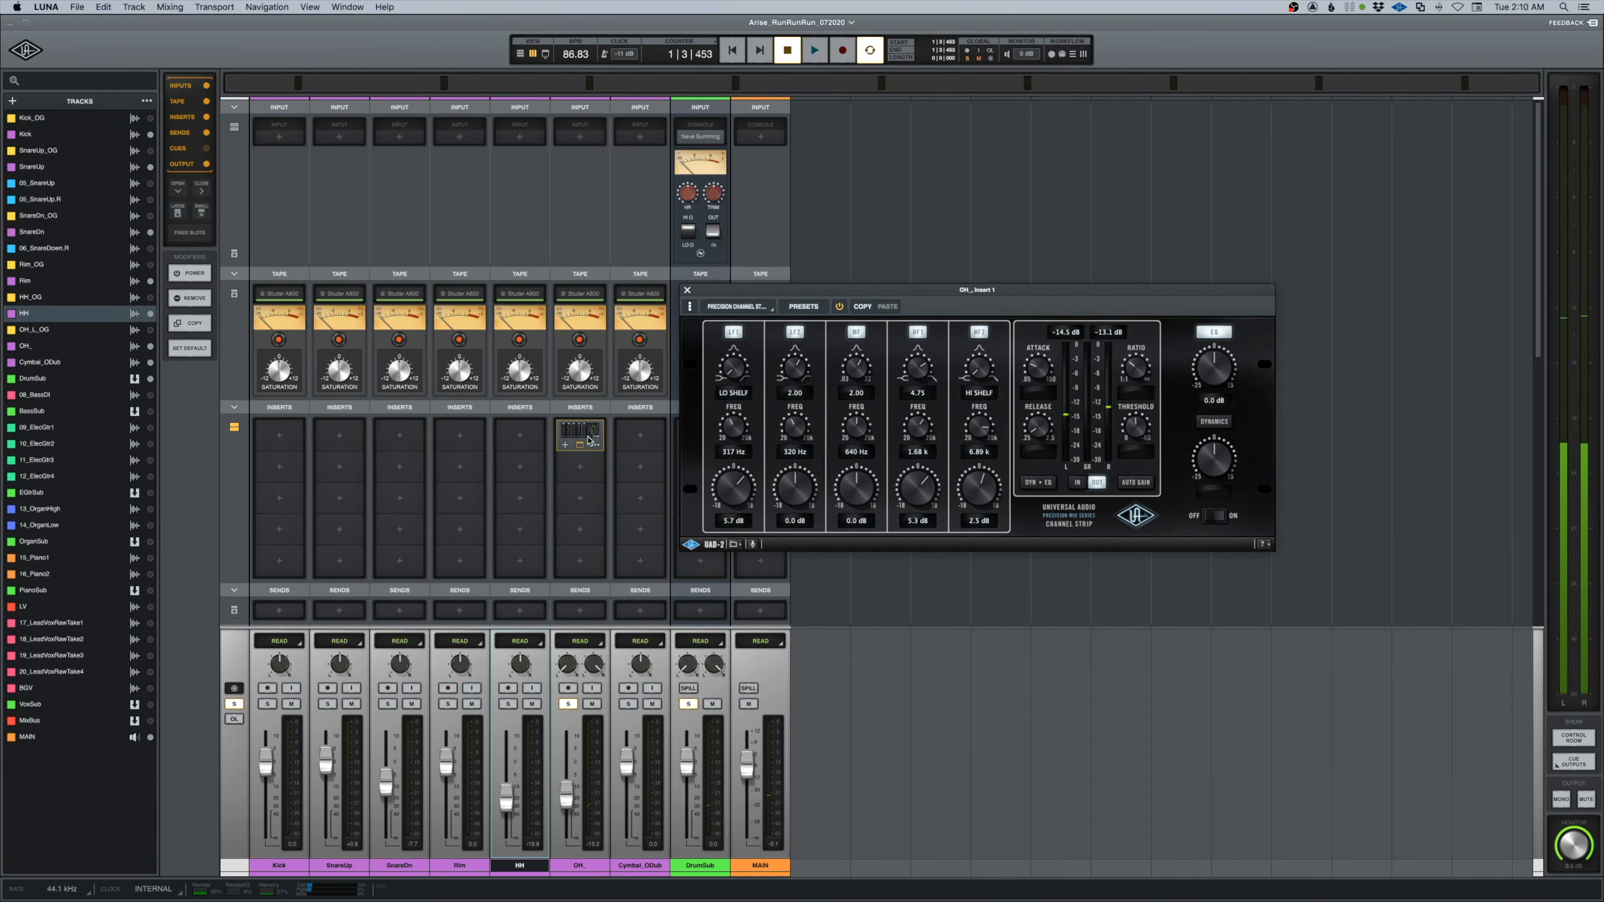
Move the Precision Channel Strip to the second OH_ insert slot and reopen its window clear of the channels.
{"action": "left_click_drag", "start_coordinate": [579, 437], "coordinate": [580, 466]}
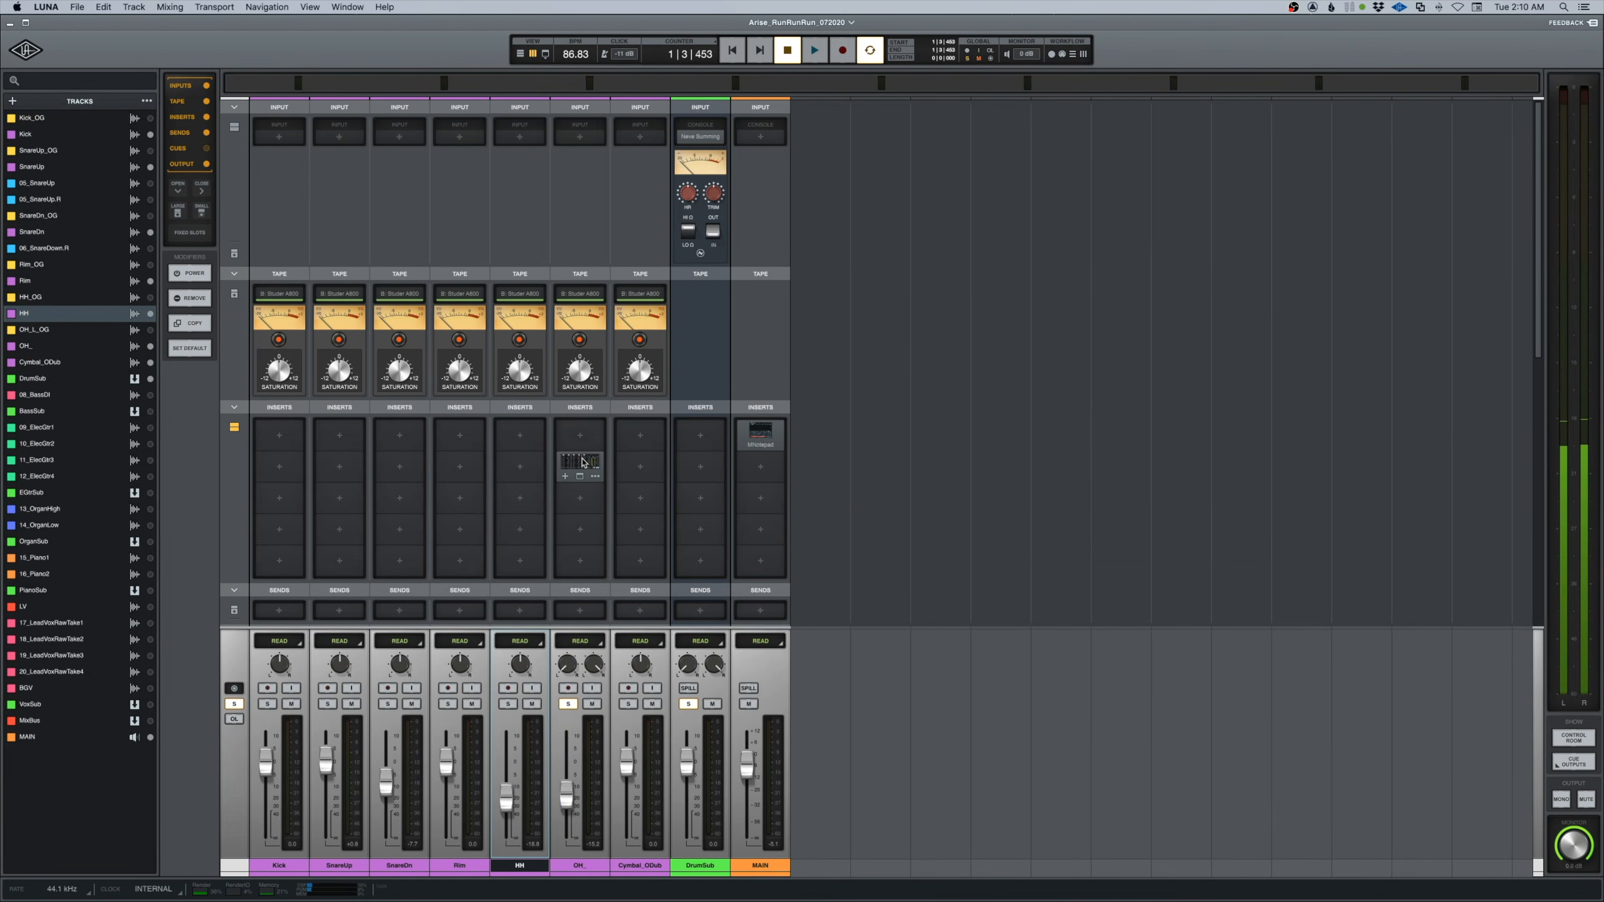
{"action": "left_click", "coordinate": [580, 465]}
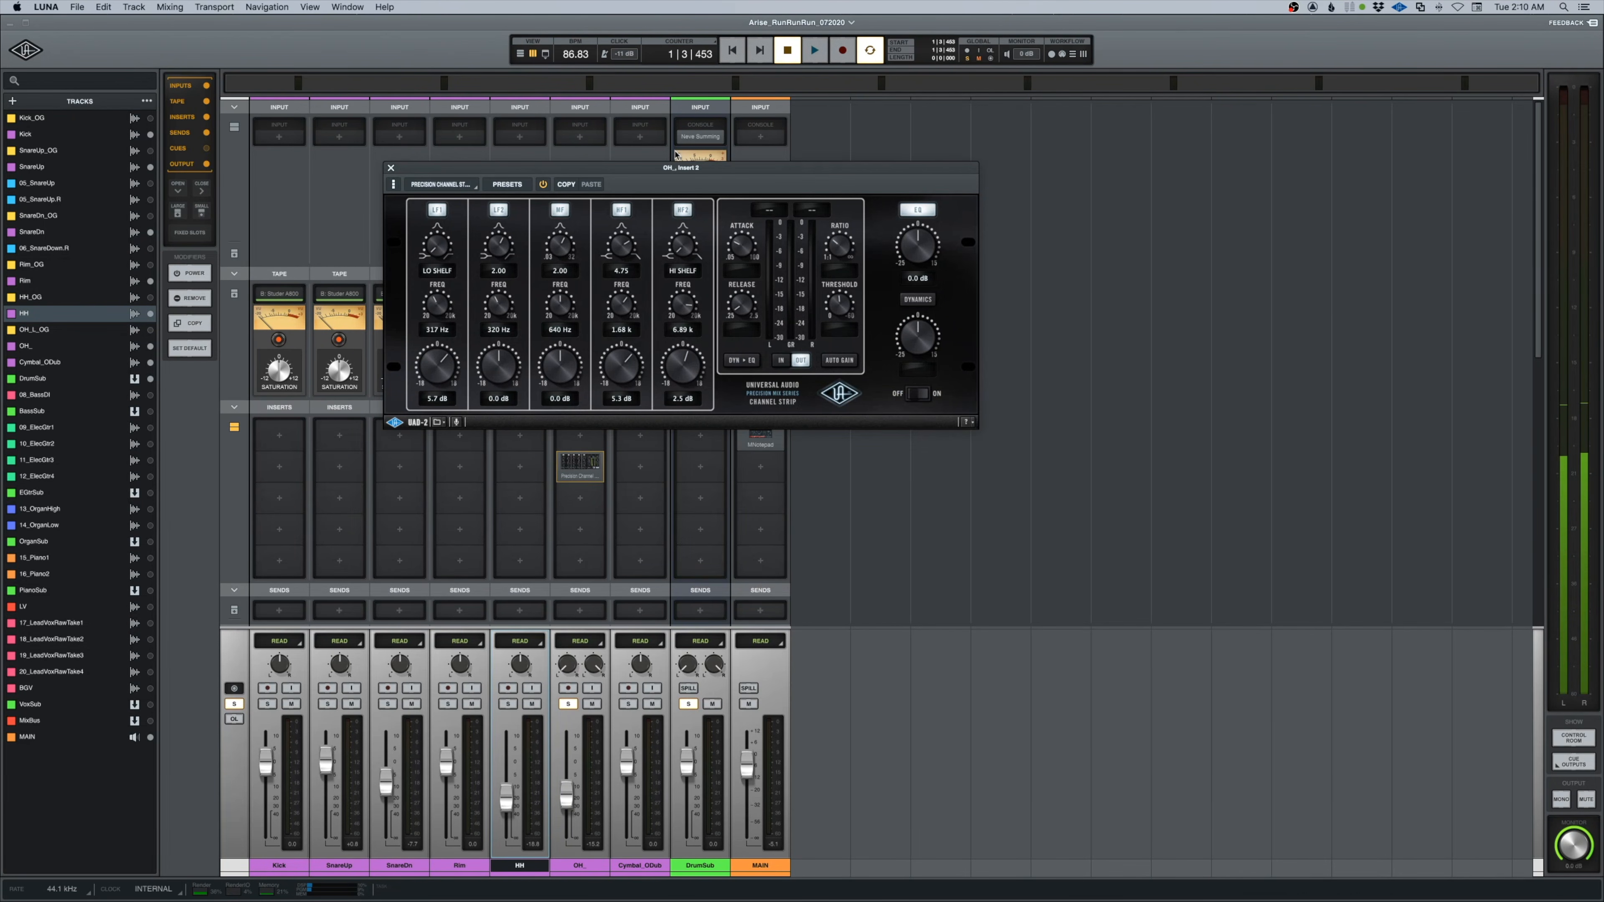
{"action": "left_click_drag", "start_coordinate": [663, 167], "coordinate": [1097, 321]}
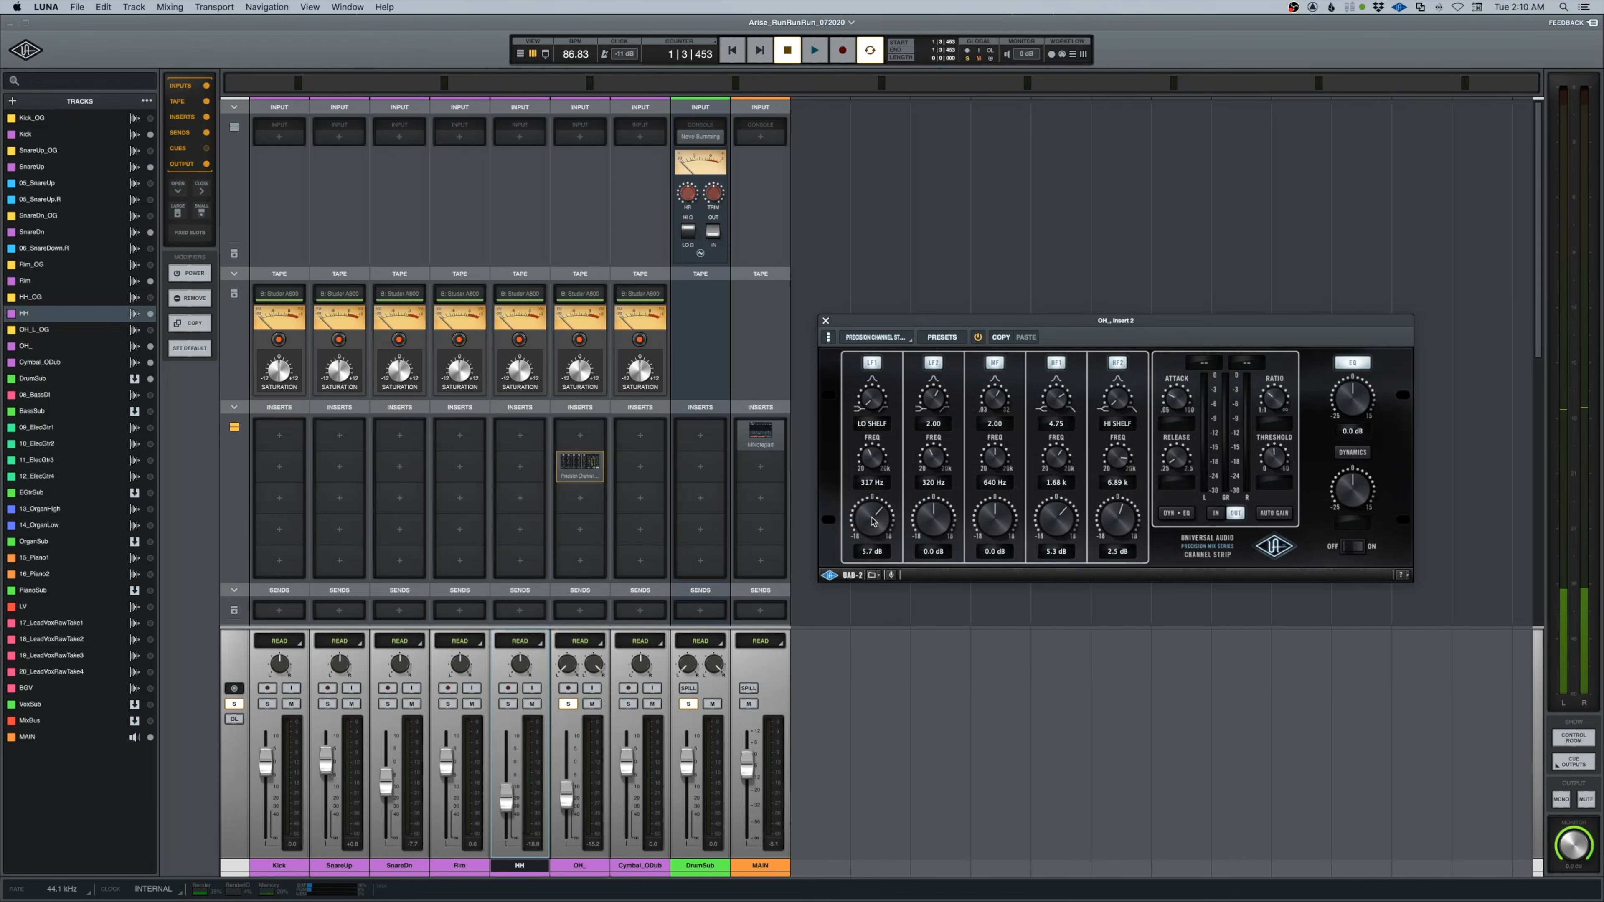
Listen to the overheads with the second-slot channel strip bypassed and active, and close its window.
{"action": "key", "text": "space"}
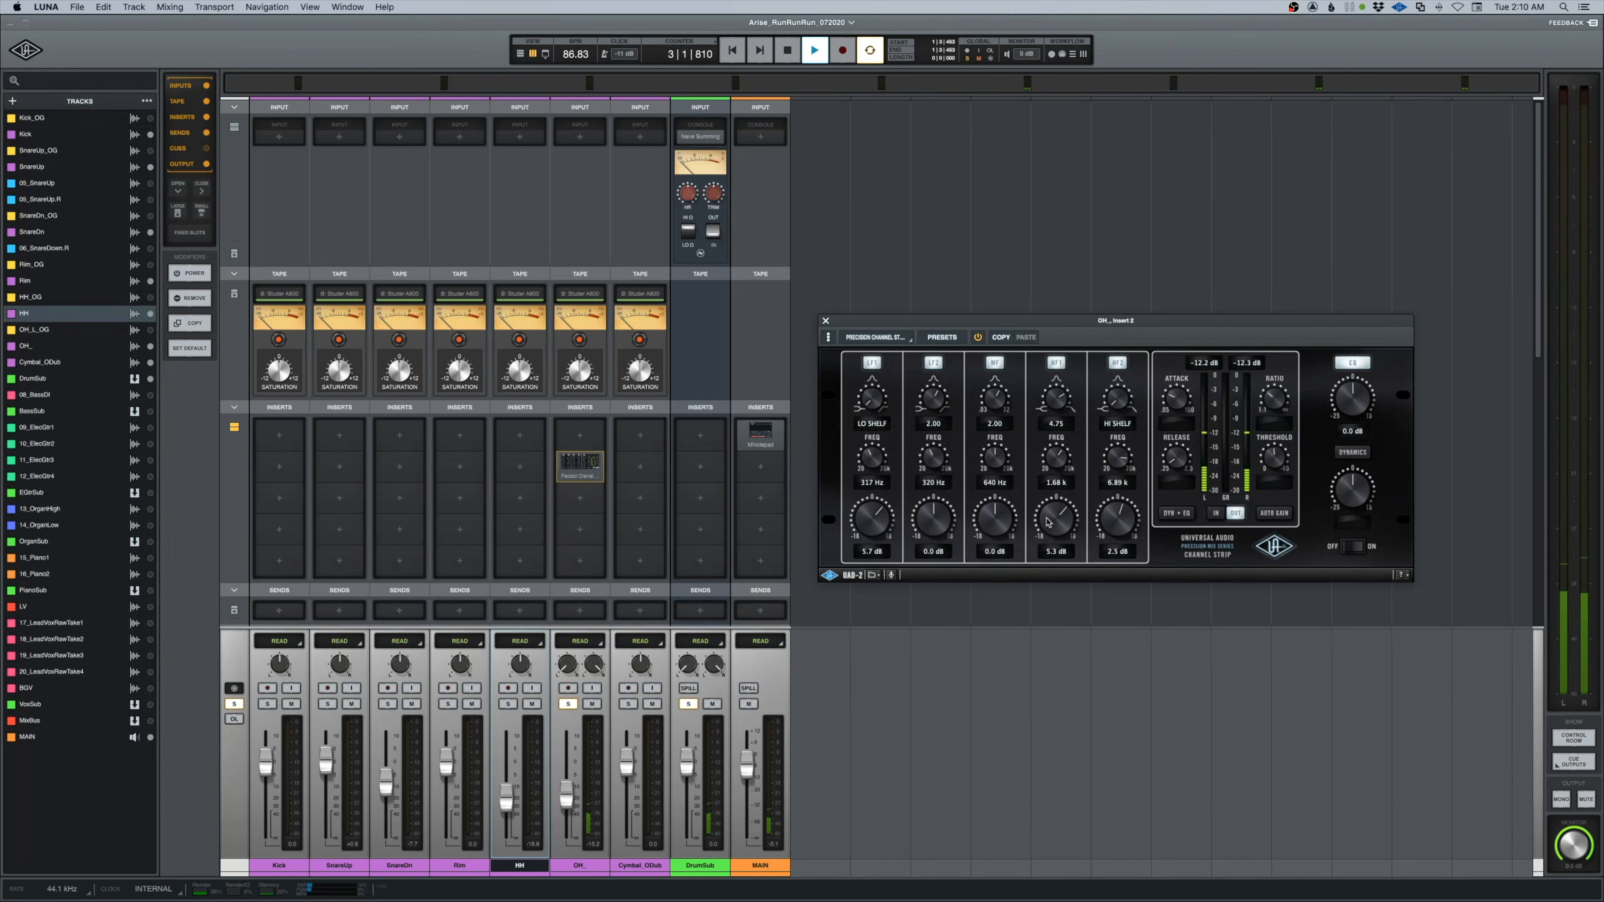
{"action": "key", "text": "space"}
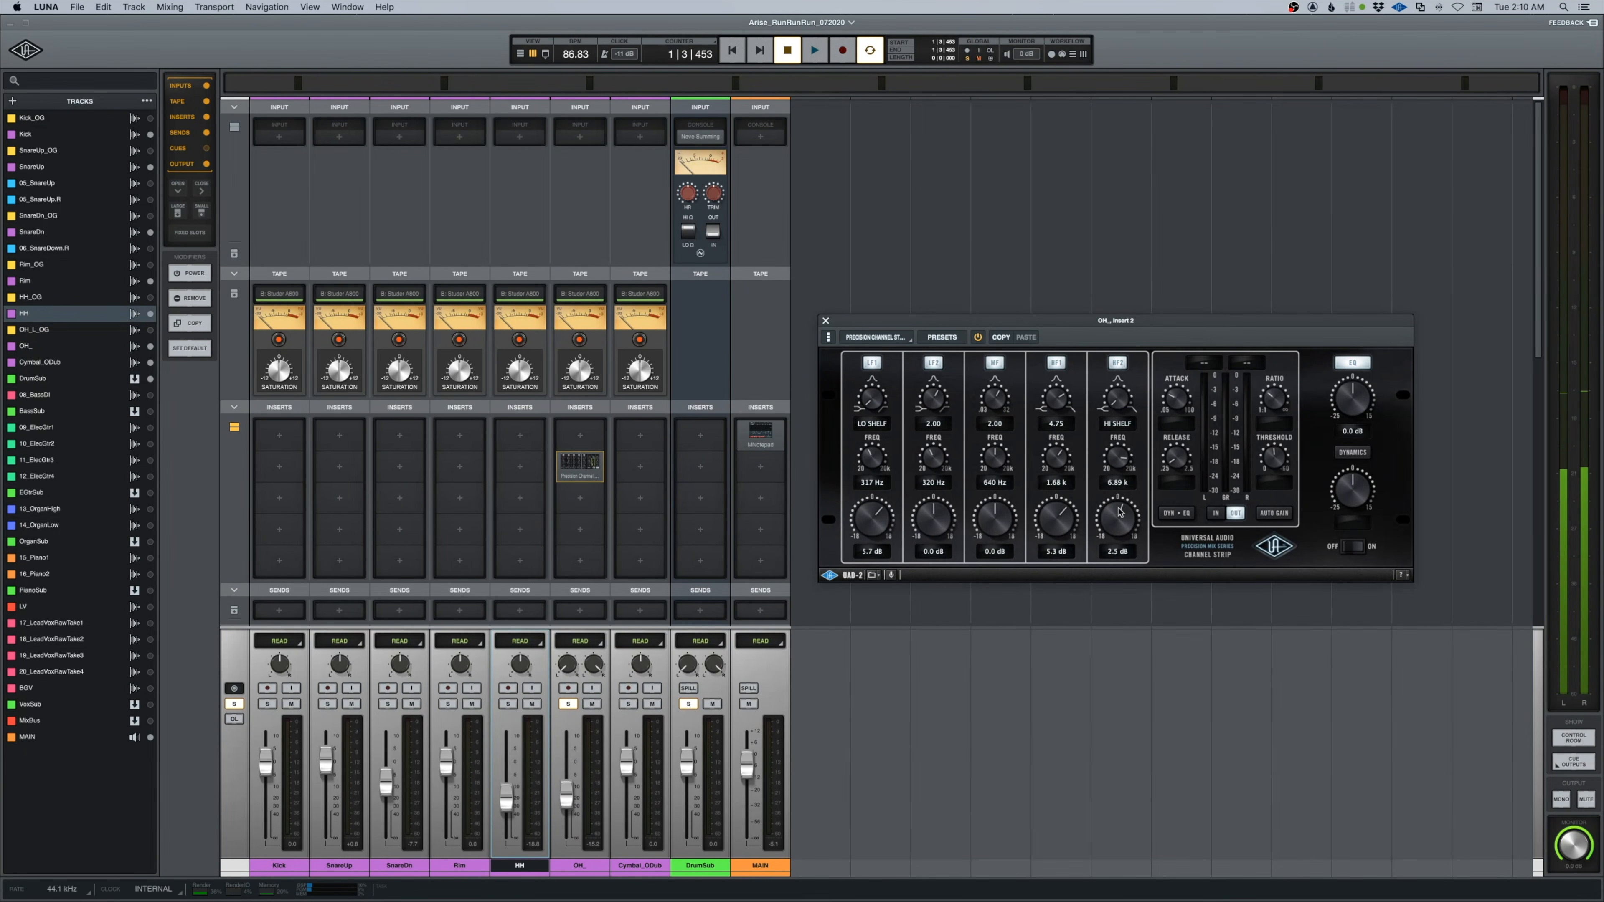
{"action": "key", "text": "space"}
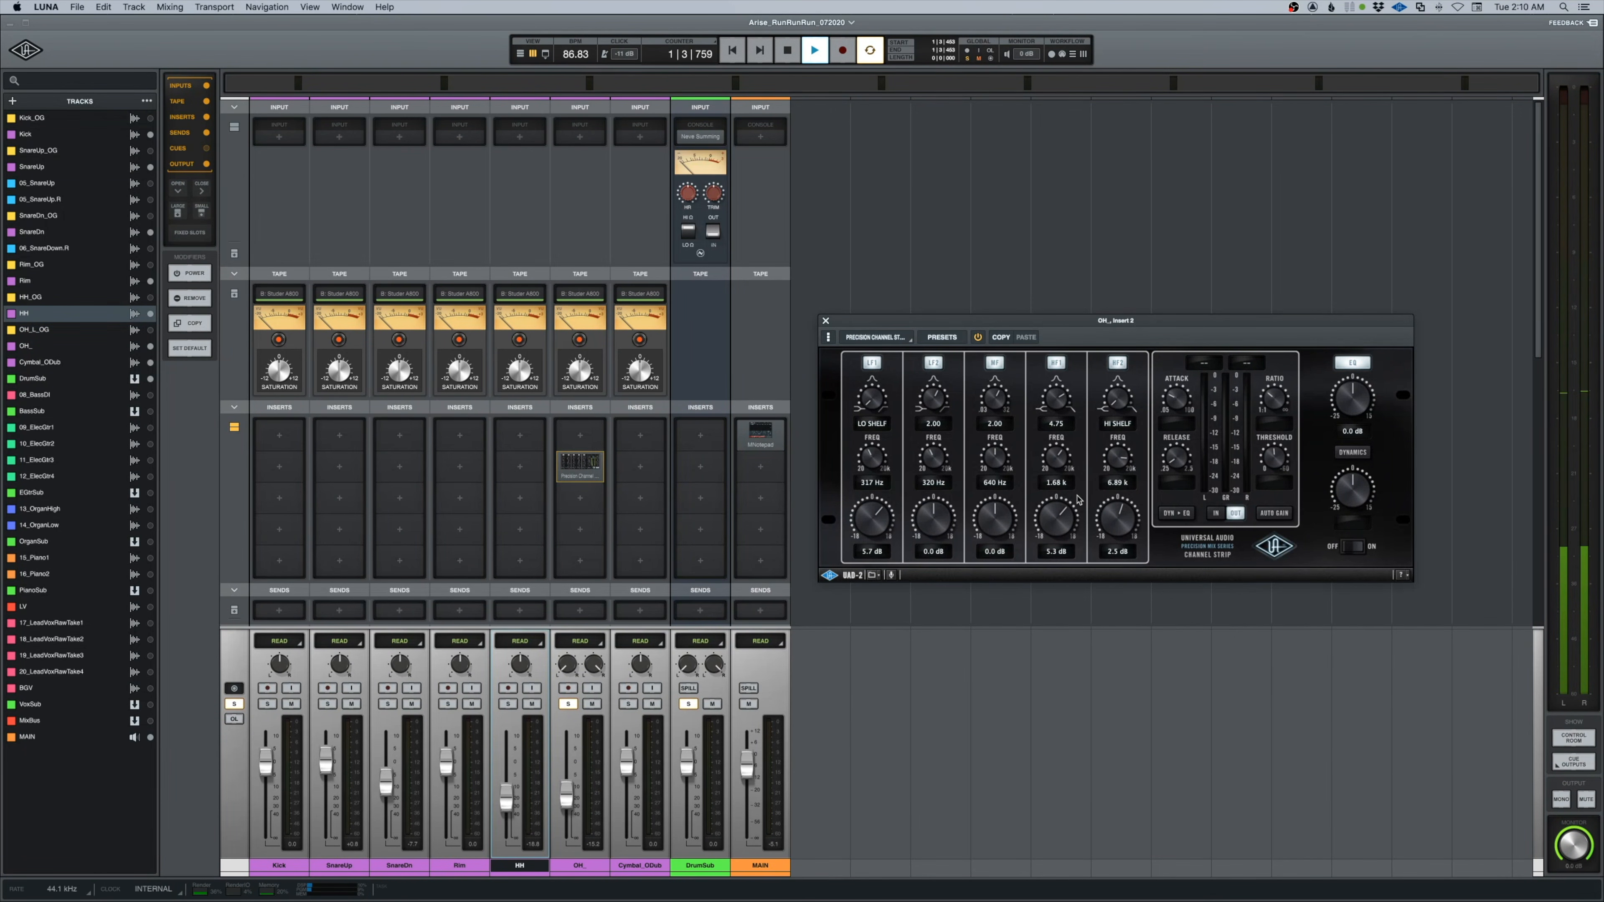
{"action": "left_click", "coordinate": [1353, 547]}
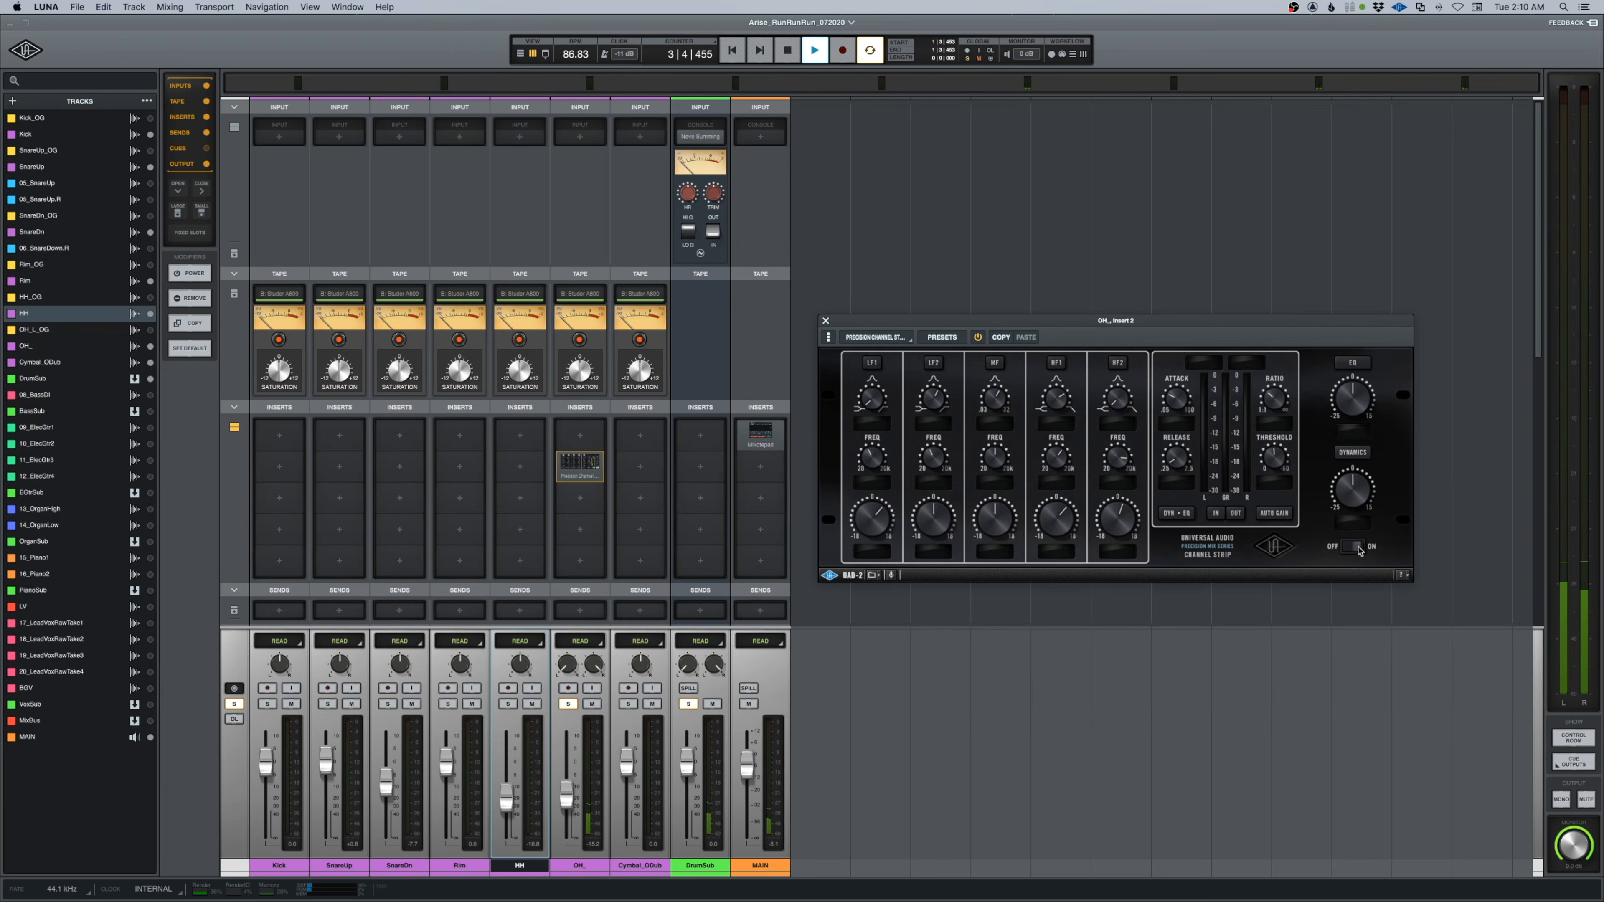
{"action": "left_click", "coordinate": [1357, 548]}
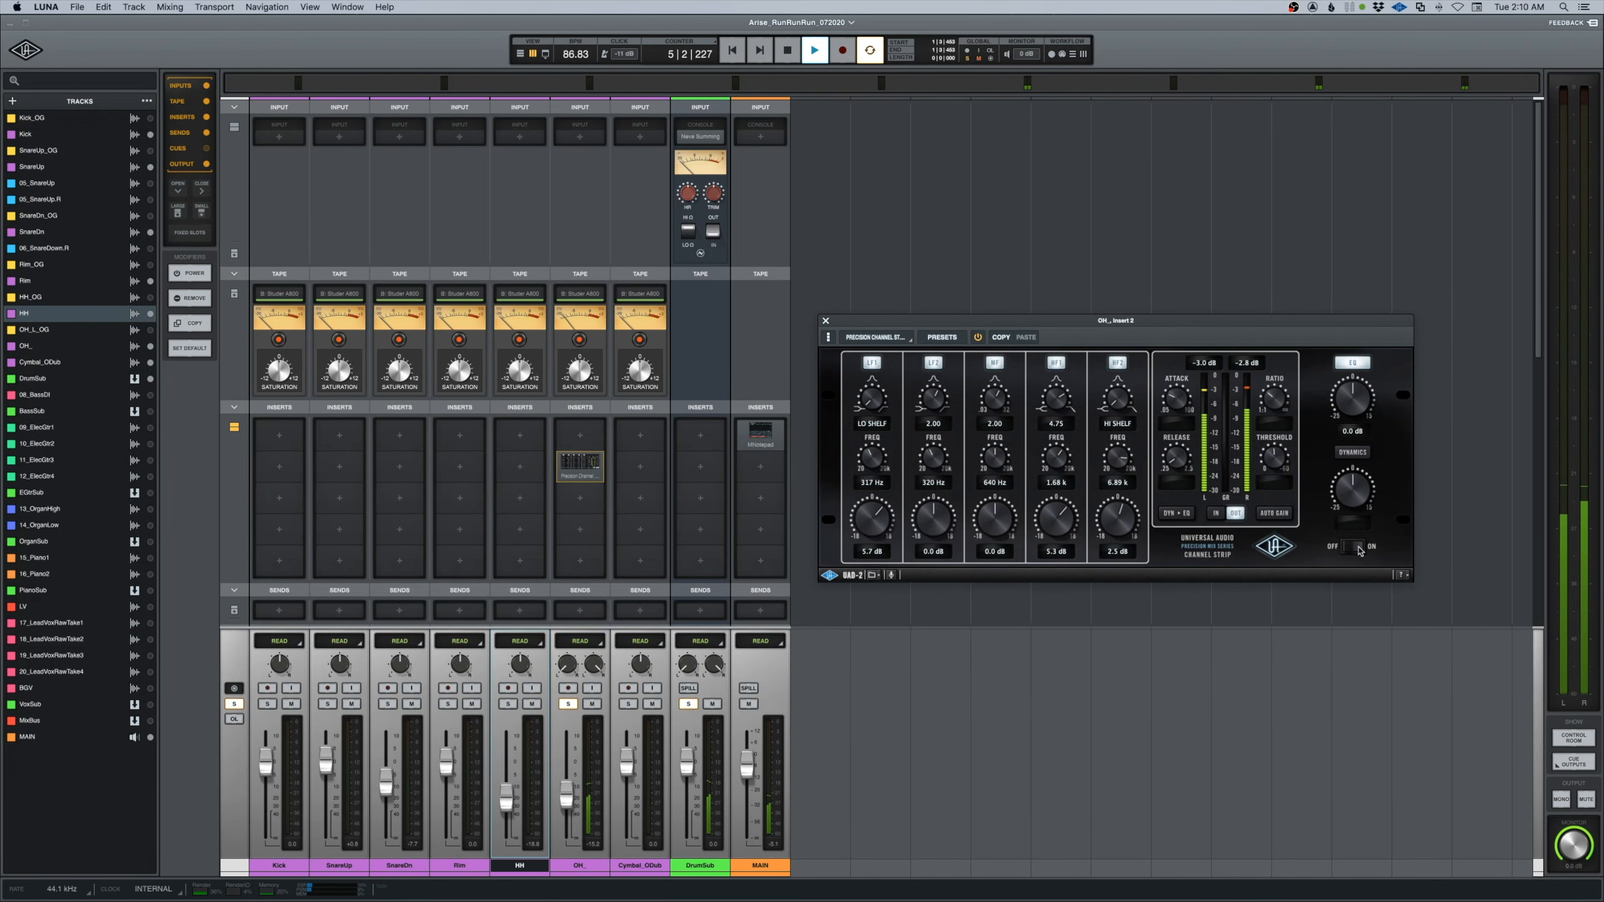
{"action": "left_click", "coordinate": [826, 321]}
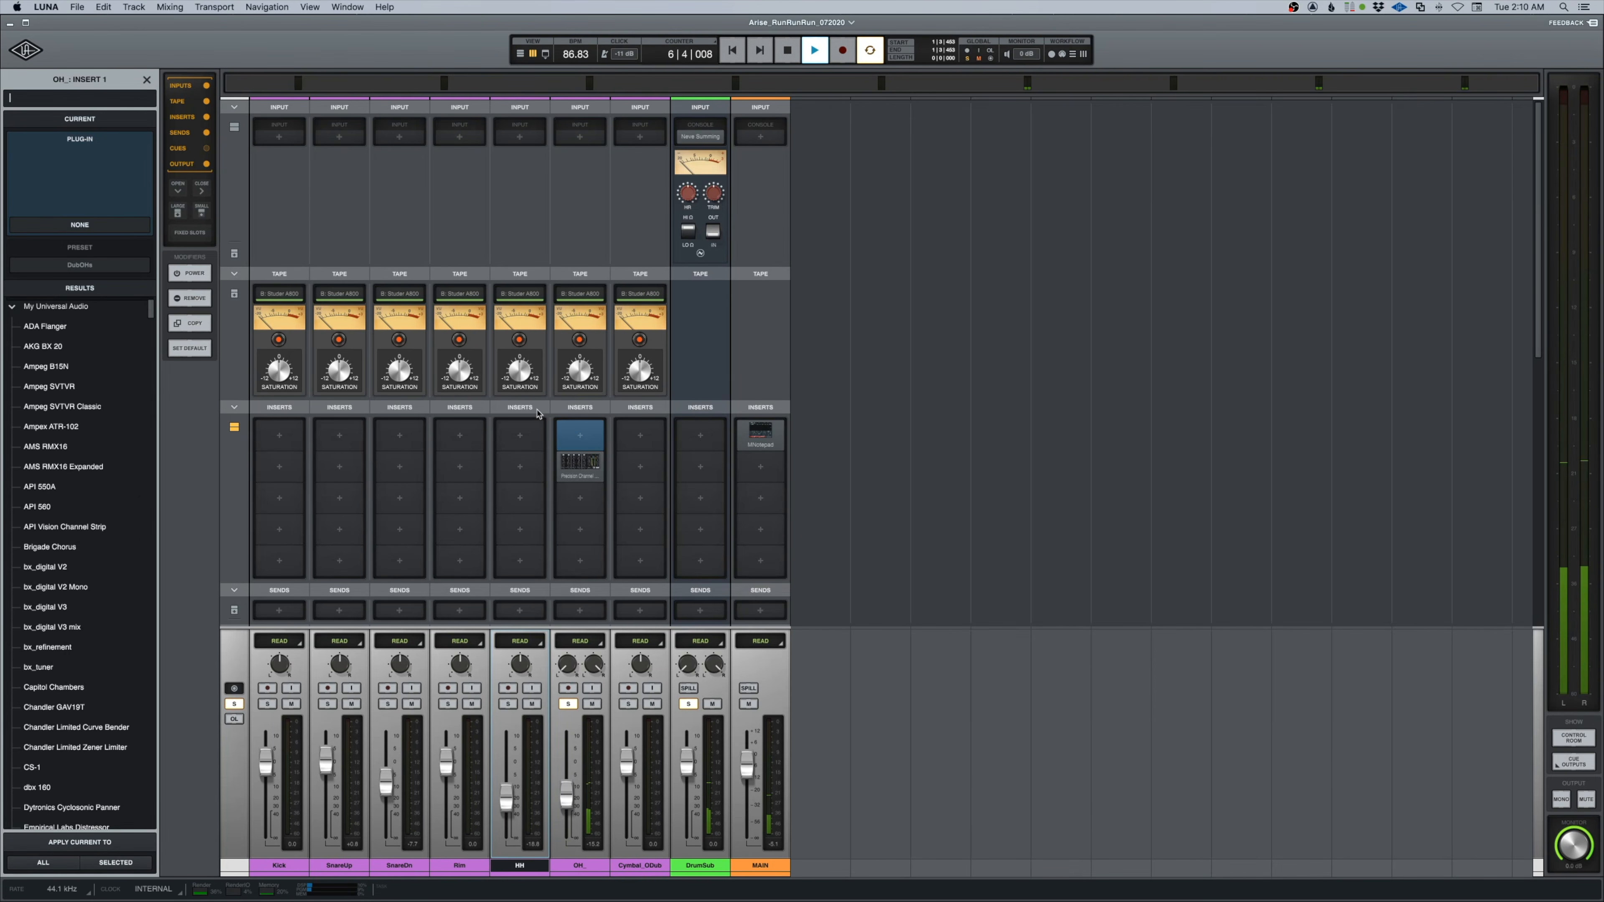
Insert FF Pro-Q 2 in the first OH_ slot with a low cut at about 115 Hz, close its window and unsolo the overheads.
{"action": "type", "text": "fab"}
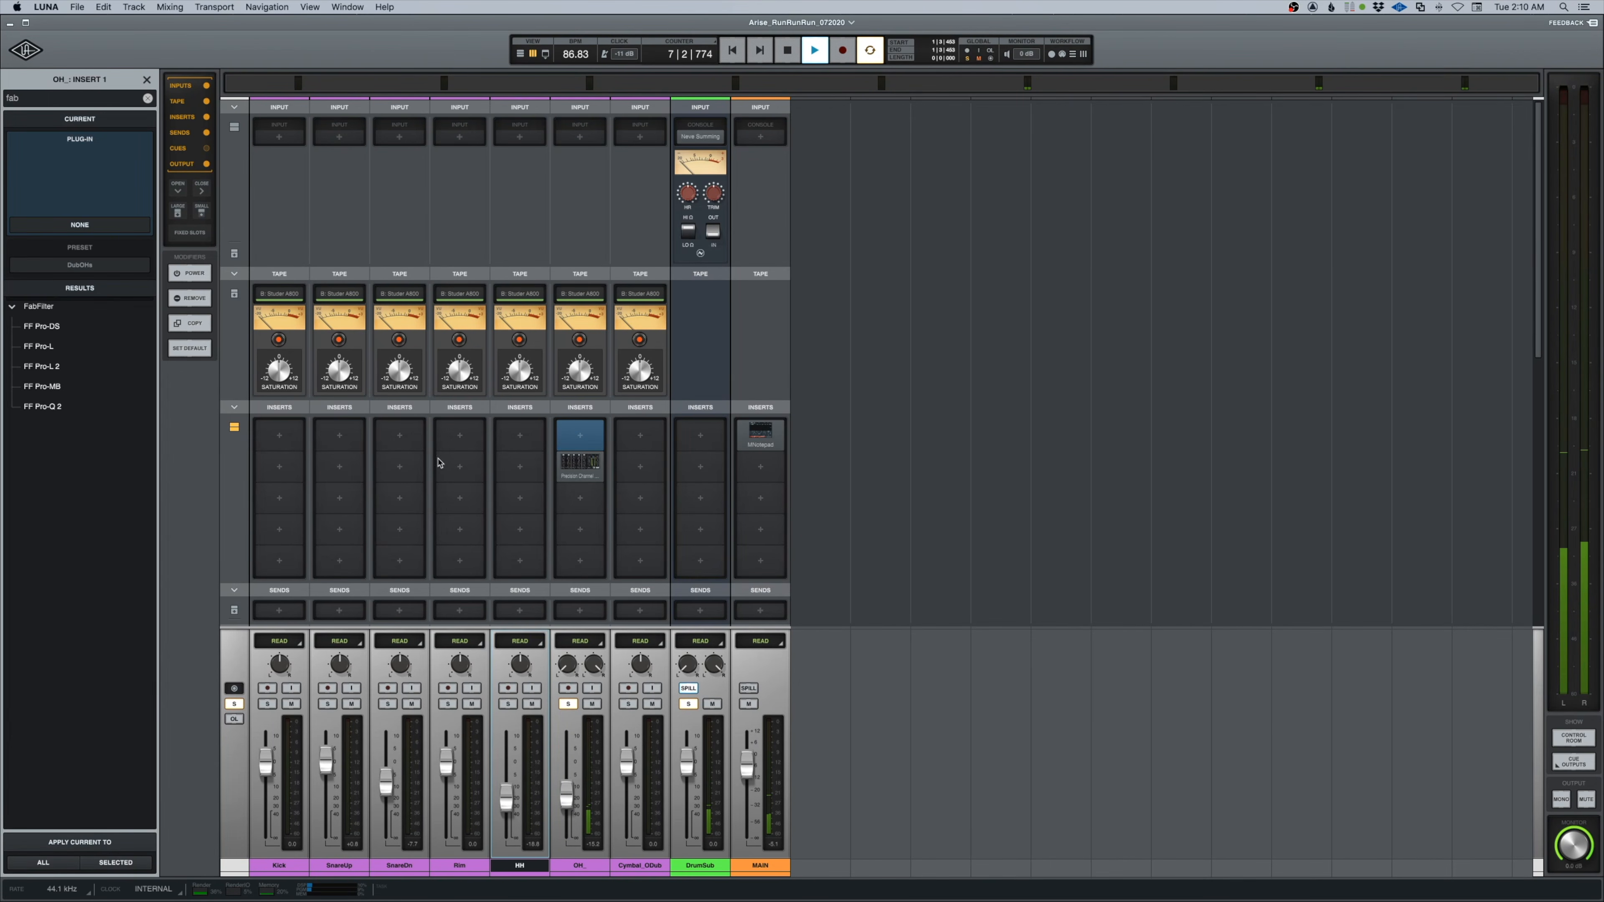
{"action": "left_click", "coordinate": [74, 410]}
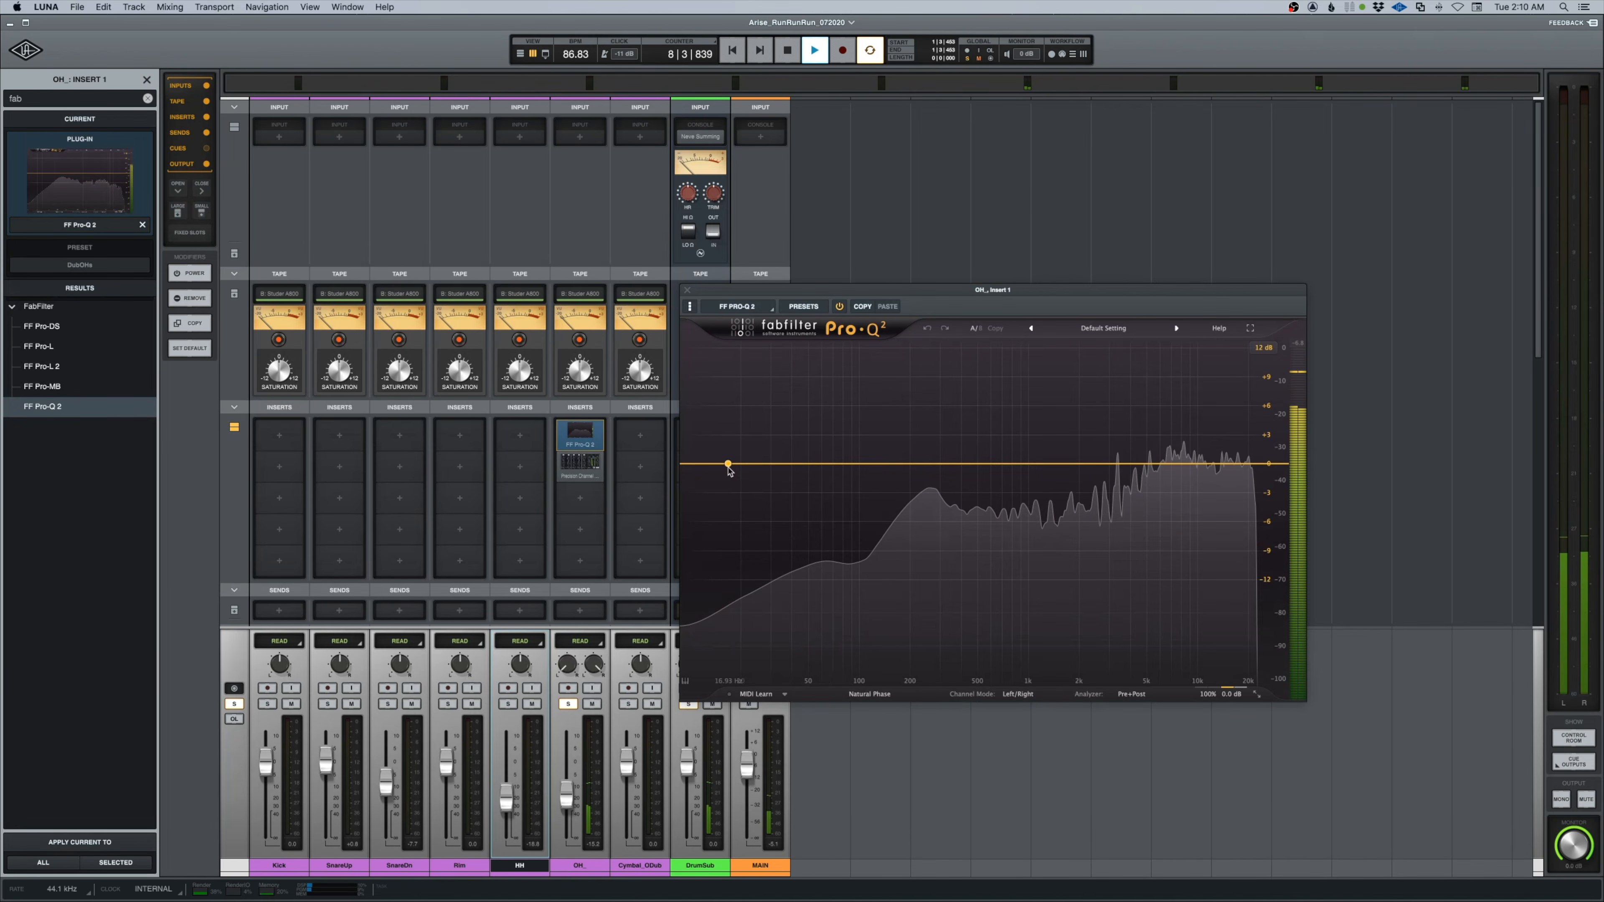
{"action": "left_click_drag", "start_coordinate": [729, 465], "coordinate": [868, 468]}
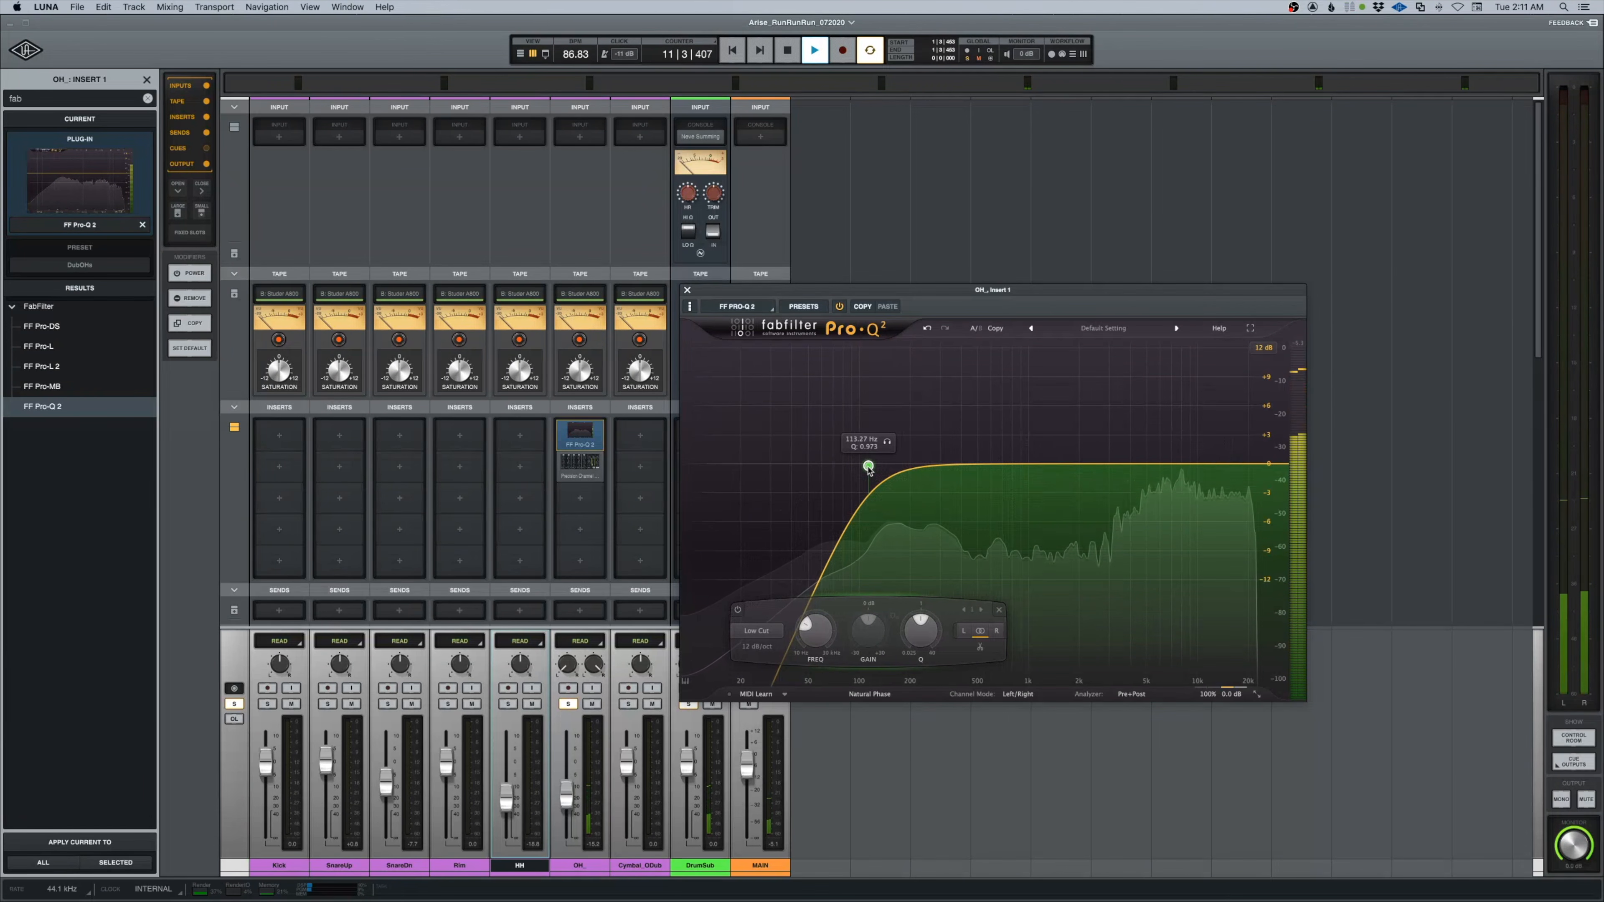
{"action": "left_click", "coordinate": [687, 289]}
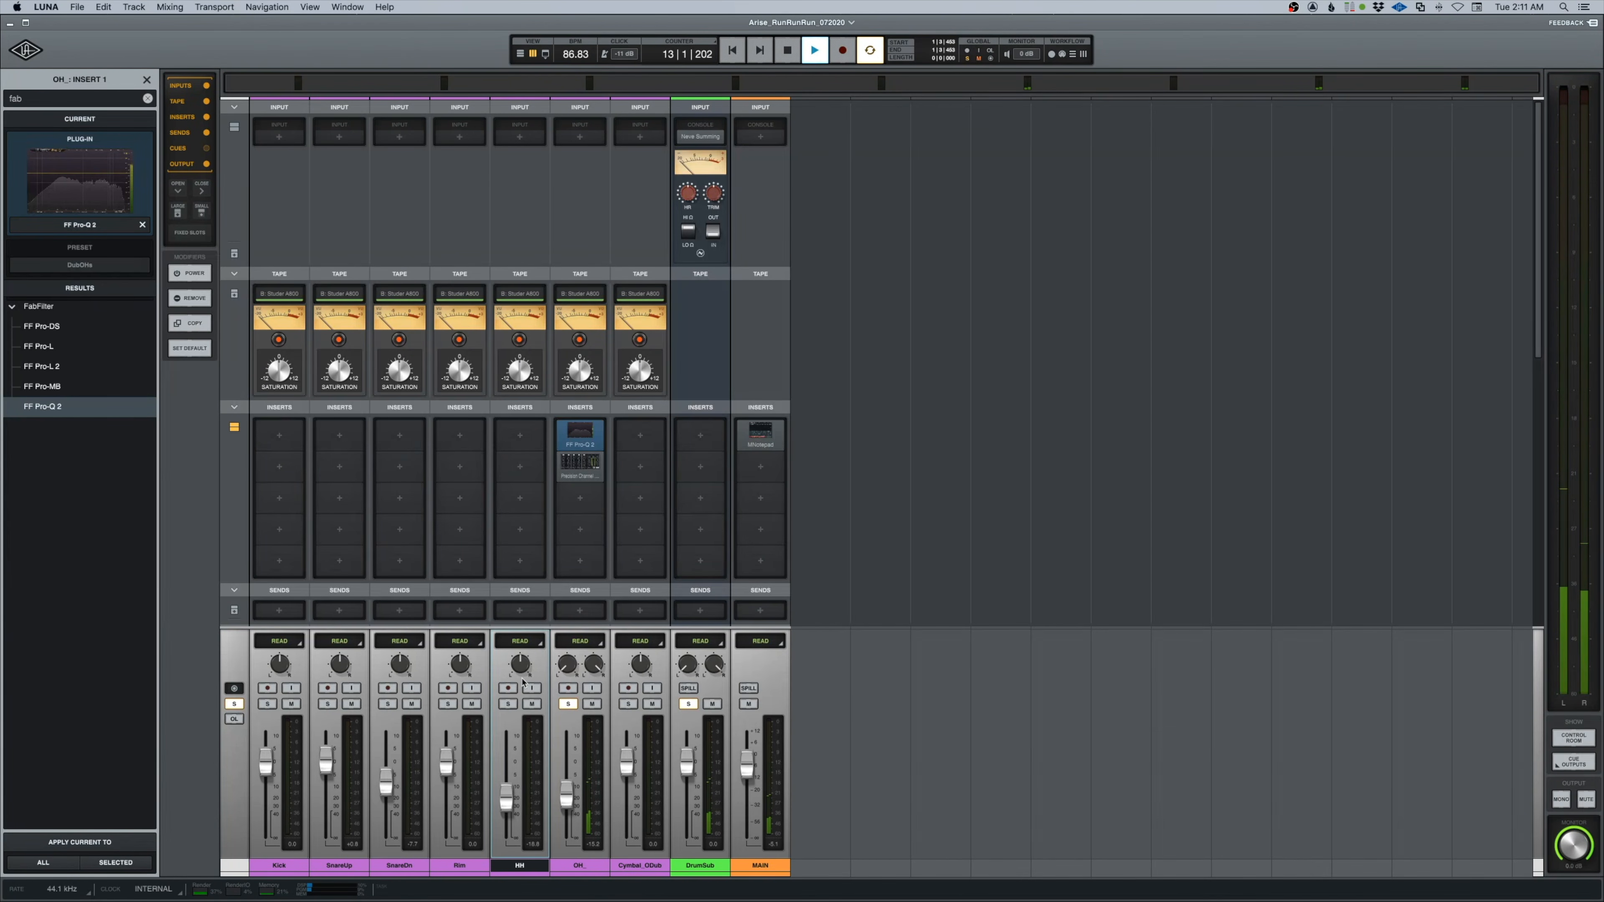
{"action": "left_click", "coordinate": [567, 703]}
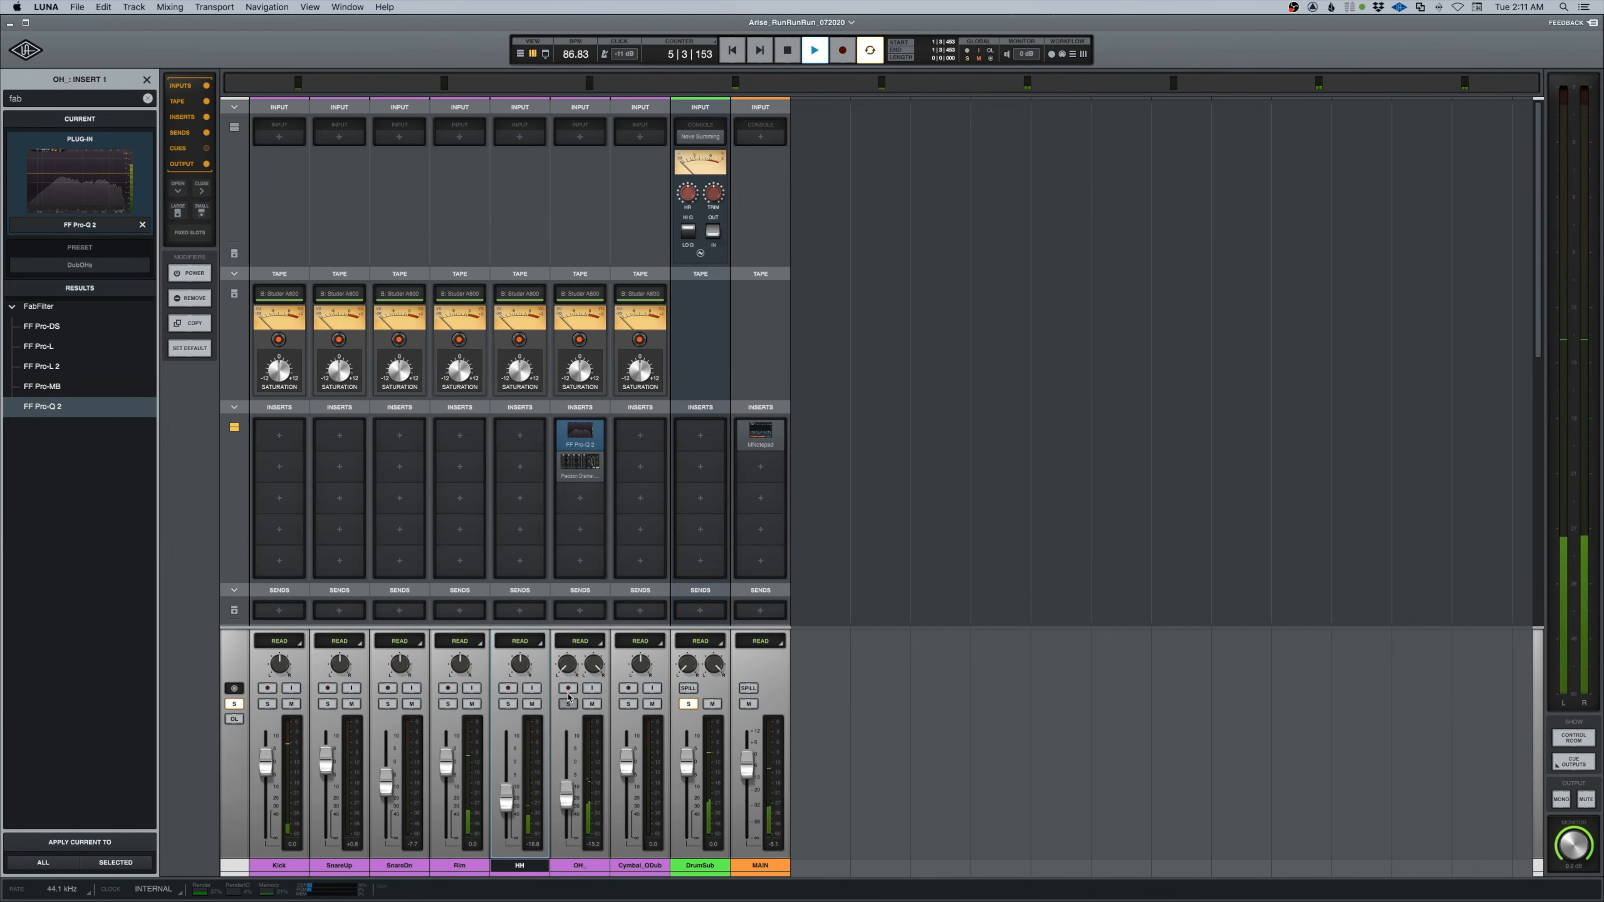
Insert the Precision Channel Strip in the first Kick slot and move its window clear of the channels.
{"action": "left_click", "coordinate": [278, 436]}
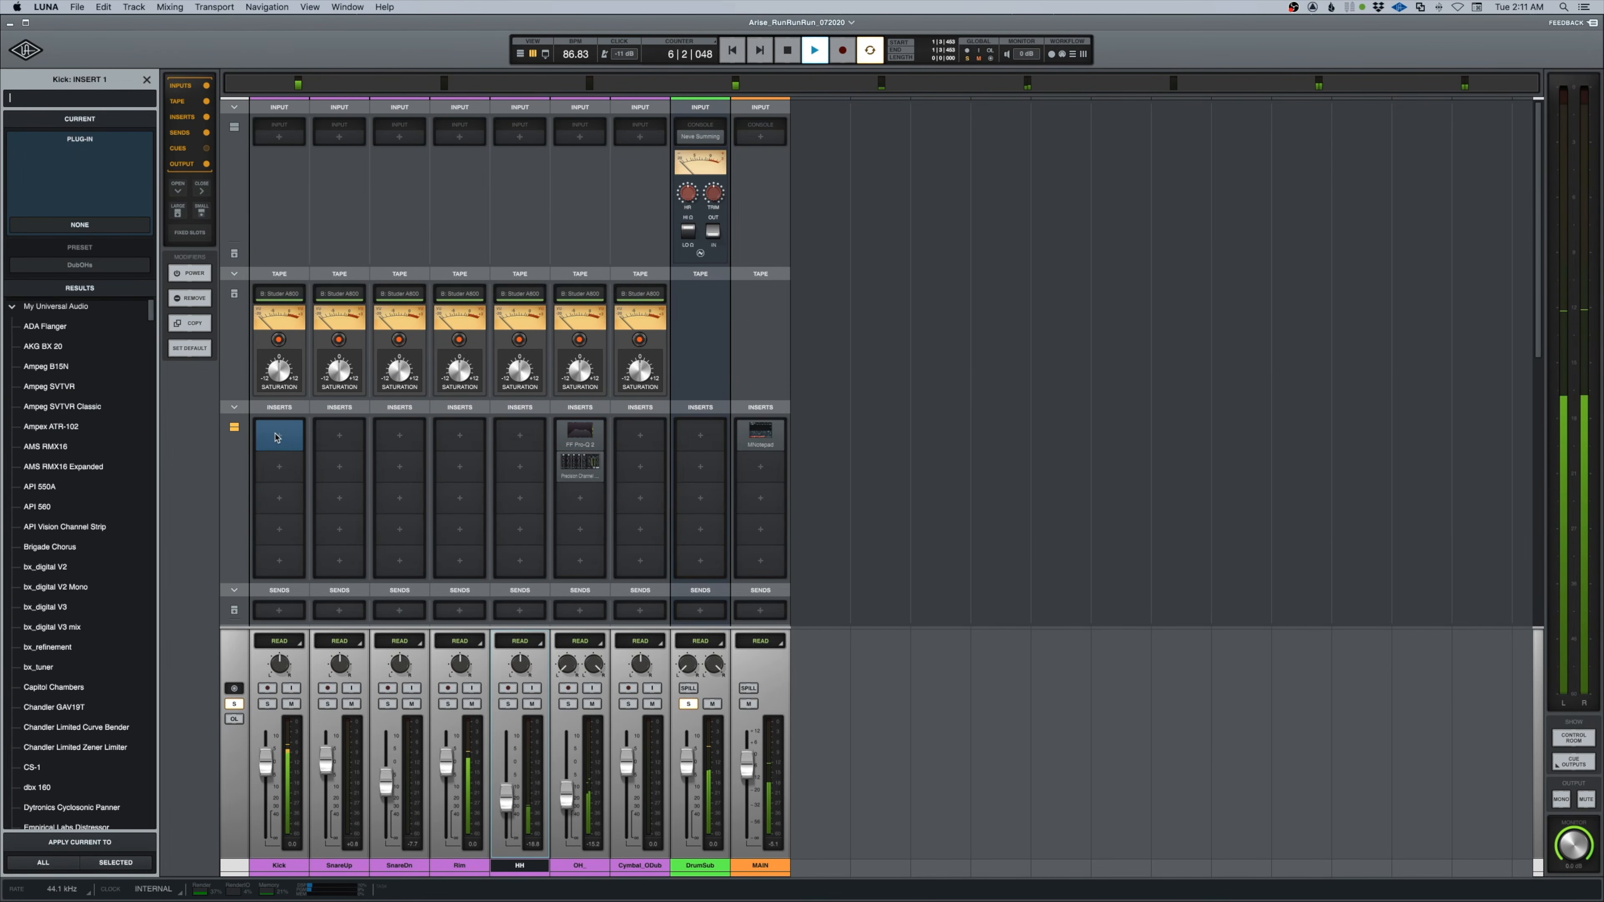
{"action": "type", "text": "pre"}
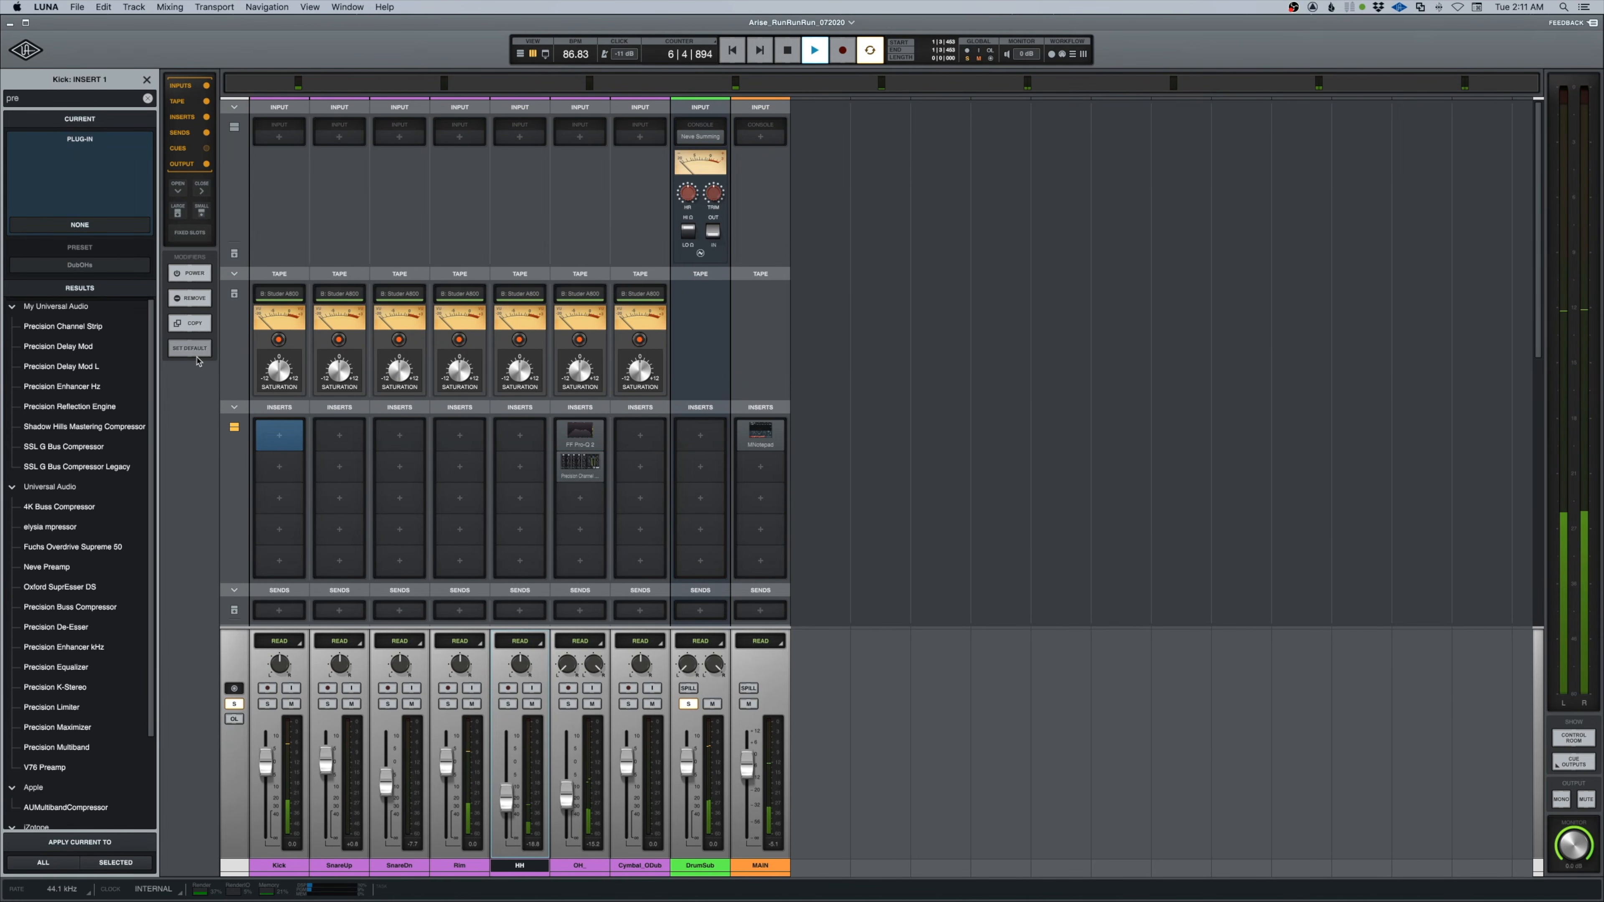
{"action": "left_click", "coordinate": [74, 328]}
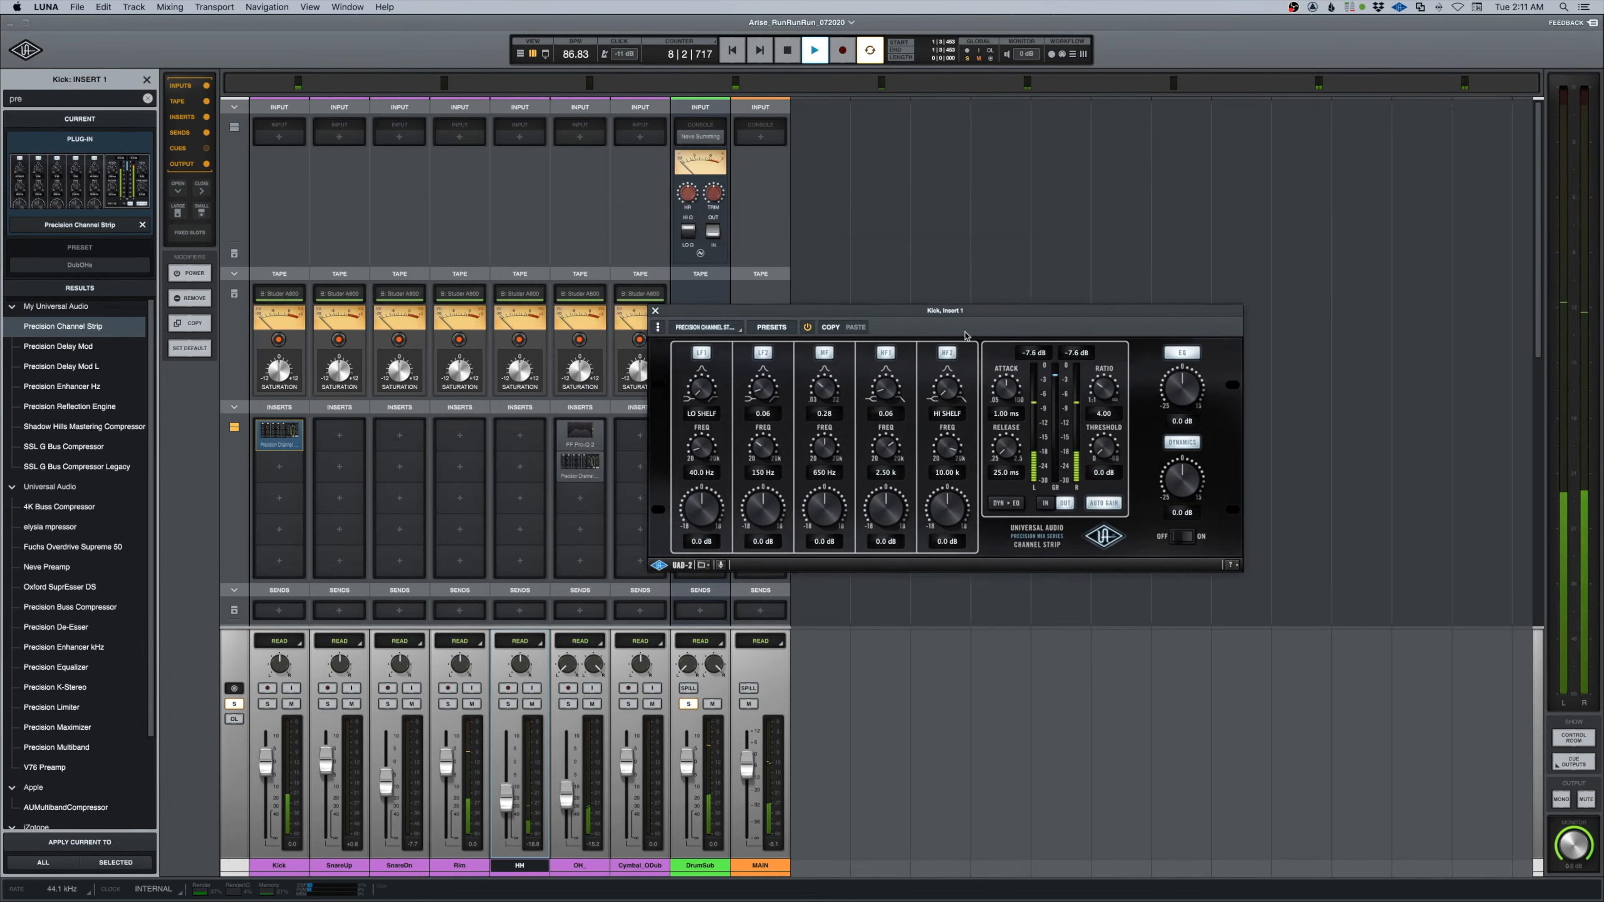
{"action": "left_click_drag", "start_coordinate": [914, 314], "coordinate": [961, 347]}
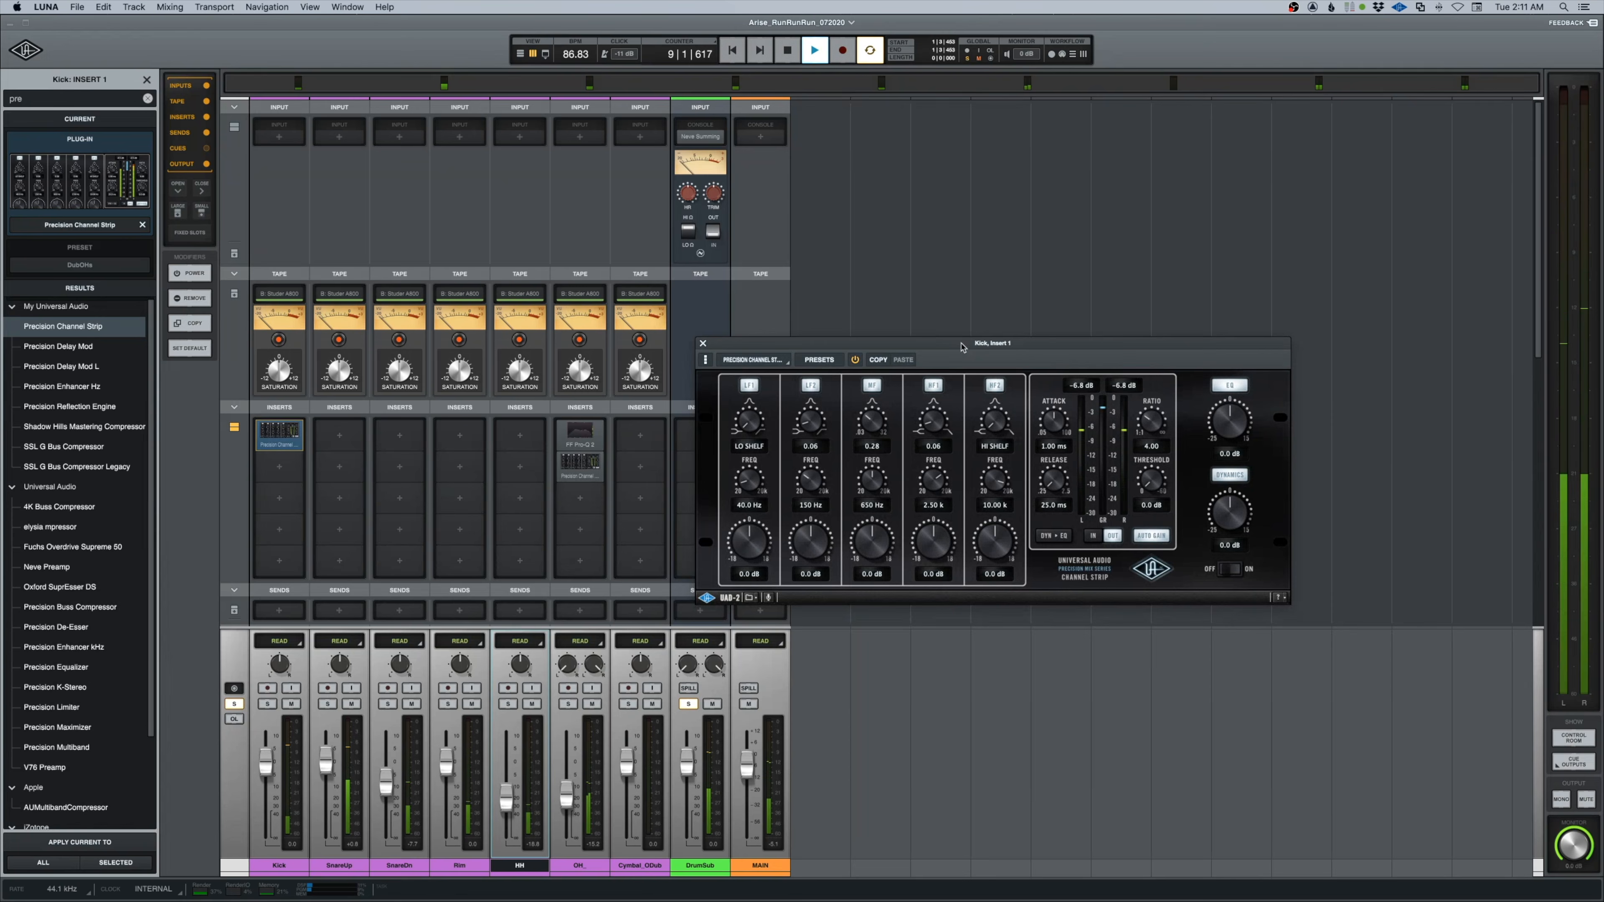
{"action": "key", "text": "space"}
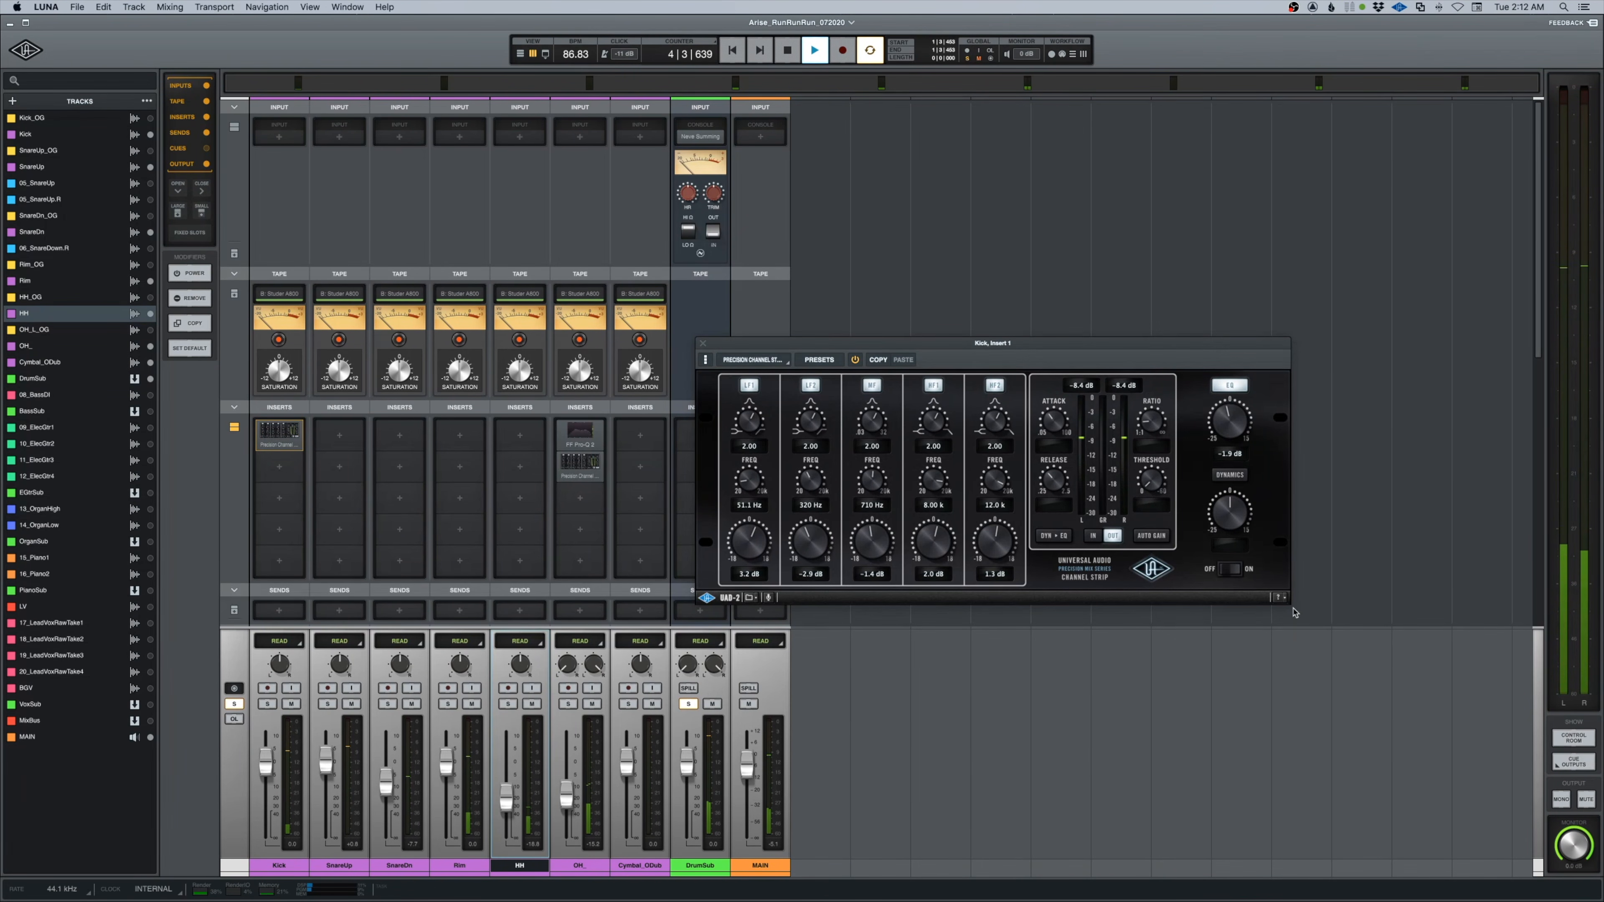
Compare the Kick with the channel strip switched off and on, and stop playback.
{"action": "left_click", "coordinate": [1238, 571]}
{"action": "left_click", "coordinate": [1239, 571]}
{"action": "key", "text": "space"}
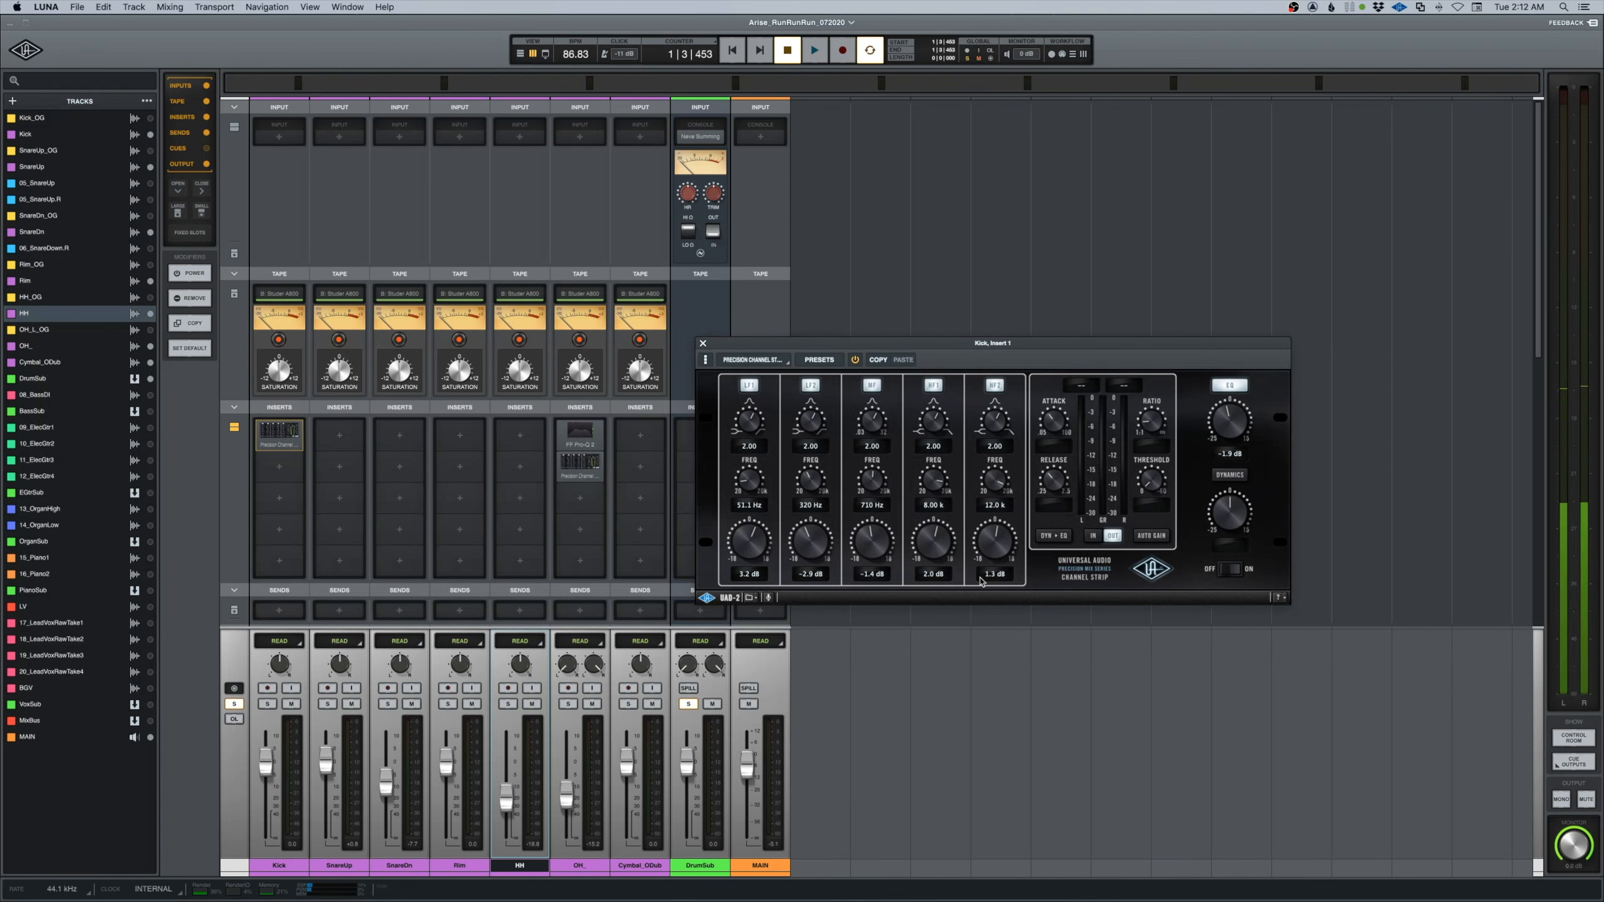
Resume playback, audition the overheads soloed and in the full drum mix, and close the Kick channel strip window.
{"action": "key", "text": "space"}
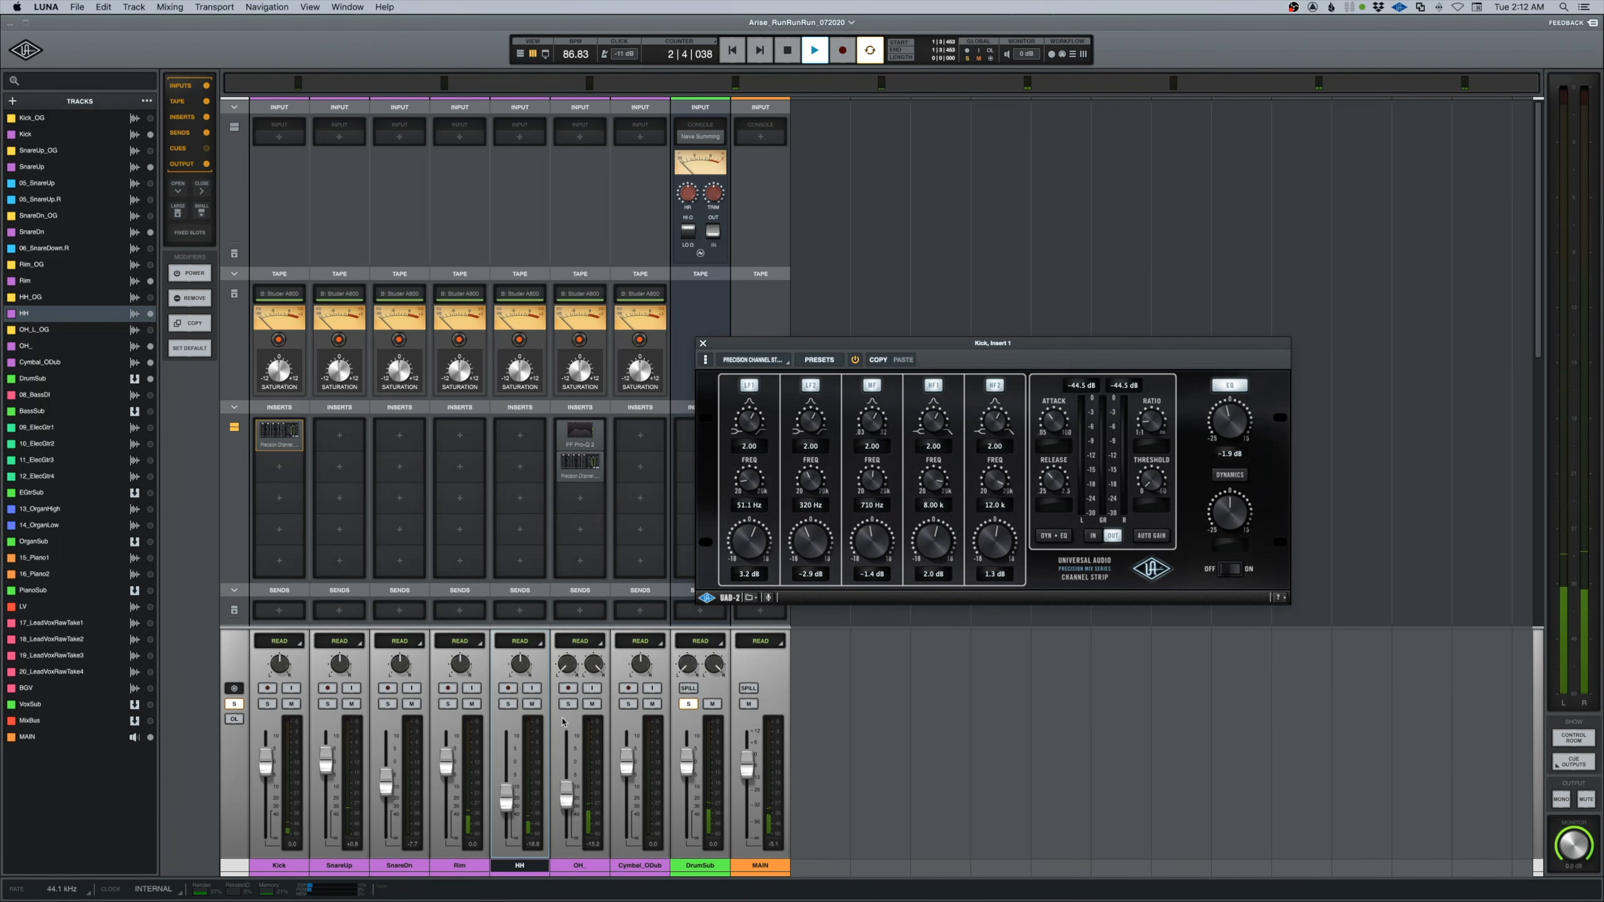
{"action": "left_click", "coordinate": [507, 704]}
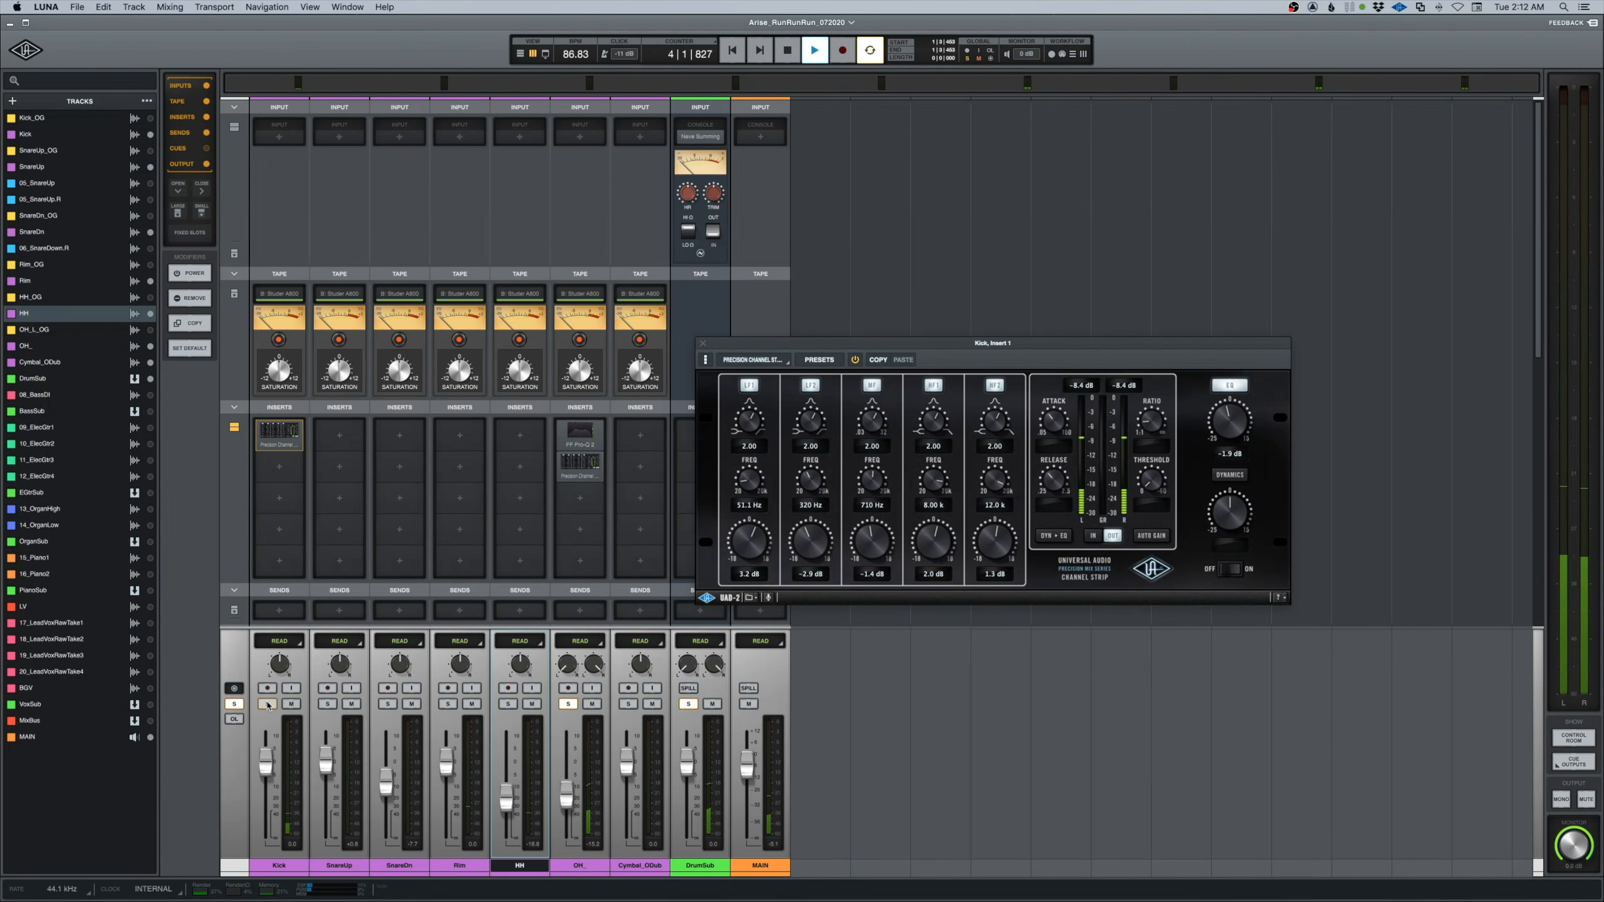
{"action": "left_click", "coordinate": [568, 703]}
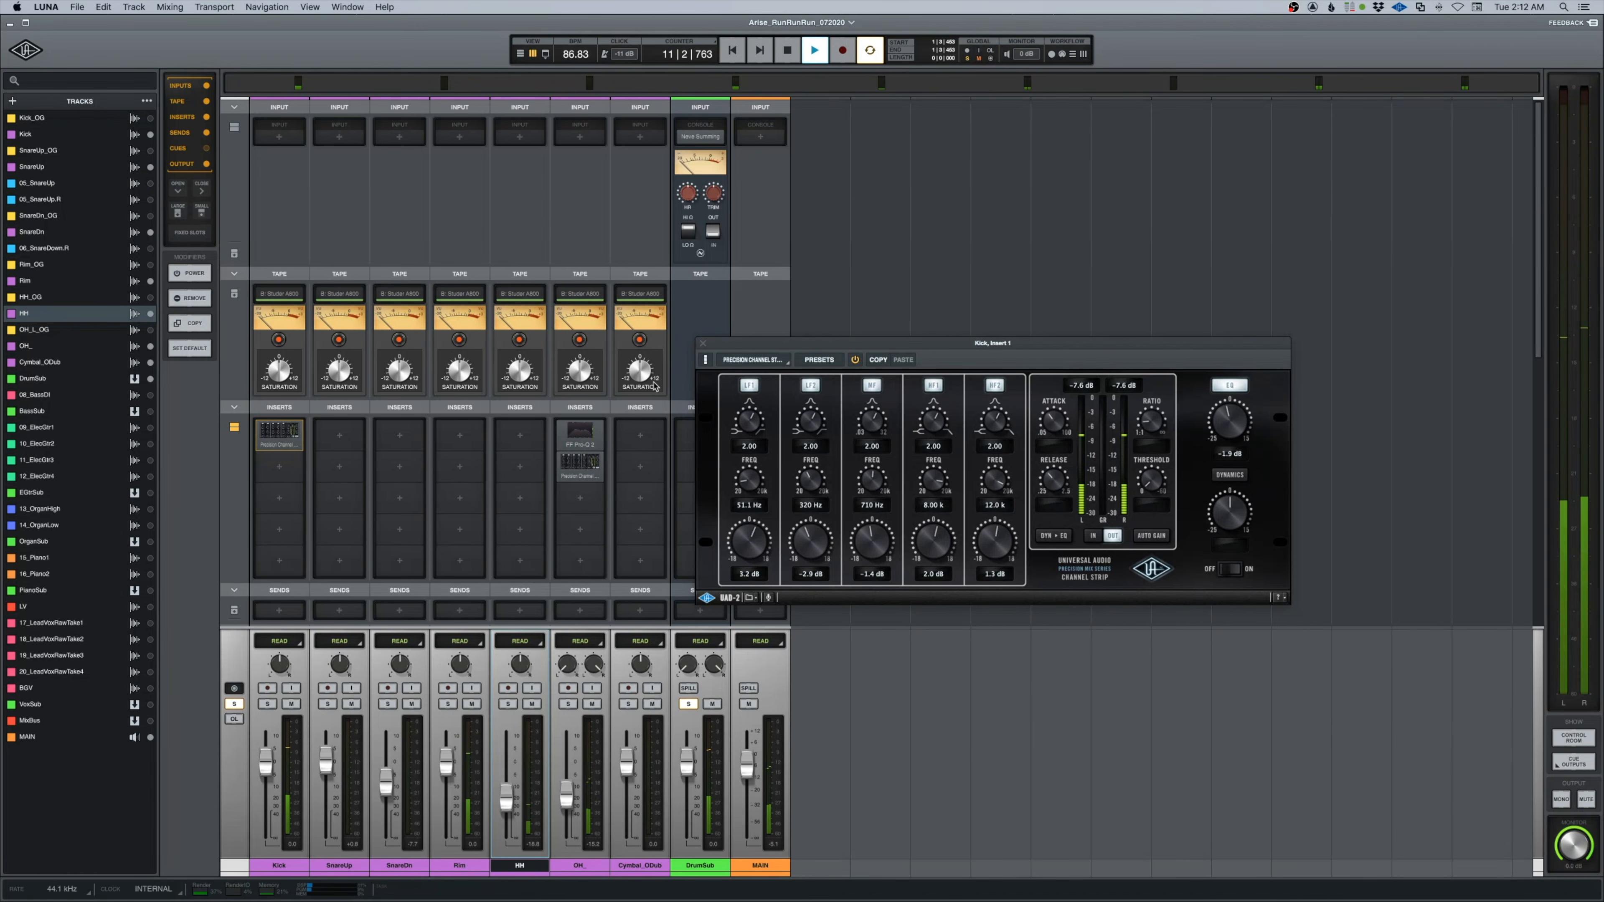
{"action": "left_click", "coordinate": [703, 343]}
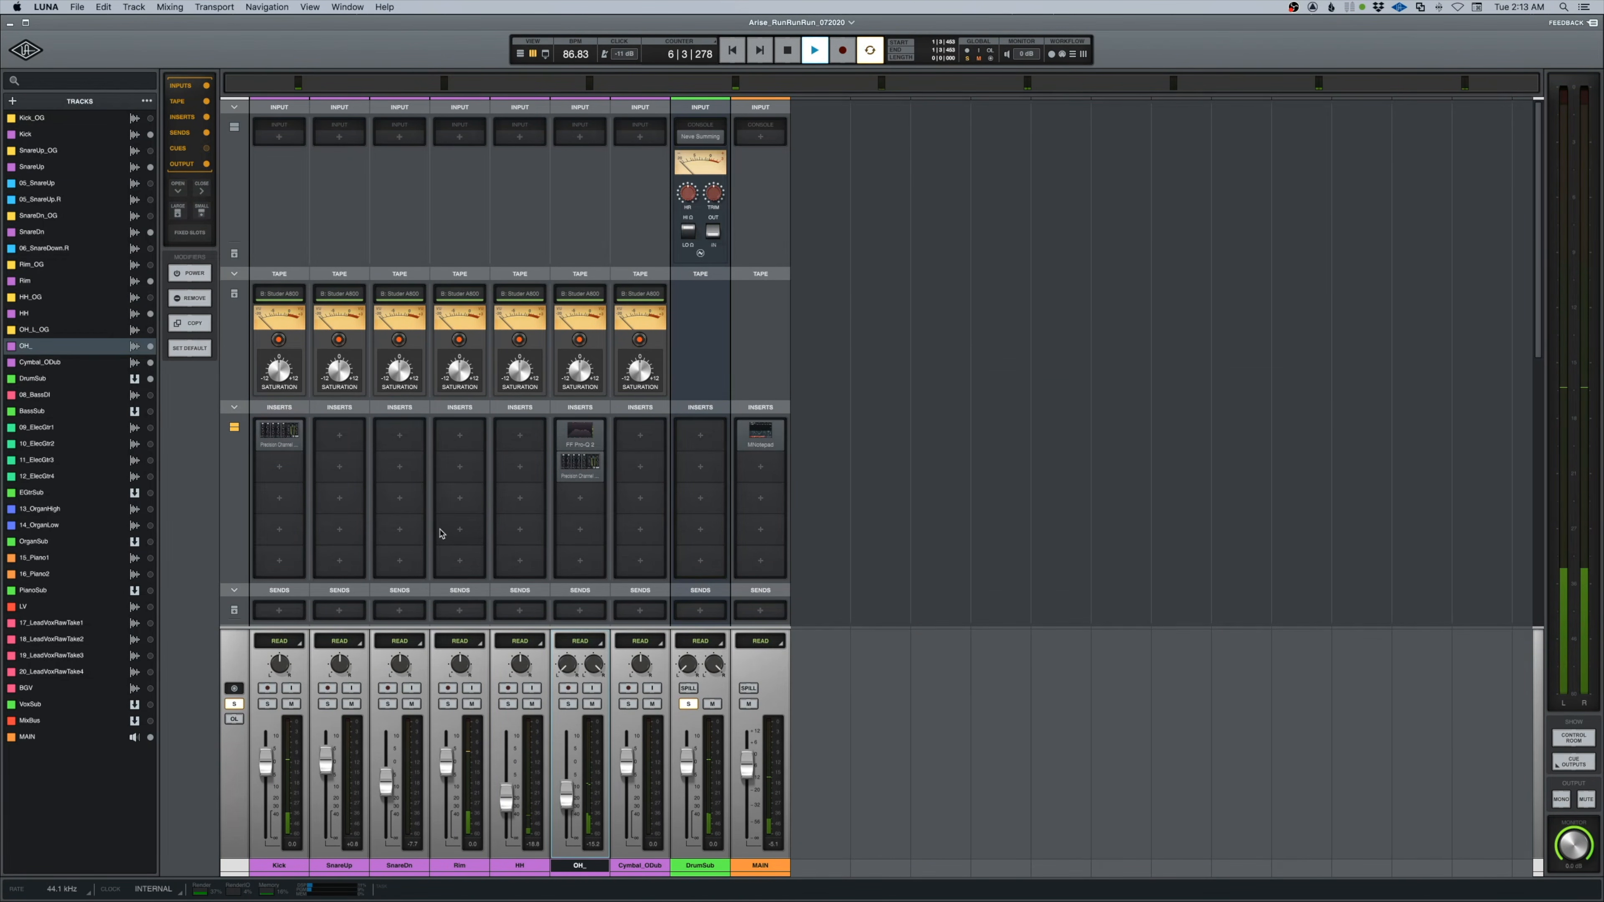
Insert FF Pro-Q 2 in the first Rim slot, place its window clear of the channels and add a low cut.
{"action": "left_click", "coordinate": [453, 436]}
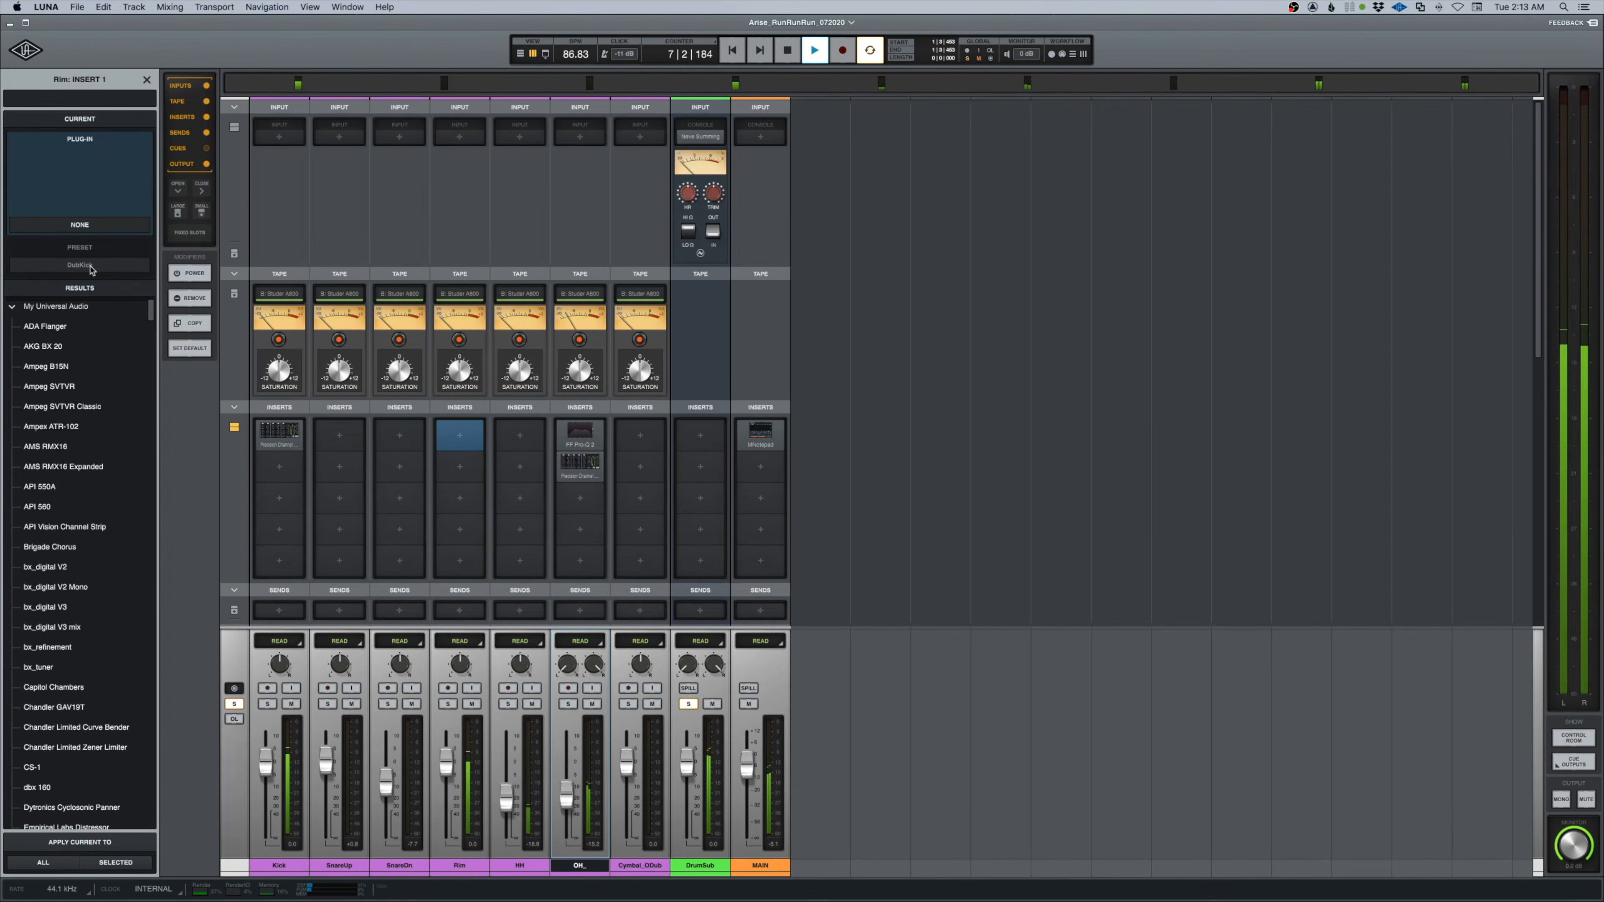
{"action": "type", "text": "fab"}
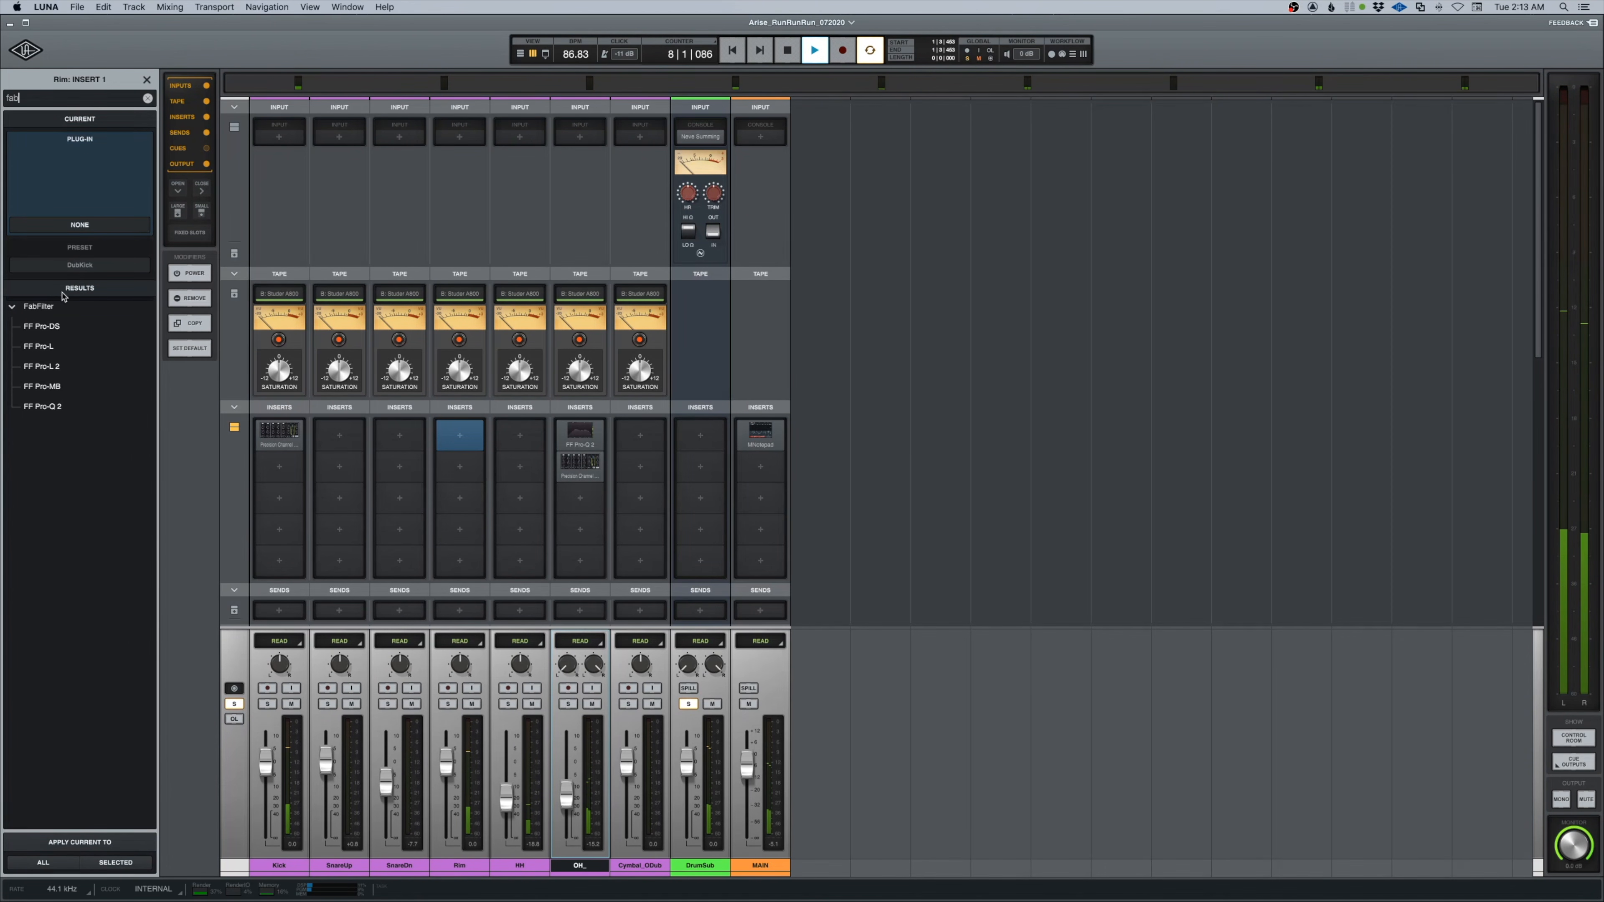
{"action": "left_click", "coordinate": [43, 406]}
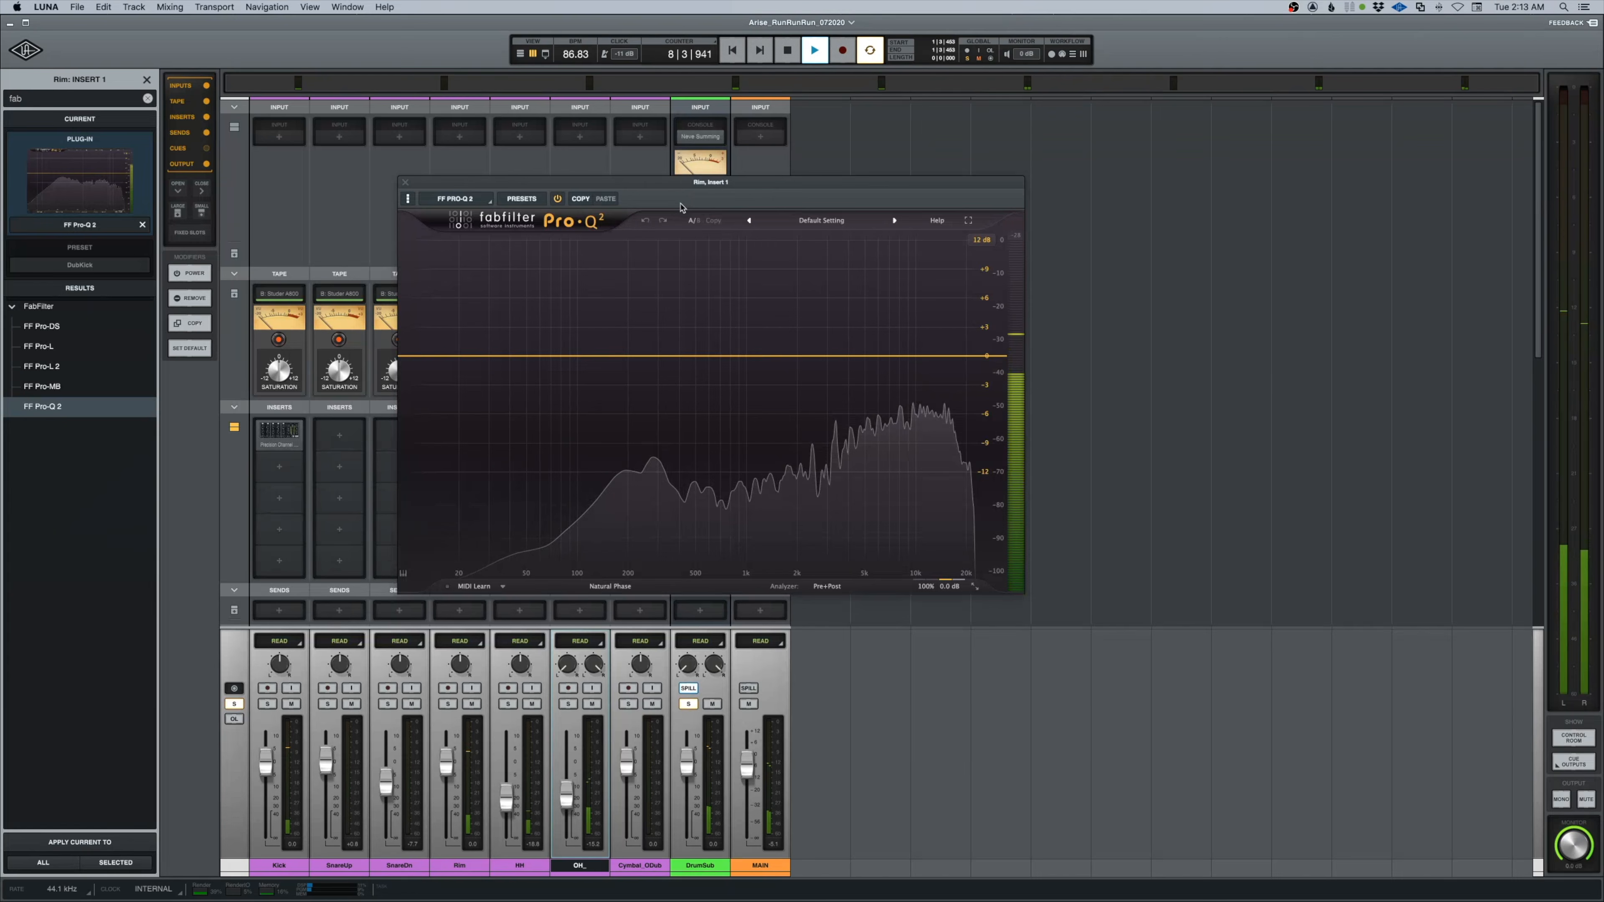
{"action": "left_click_drag", "start_coordinate": [687, 184], "coordinate": [1042, 218]}
{"action": "left_click_drag", "start_coordinate": [776, 390], "coordinate": [983, 393]}
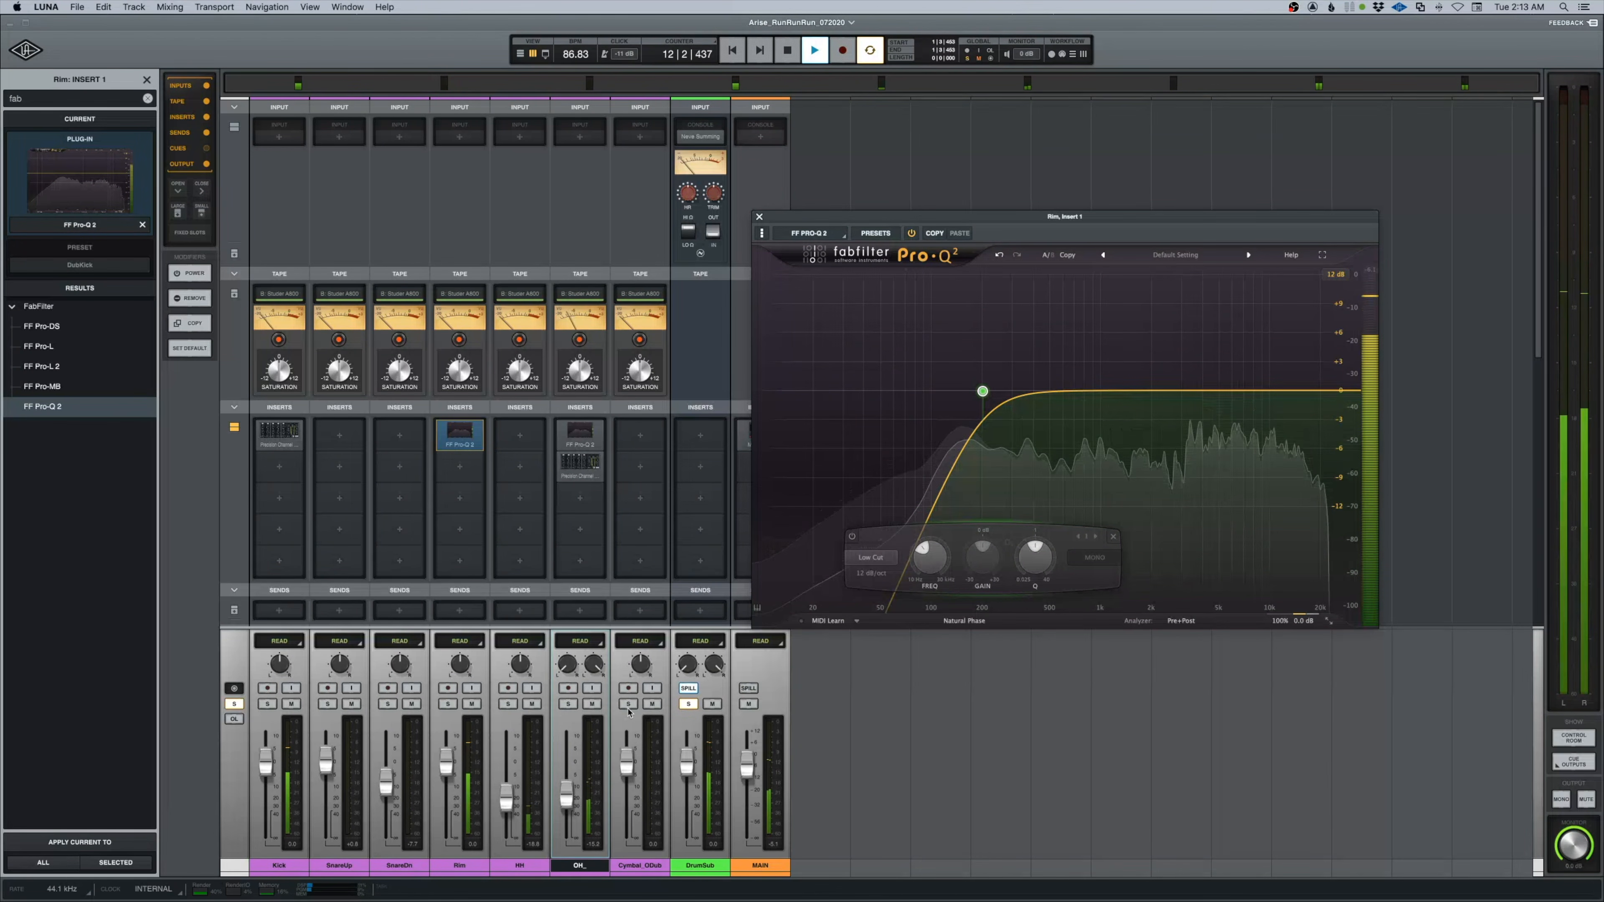
Audition the Rim and Kick with the overheads muted, toggling the Rim solo.
{"action": "left_click", "coordinate": [590, 705]}
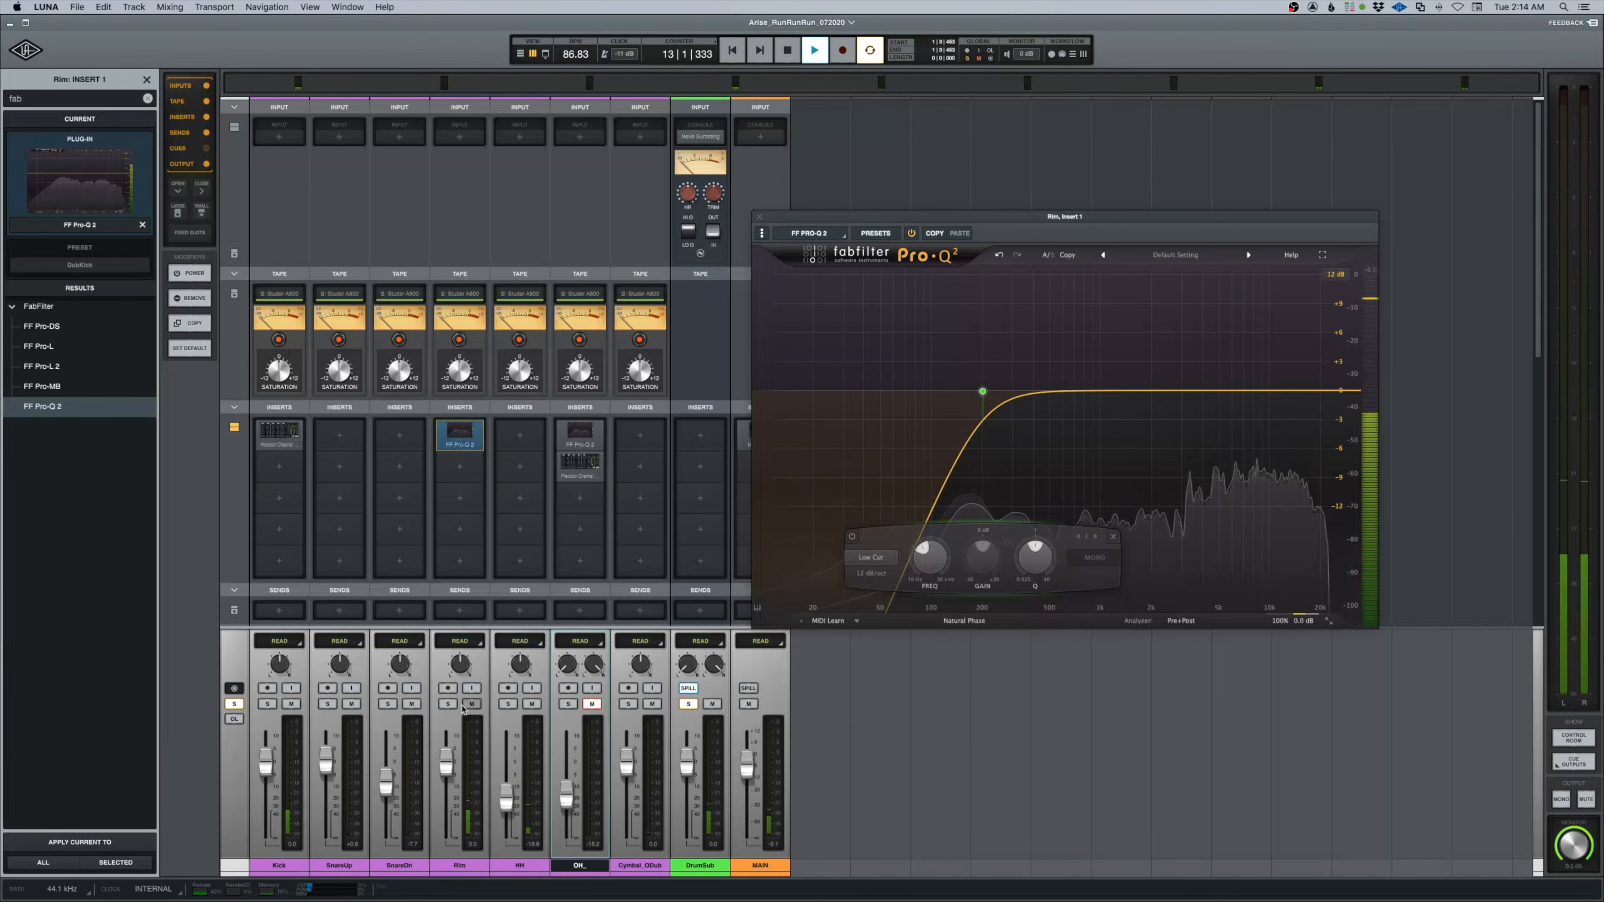
{"action": "left_click", "coordinate": [448, 705]}
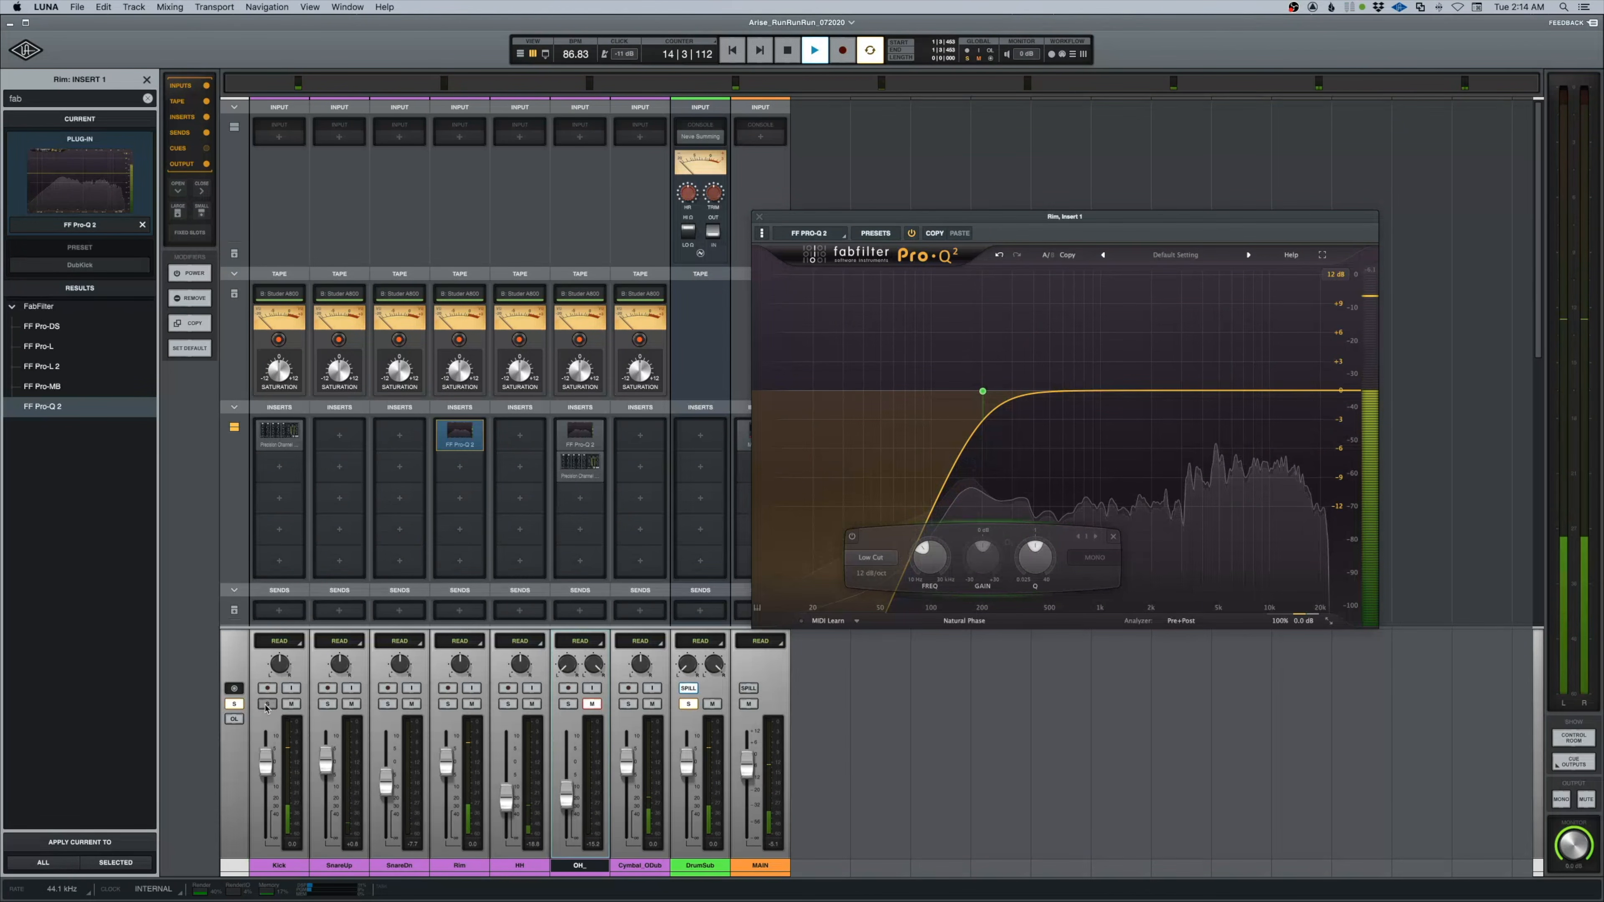
{"action": "left_click", "coordinate": [448, 704]}
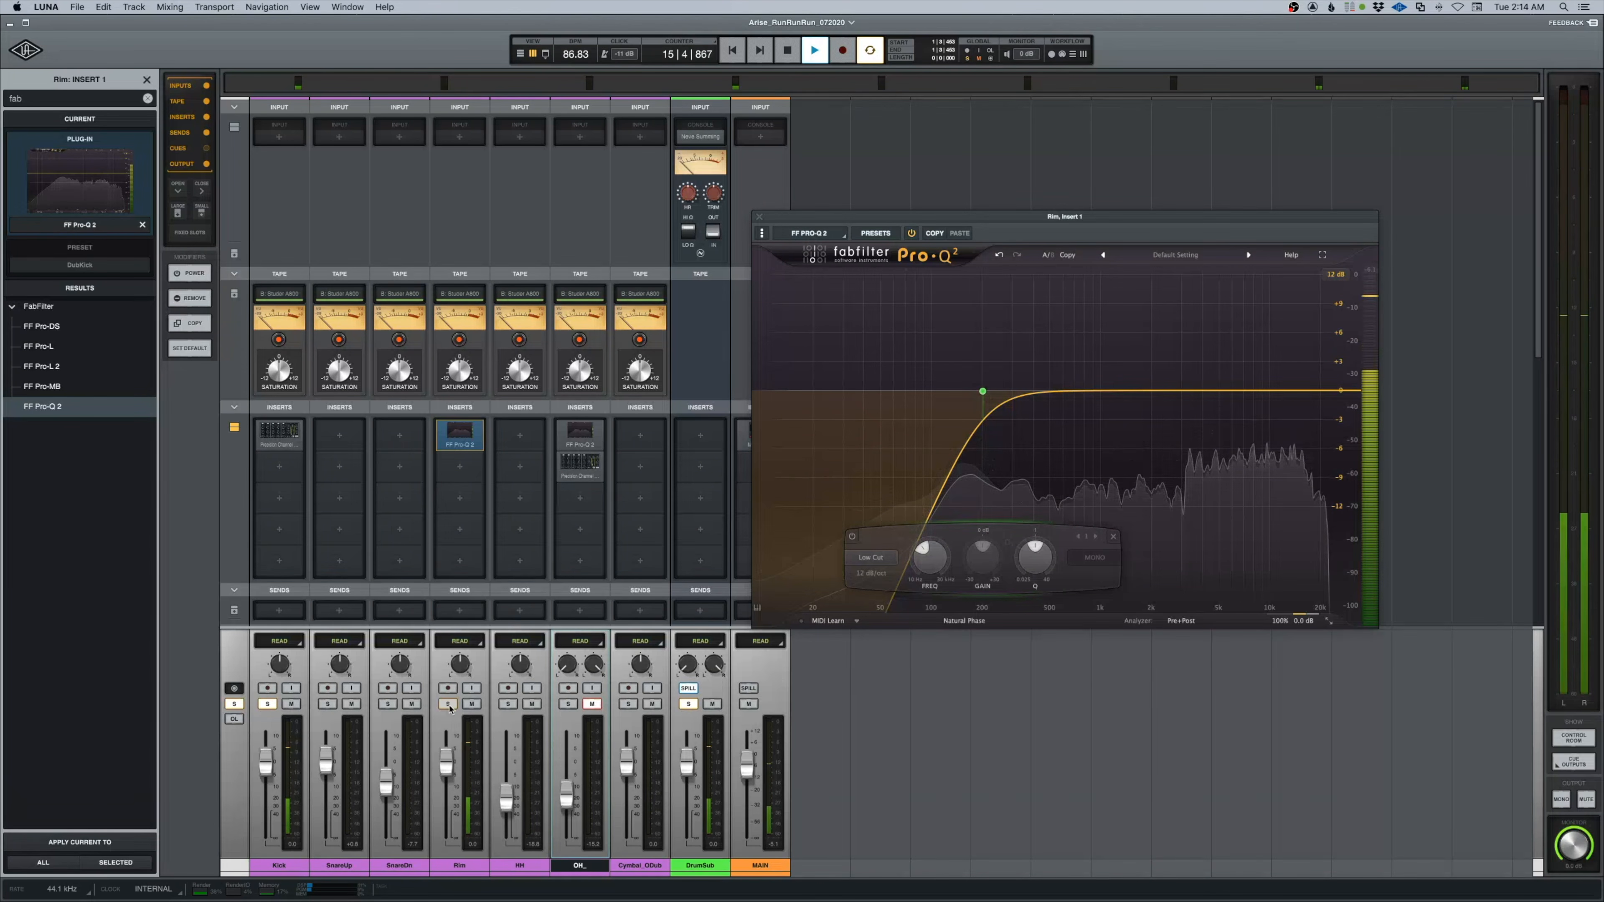
Raise the Rim low-cut frequency slightly, close the EQ and balance the Rim fader at about -1 dB.
{"action": "left_click_drag", "start_coordinate": [983, 392], "coordinate": [996, 395]}
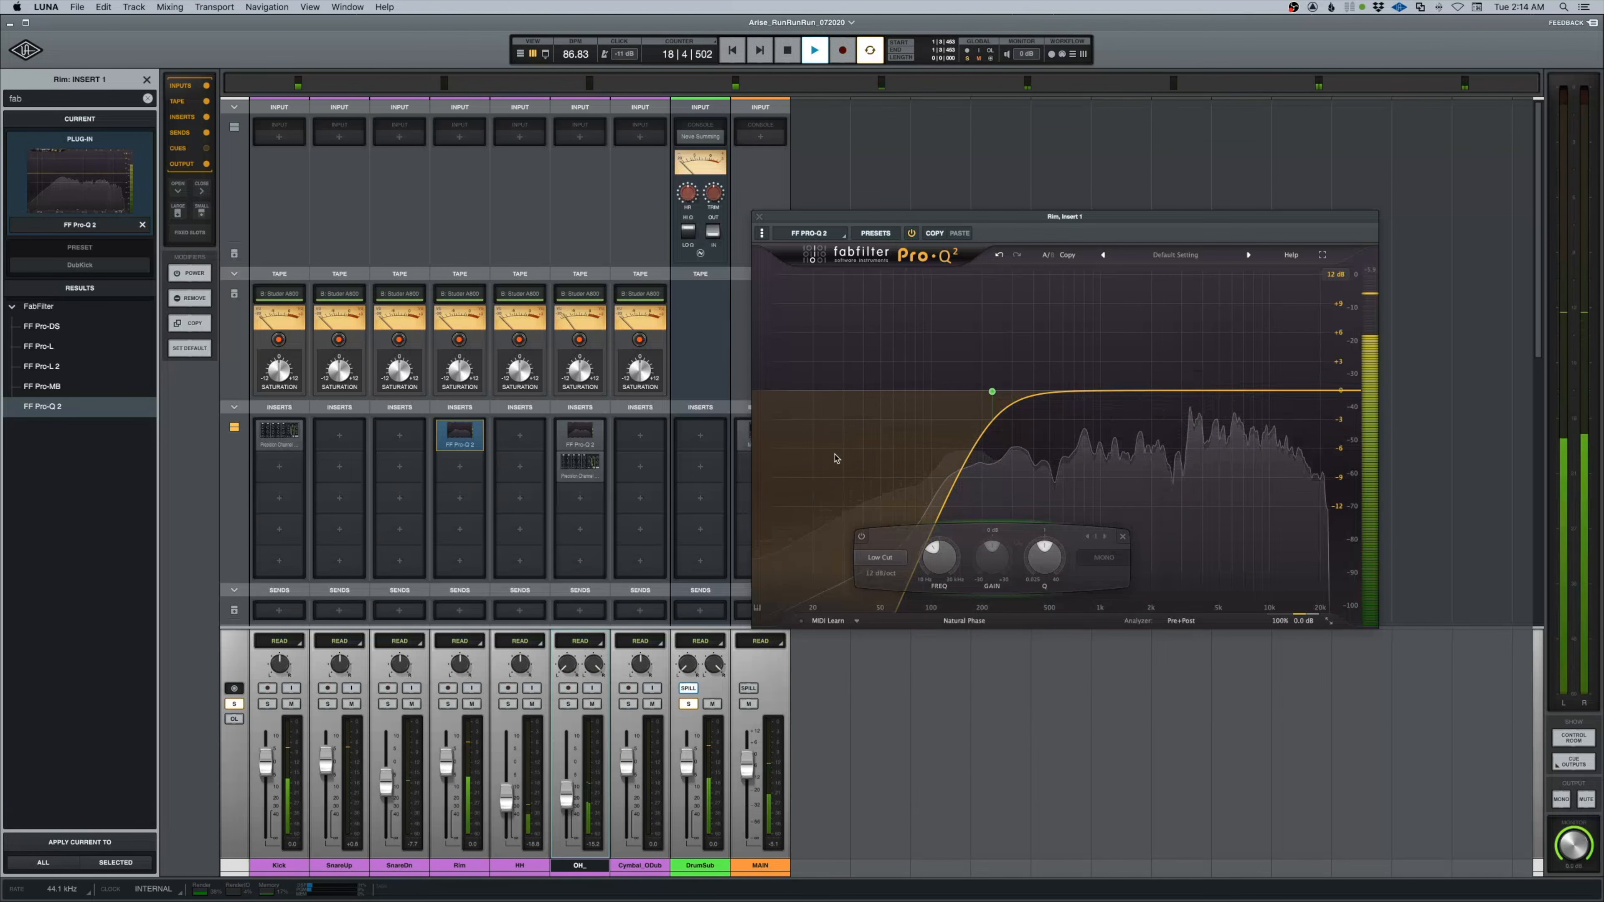
{"action": "left_click", "coordinate": [759, 217]}
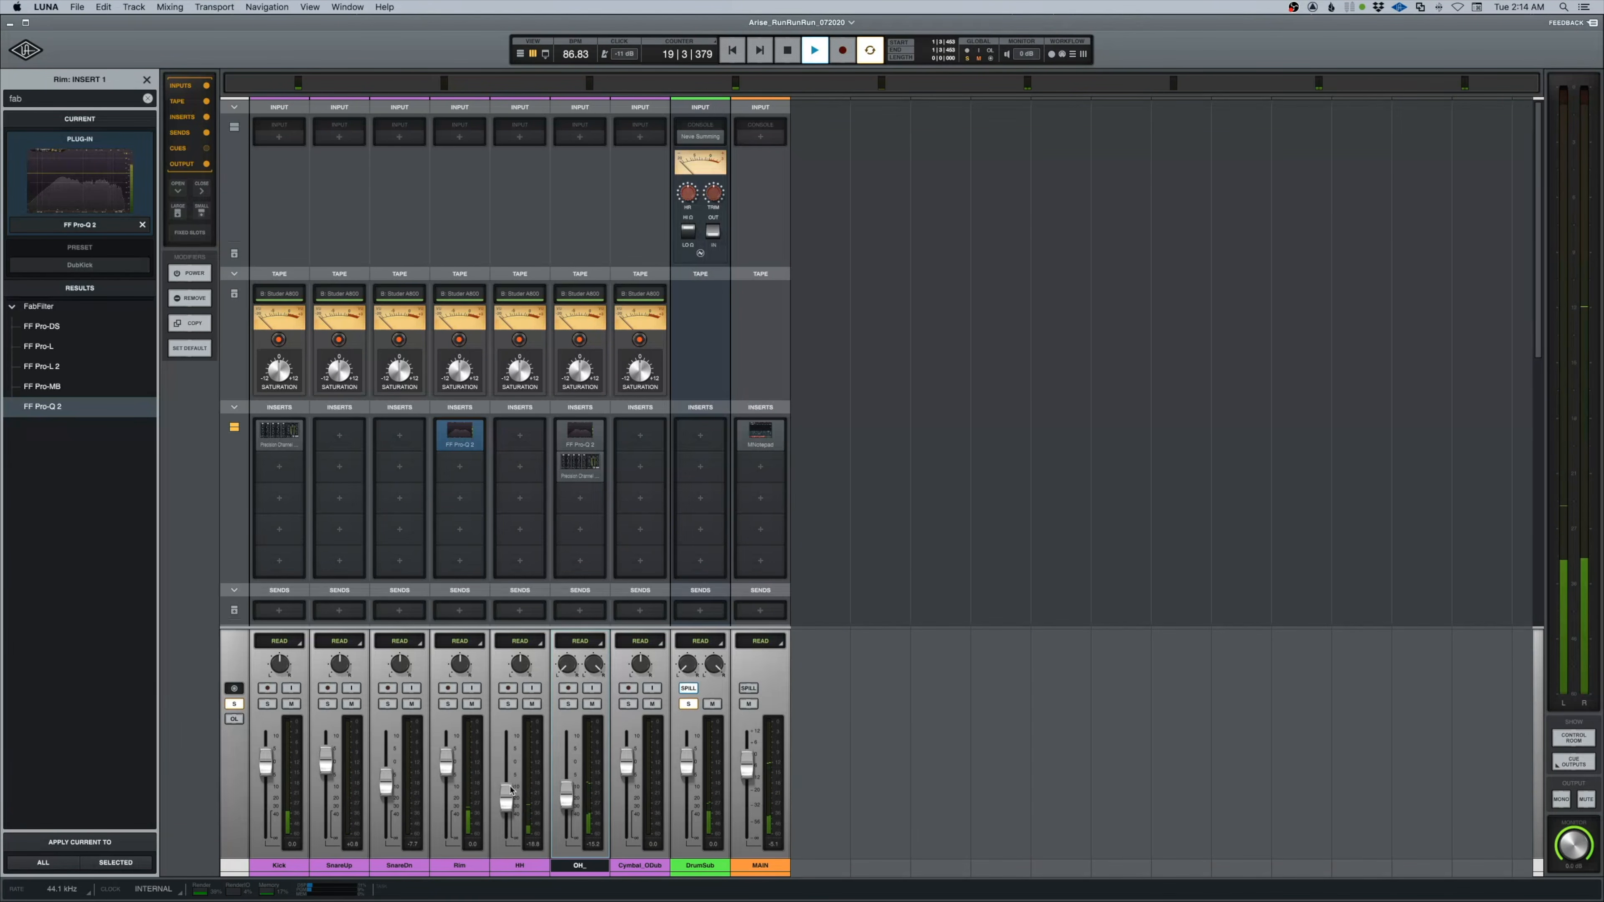
{"action": "left_click_drag", "start_coordinate": [445, 763], "coordinate": [444, 850]}
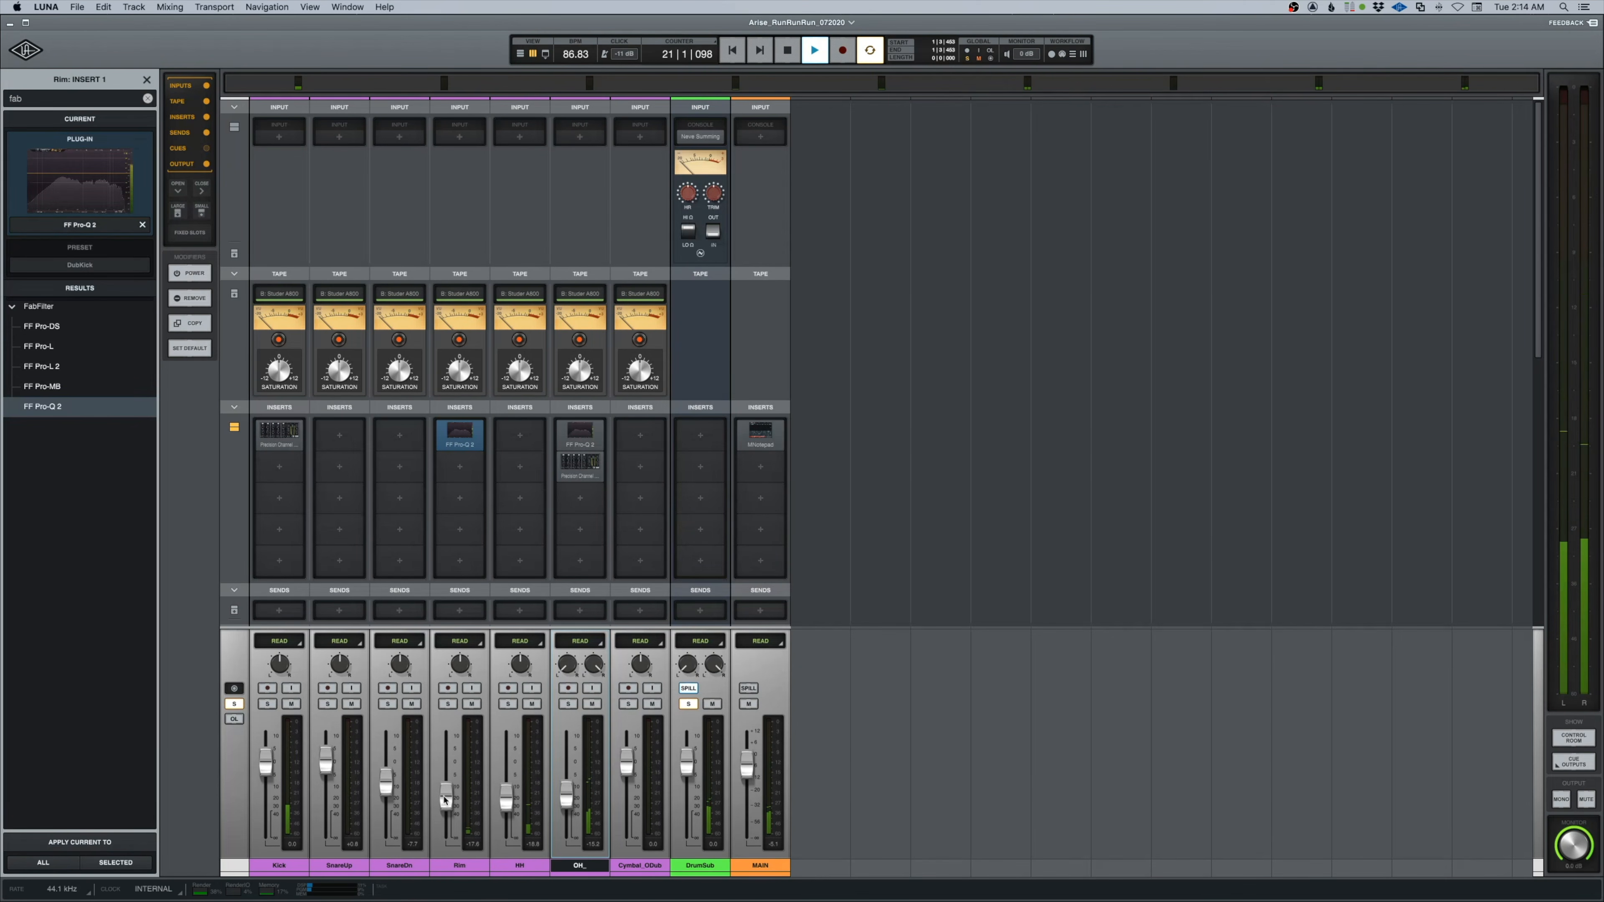
{"action": "mouse_move", "coordinate": [446, 785]}
{"action": "left_mouse_down"}
{"action": "mouse_move", "coordinate": [445, 840]}
{"action": "mouse_move", "coordinate": [448, 775]}
{"action": "left_mouse_up"}
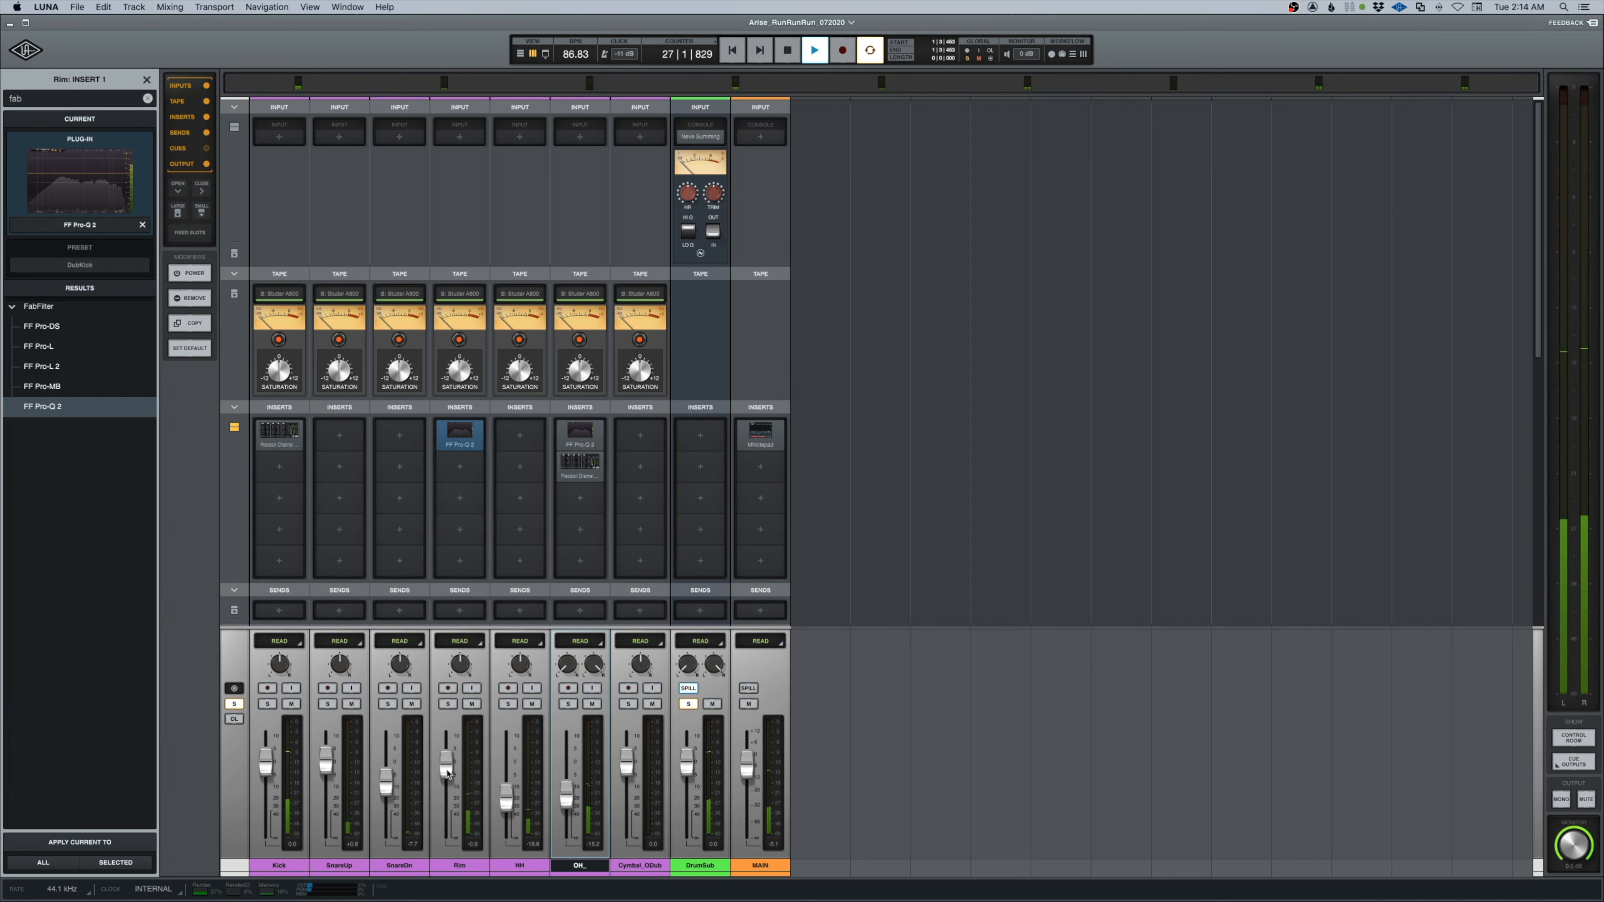
Copy the Rim's FF Pro-Q 2 to the first HH slot, raise its low cut to about 430 Hz and fine-tune it slightly lower.
{"action": "left_click", "coordinate": [521, 436]}
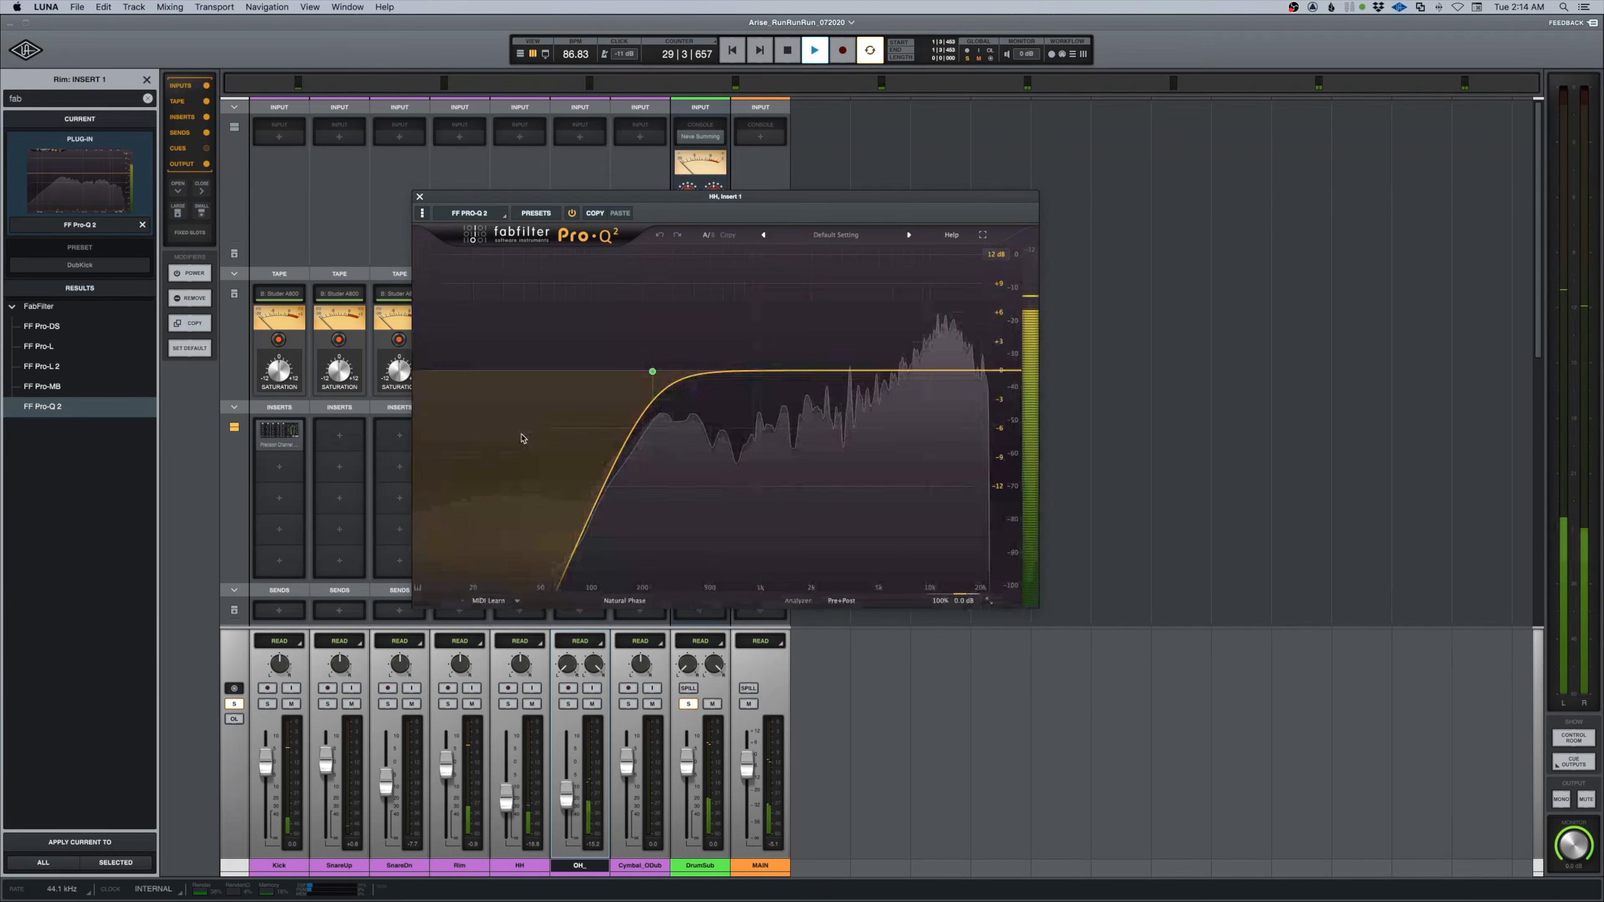
{"action": "left_click_drag", "start_coordinate": [651, 374], "coordinate": [698, 372]}
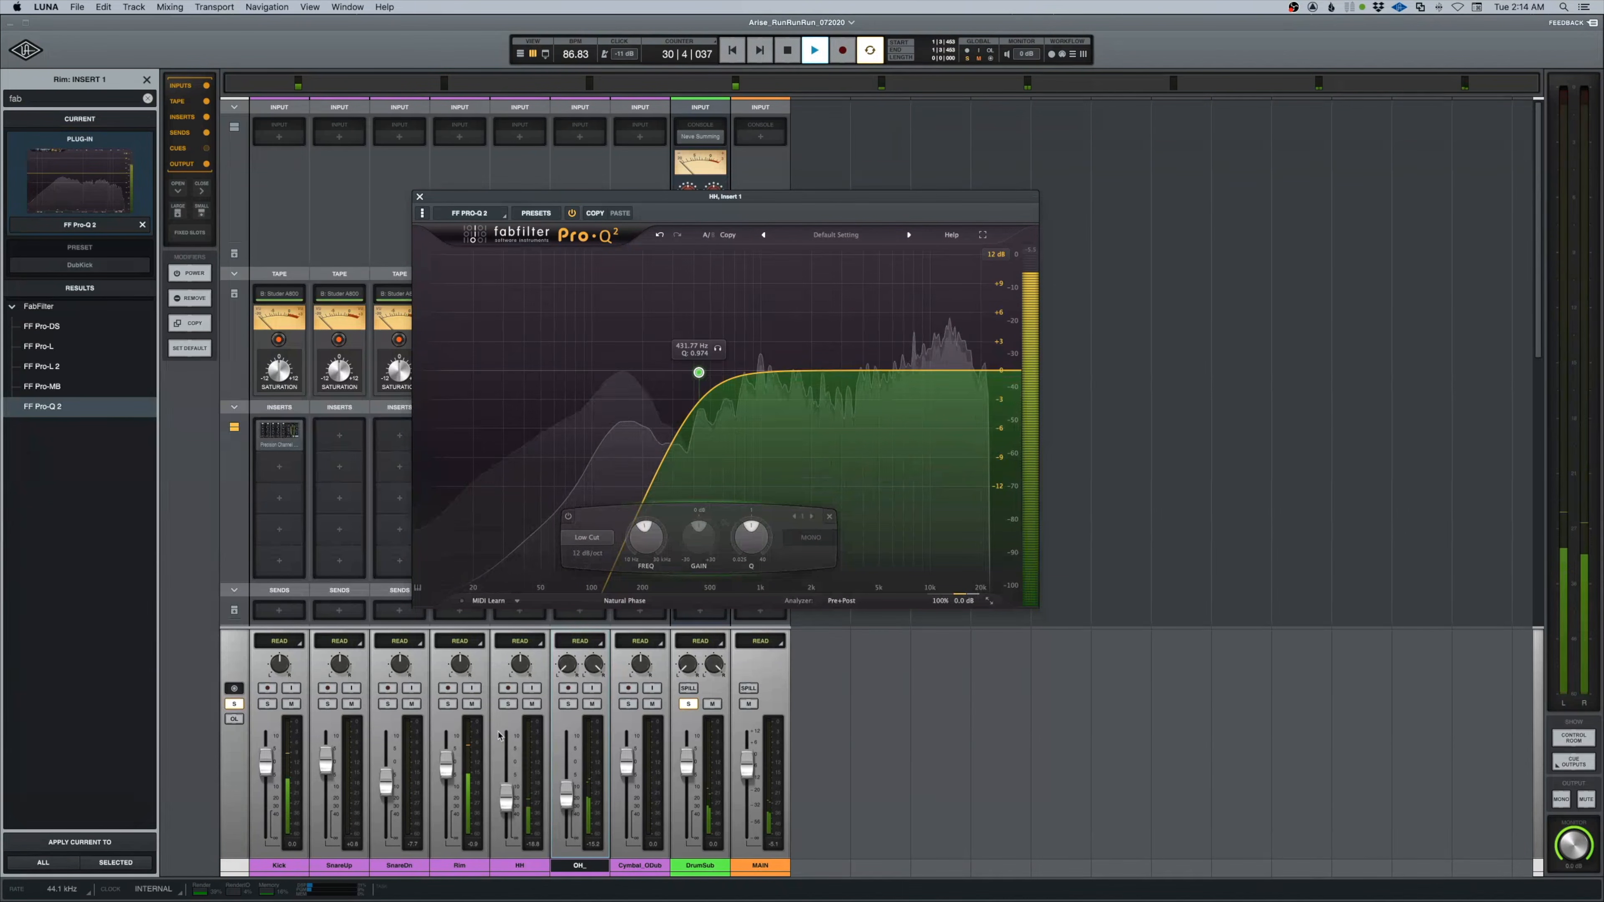
{"action": "left_click", "coordinate": [511, 706]}
{"action": "left_click_drag", "start_coordinate": [698, 372], "coordinate": [693, 372]}
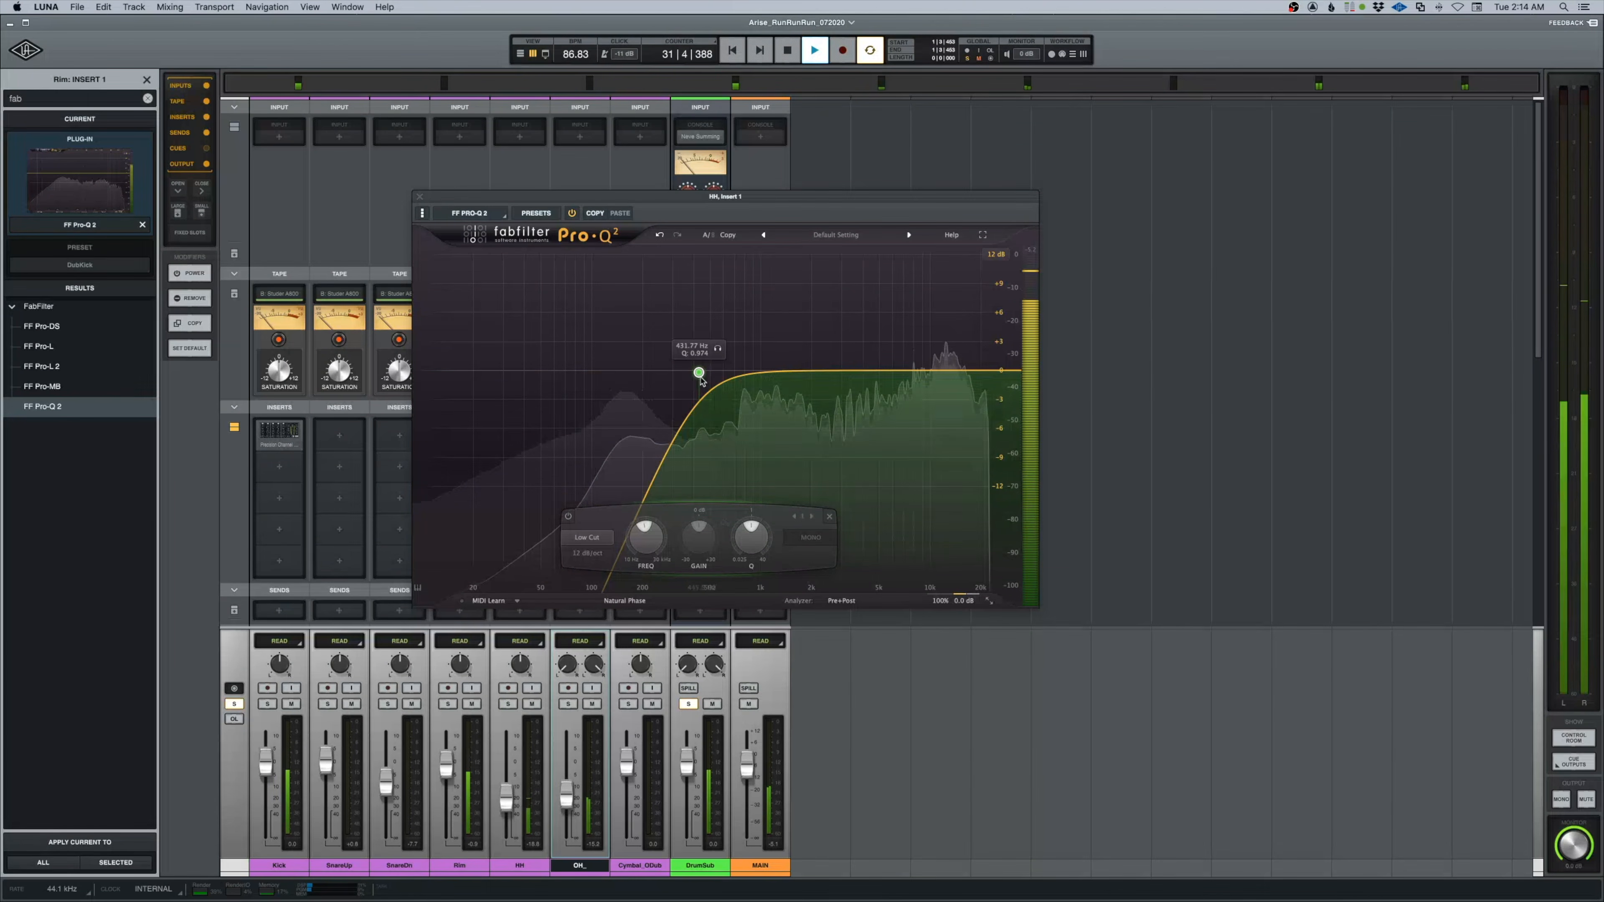
{"action": "left_click", "coordinate": [419, 198]}
Lower the Cymbal_ODub fader slightly and stop playback.
{"action": "left_click_drag", "start_coordinate": [627, 764], "coordinate": [626, 768]}
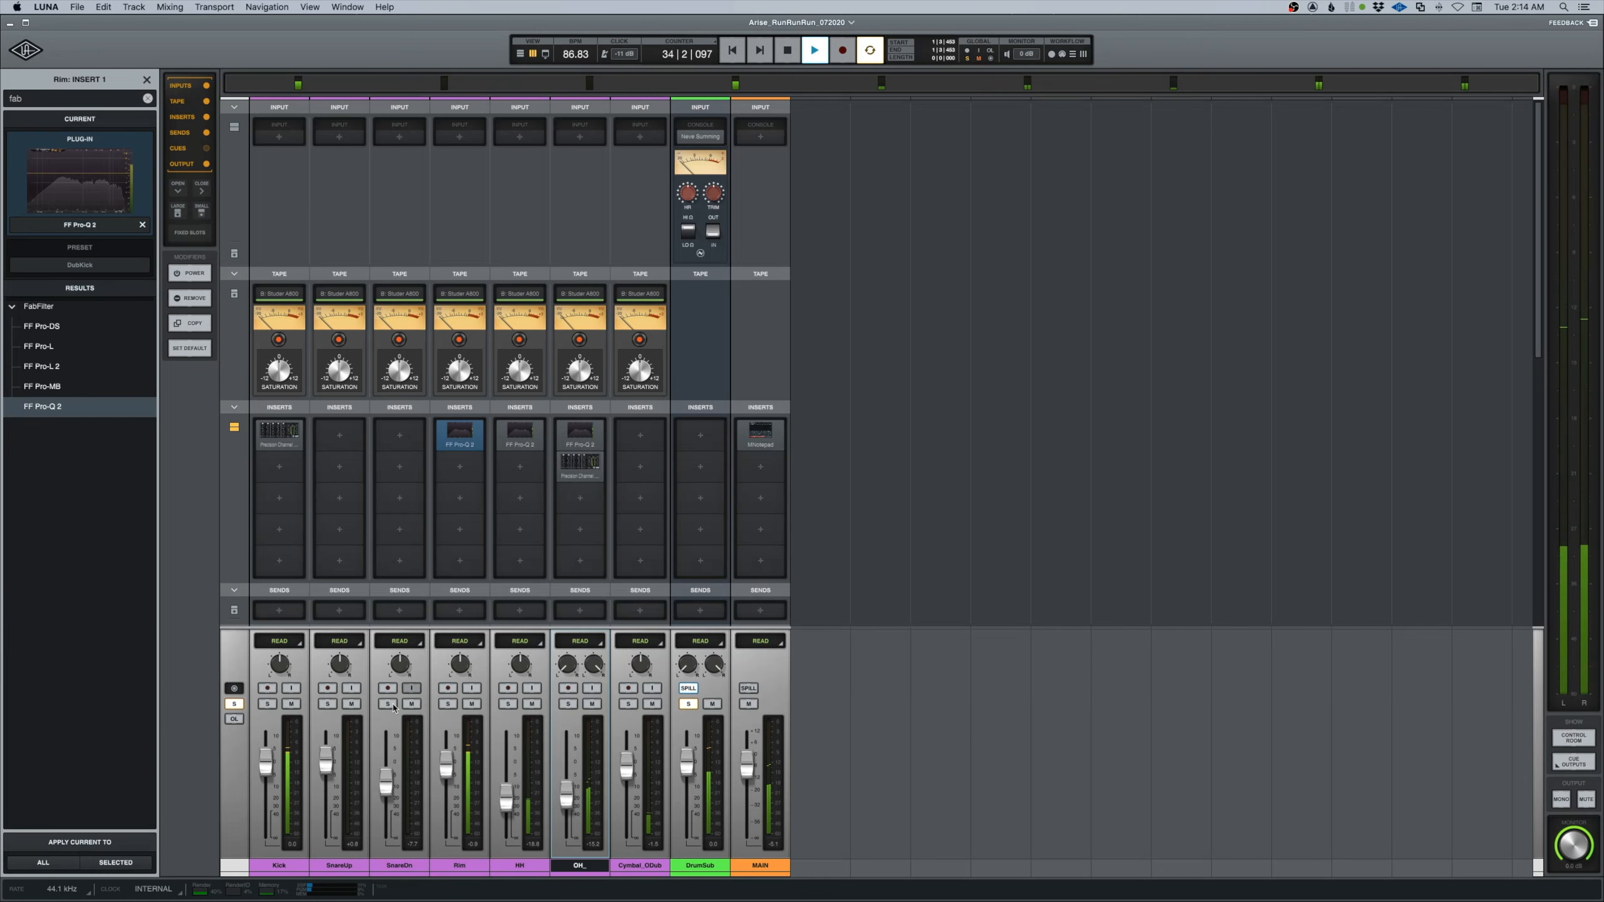
{"action": "key", "text": "space"}
Solo SnareUp and SnareDn, play from bar 25 just before the V1 marker, and return to the mixer.
{"action": "key", "text": "super+equal"}
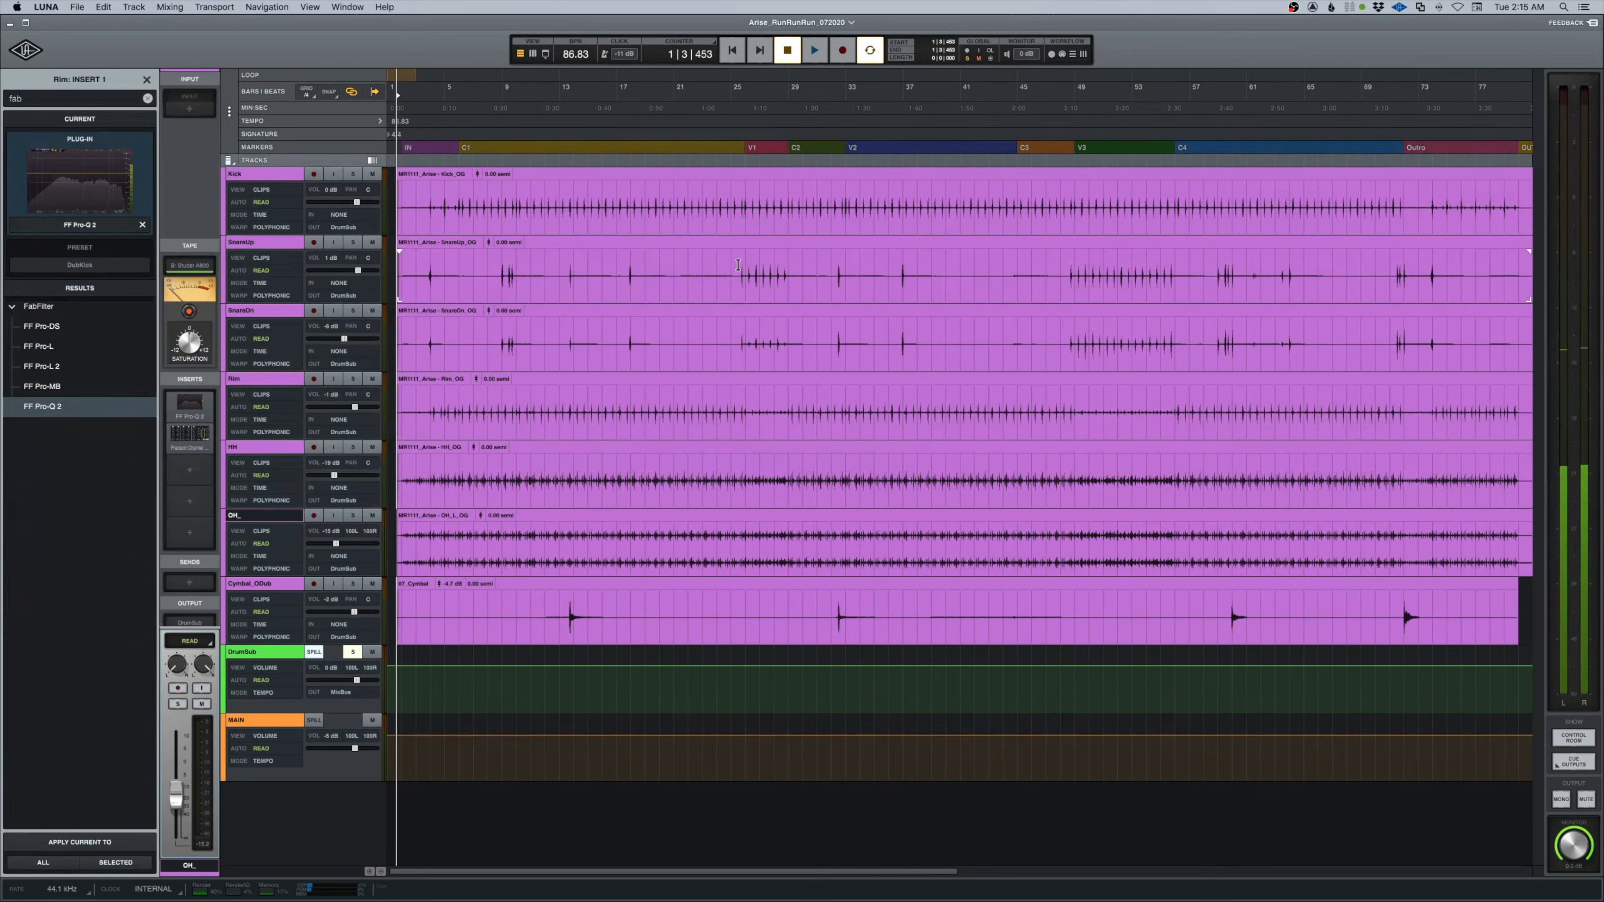
{"action": "left_click", "coordinate": [737, 266]}
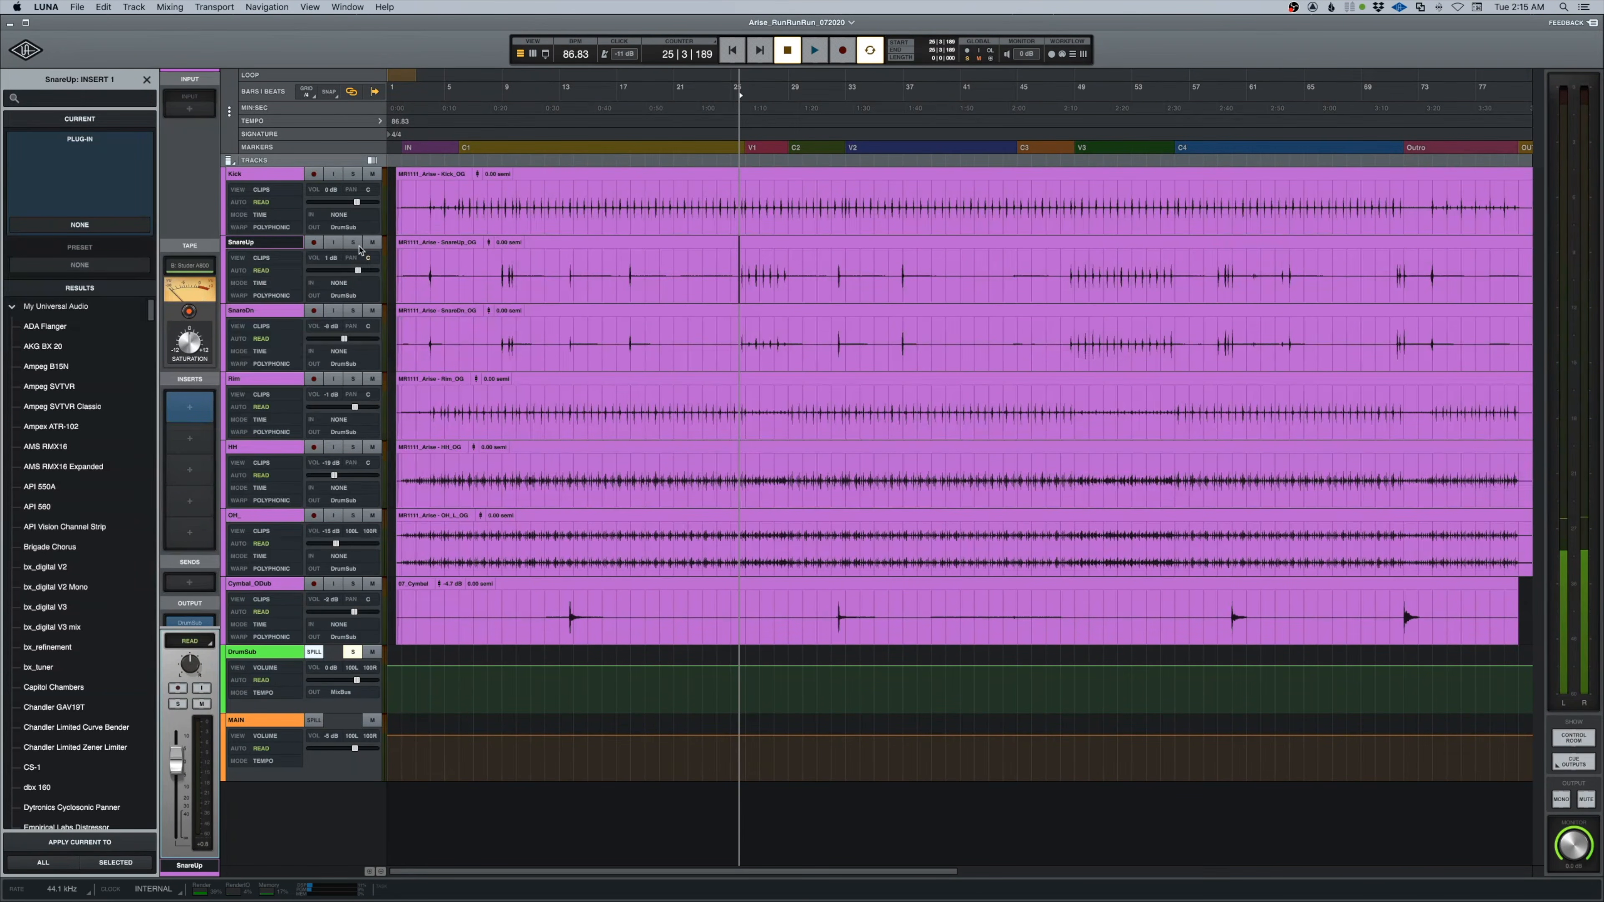
{"action": "left_click_drag", "start_coordinate": [355, 245], "coordinate": [354, 312]}
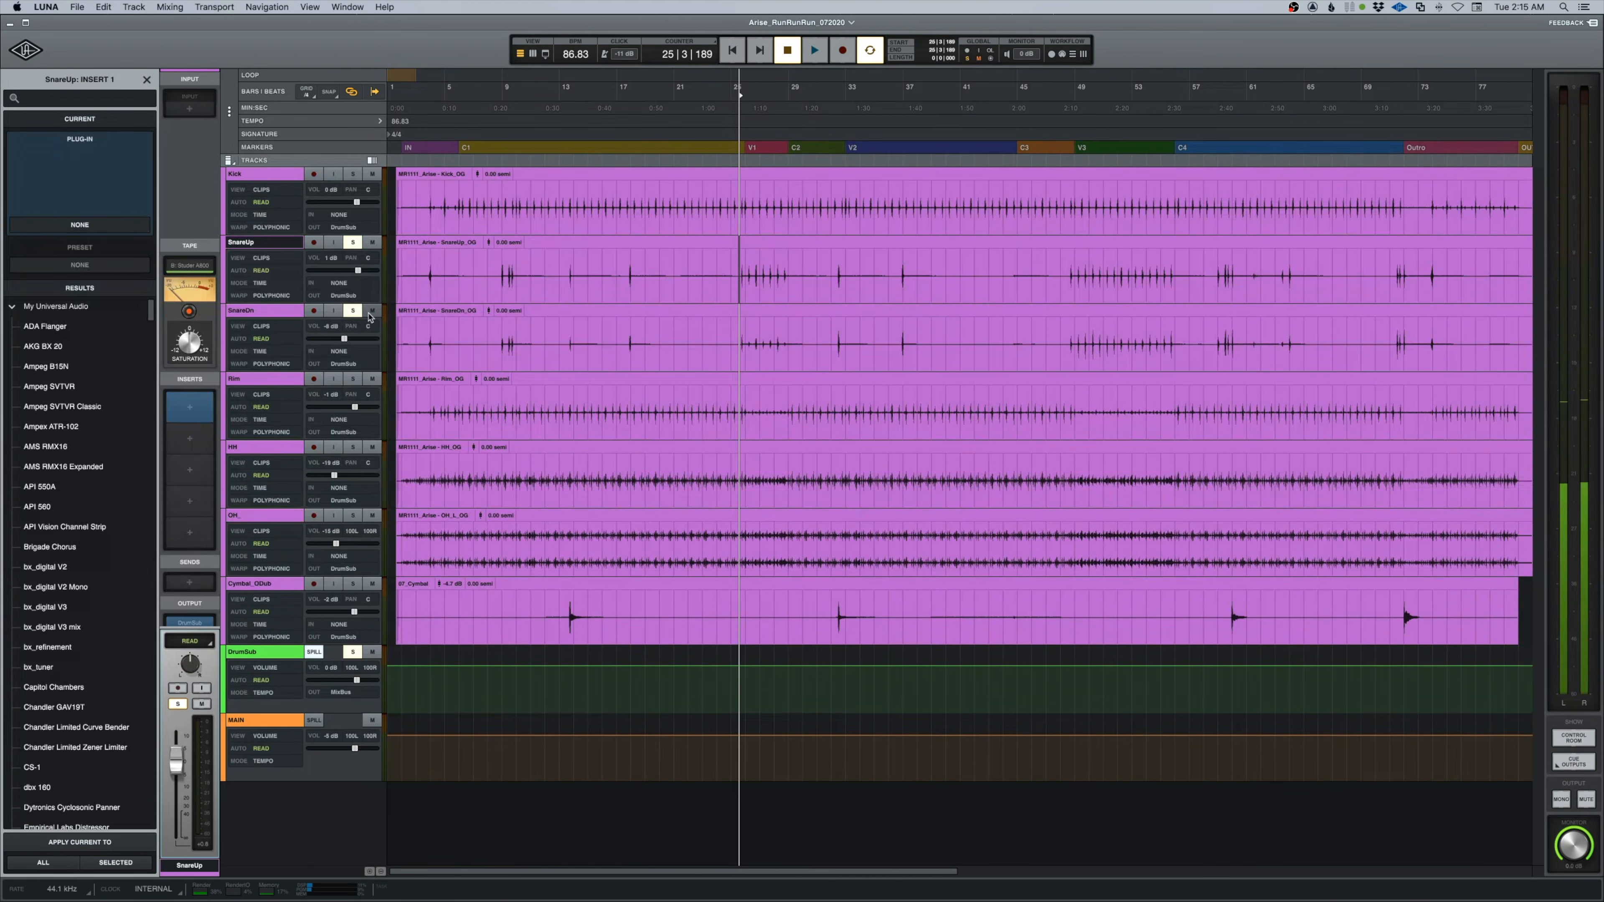
{"action": "key", "text": "space"}
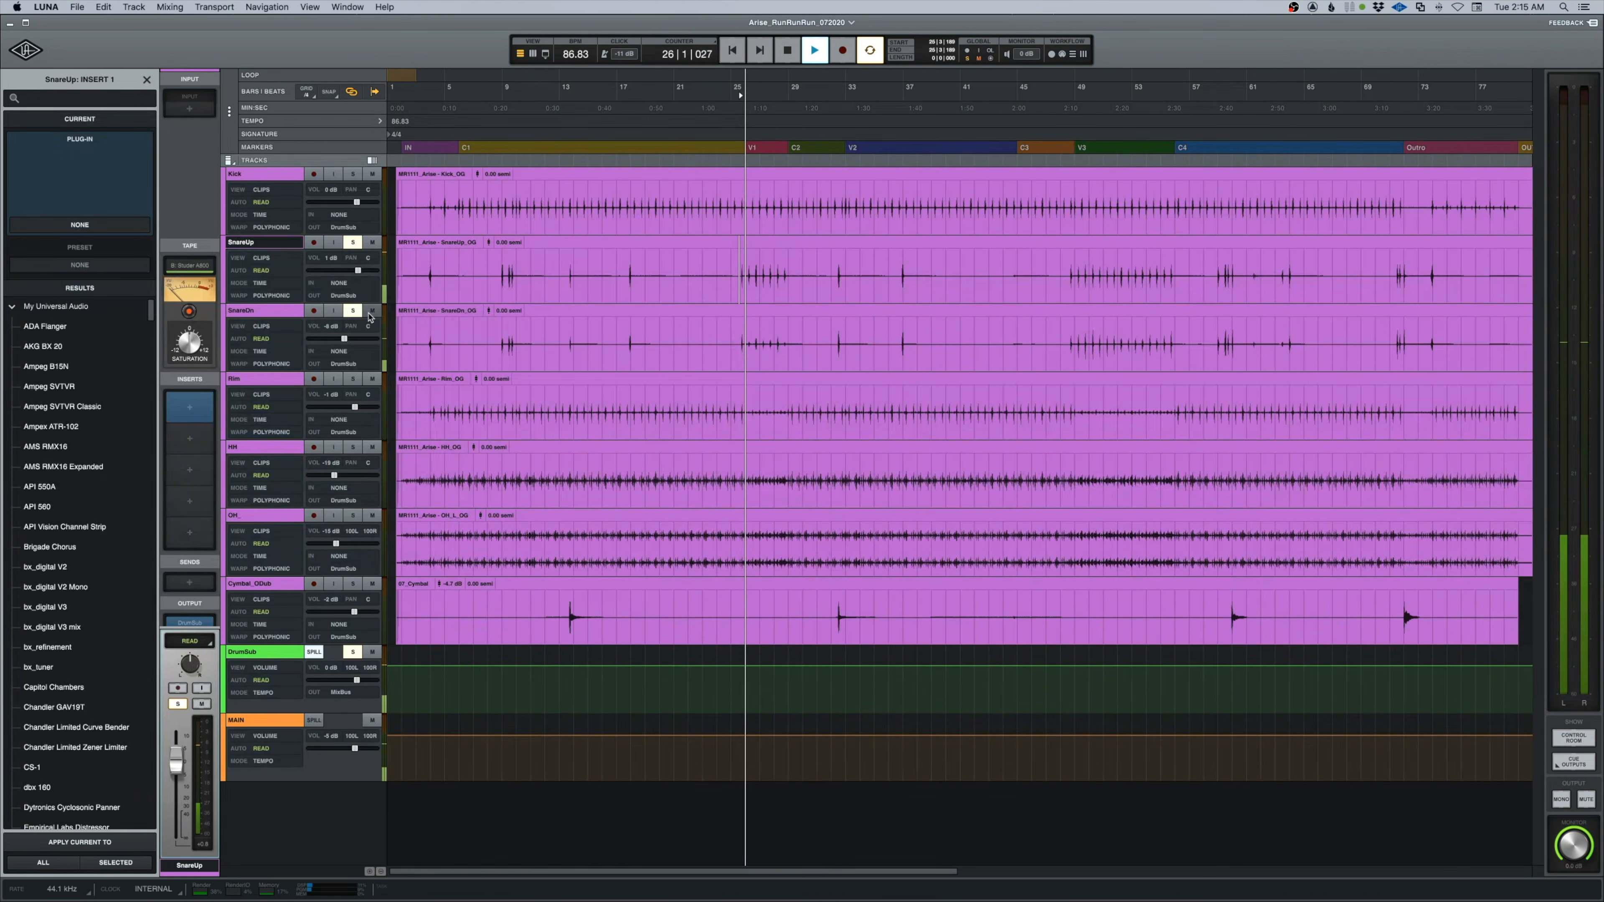
{"action": "key", "text": "super+equal"}
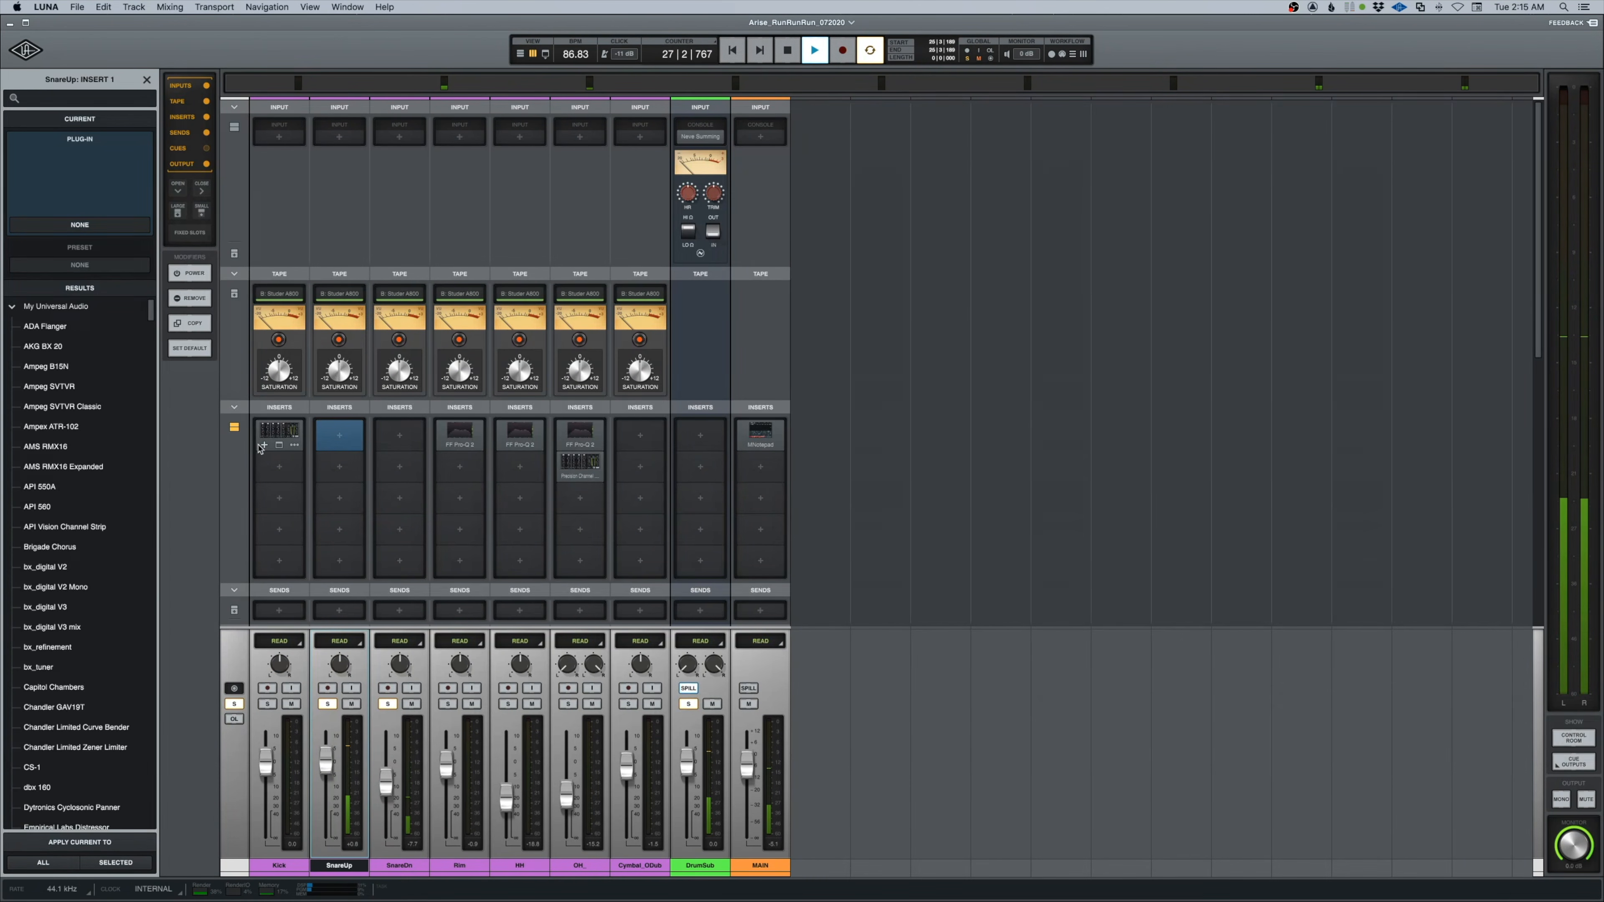
Stop playback, insert Precision Channel Strip in SnareUp's first slot, and resume playback.
{"action": "key", "text": "space"}
{"action": "left_click", "coordinate": [344, 438]}
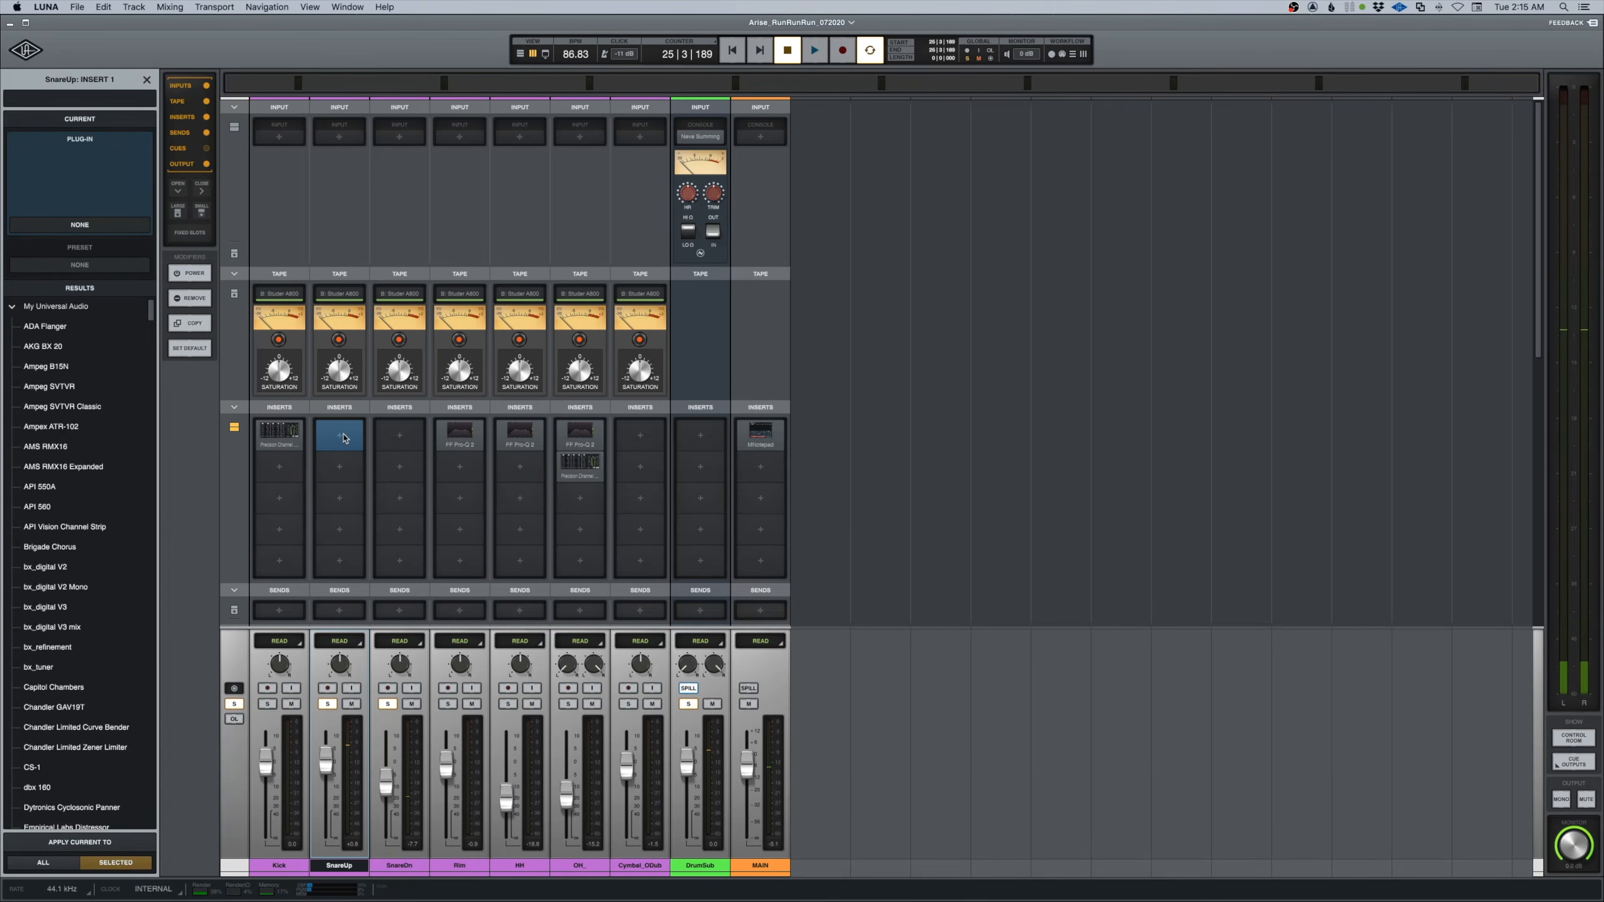
{"action": "type", "text": "prec"}
{"action": "key", "text": "Return"}
{"action": "key", "text": "space"}
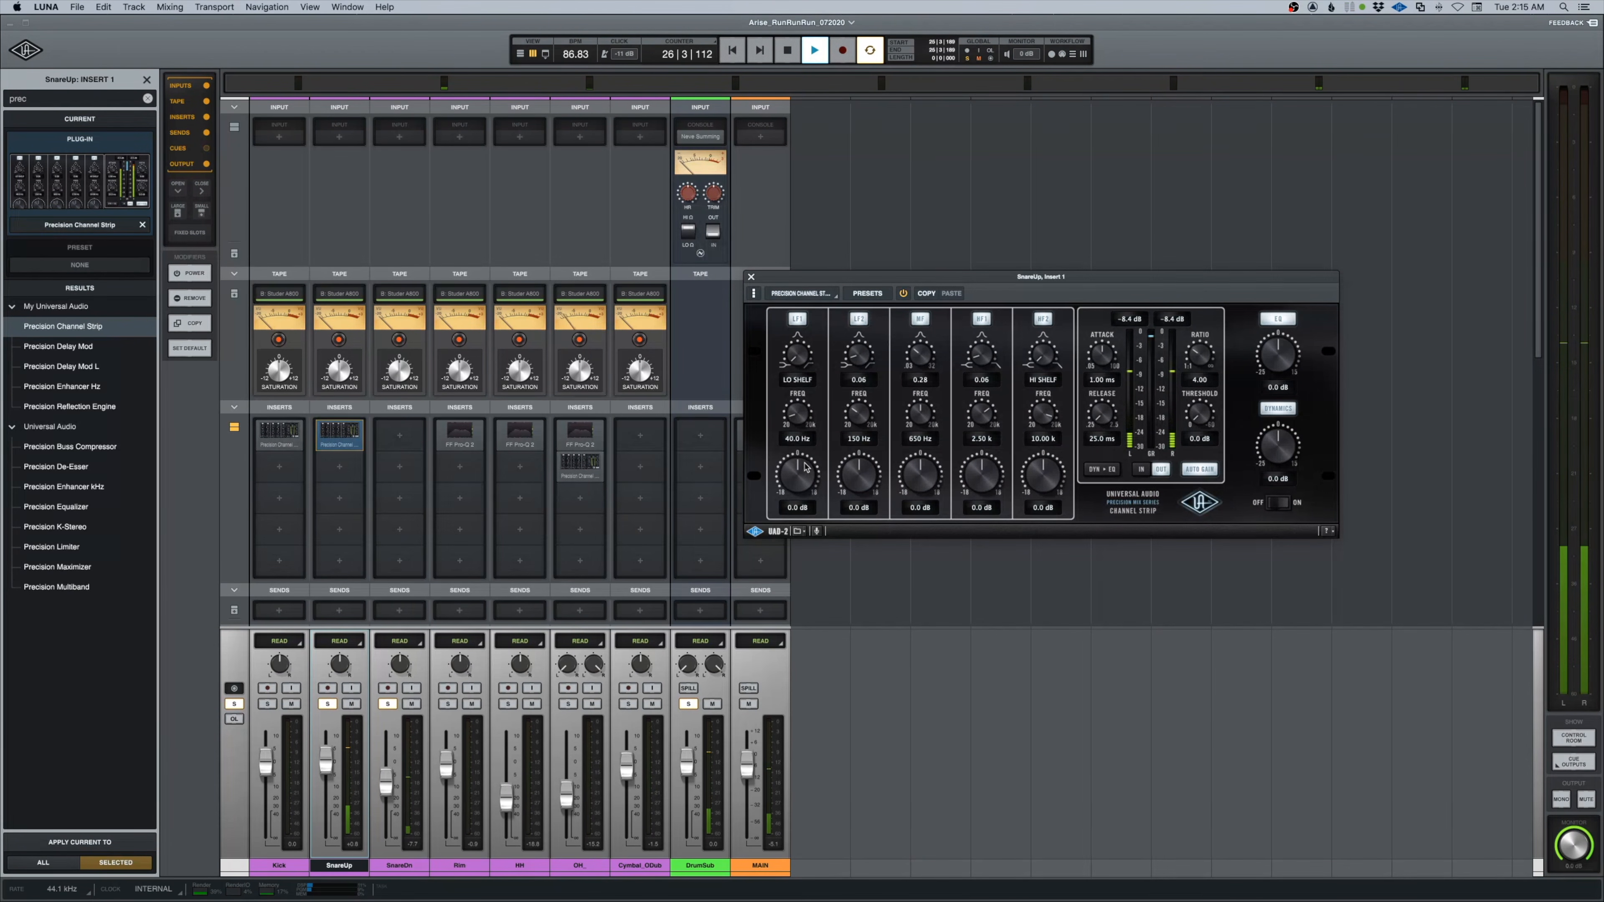
Set SnareUp's lowest EQ band to a high-pass at 203 Hz.
{"action": "left_click_drag", "start_coordinate": [798, 356], "coordinate": [819, 188]}
{"action": "left_click_drag", "start_coordinate": [799, 413], "coordinate": [807, 352]}
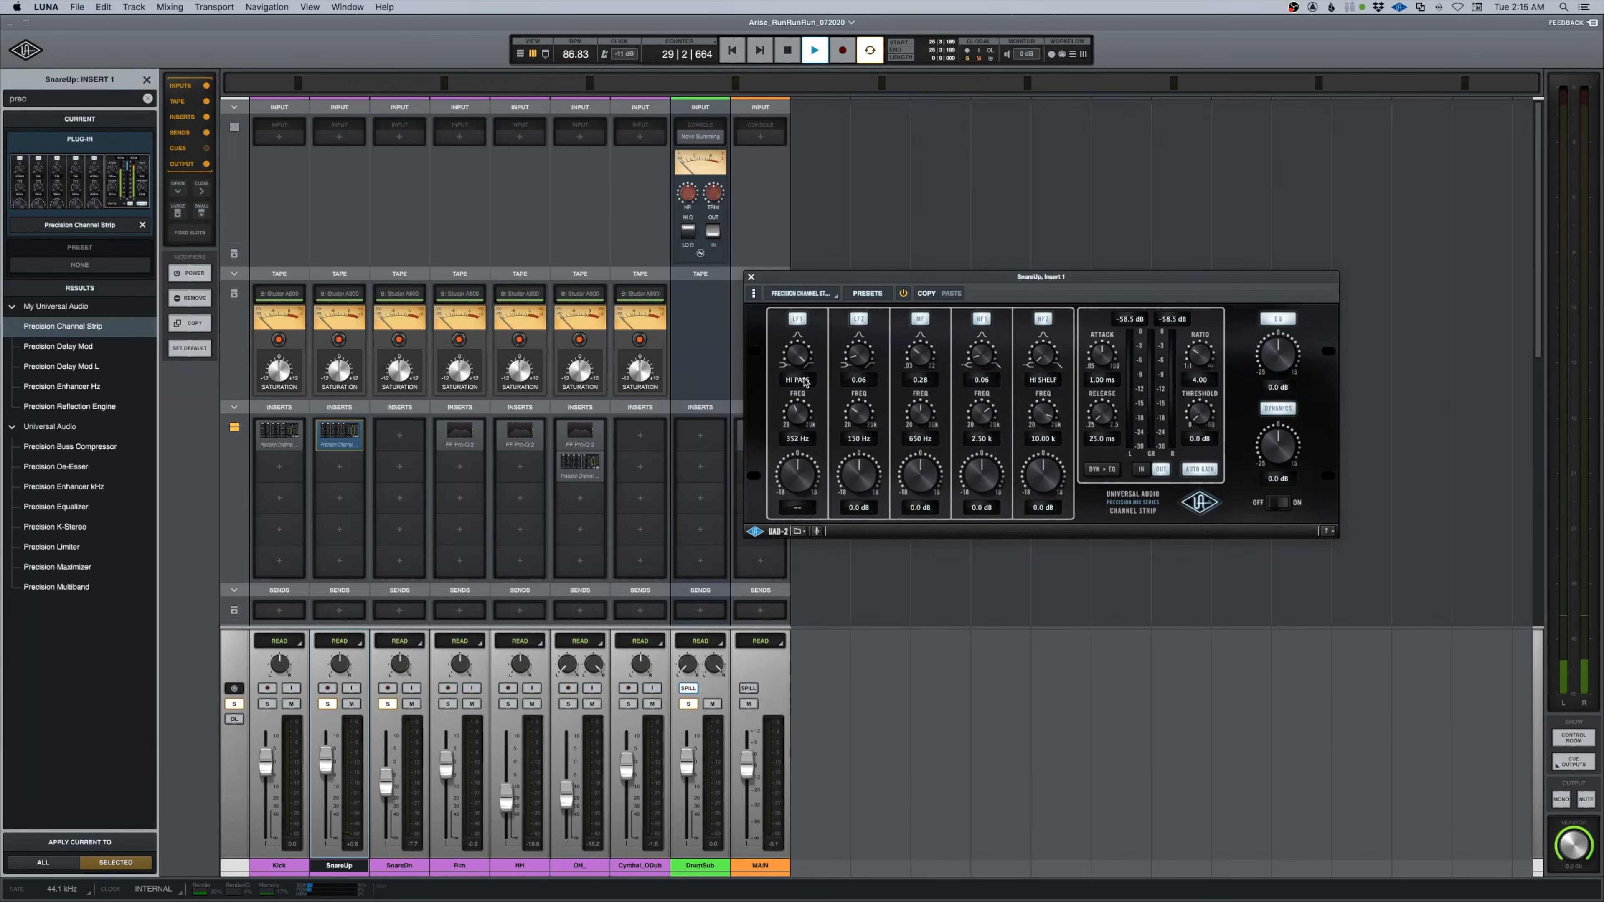
{"action": "left_click_drag", "start_coordinate": [797, 416], "coordinate": [799, 426]}
Set SnareUp's second EQ band to a 2.3 dB cut at 502 Hz with a bandwidth of 0.40.
{"action": "left_click_drag", "start_coordinate": [850, 421], "coordinate": [870, 405]}
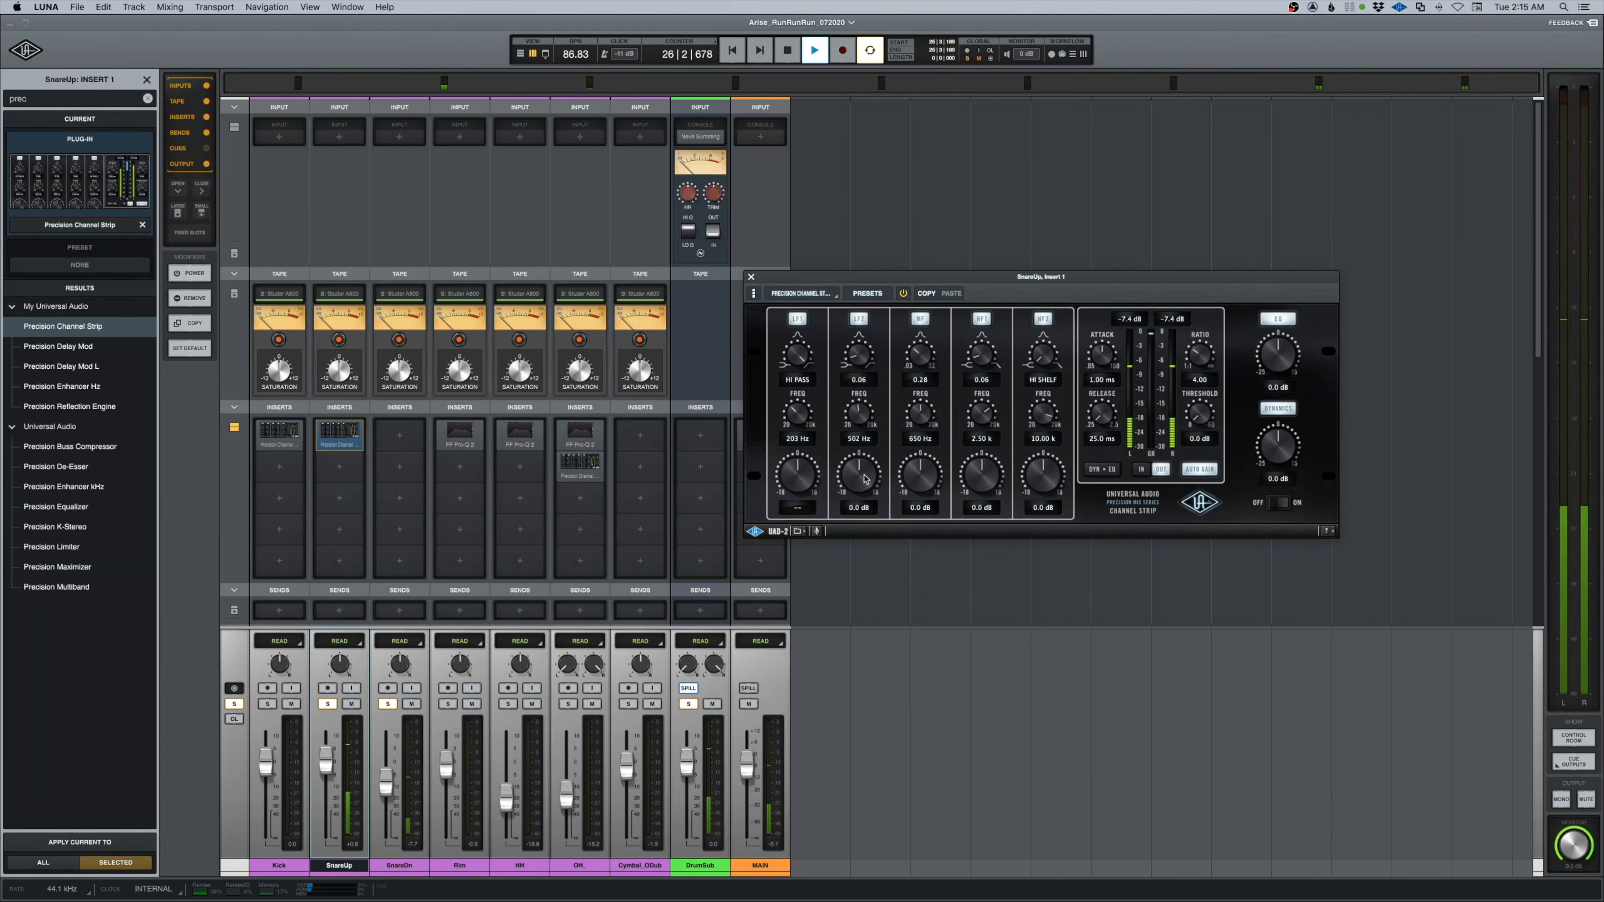
{"action": "left_click_drag", "start_coordinate": [862, 484], "coordinate": [863, 485]}
{"action": "left_click_drag", "start_coordinate": [864, 351], "coordinate": [872, 336]}
{"action": "left_click_drag", "start_coordinate": [858, 475], "coordinate": [860, 471]}
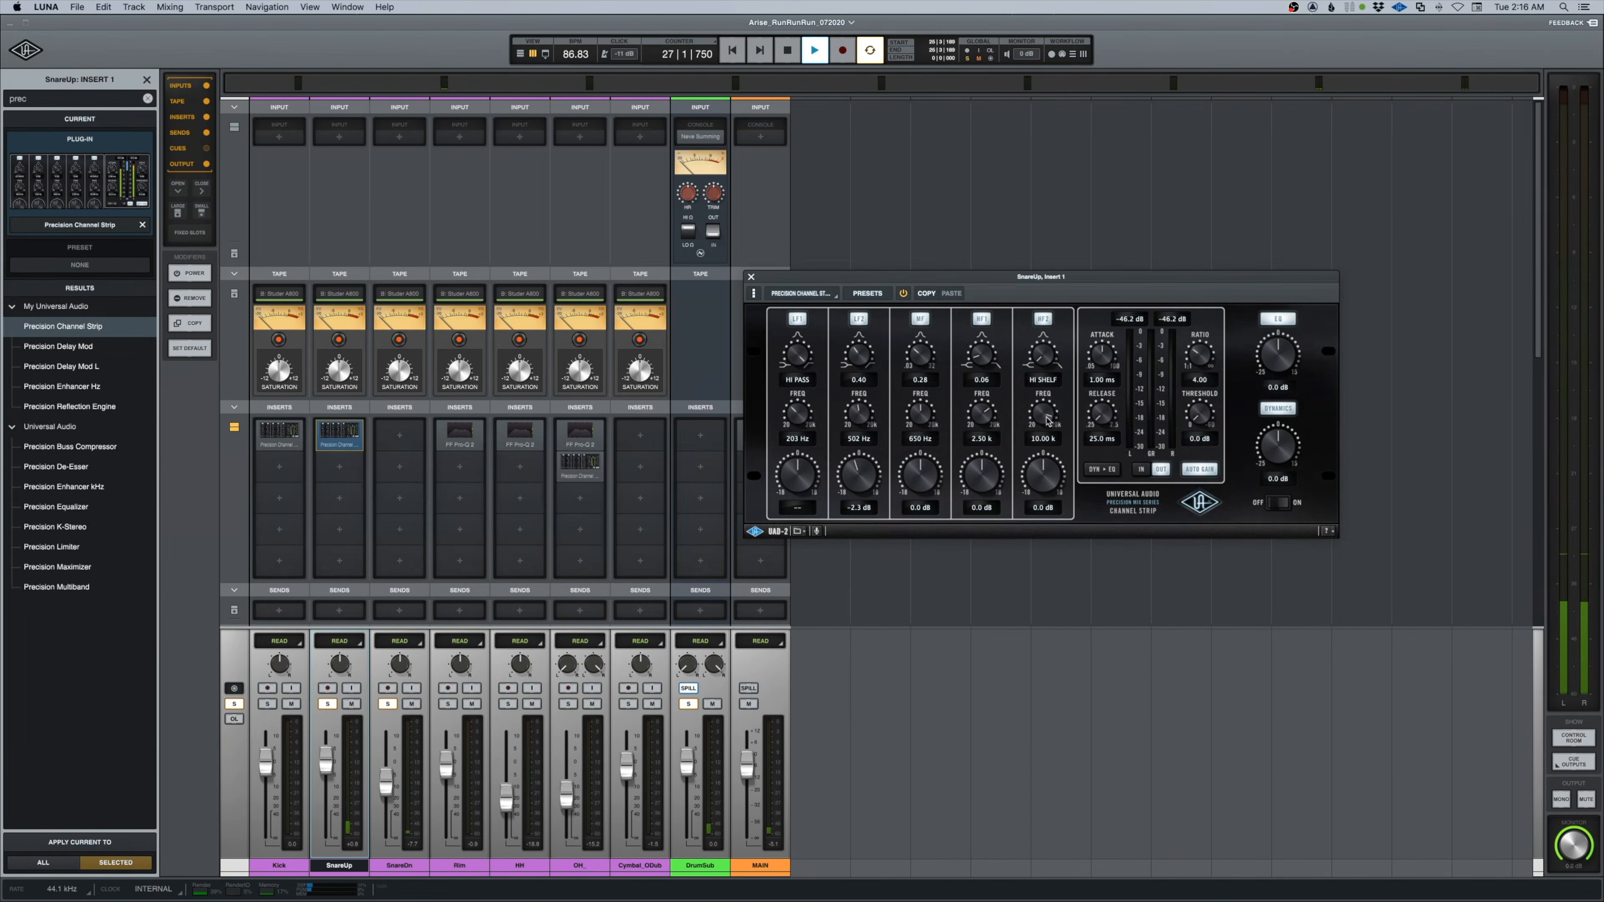
Copy SnareUp's channel strip to SnareDn's first slot, then set its high shelf to 1.3 dB and its 650 Hz band to -3.8 dB.
{"action": "left_click_drag", "start_coordinate": [342, 435], "coordinate": [404, 436]}
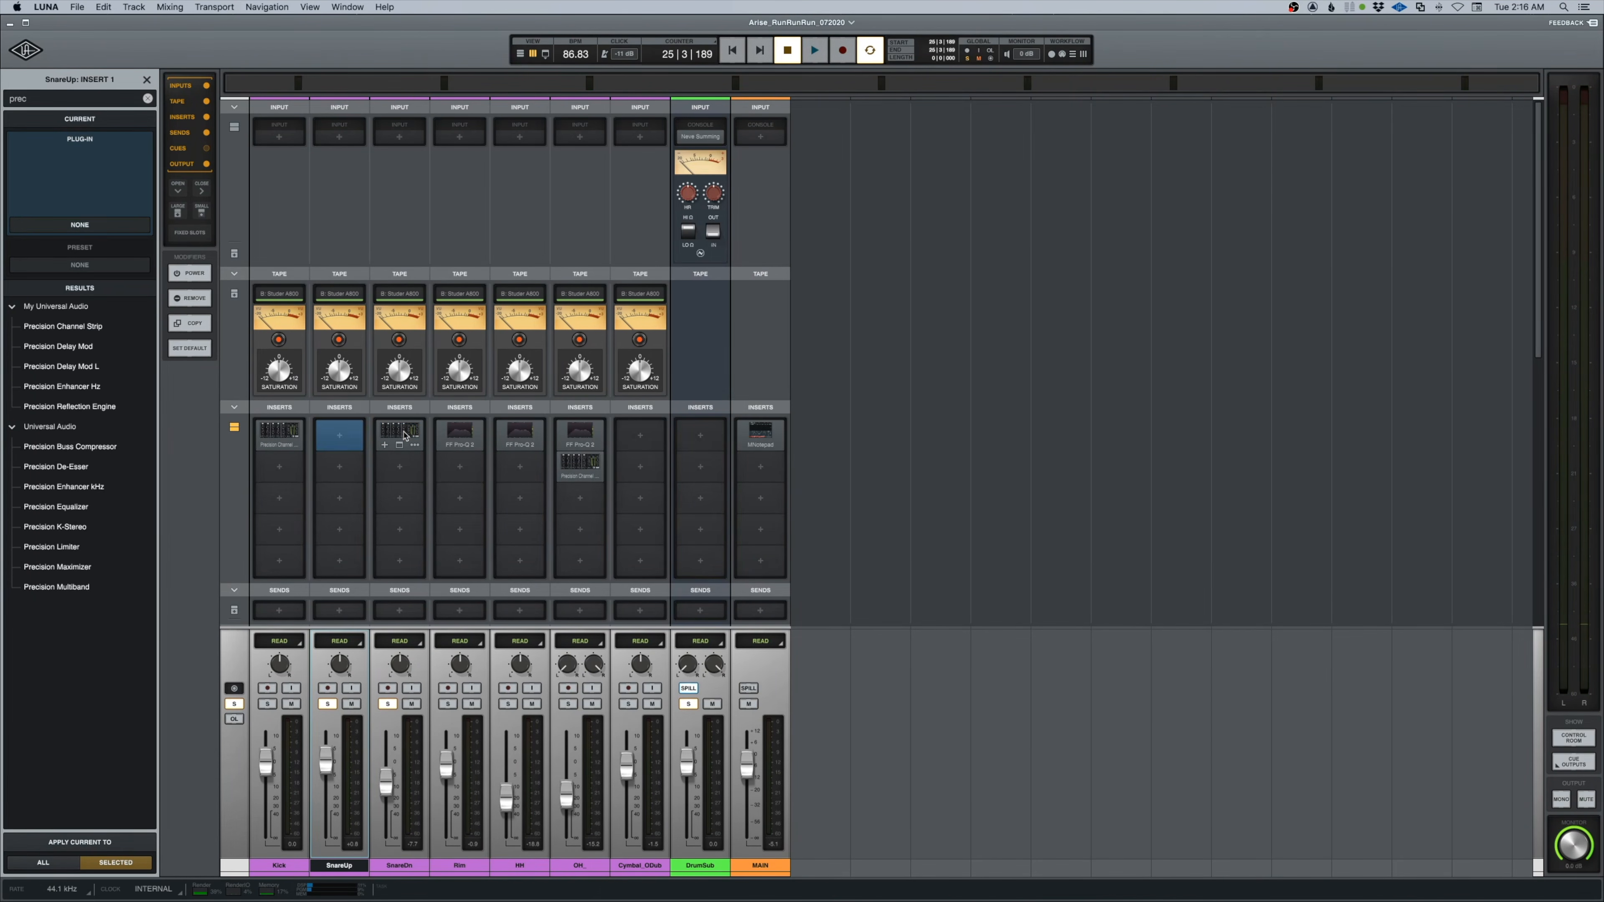
{"action": "key", "text": "space"}
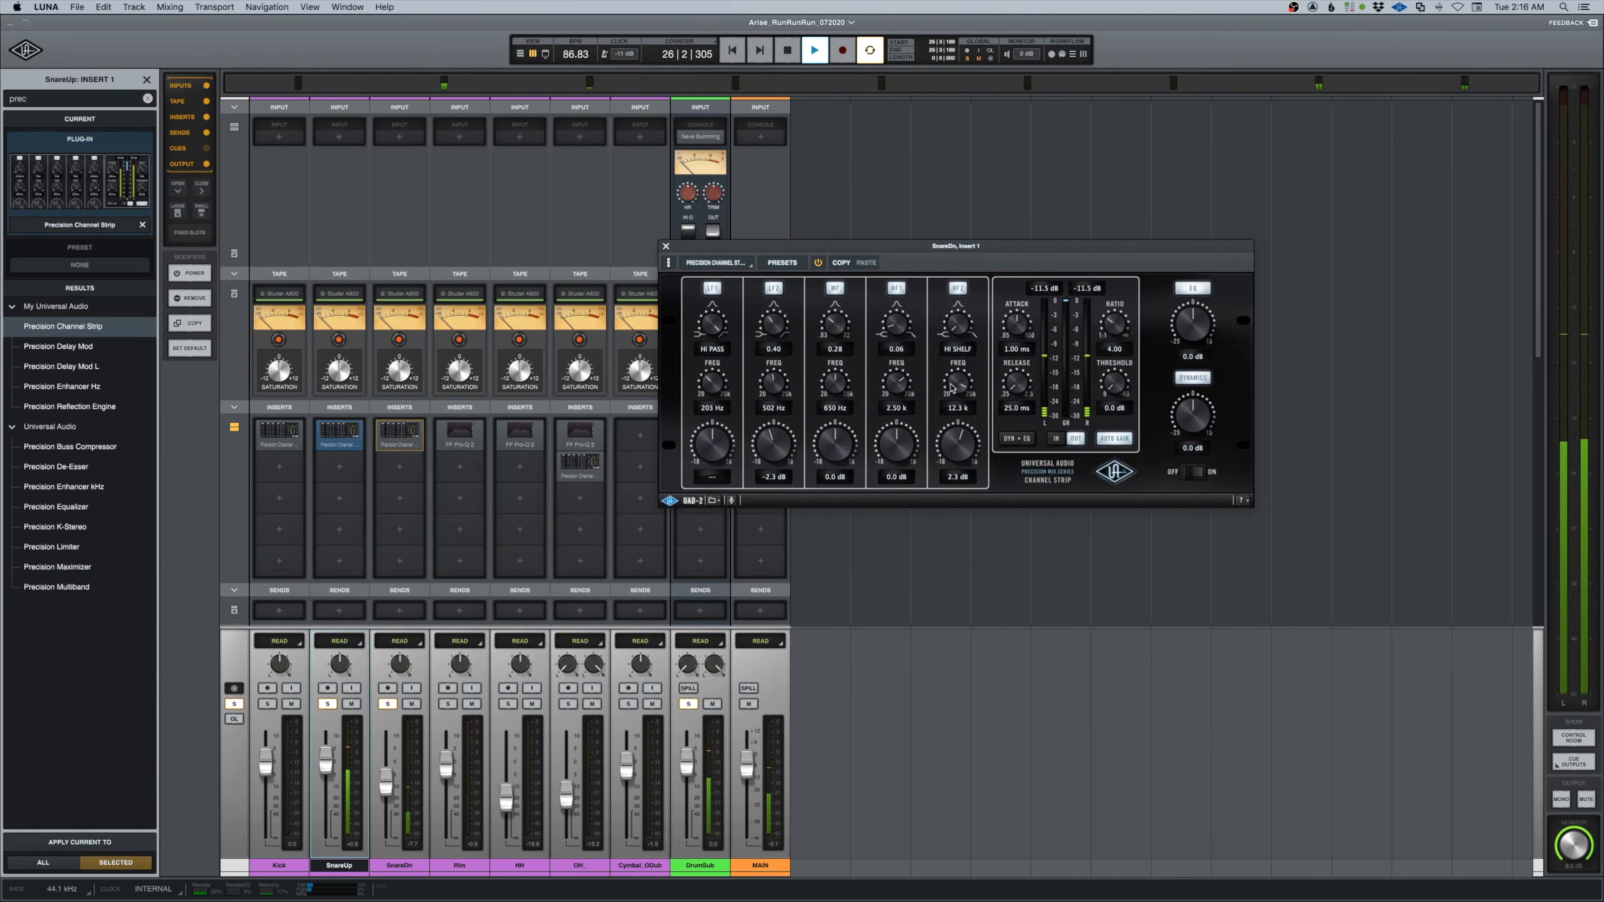
{"action": "left_click_drag", "start_coordinate": [952, 441], "coordinate": [952, 444]}
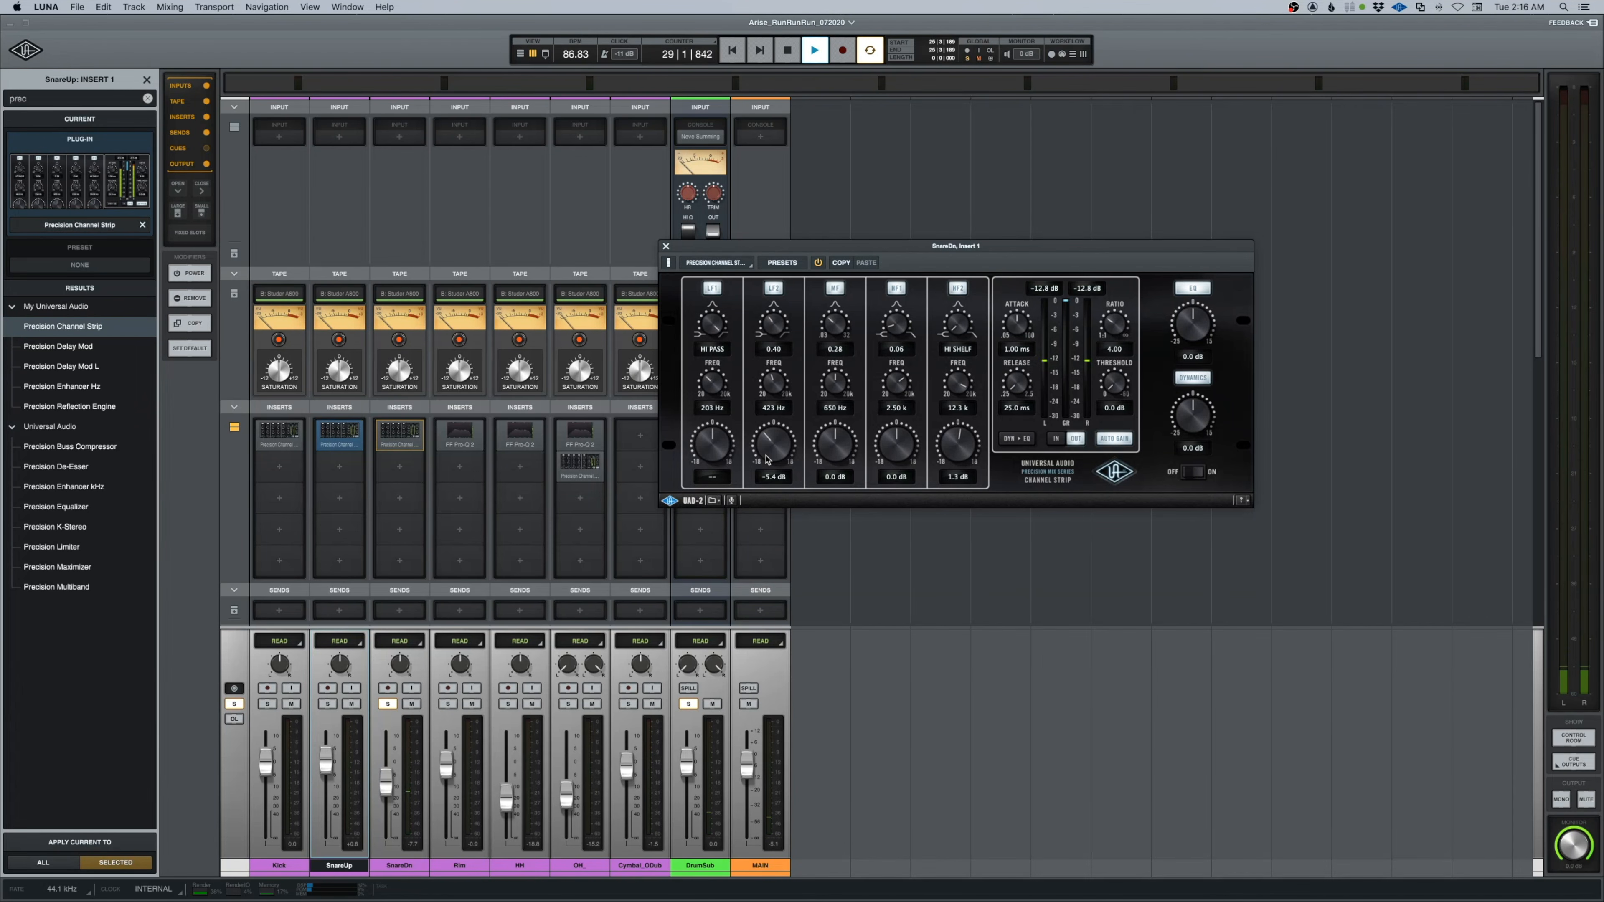
{"action": "left_click_drag", "start_coordinate": [829, 452], "coordinate": [830, 460]}
Unsolo SnareUp and SnareDn to hear them with the drums, and close SnareDn's channel strip.
{"action": "left_click", "coordinate": [333, 708]}
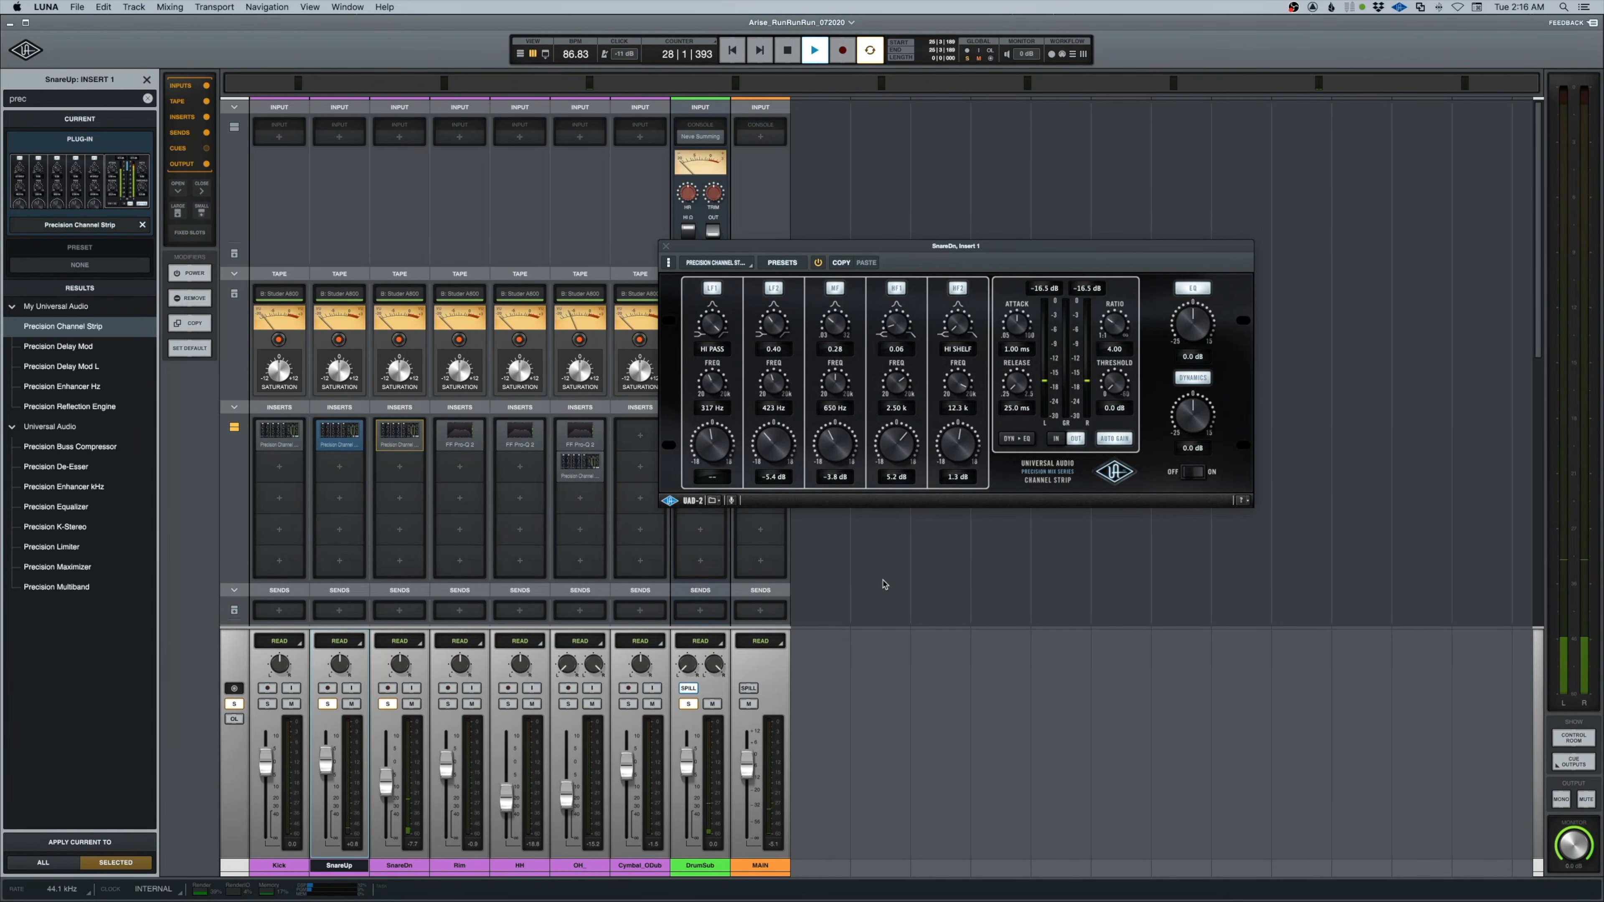
{"action": "left_click", "coordinate": [324, 706]}
{"action": "left_click", "coordinate": [390, 707]}
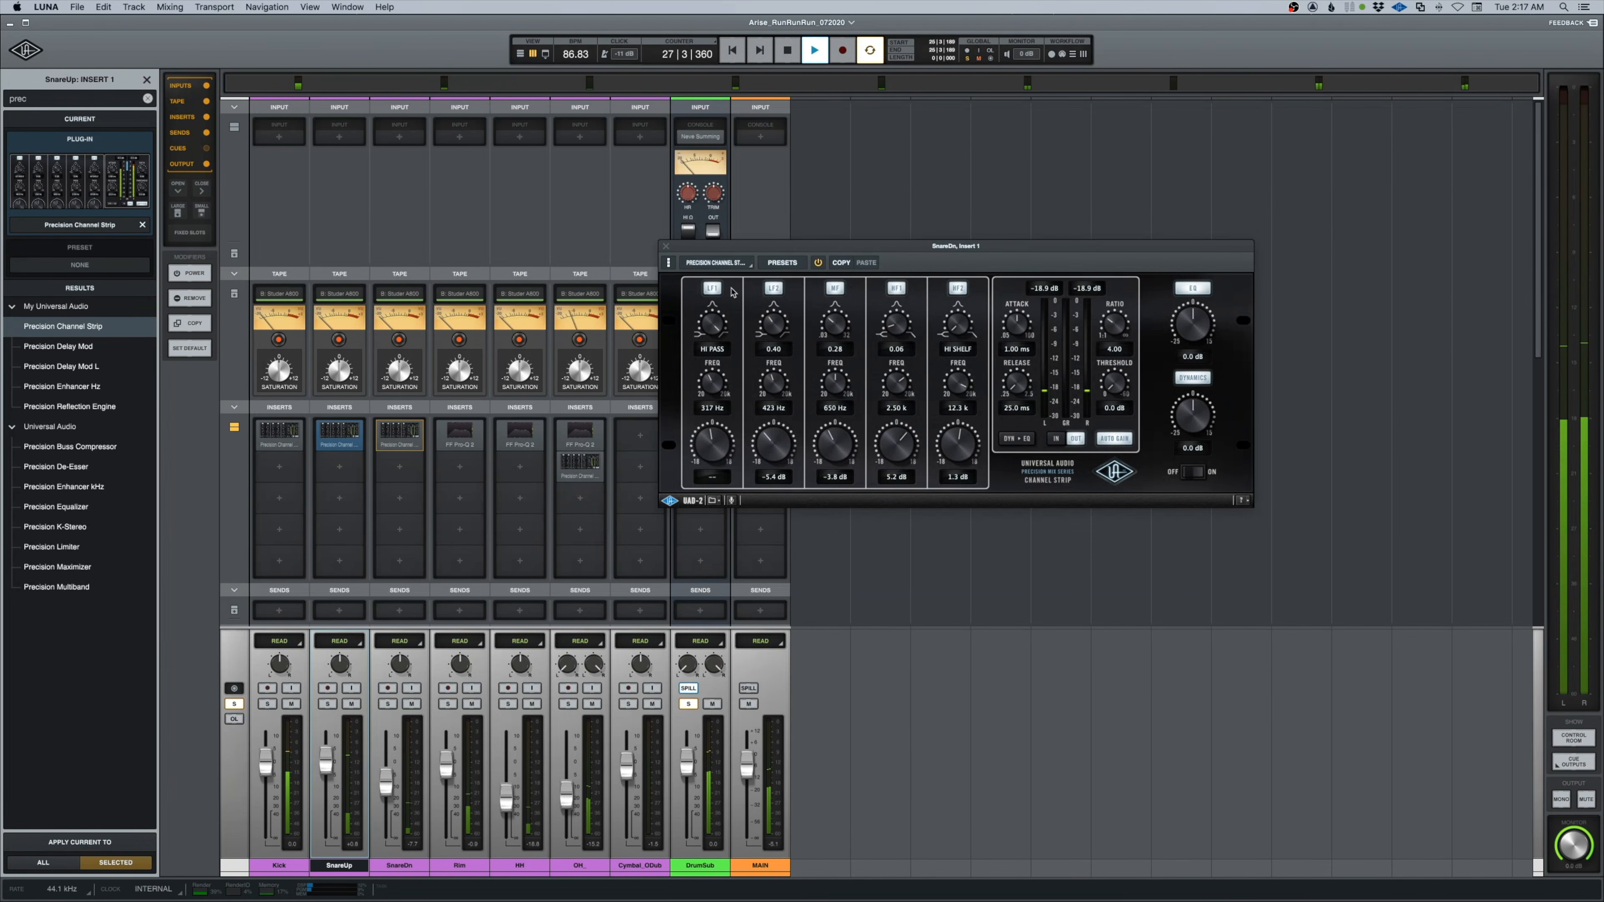
{"action": "left_click", "coordinate": [665, 246]}
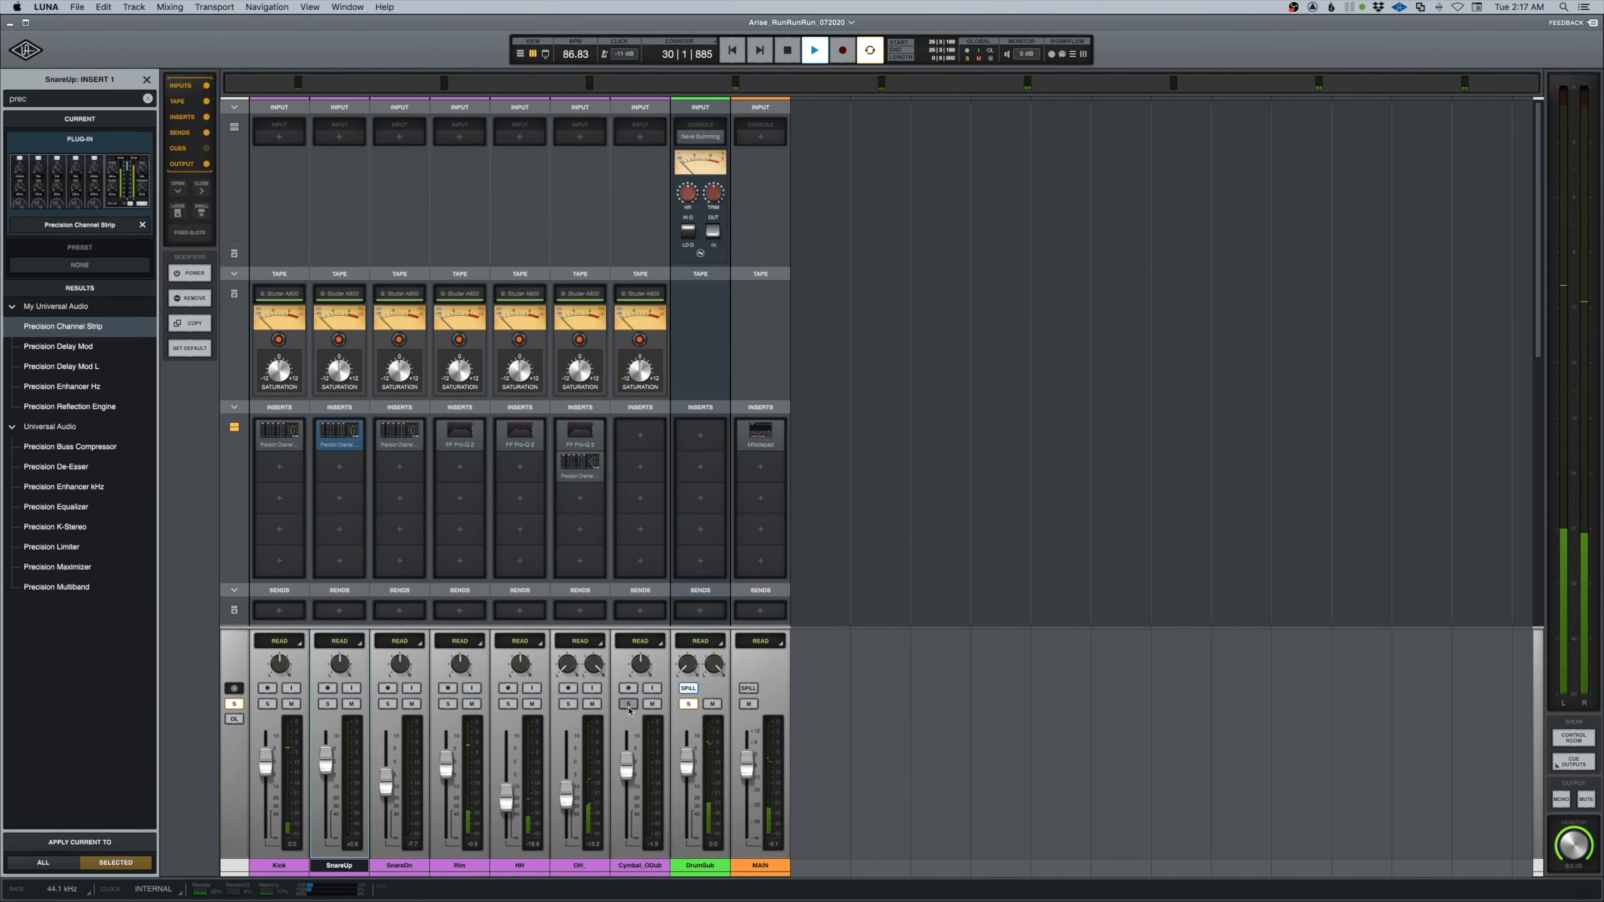
Solo Cymbal_ODub, play from bar 12 just before its first cymbal hit, and select its first insert slot in the mixer.
{"action": "key", "text": "super+equal"}
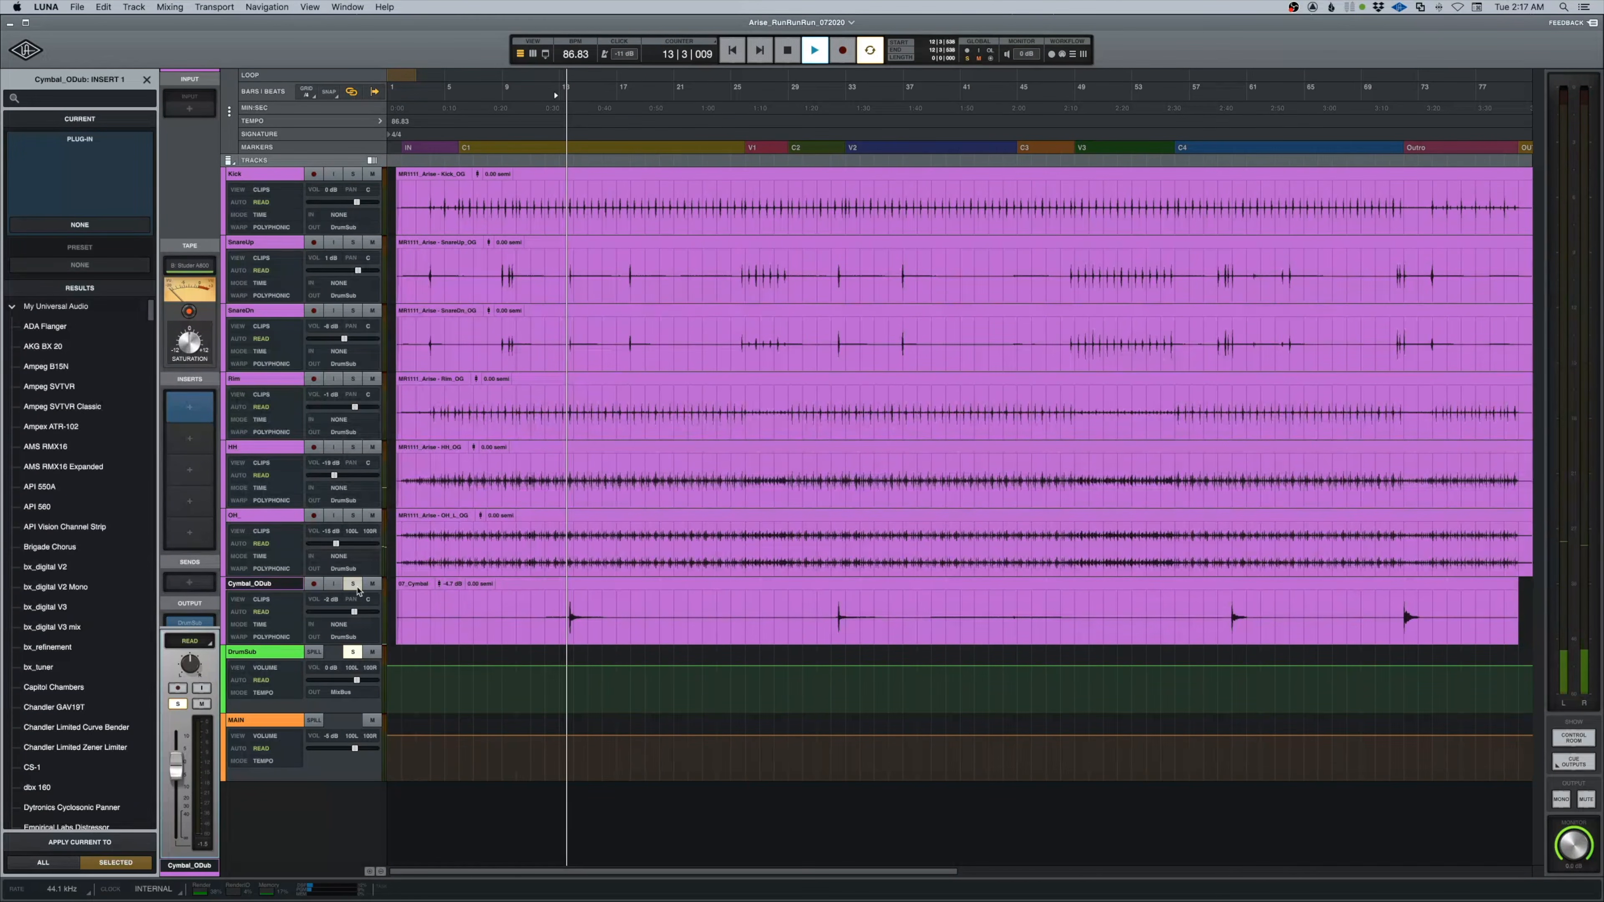
{"action": "key", "text": "super+equal"}
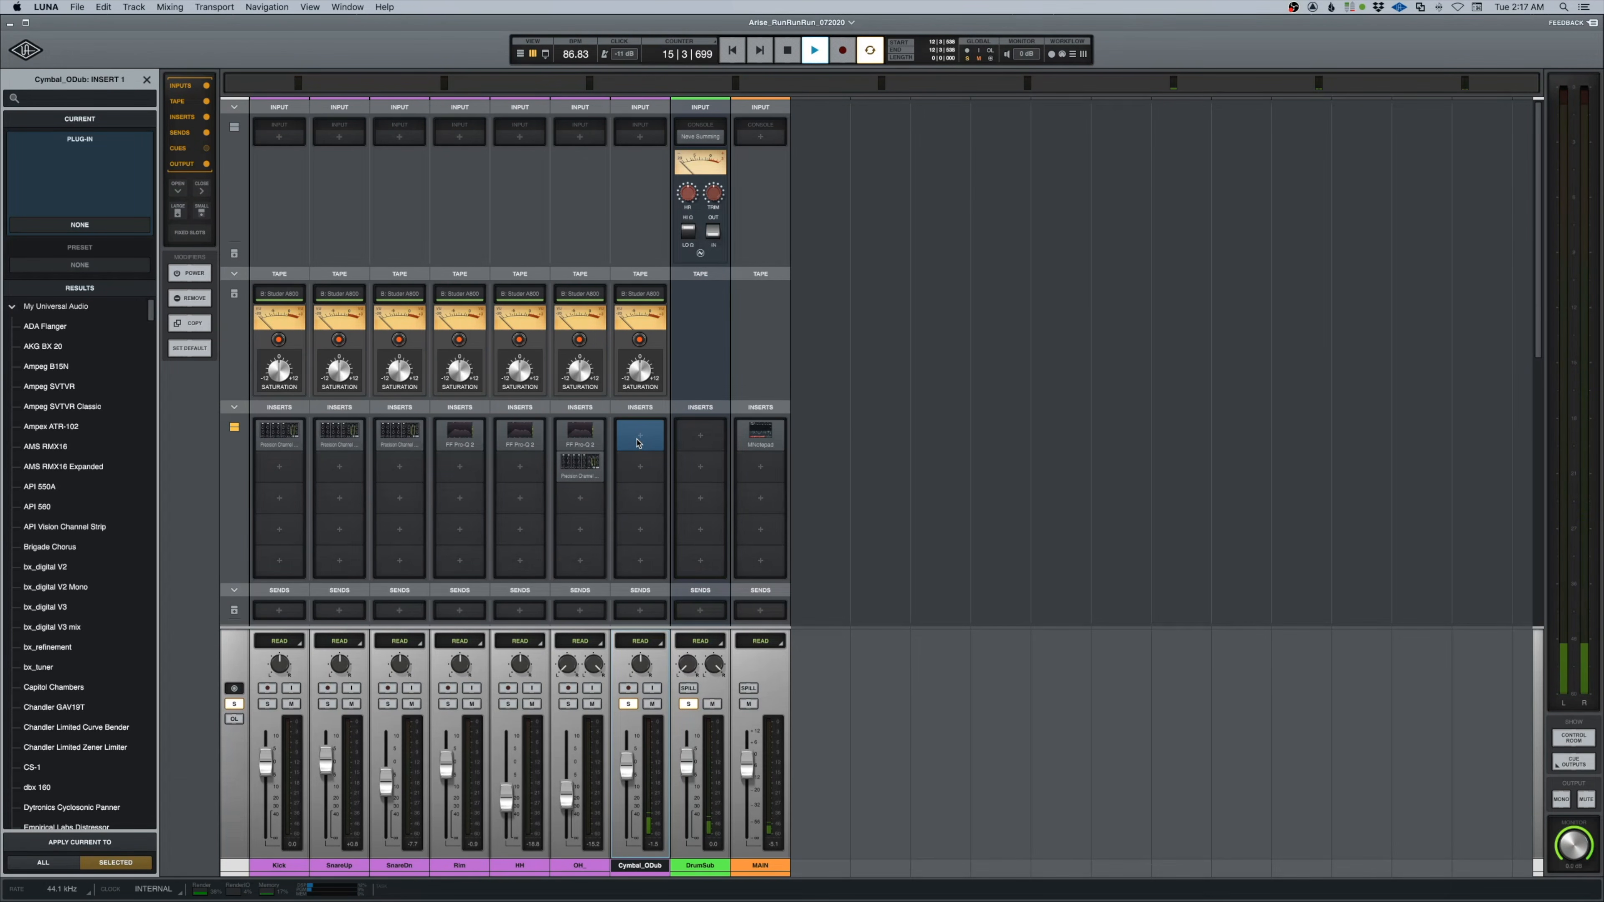
{"action": "key", "text": "space"}
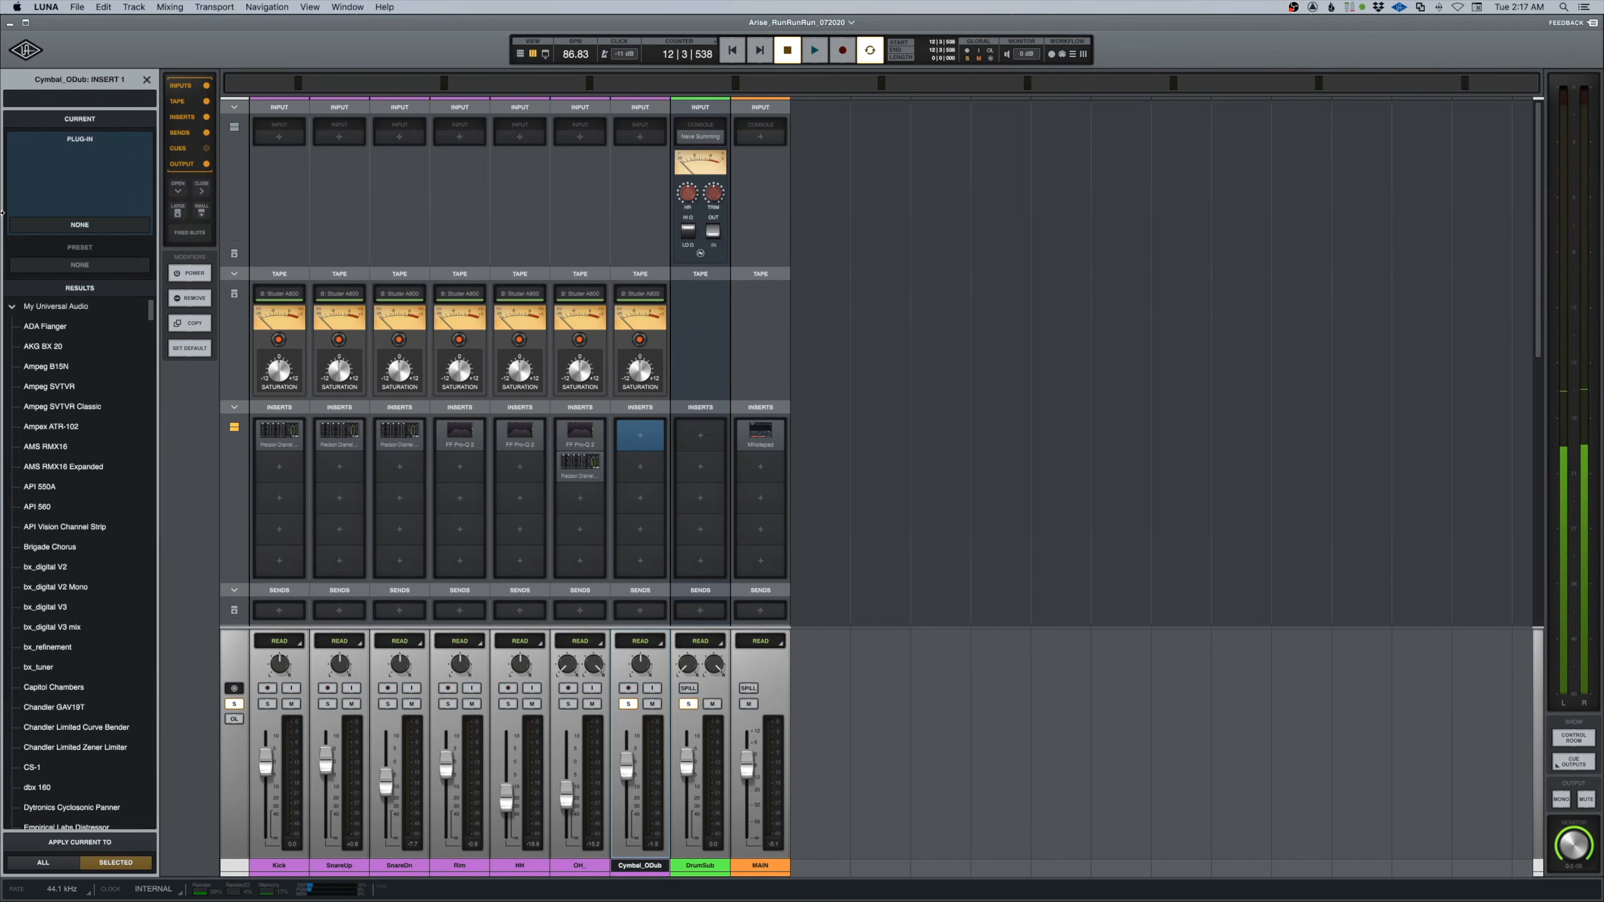
Insert REQ 6 (m) in Cymbal_ODub's first slot and lower its low-cut frequency while playing the cymbal hit.
{"action": "type", "text": "req"}
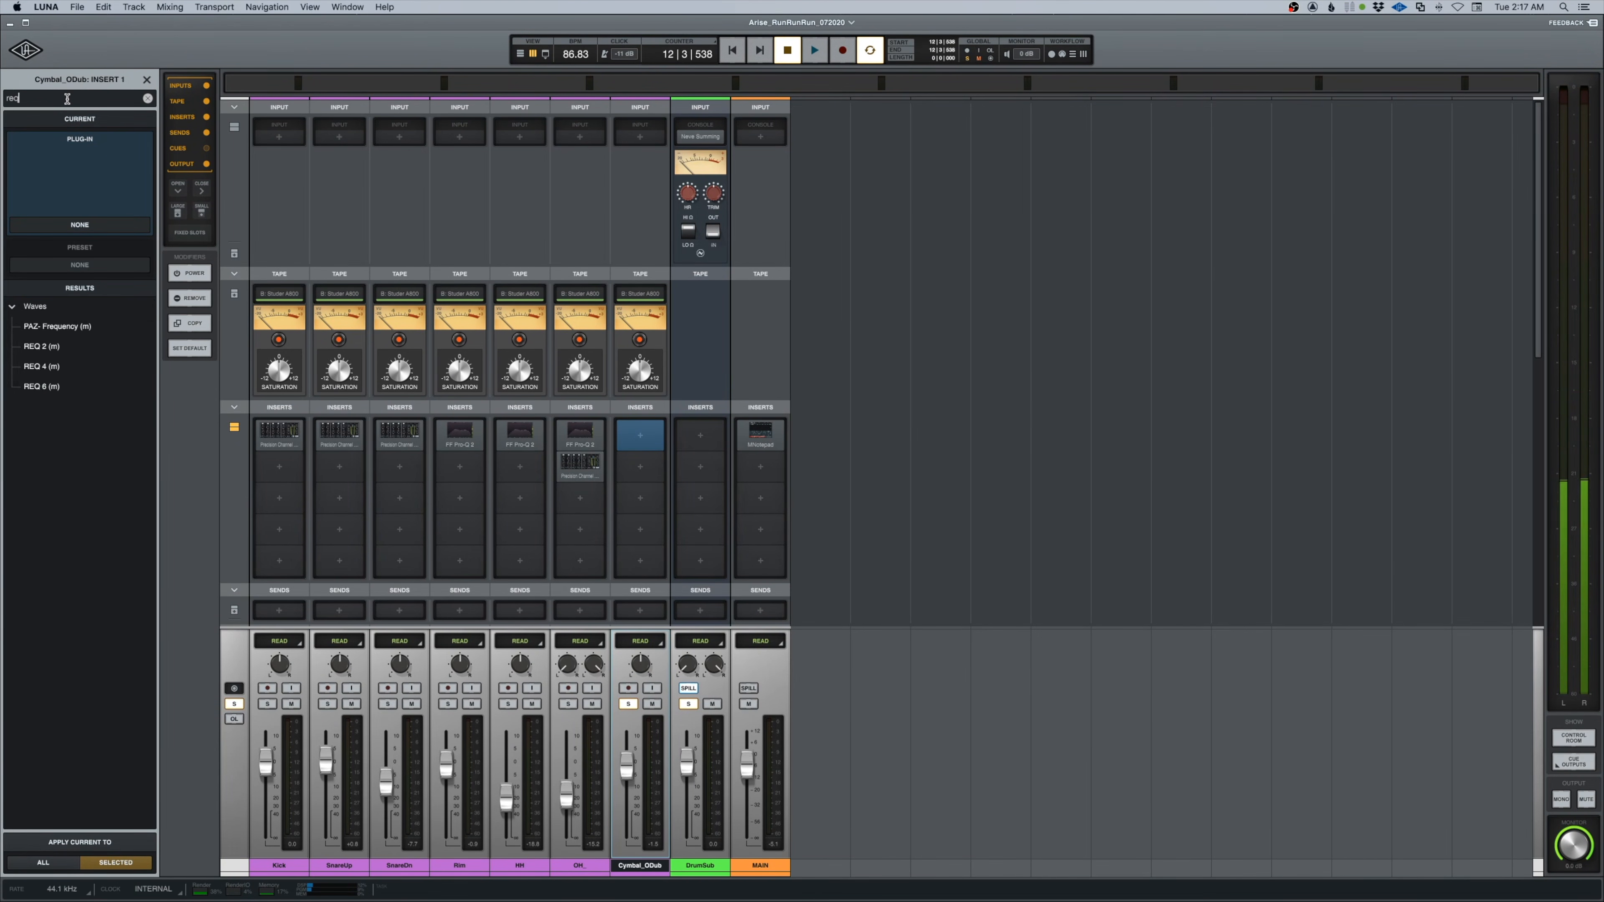
{"action": "double_click", "coordinate": [42, 386]}
{"action": "key", "text": "space"}
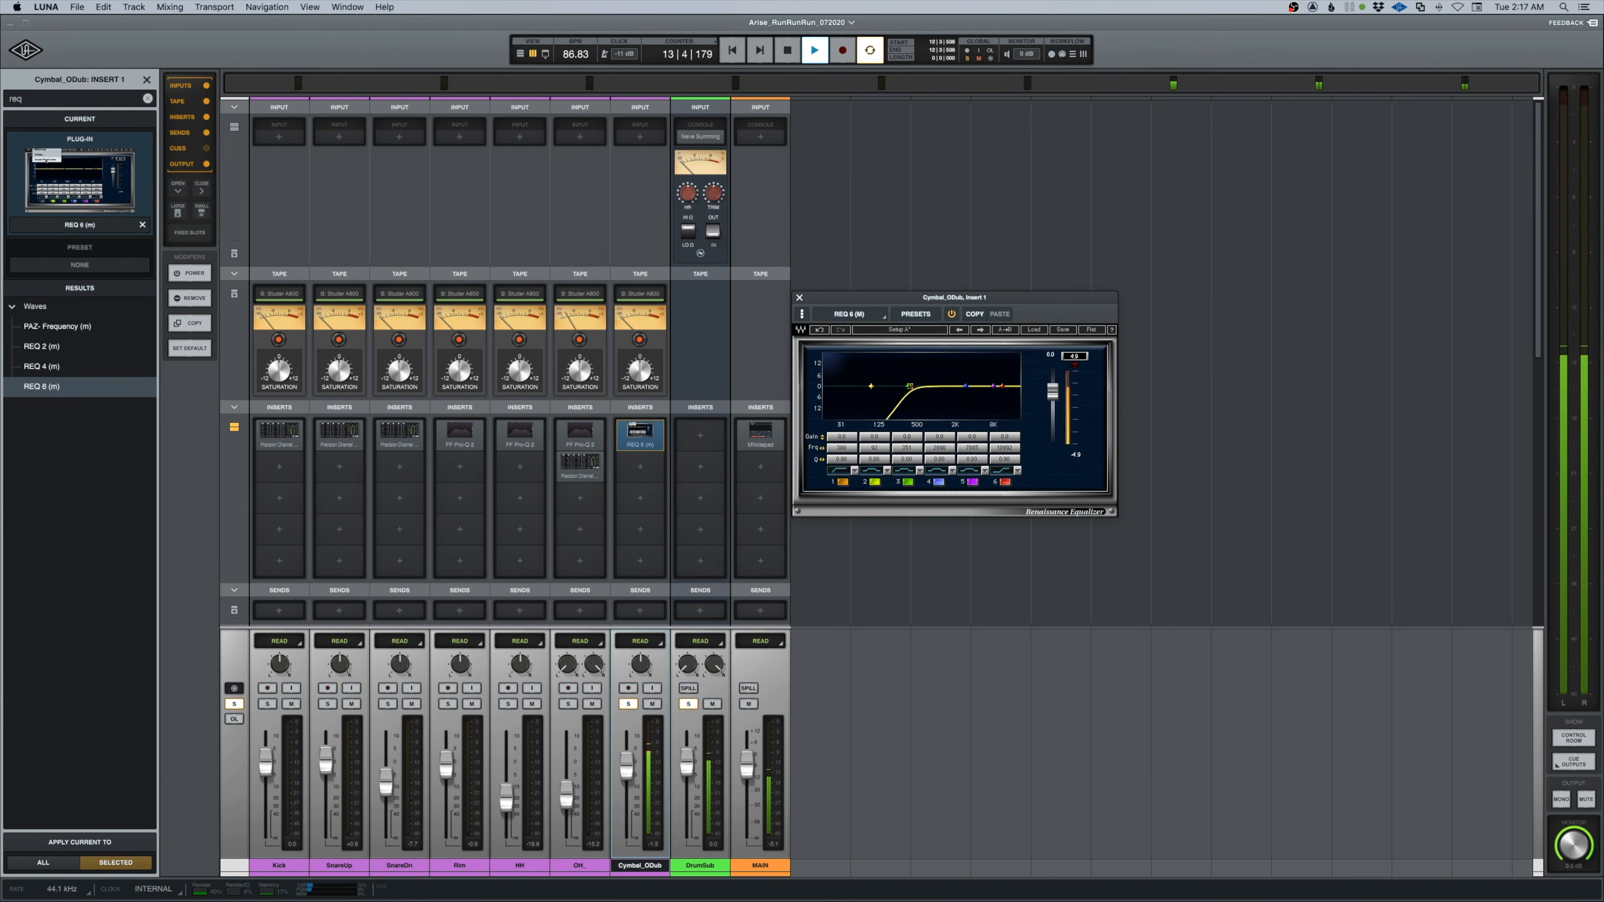
{"action": "left_click_drag", "start_coordinate": [910, 386], "coordinate": [895, 386]}
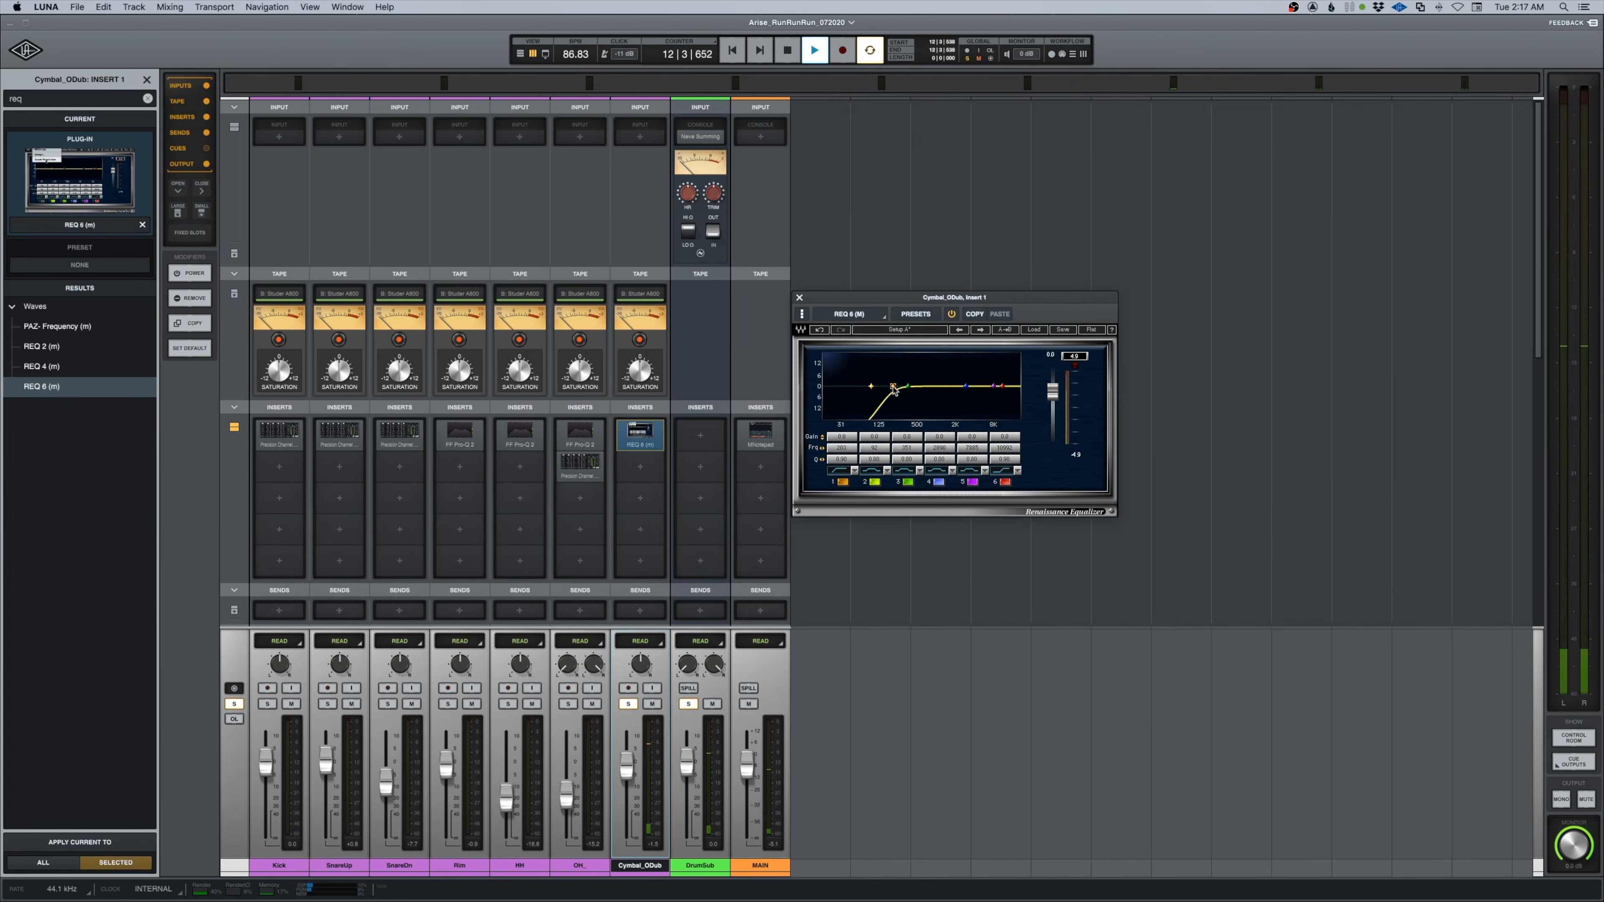
Close Cymbal_ODub's EQ and unsolo Cymbal_ODub and DrumSub to play the full mix.
{"action": "left_click", "coordinate": [628, 704]}
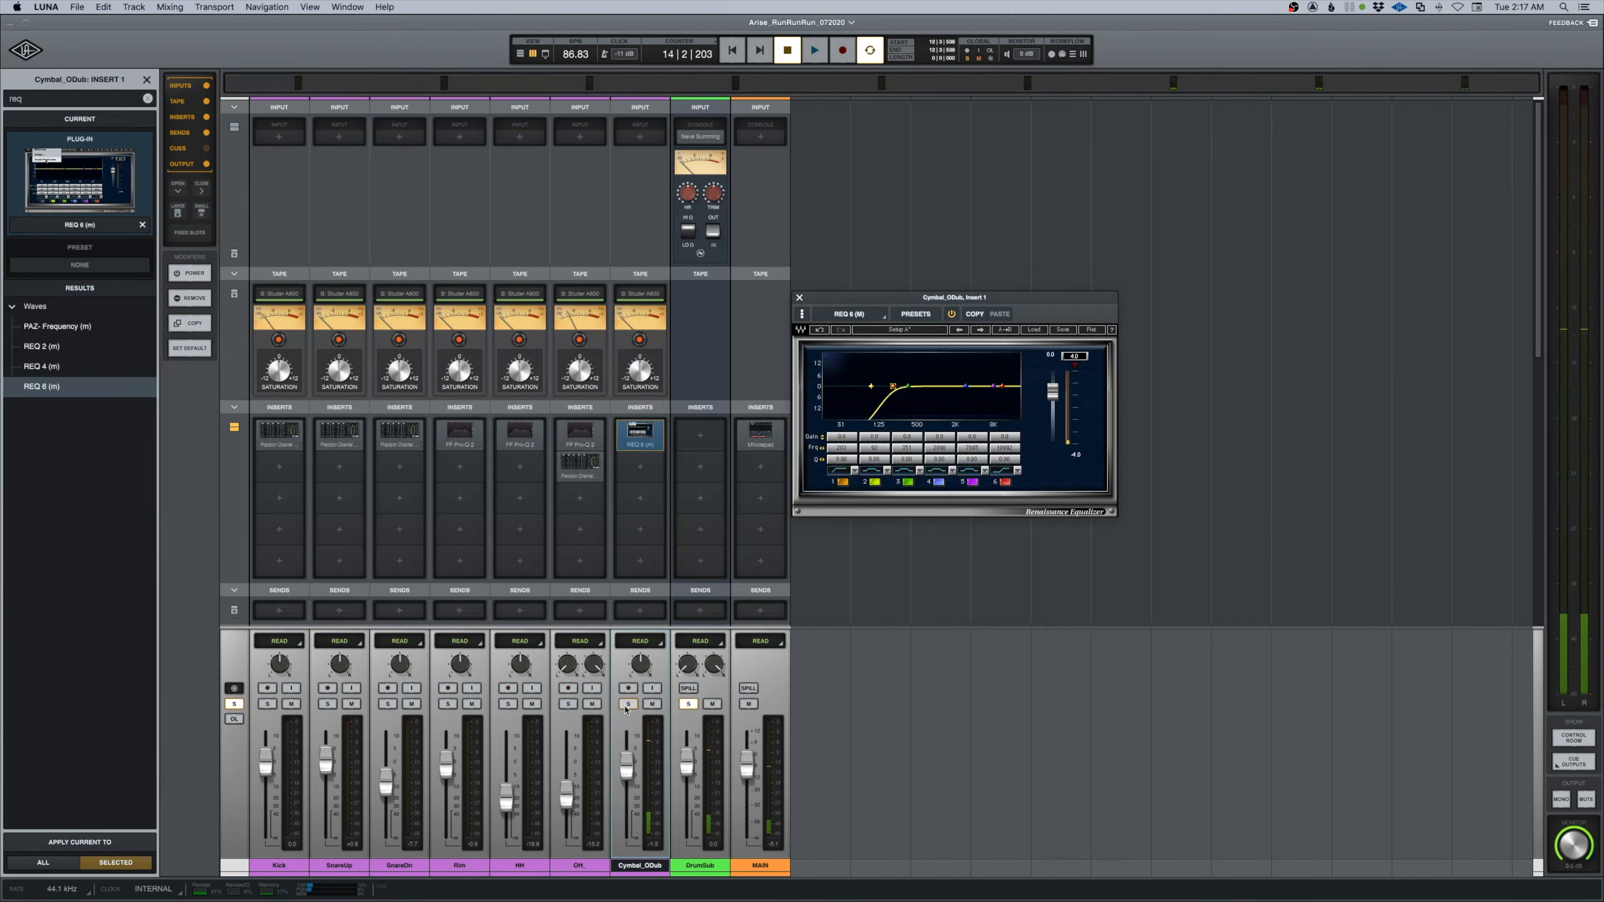
{"action": "left_click", "coordinate": [799, 297]}
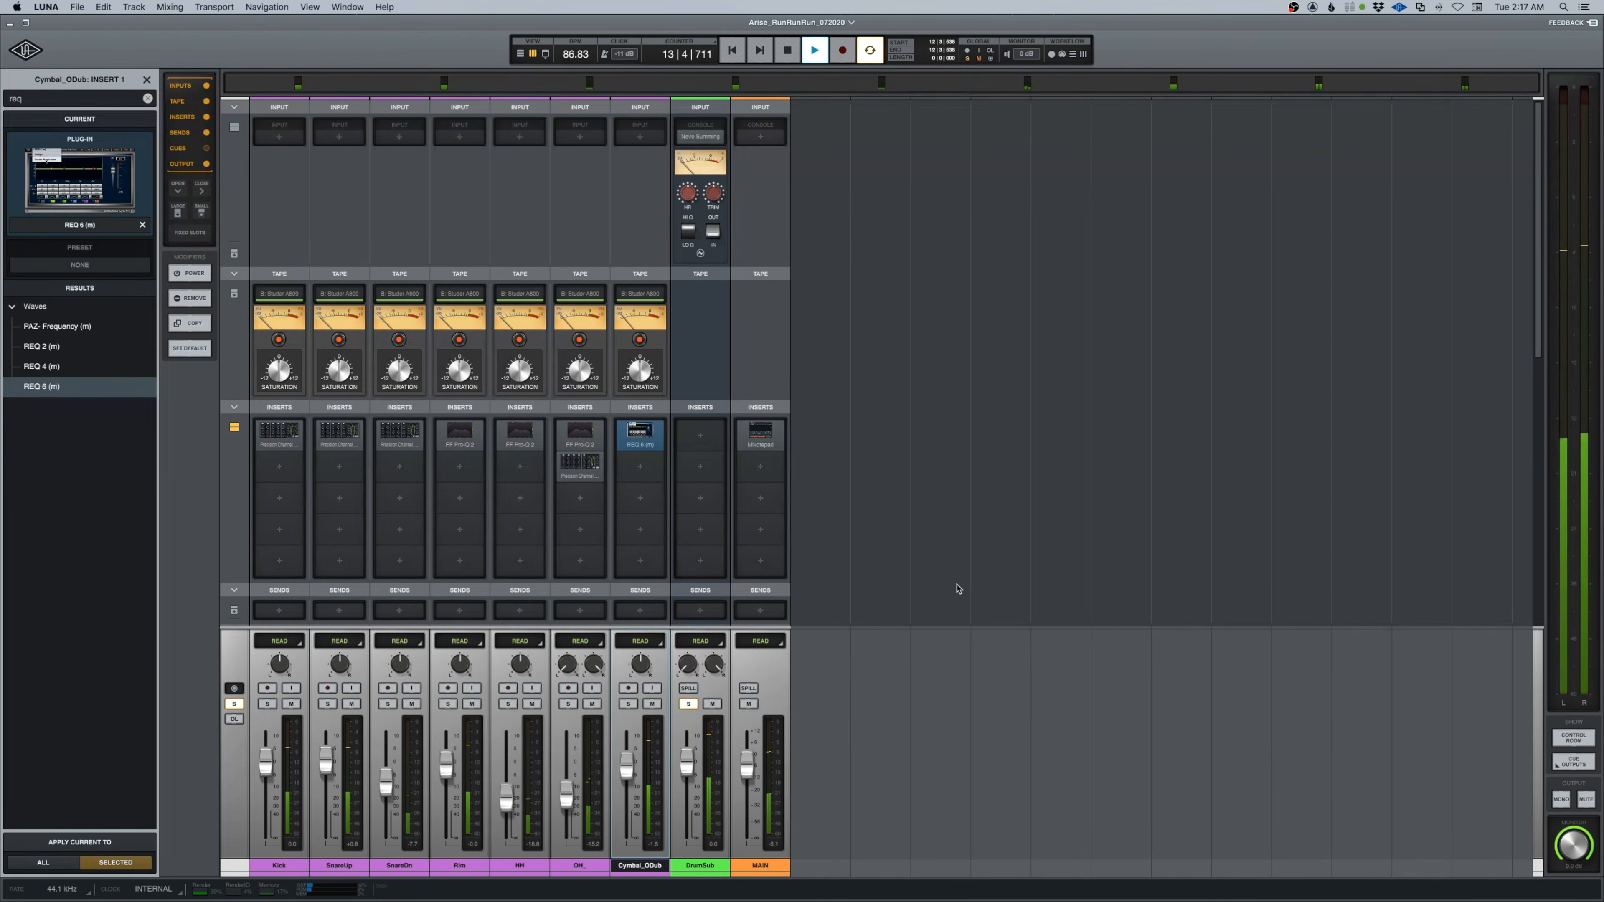
{"action": "left_click", "coordinate": [688, 704]}
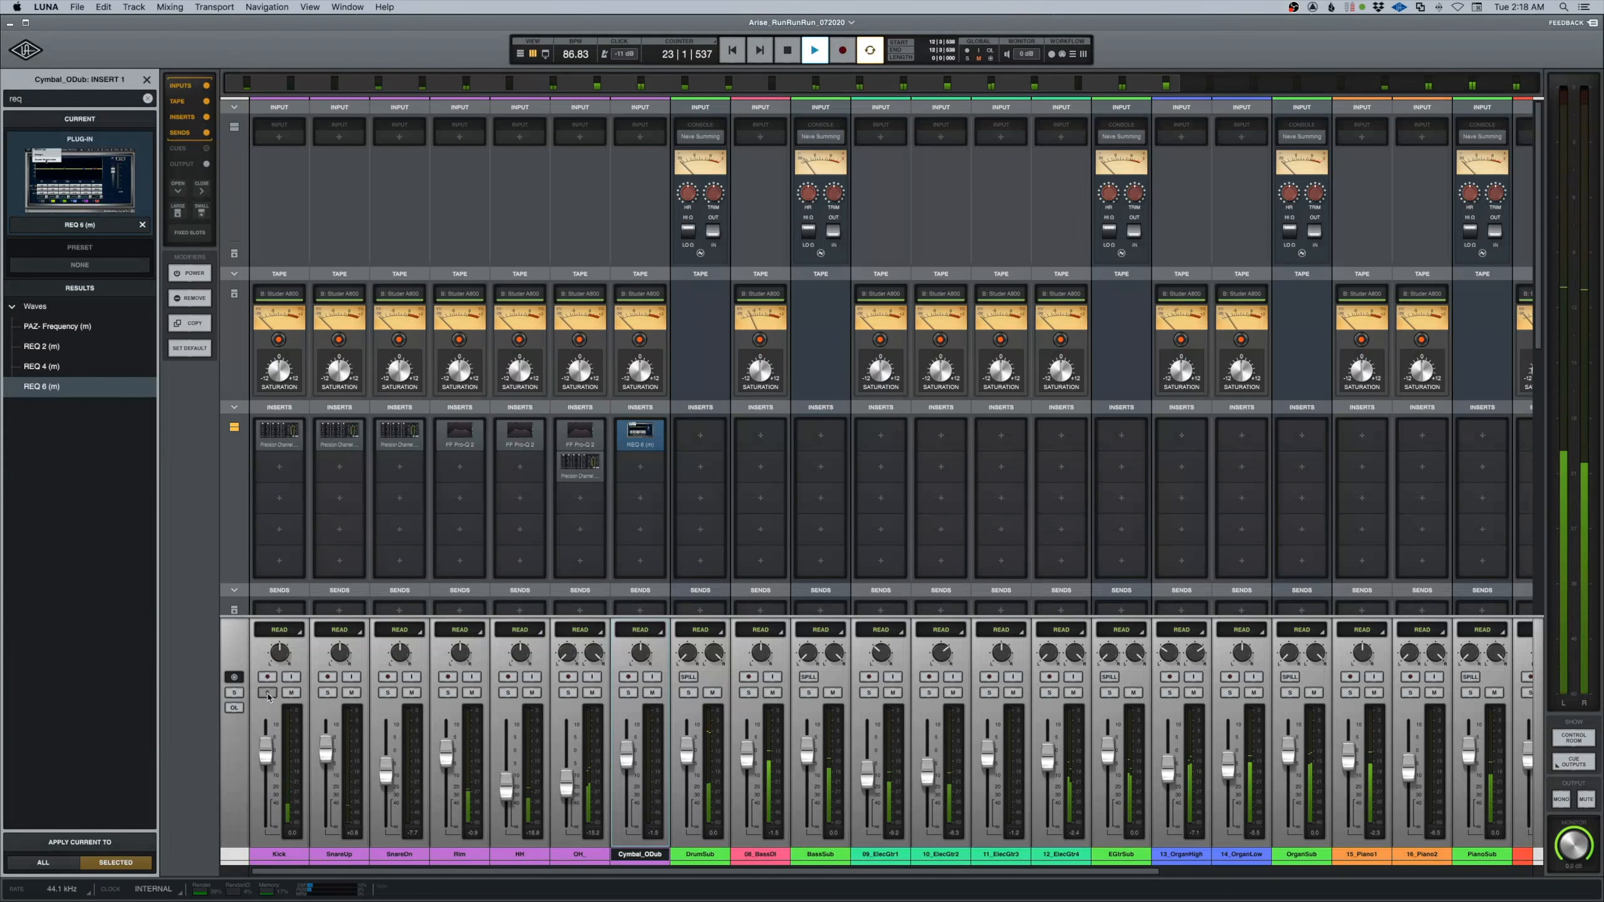
Stop playback, insert Neve 33609 in DrumSub's second slot, and move its window clear of the DrumSub channel.
{"action": "key", "text": "space"}
{"action": "left_click", "coordinate": [697, 471]}
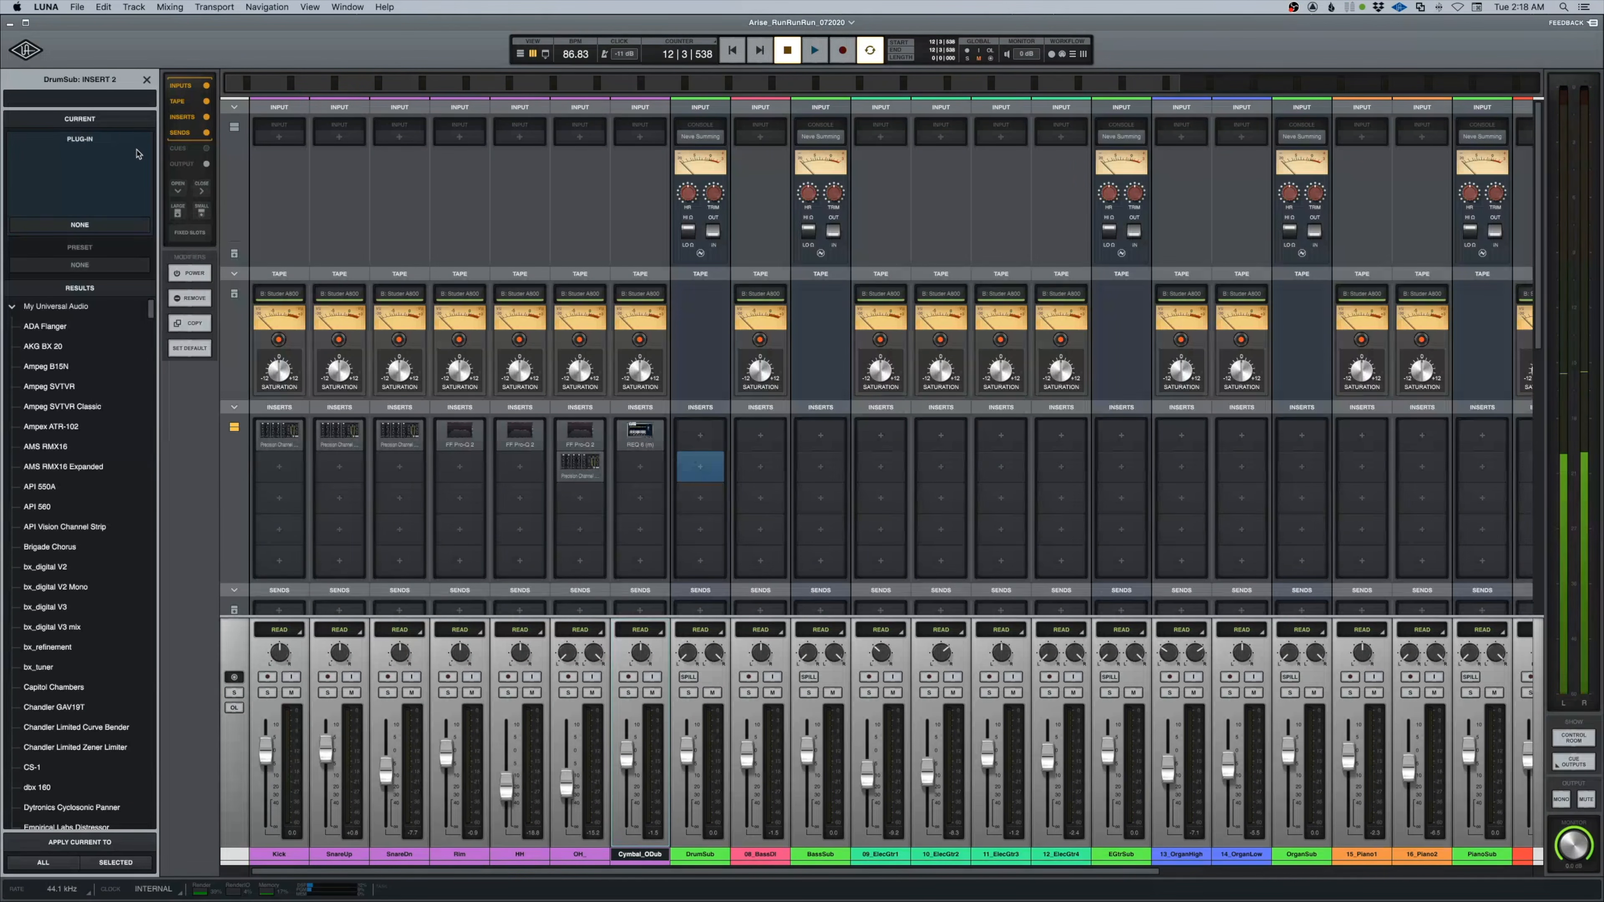
{"action": "type", "text": "neve"}
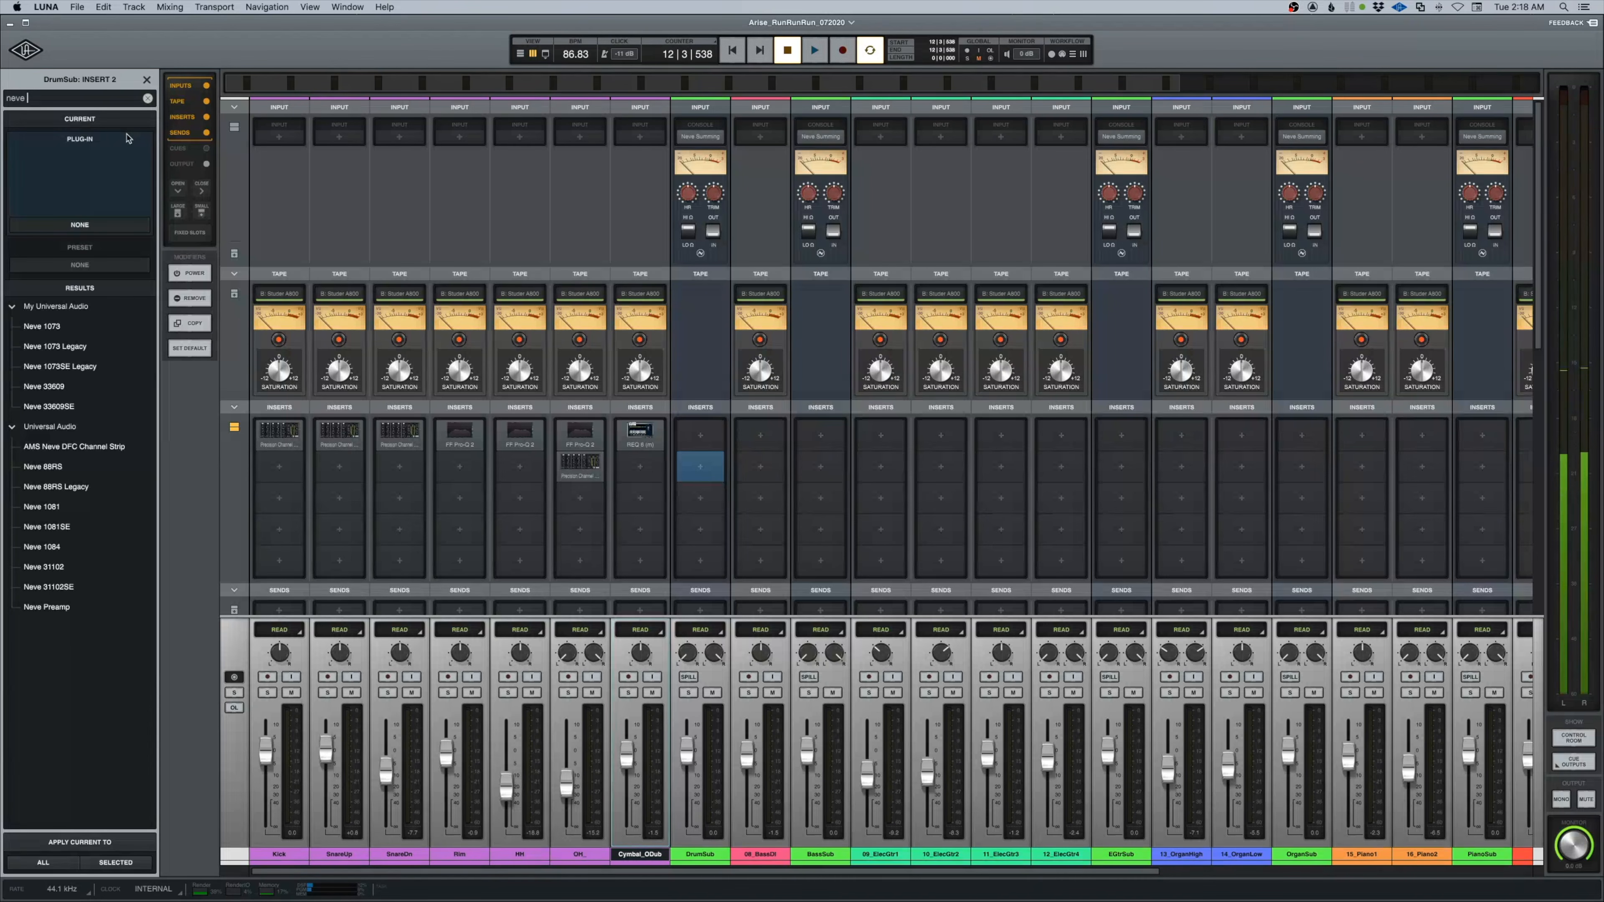
{"action": "type", "text": " 330"}
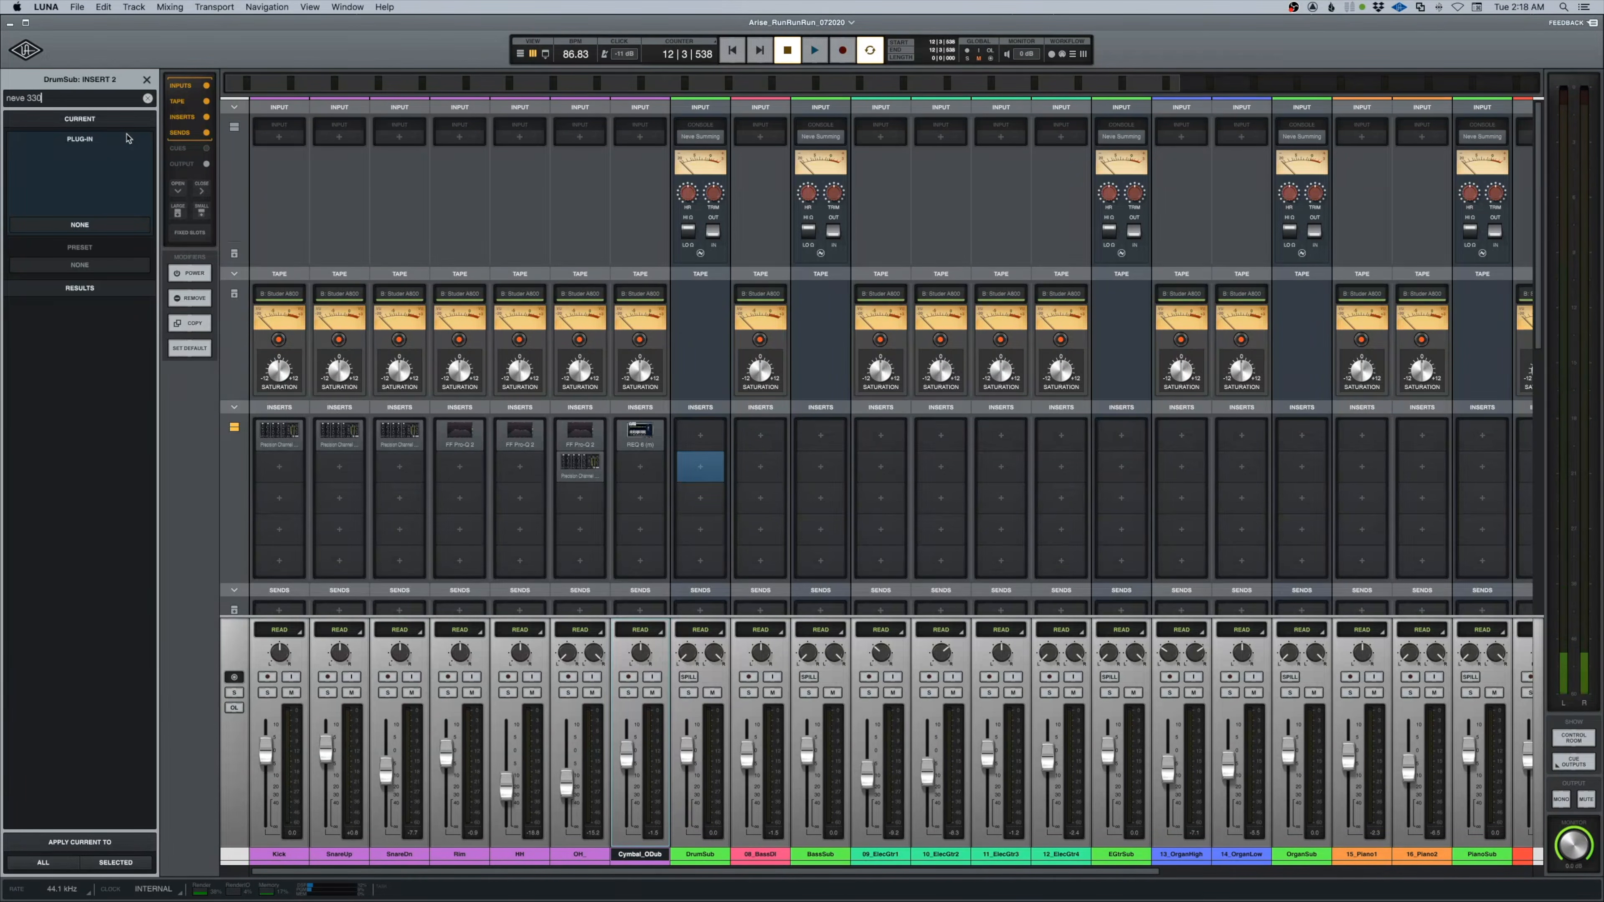
{"action": "key", "text": "Return"}
{"action": "left_click_drag", "start_coordinate": [650, 504], "coordinate": [1042, 401]}
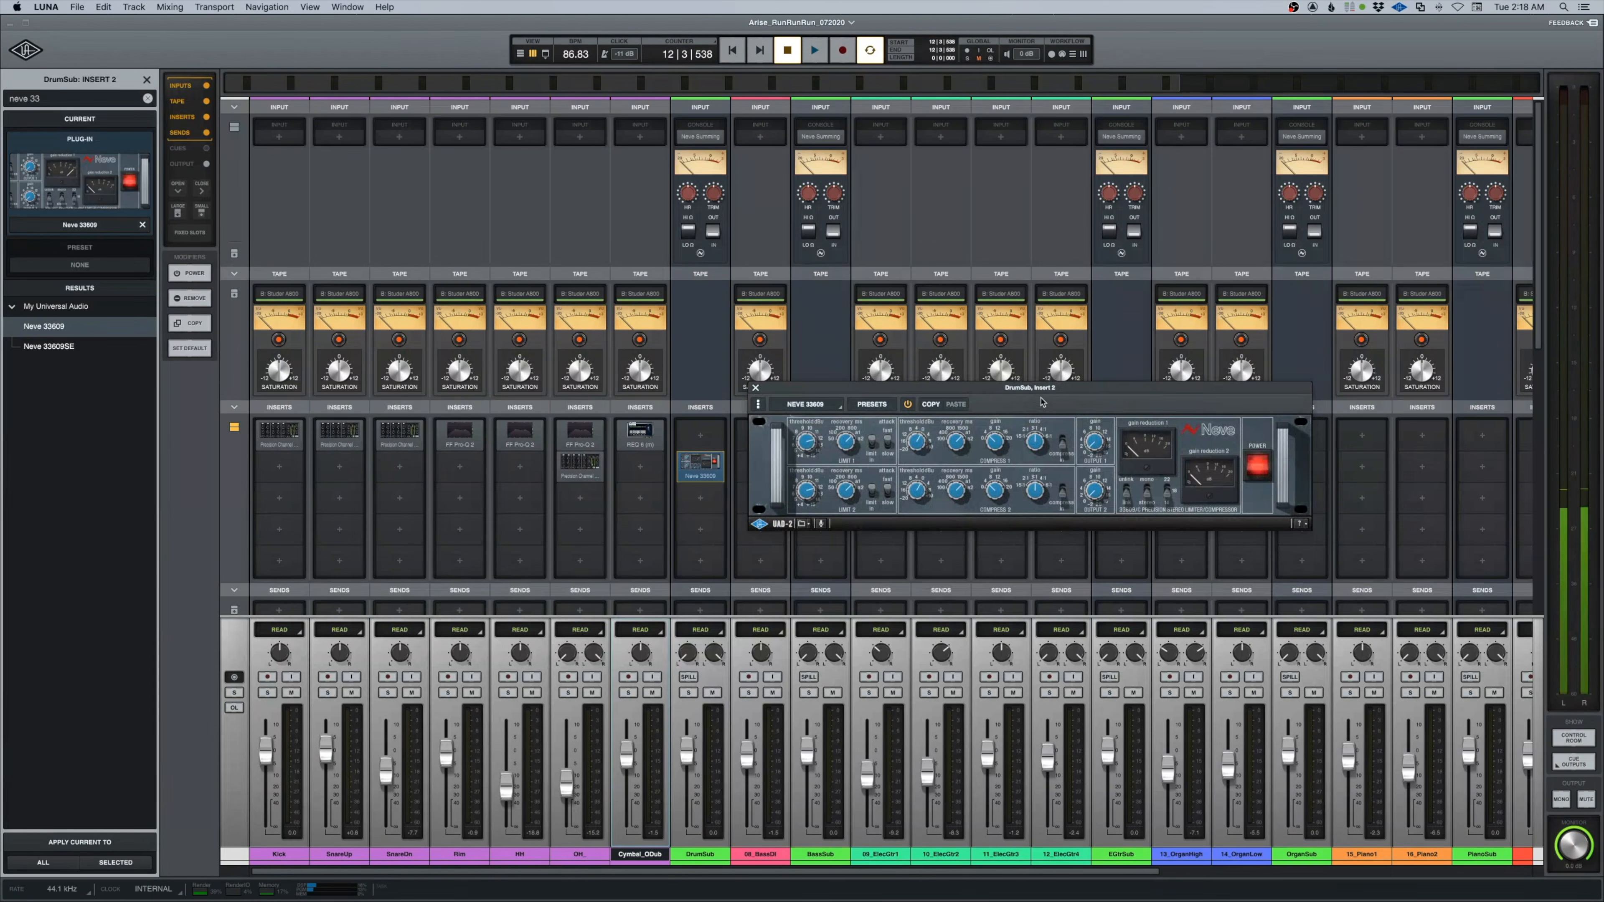
Play the full mix from bar 12 to audition the Neve 33609 on DrumSub.
{"action": "key", "text": "space"}
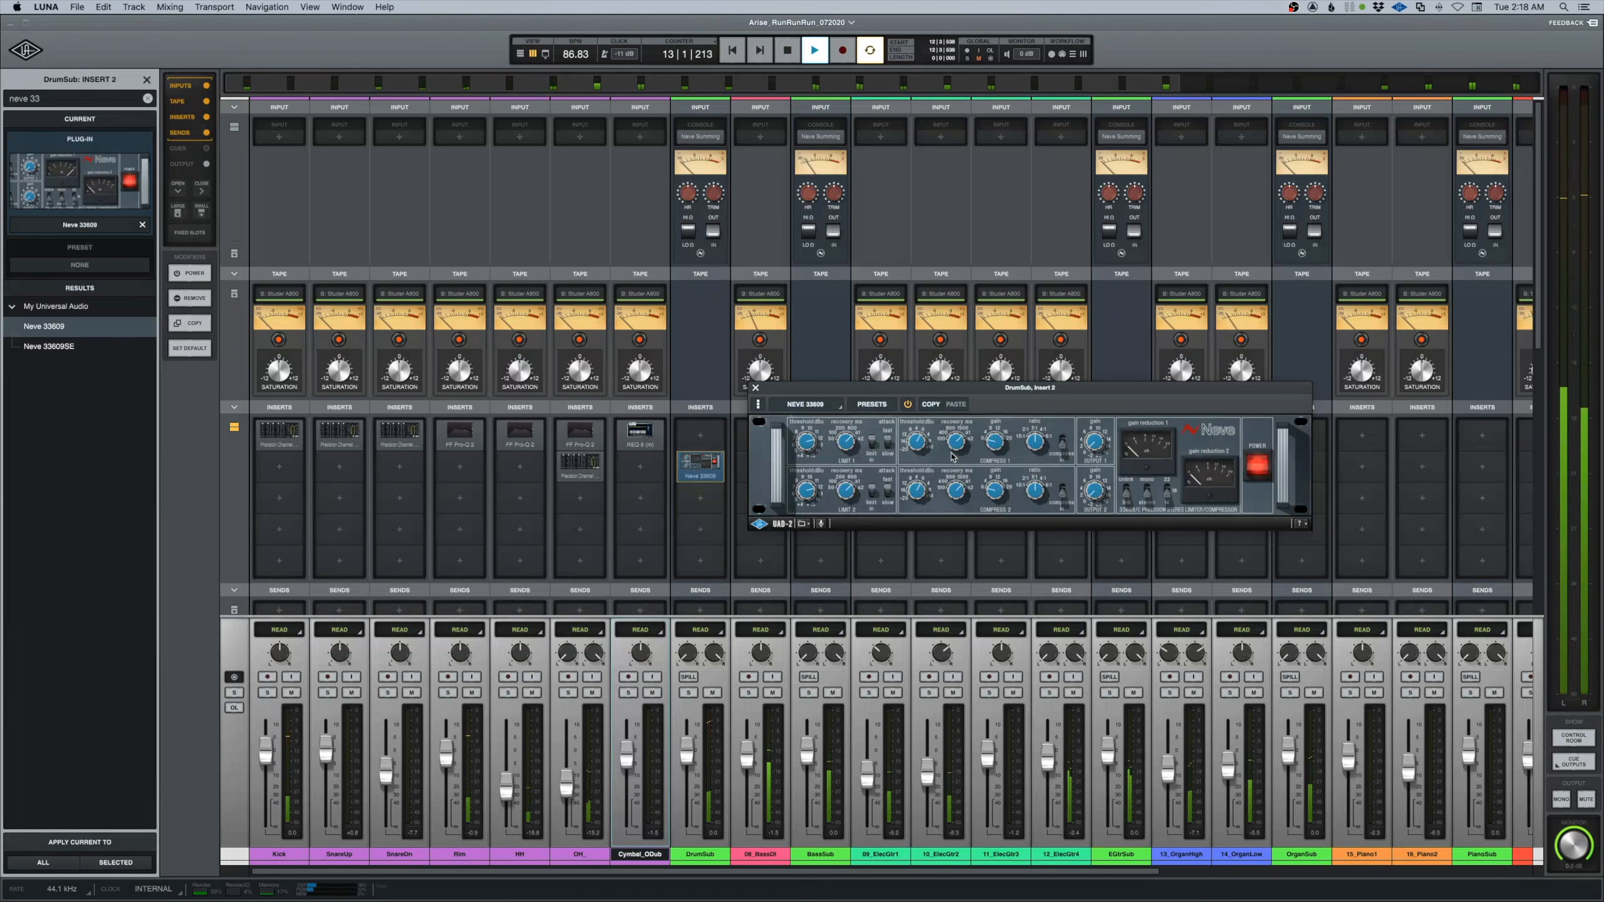
{"action": "key", "text": "space"}
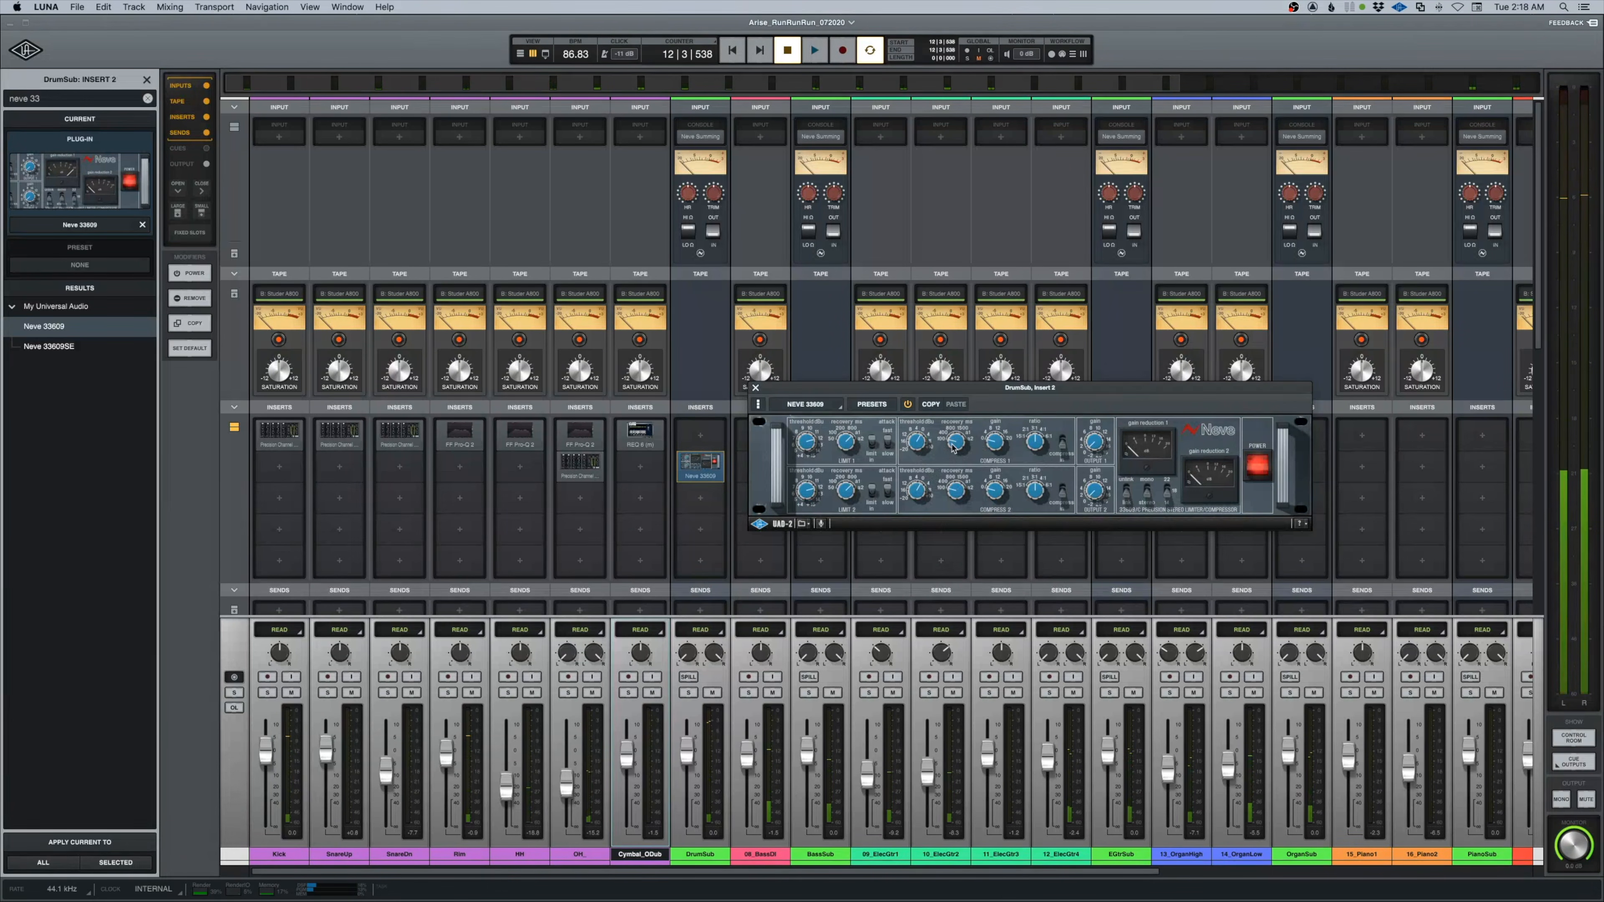
{"action": "key", "text": "space"}
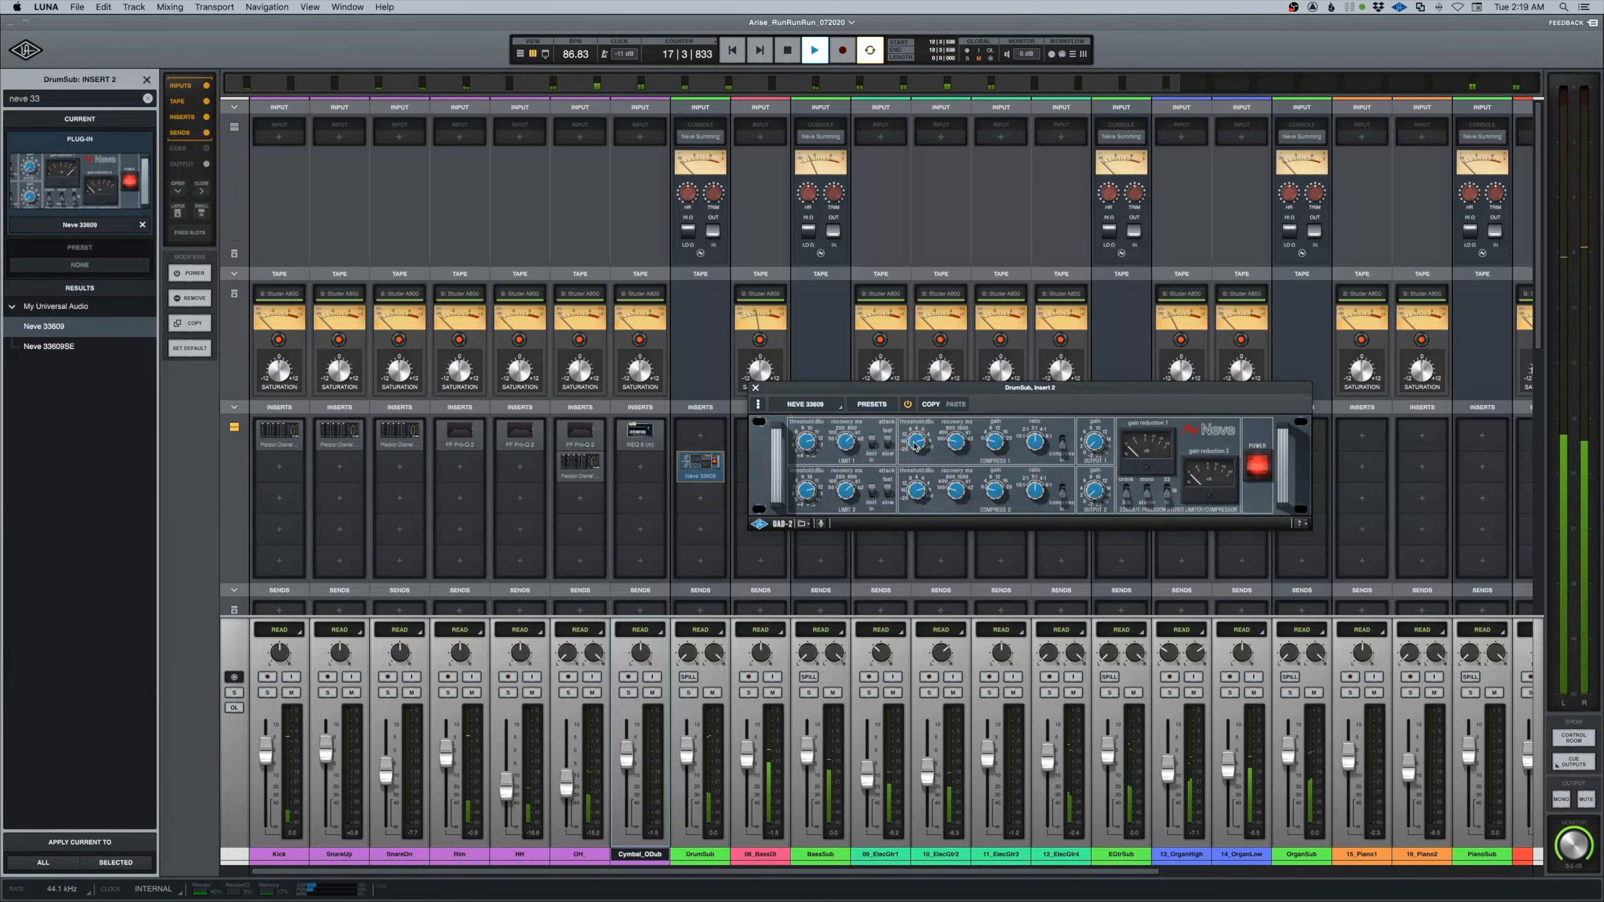
Play from the first snare hit near bar 3 and compare the mix with the Neve 33609 powered off and on.
{"action": "key", "text": "super+equal"}
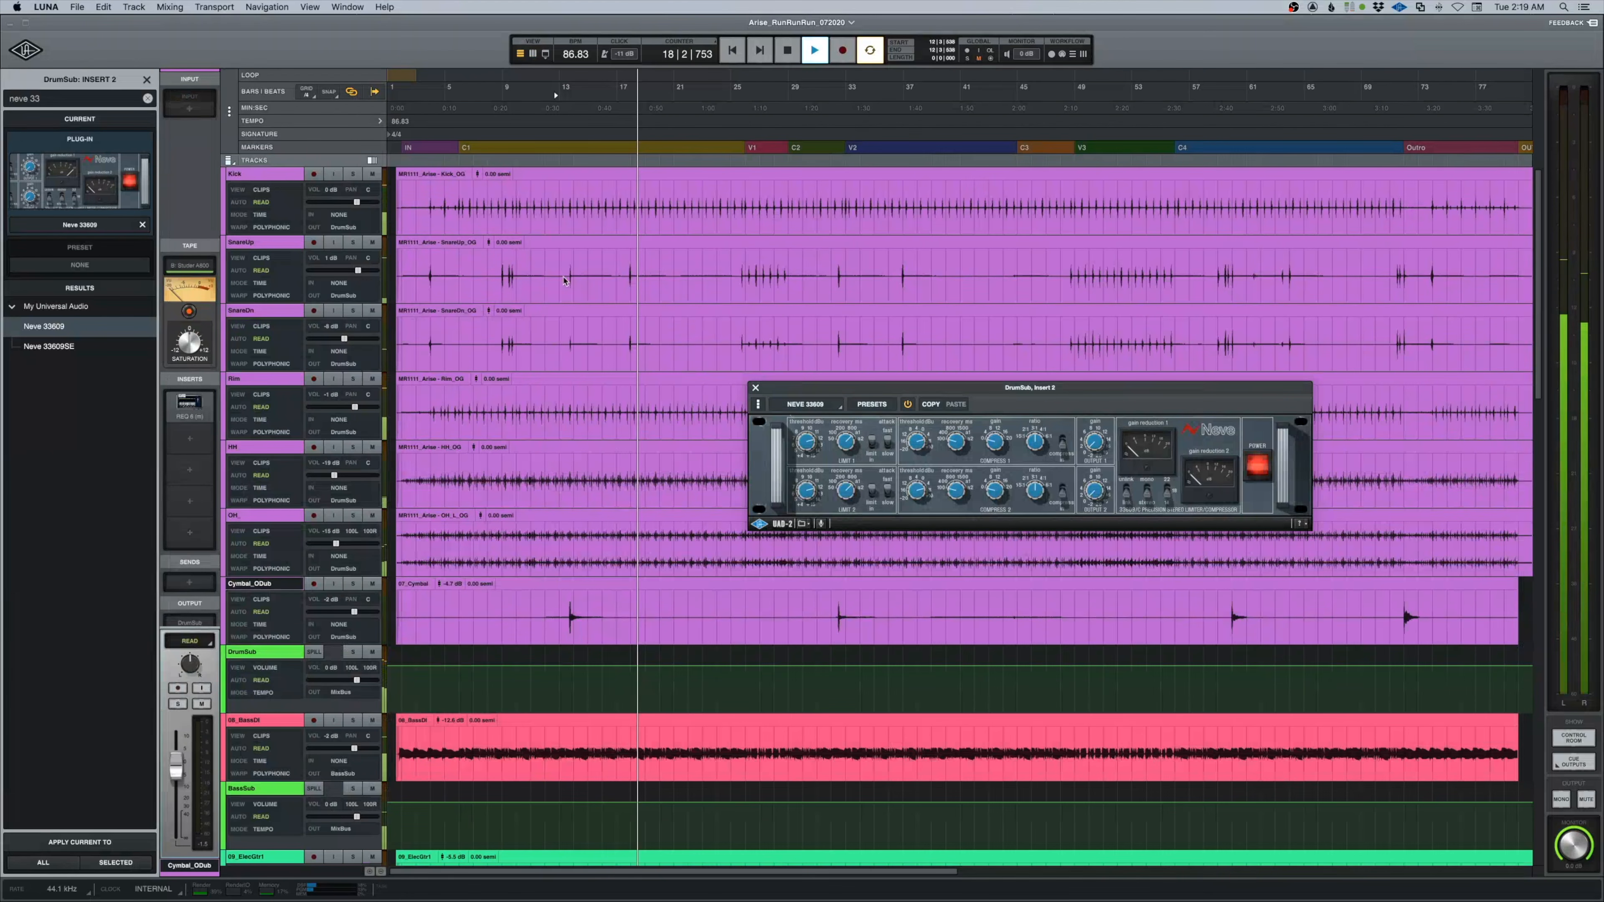
{"action": "key", "text": "space"}
{"action": "left_click", "coordinate": [431, 285]}
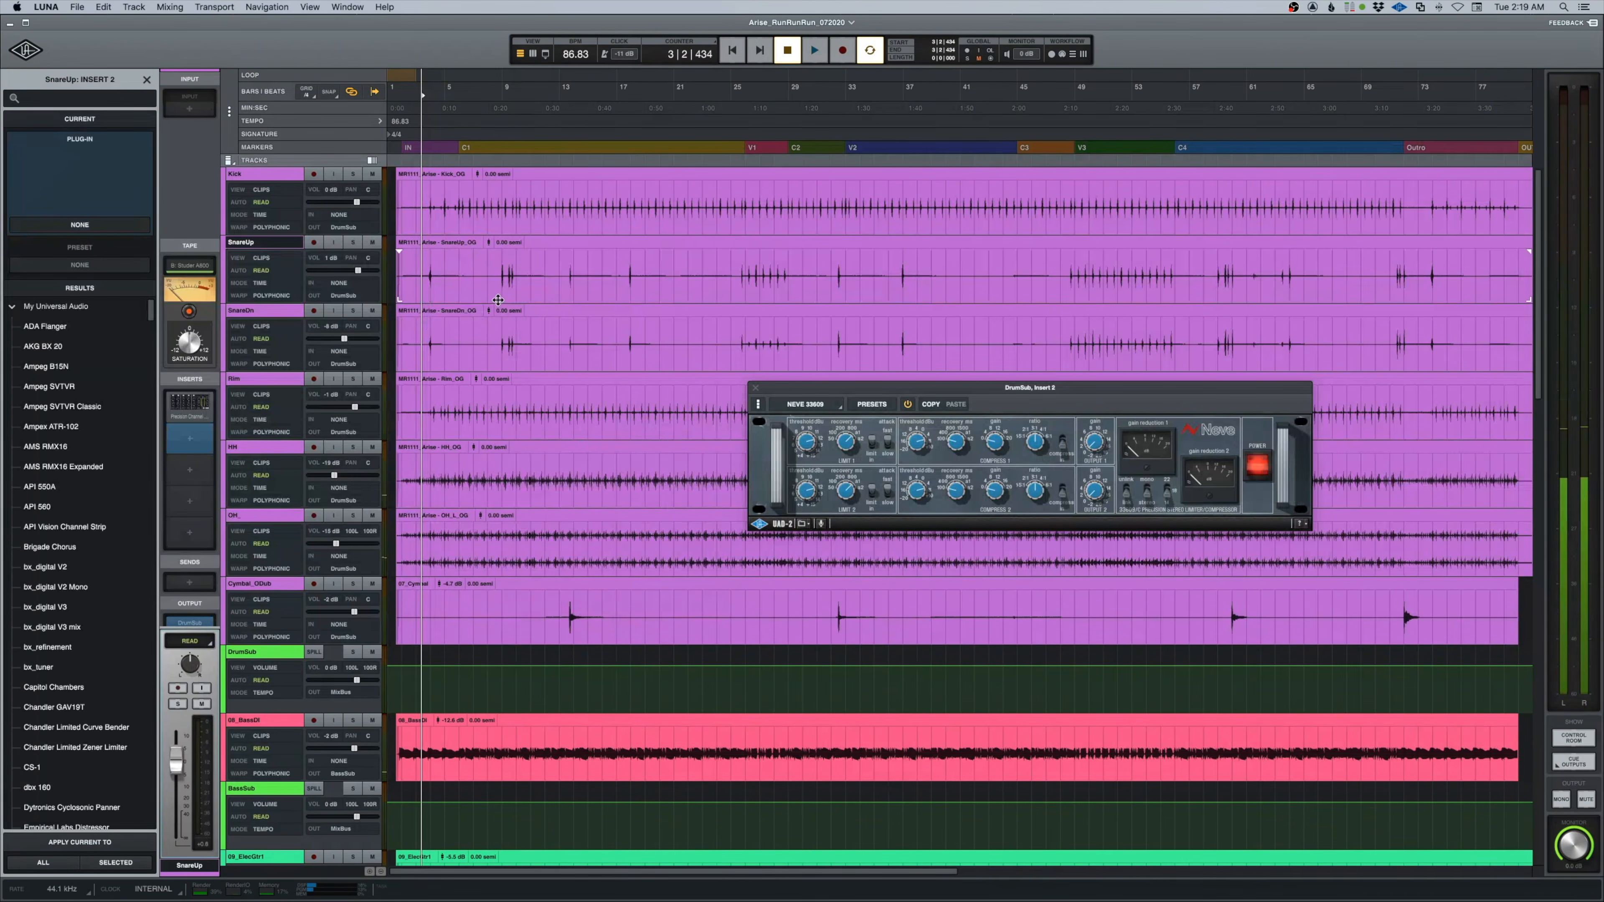
{"action": "key", "text": "space"}
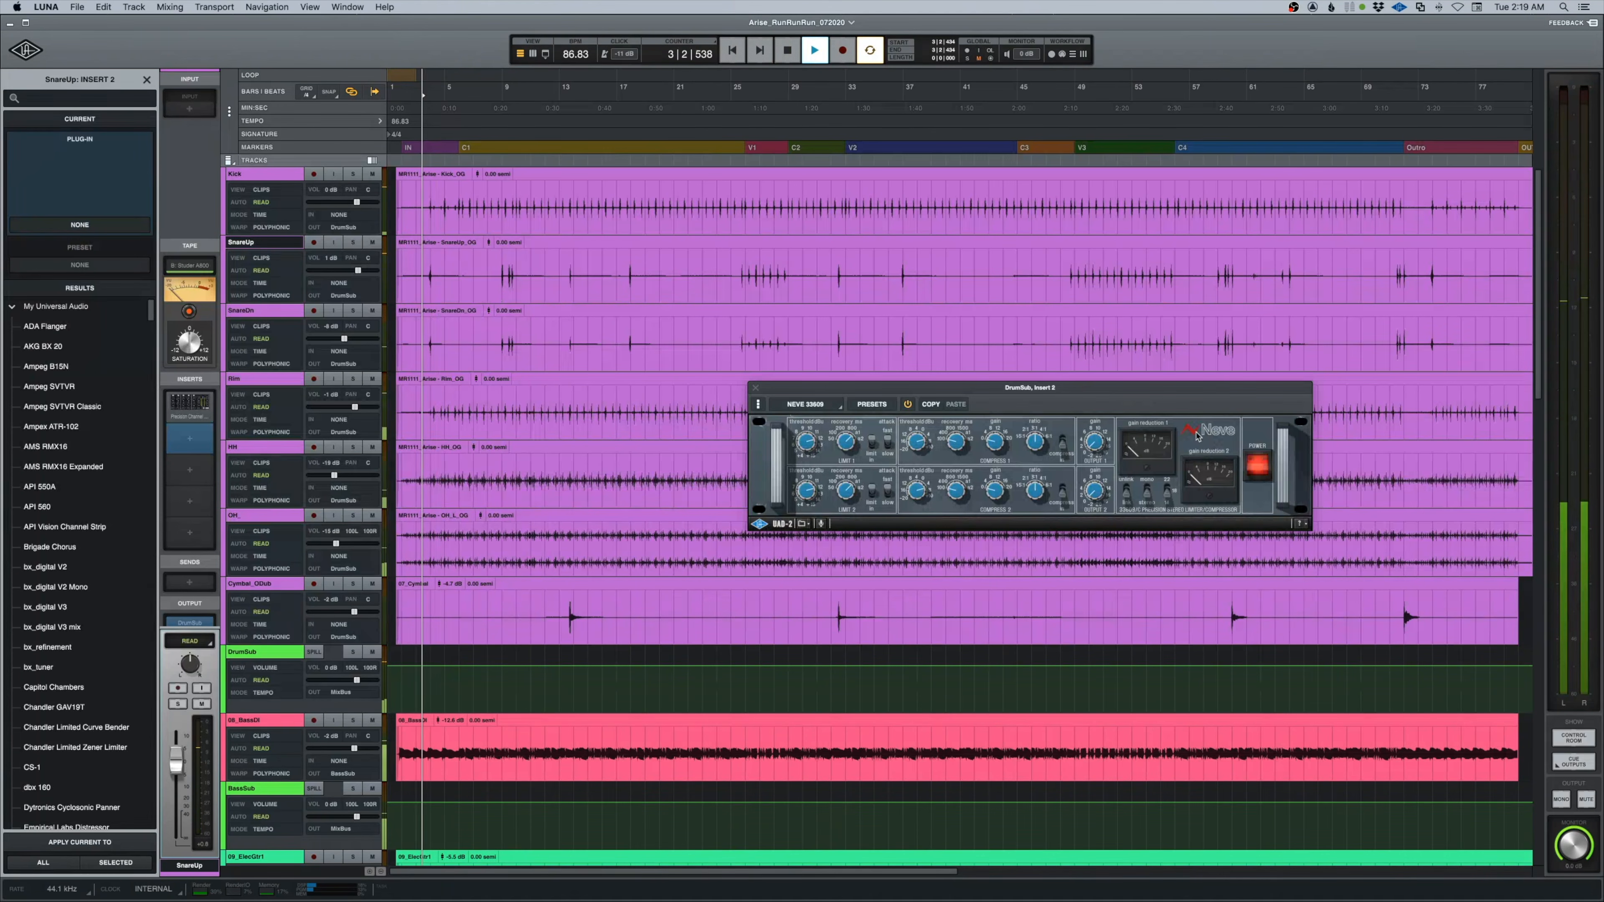
{"action": "left_click", "coordinate": [1257, 465]}
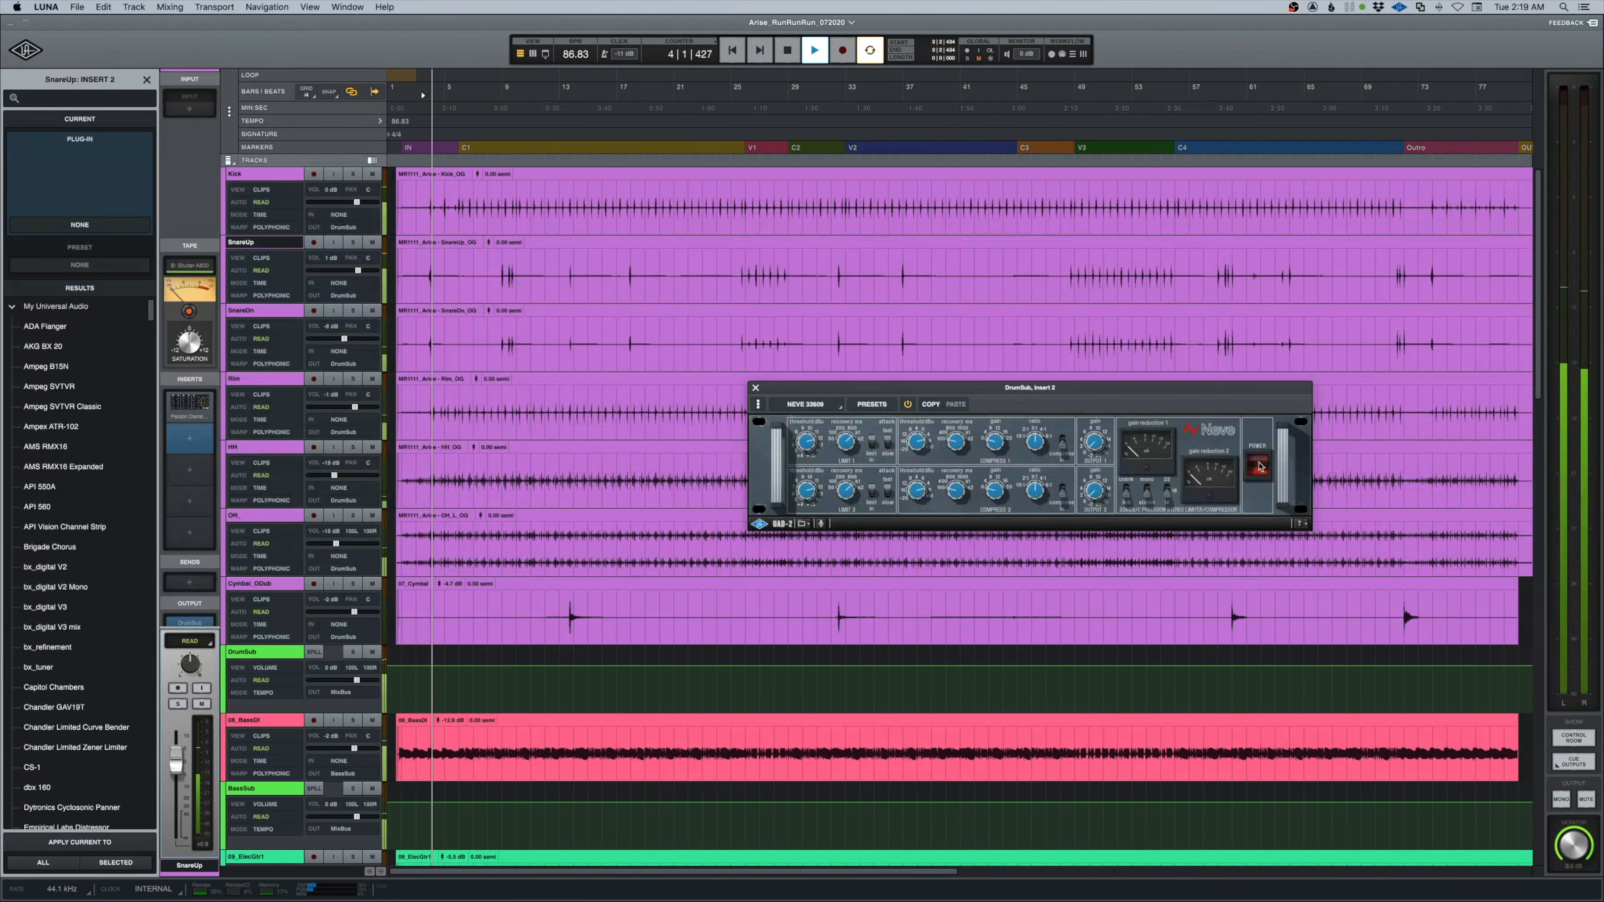
{"action": "left_click", "coordinate": [1257, 466]}
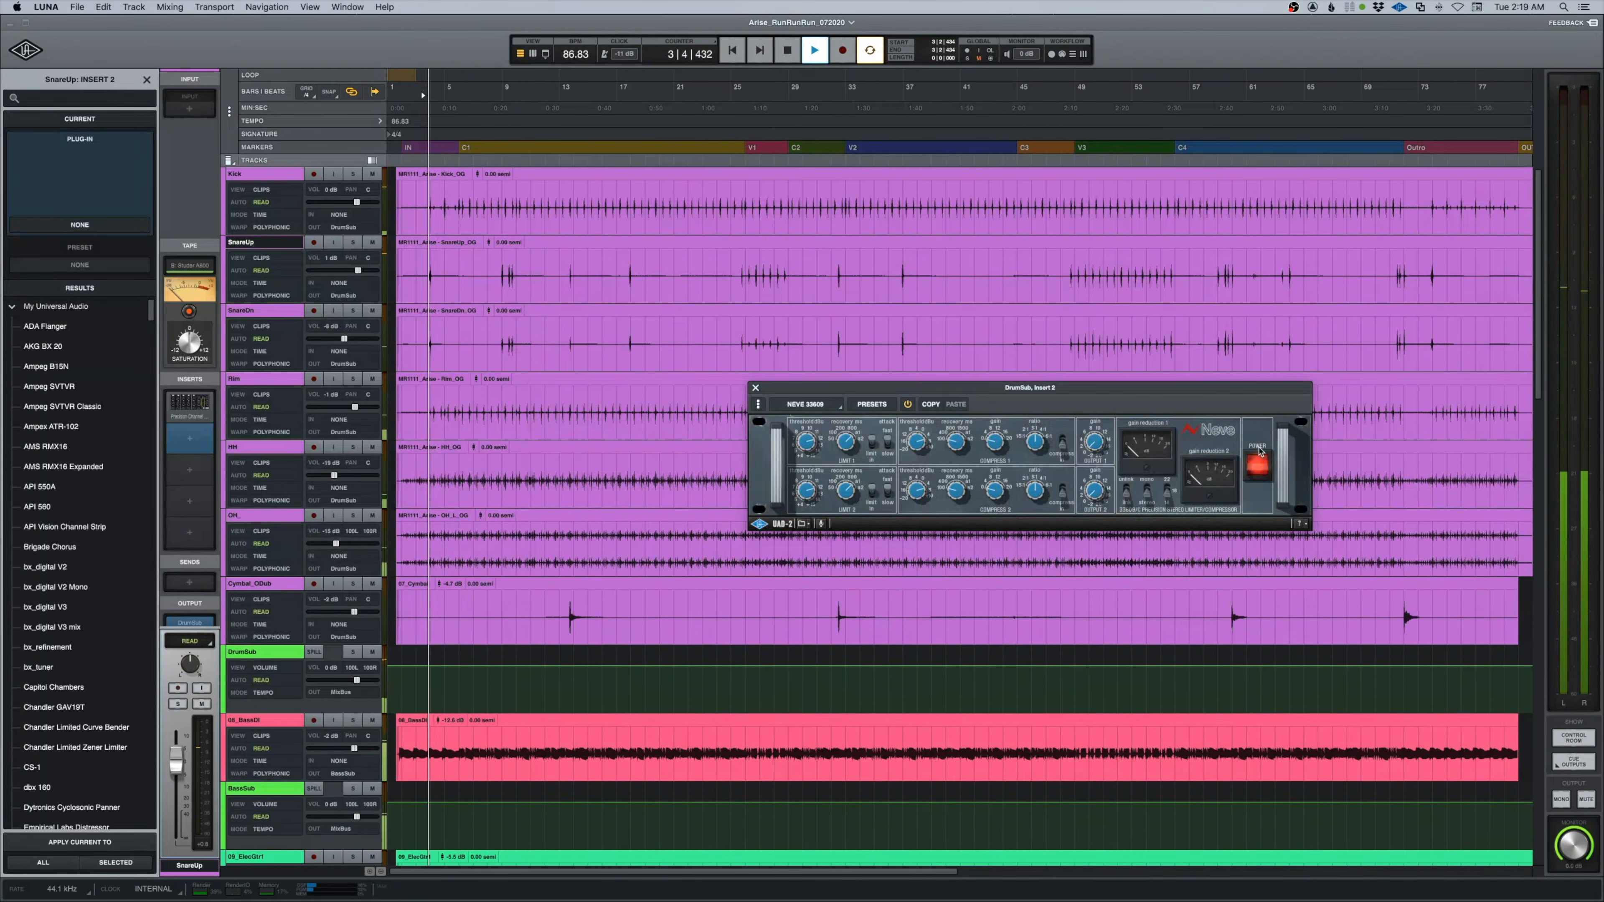
Play from bar 8 and set SnareDn's channel strip gains to 4.1 dB on the 12.3 kHz high shelf and -4.3 dB at 423 Hz.
{"action": "left_click", "coordinate": [497, 268]}
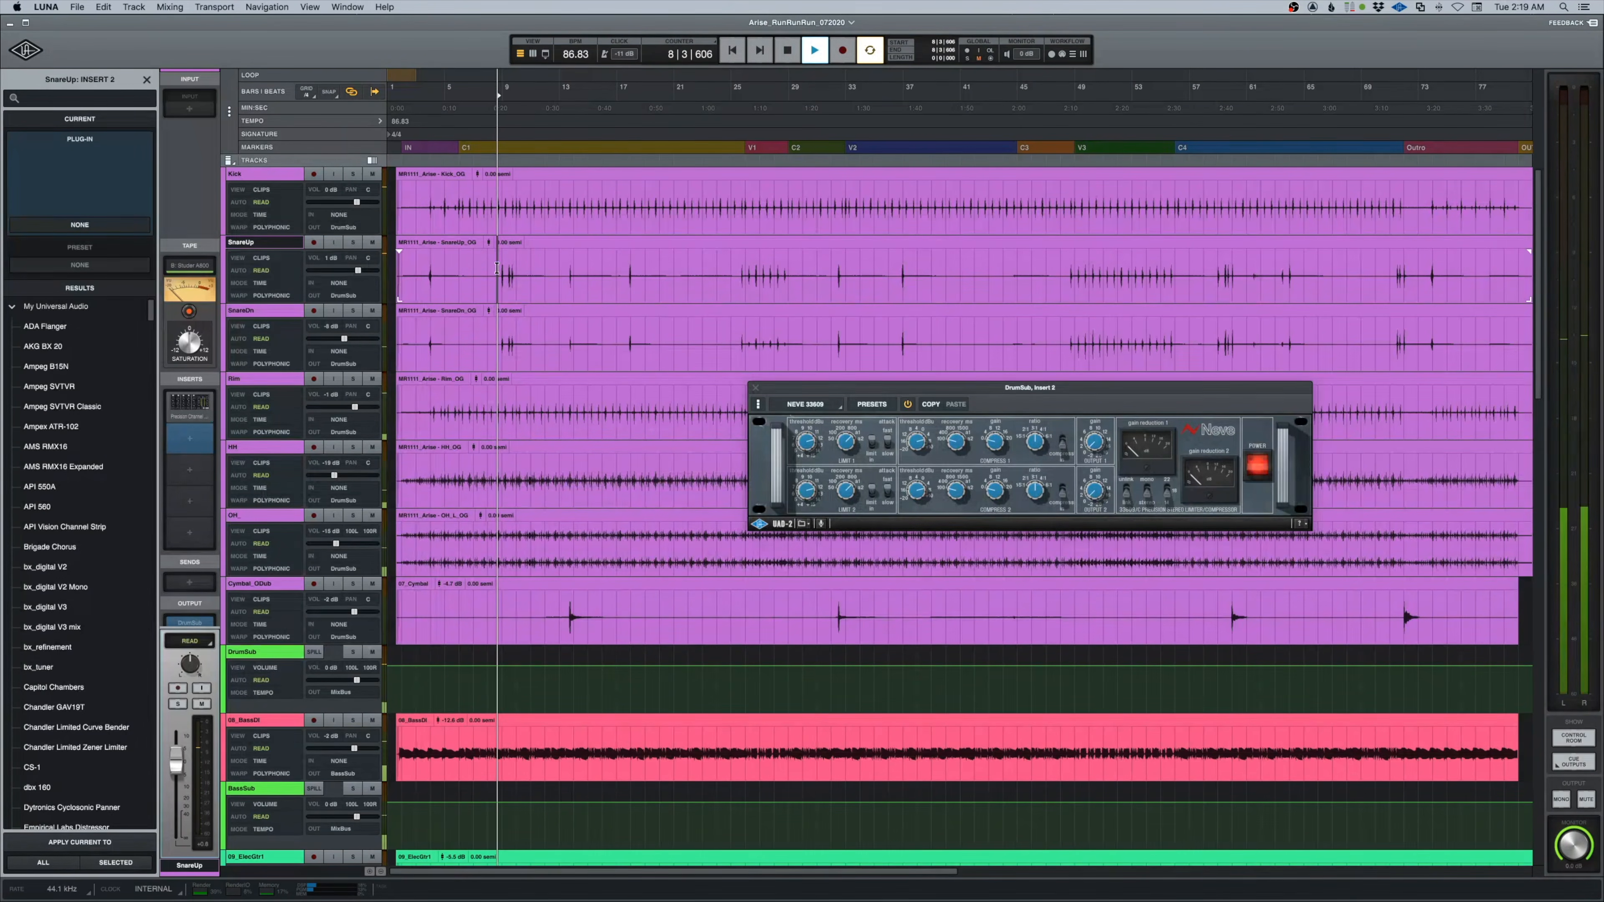
{"action": "key", "text": "super+equal"}
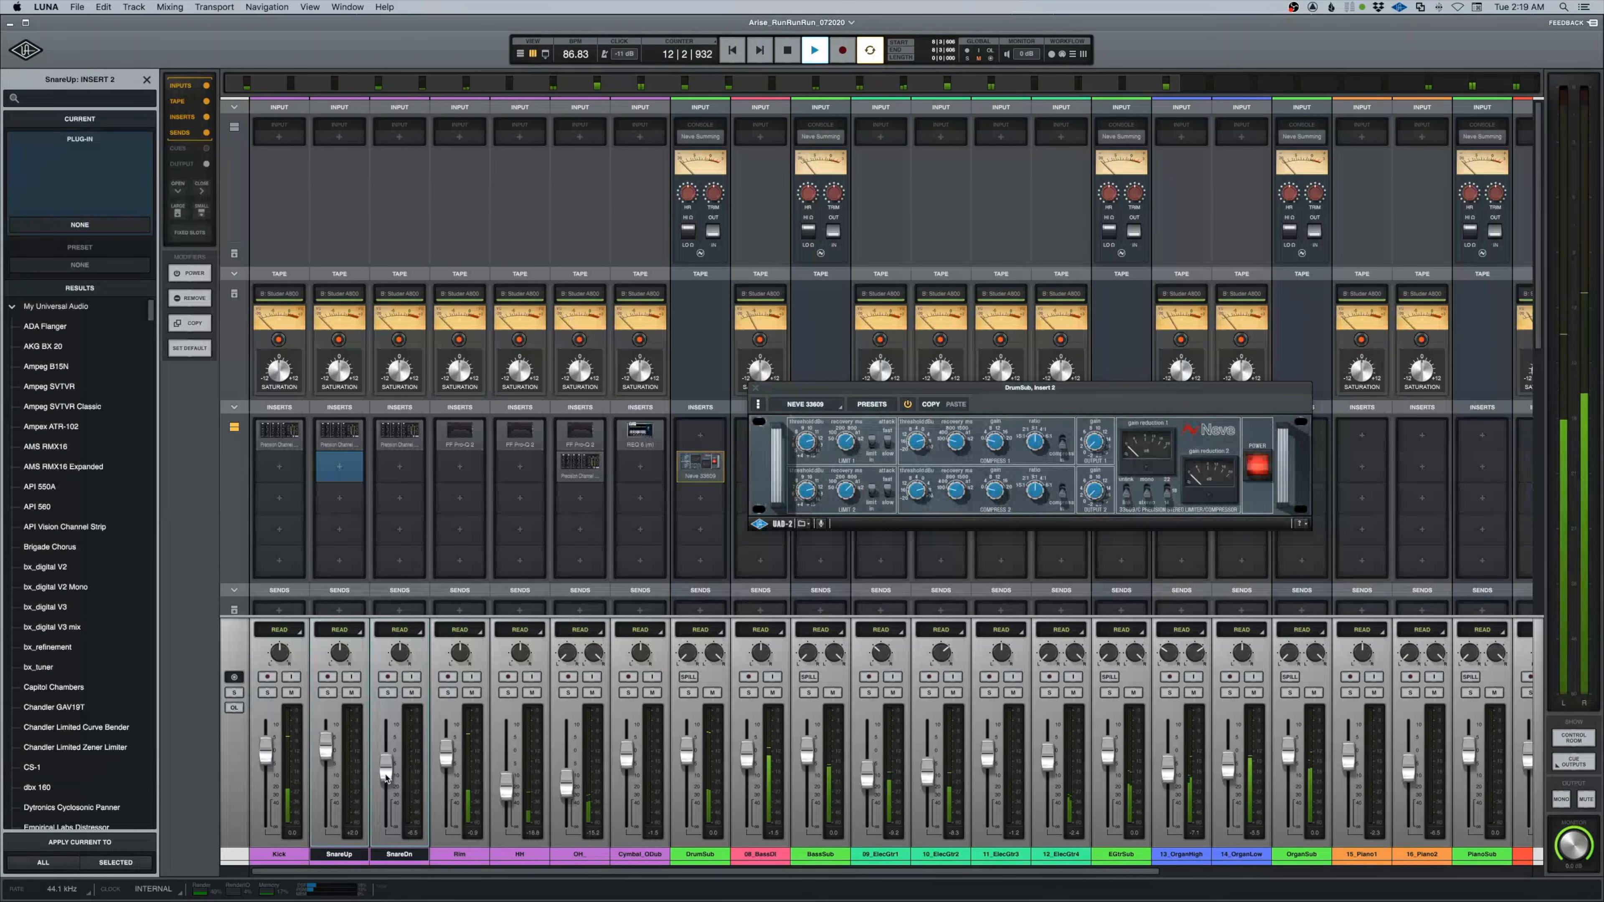
{"action": "left_click", "coordinate": [402, 434]}
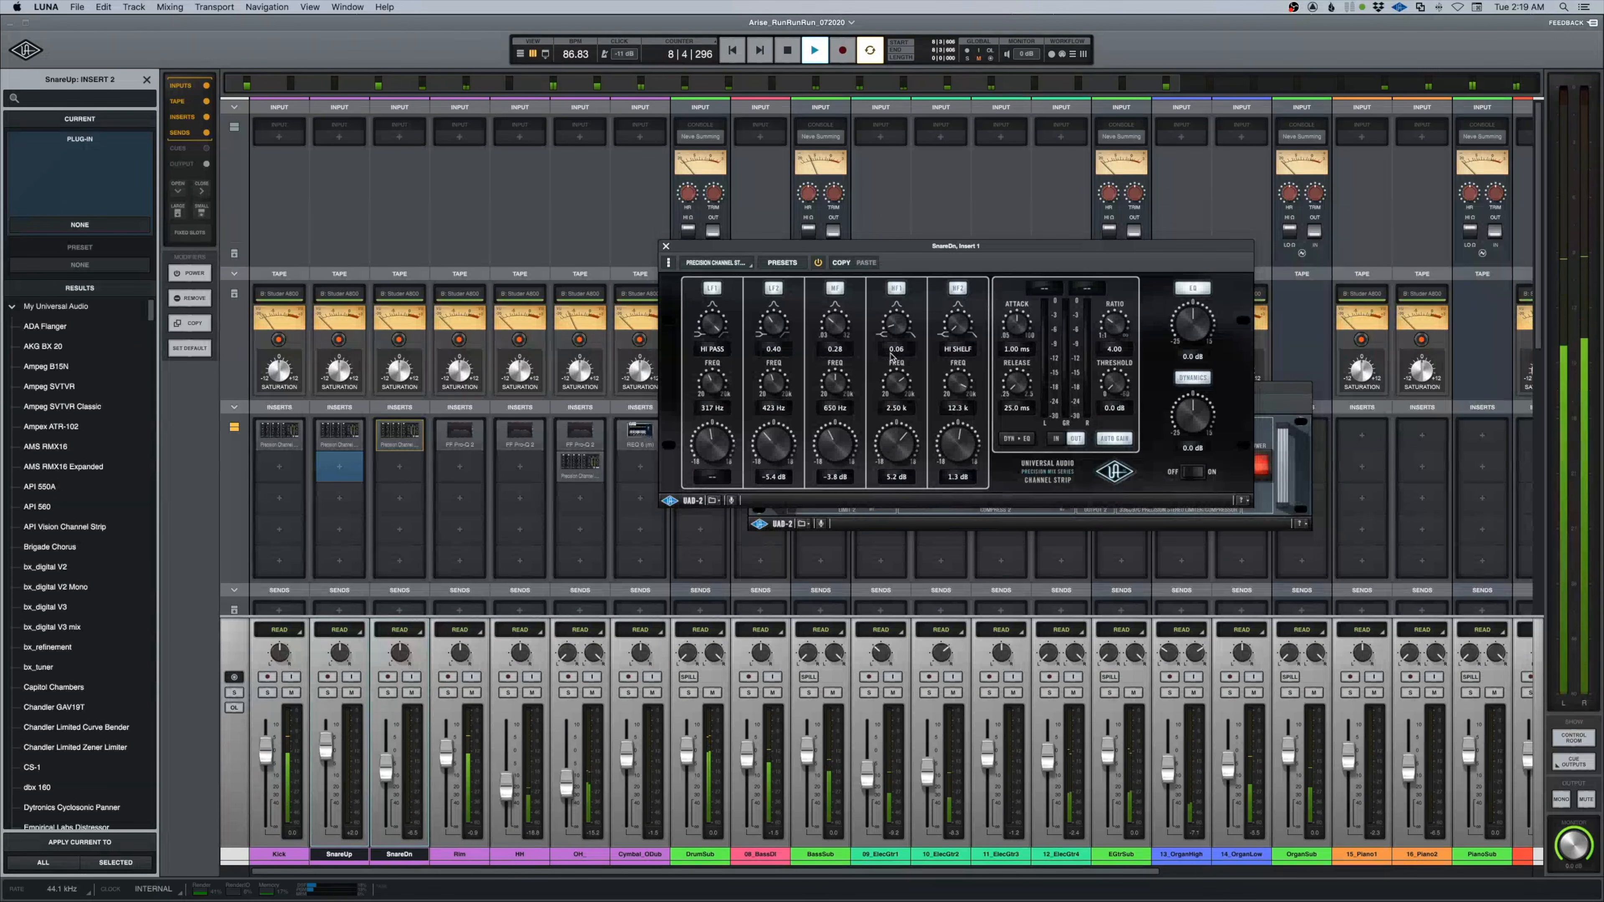
{"action": "left_click_drag", "start_coordinate": [941, 448], "coordinate": [946, 441]}
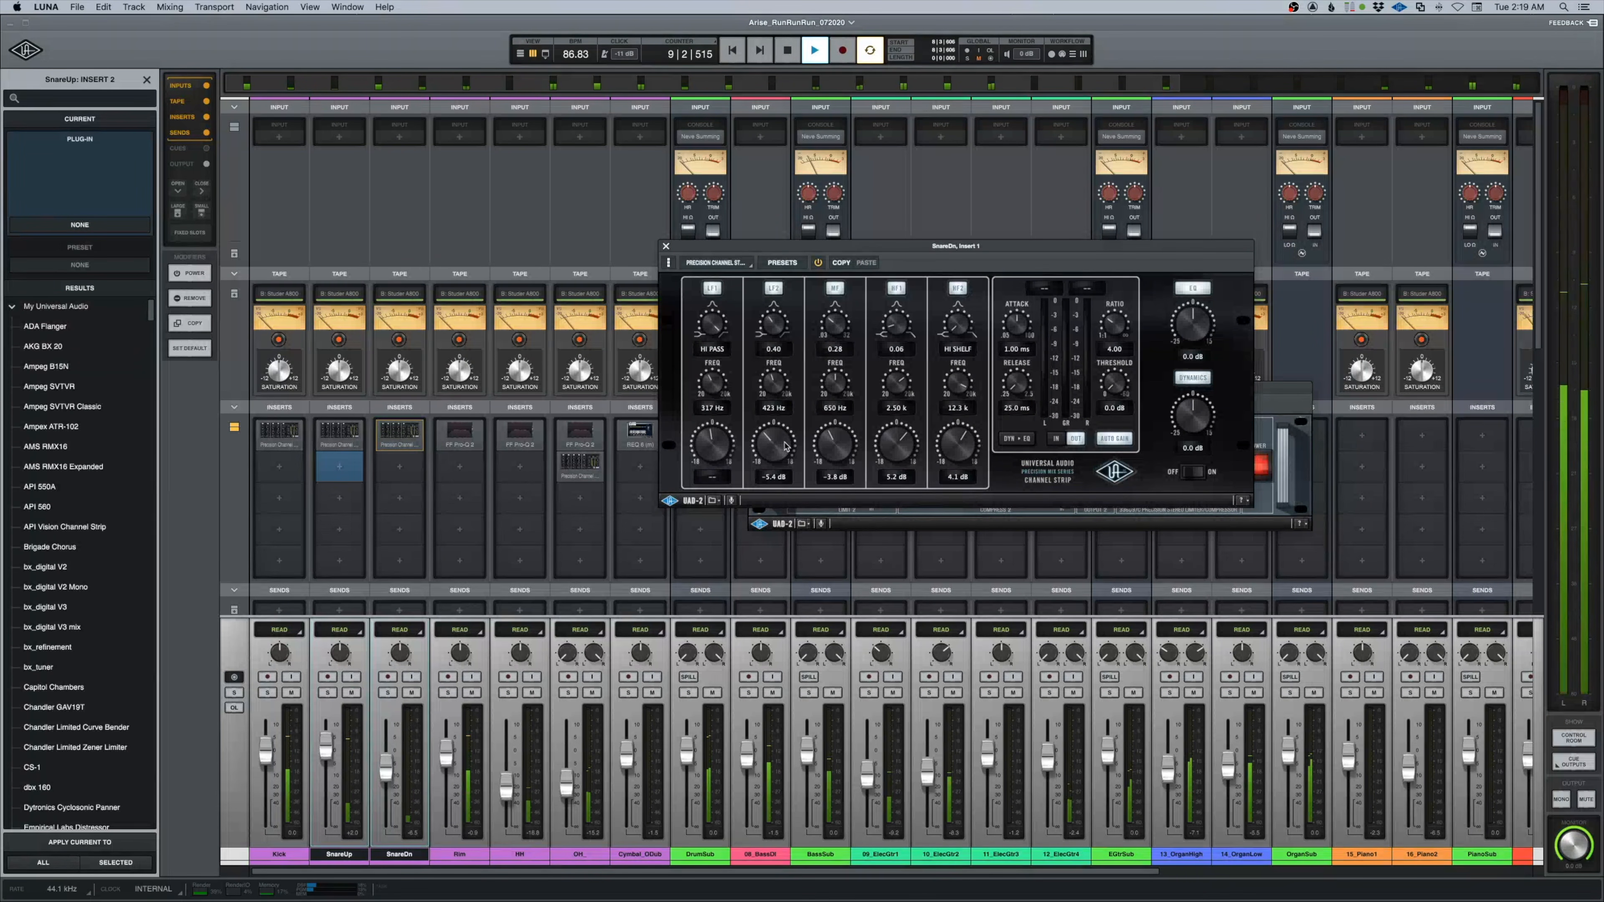
{"action": "left_click_drag", "start_coordinate": [785, 446], "coordinate": [785, 444]}
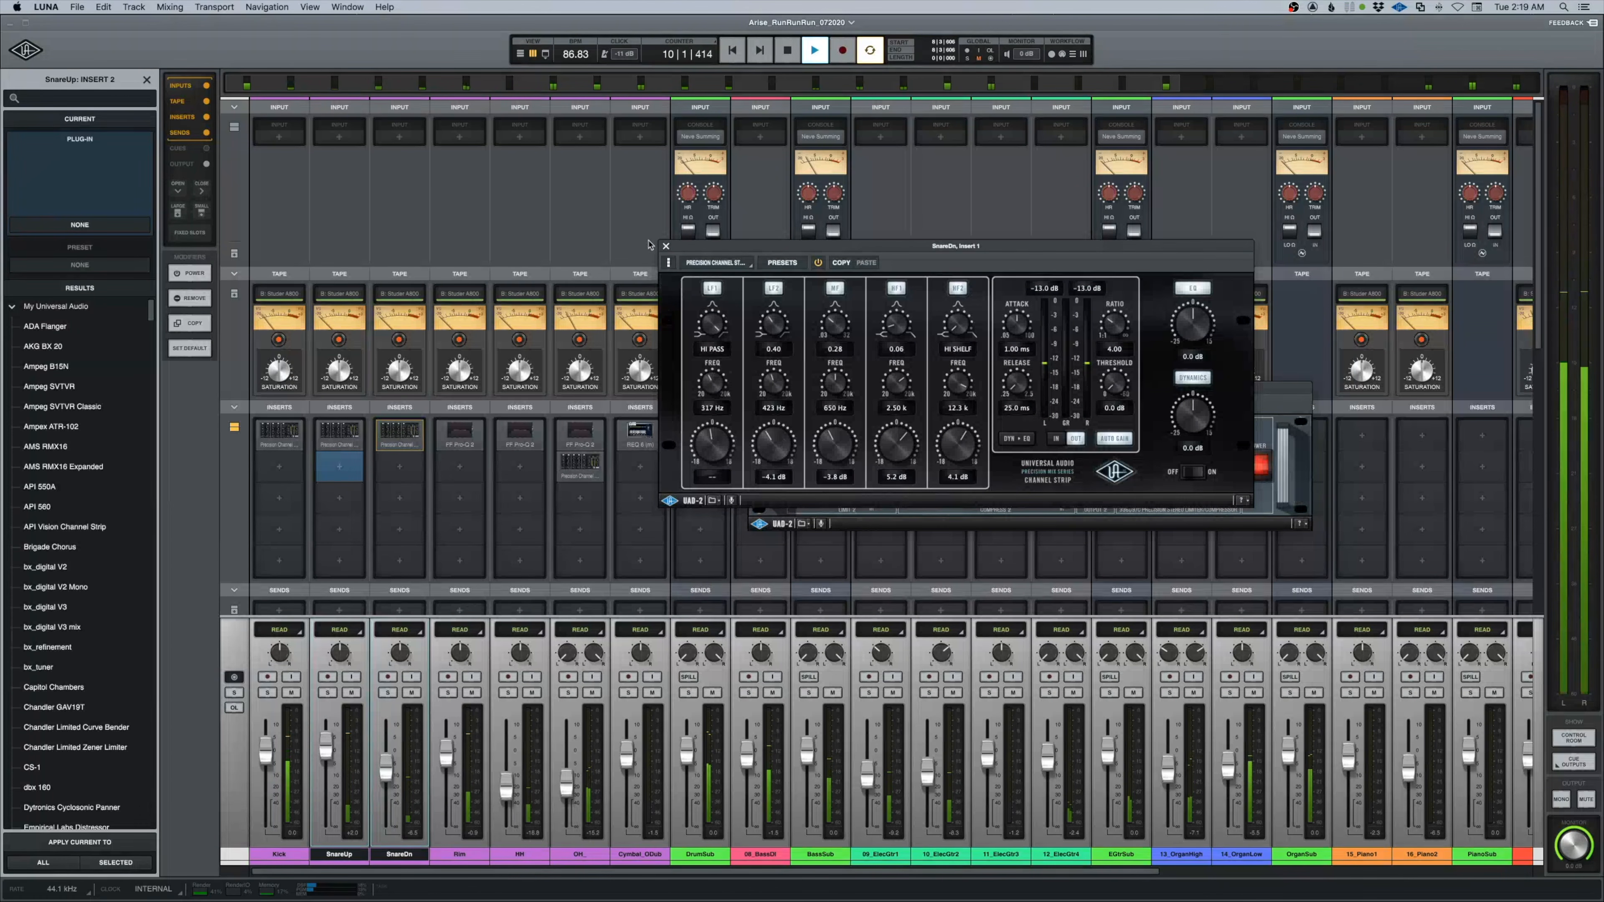
{"action": "left_click", "coordinate": [665, 246]}
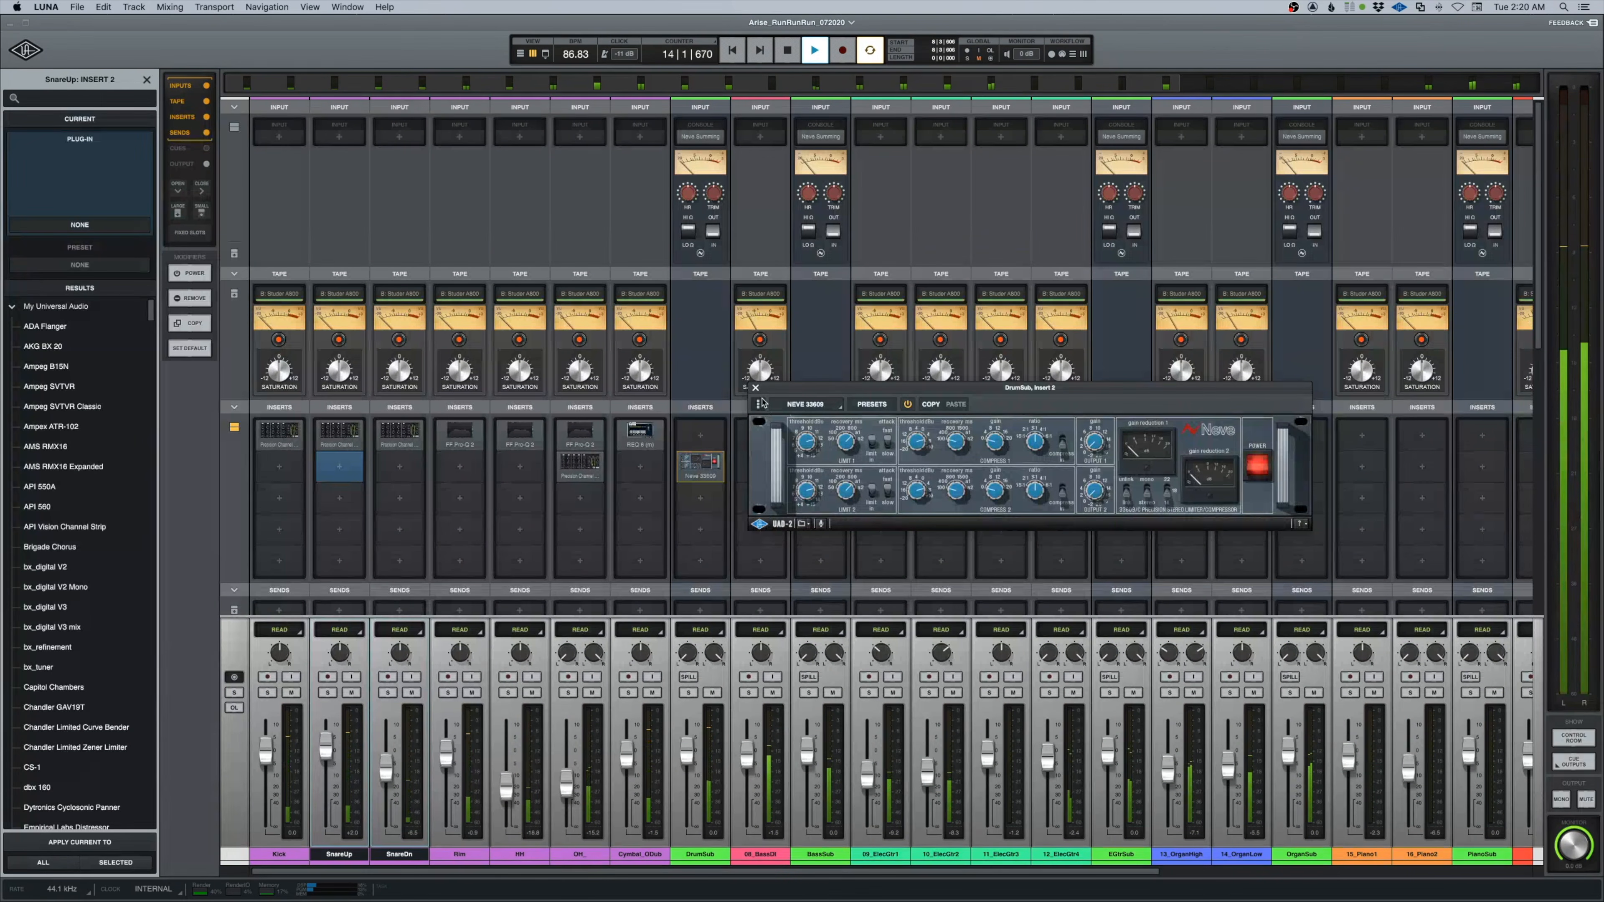
Close the Neve 33609, stop playback, and play 08_BassDI soloed.
{"action": "left_click", "coordinate": [756, 388]}
{"action": "key", "text": "space"}
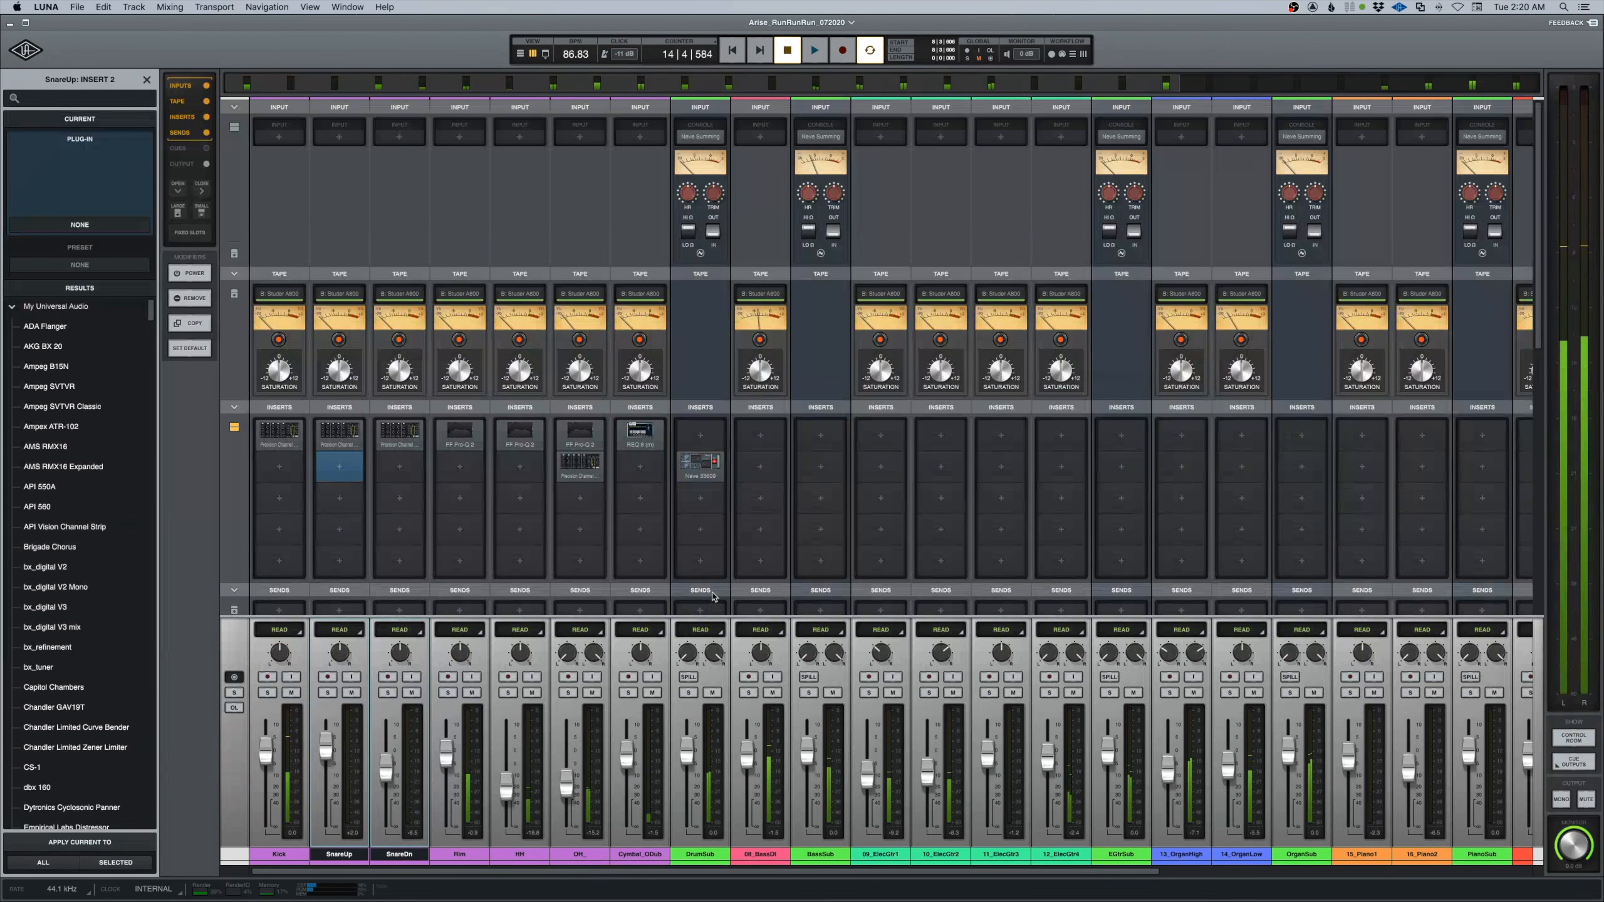
{"action": "scroll", "coordinate": [689, 538], "scroll_direction": "right", "scroll_amount": 5}
{"action": "scroll", "coordinate": [688, 539], "scroll_direction": "left", "scroll_amount": 4}
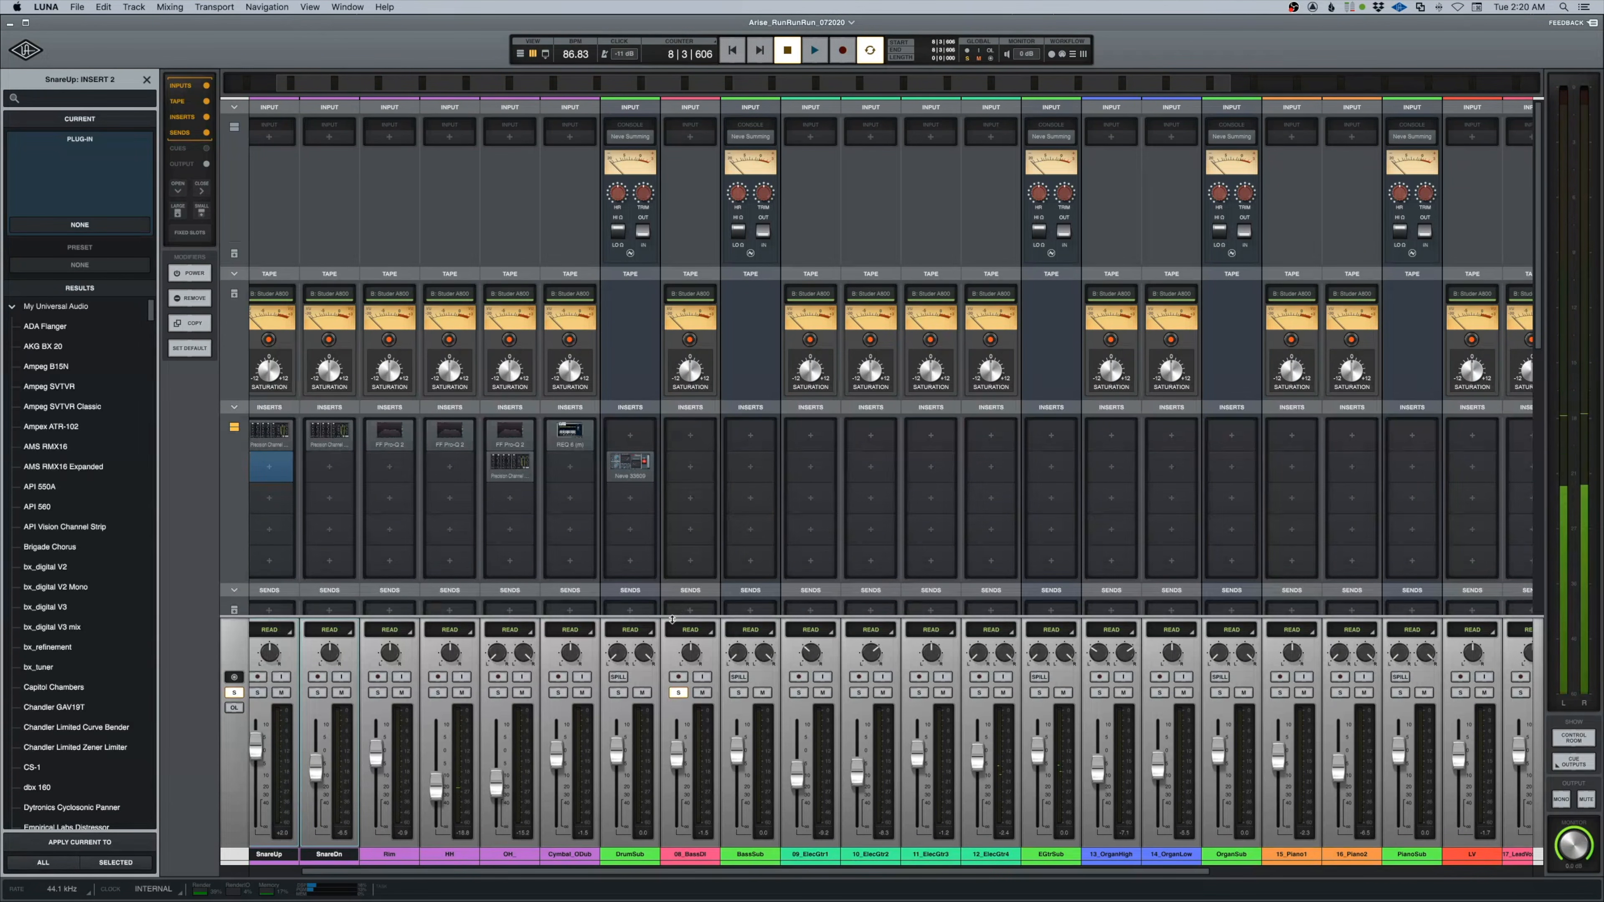
{"action": "key", "text": "space"}
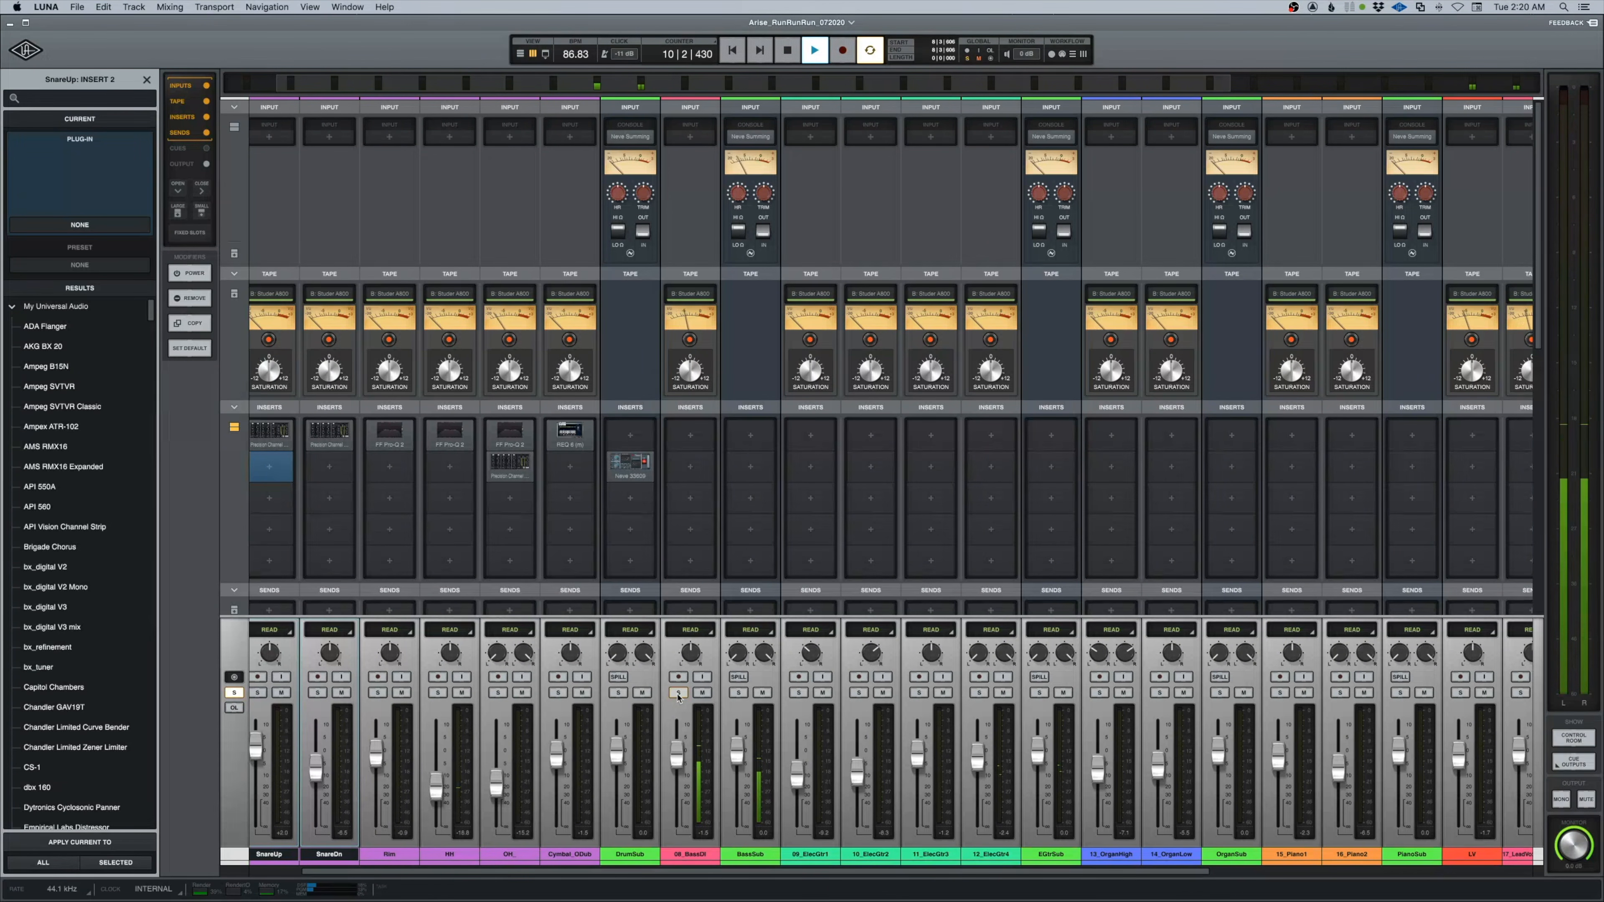
Compare 08_BassDI soloed and in the full mix, and lower its fader slightly.
{"action": "left_click", "coordinate": [678, 693]}
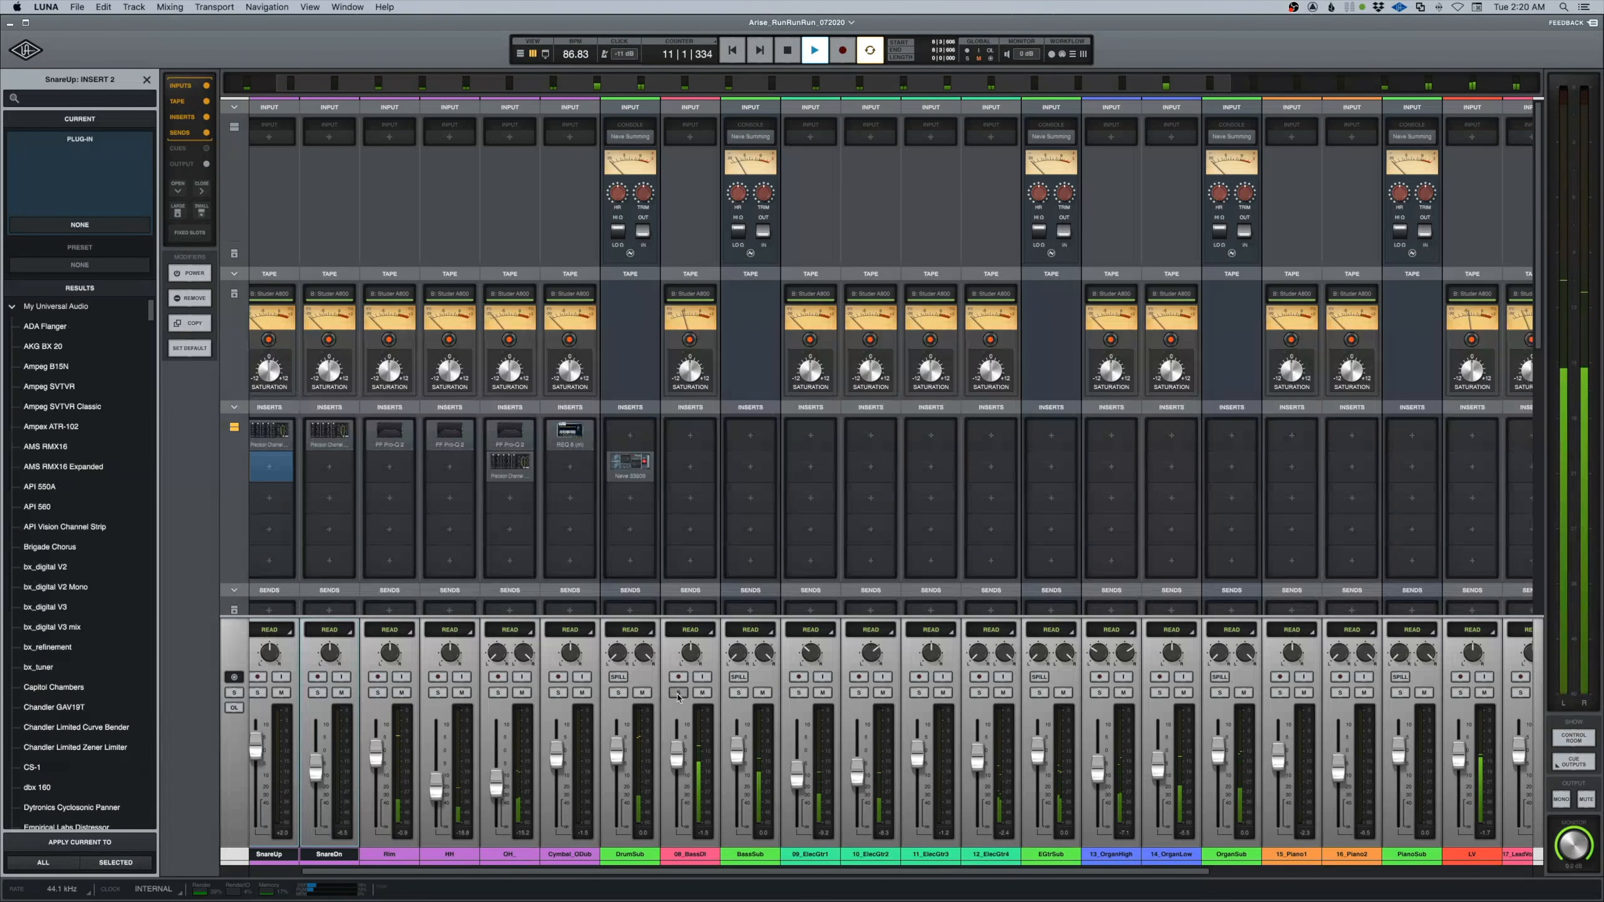
{"action": "left_click", "coordinate": [678, 693]}
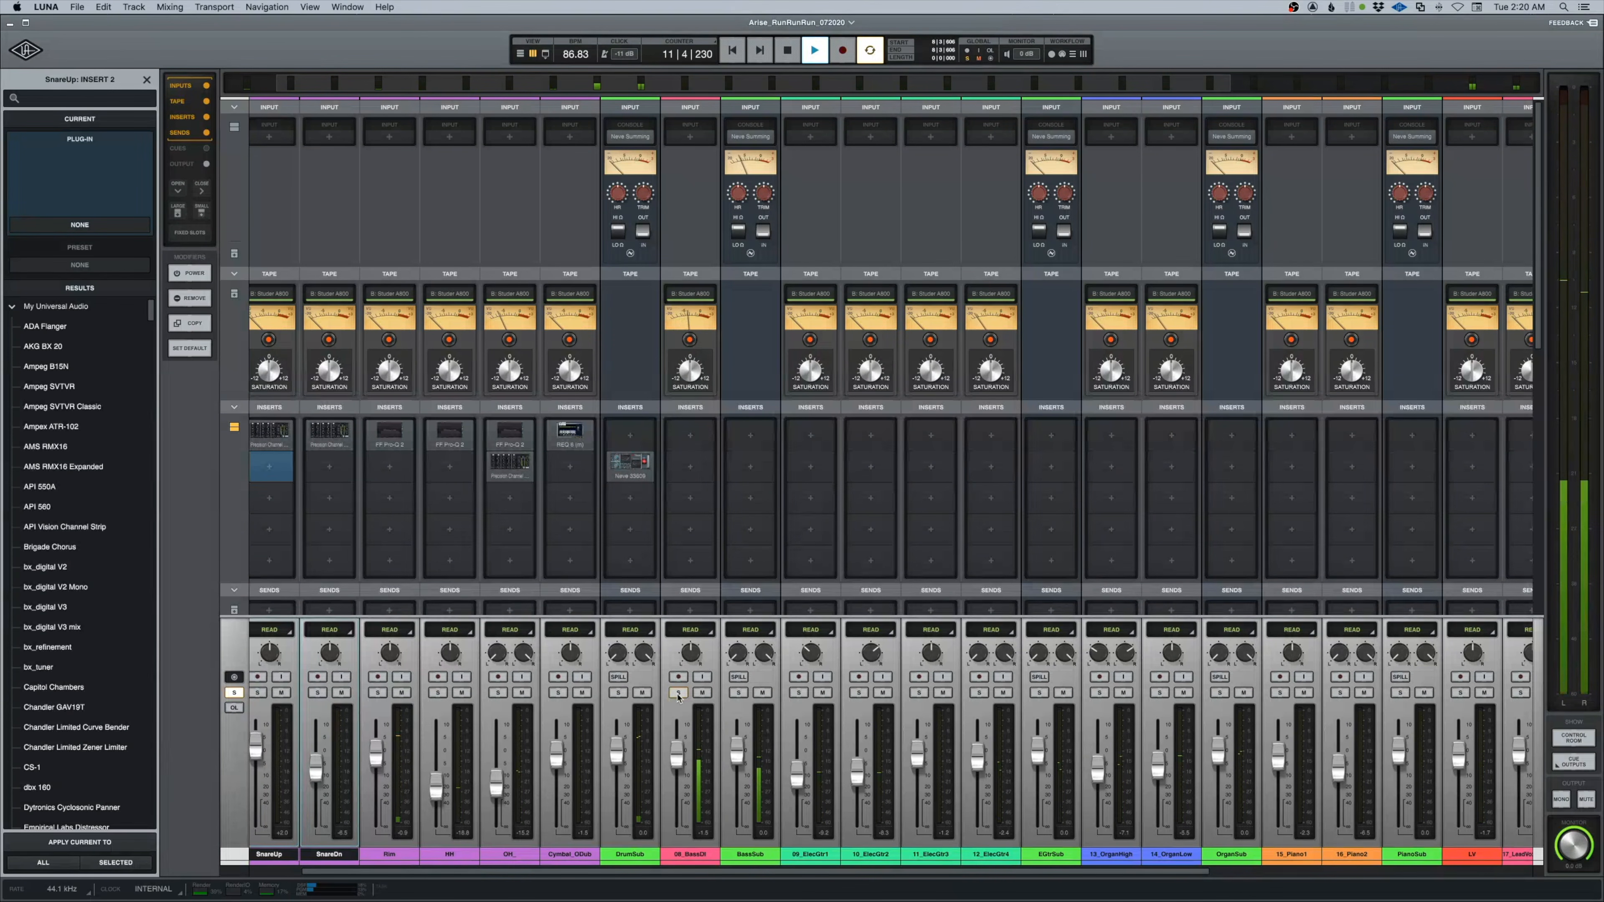
{"action": "left_click_drag", "start_coordinate": [675, 772], "coordinate": [676, 780]}
{"action": "left_click", "coordinate": [678, 693]}
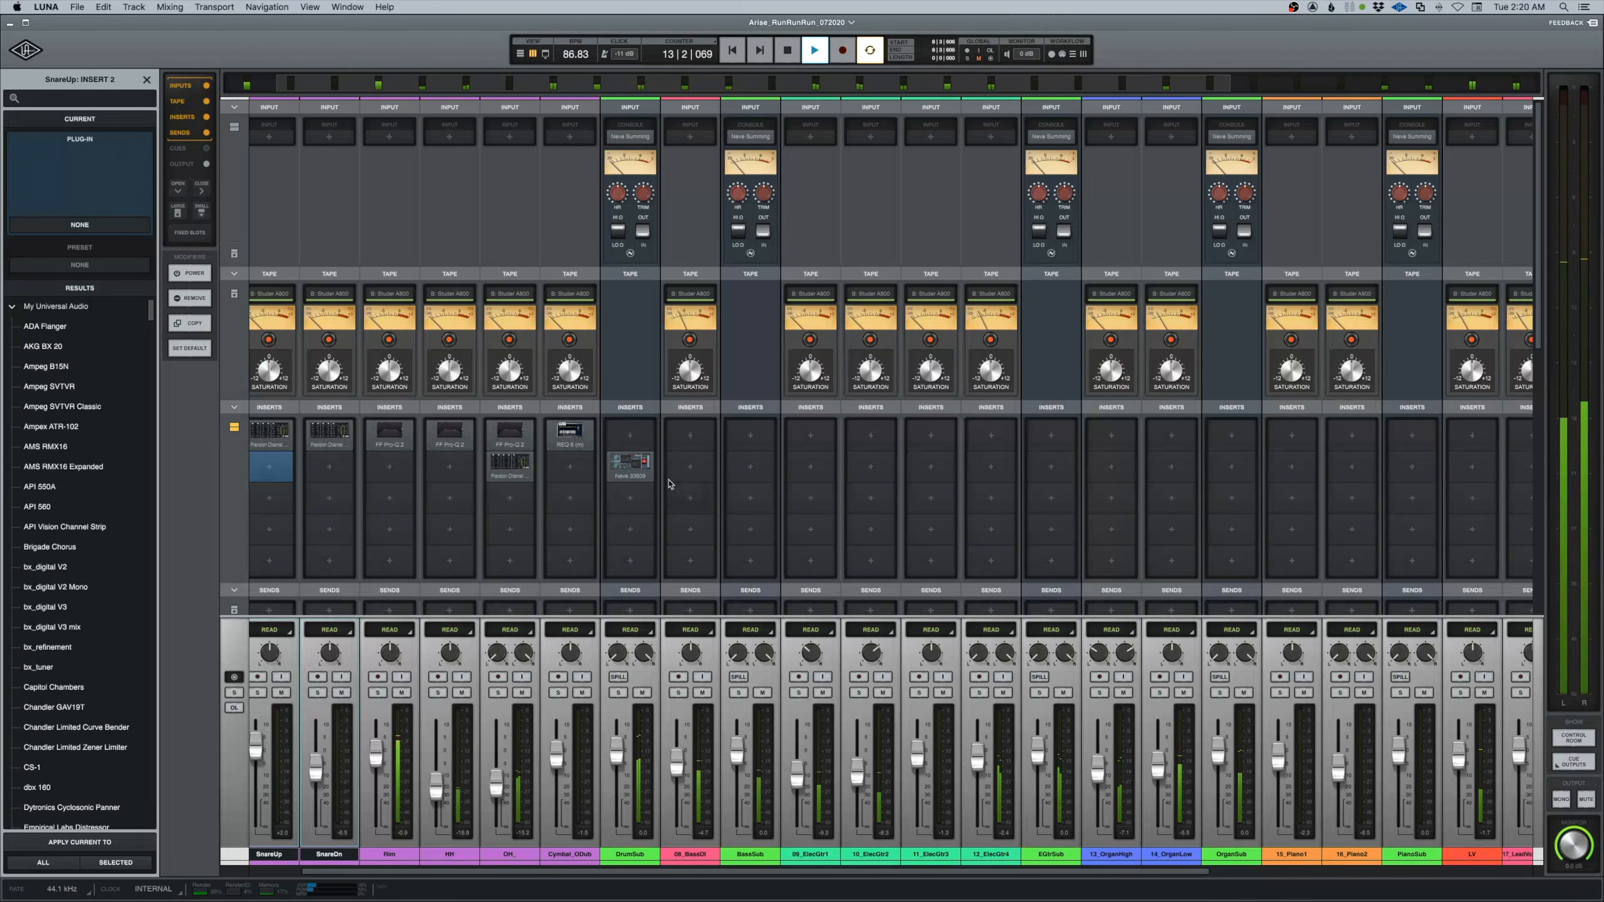
Insert Ampeg SVTVR in 08_BassDI's first slot, move its window clear of the channel, and play the bass soloed.
{"action": "left_click", "coordinate": [691, 434]}
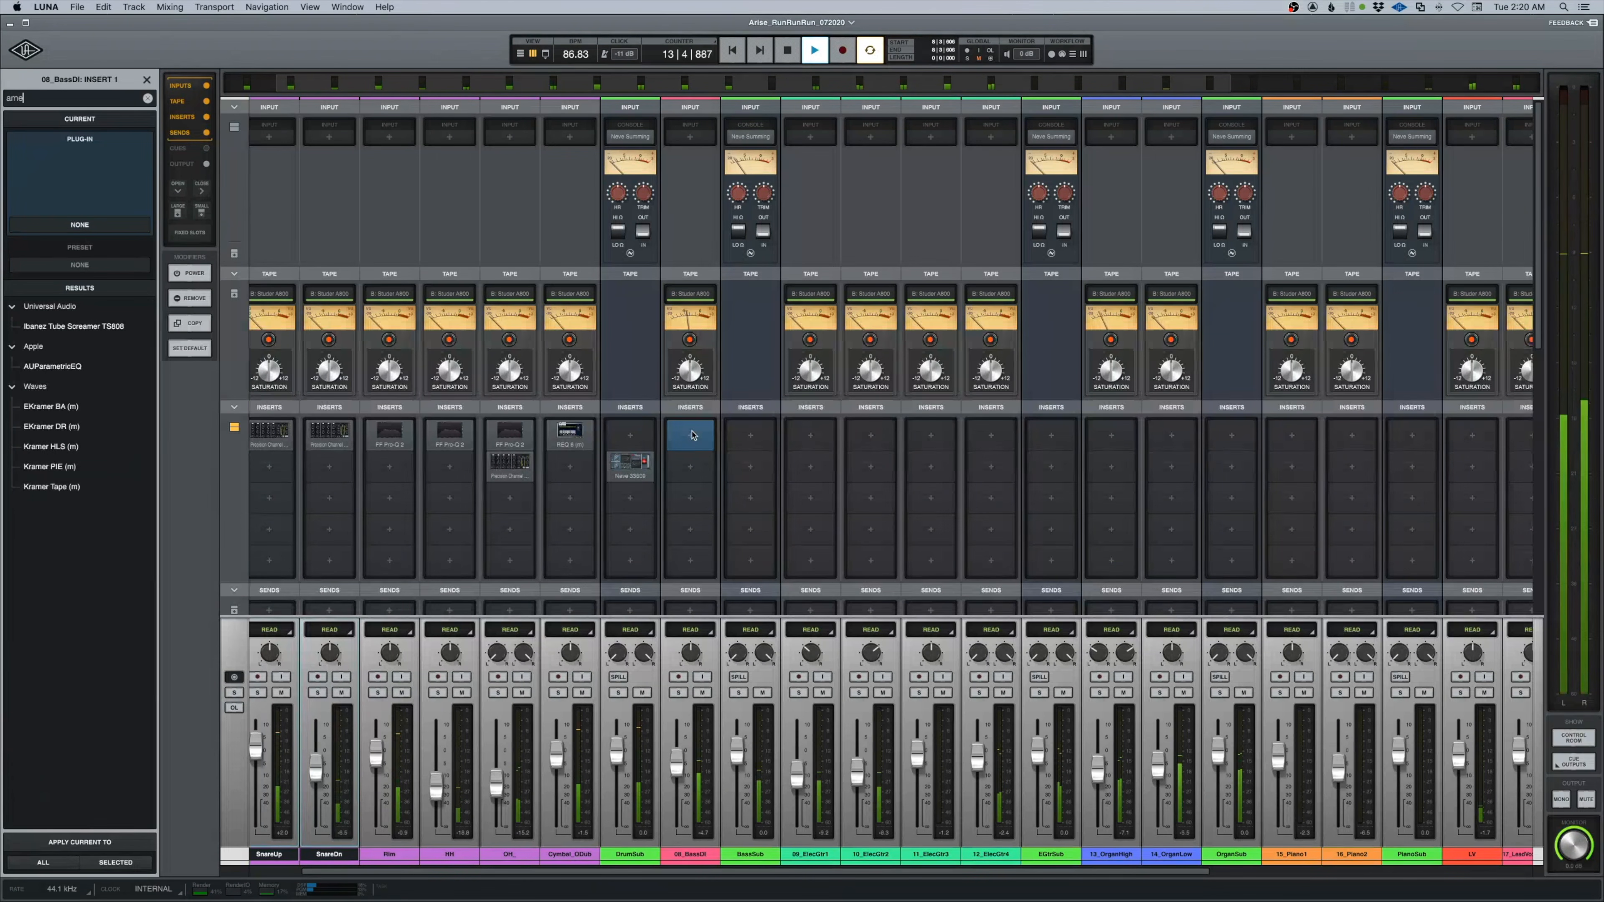
{"action": "type", "text": "ampeg"}
{"action": "left_click_drag", "start_coordinate": [1037, 254], "coordinate": [920, 234]}
{"action": "key", "text": "space"}
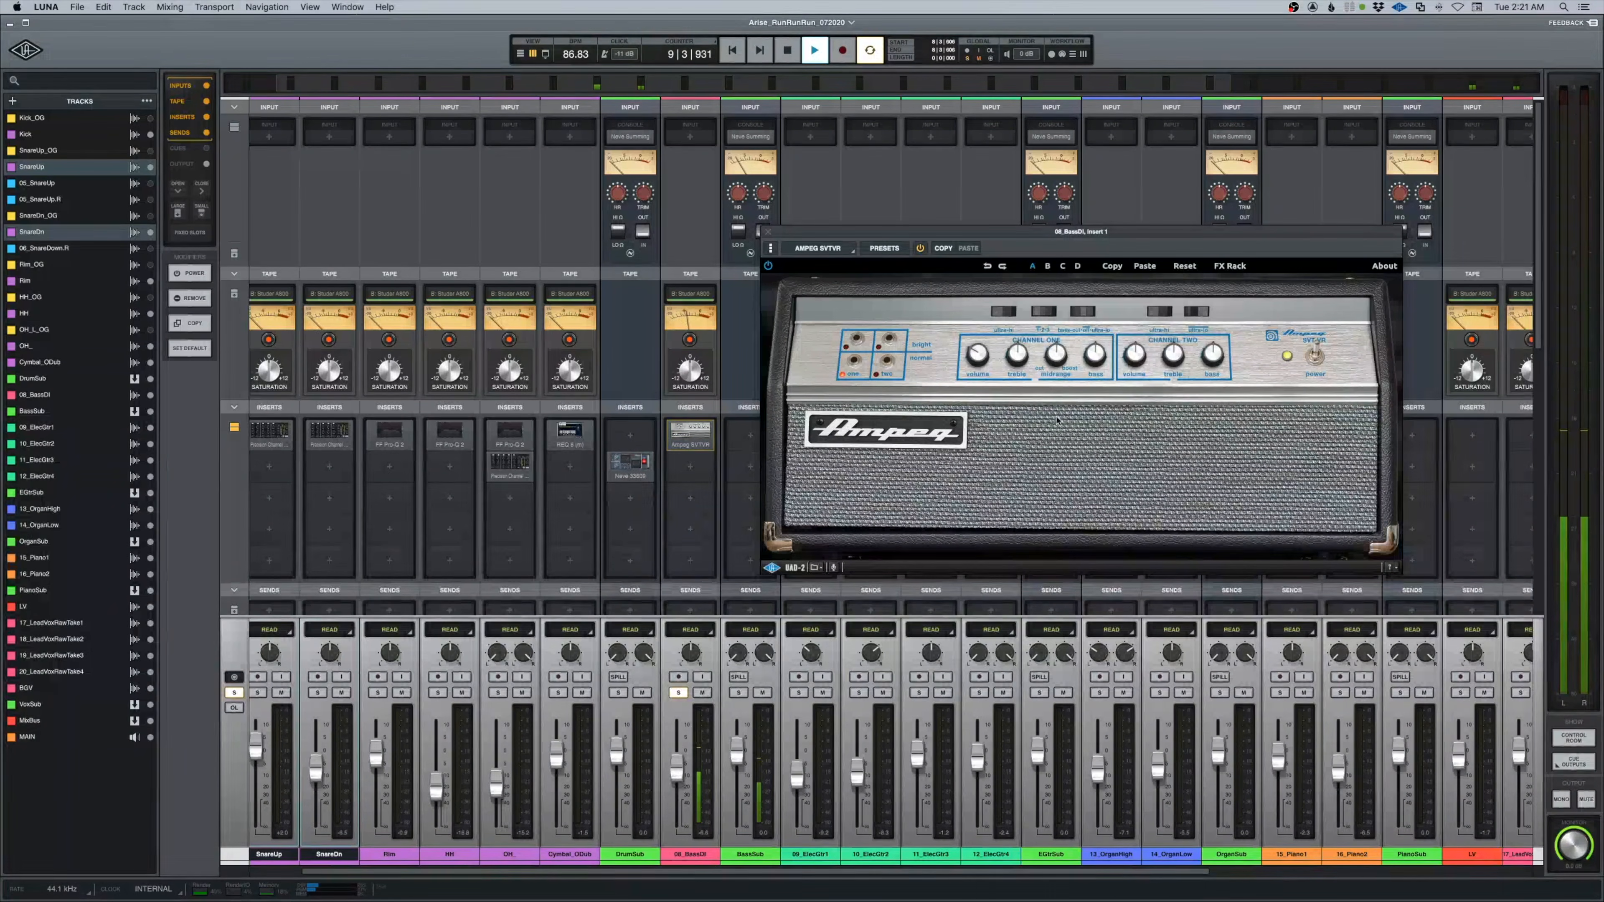
Show the Ampeg SVTVR's FX Rack, stop playback, and choose the setting with 8x10 cabinet chain 02 and Smooth at 10.0 kHz.
{"action": "left_click", "coordinate": [1229, 266]}
{"action": "key", "text": "space"}
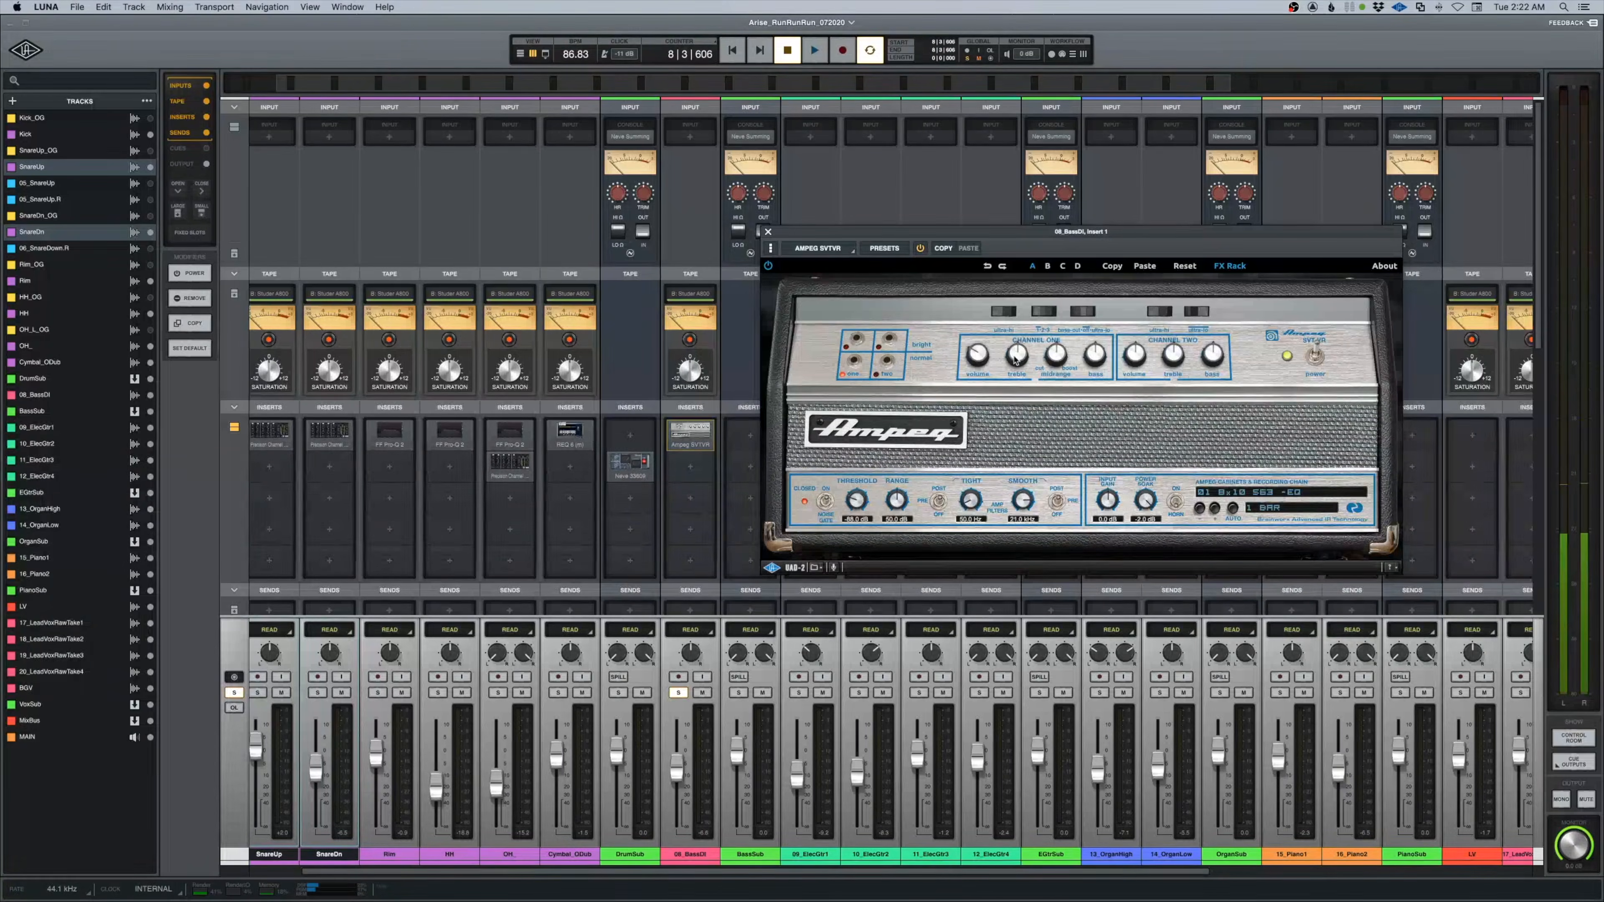
{"action": "left_click", "coordinate": [970, 414]}
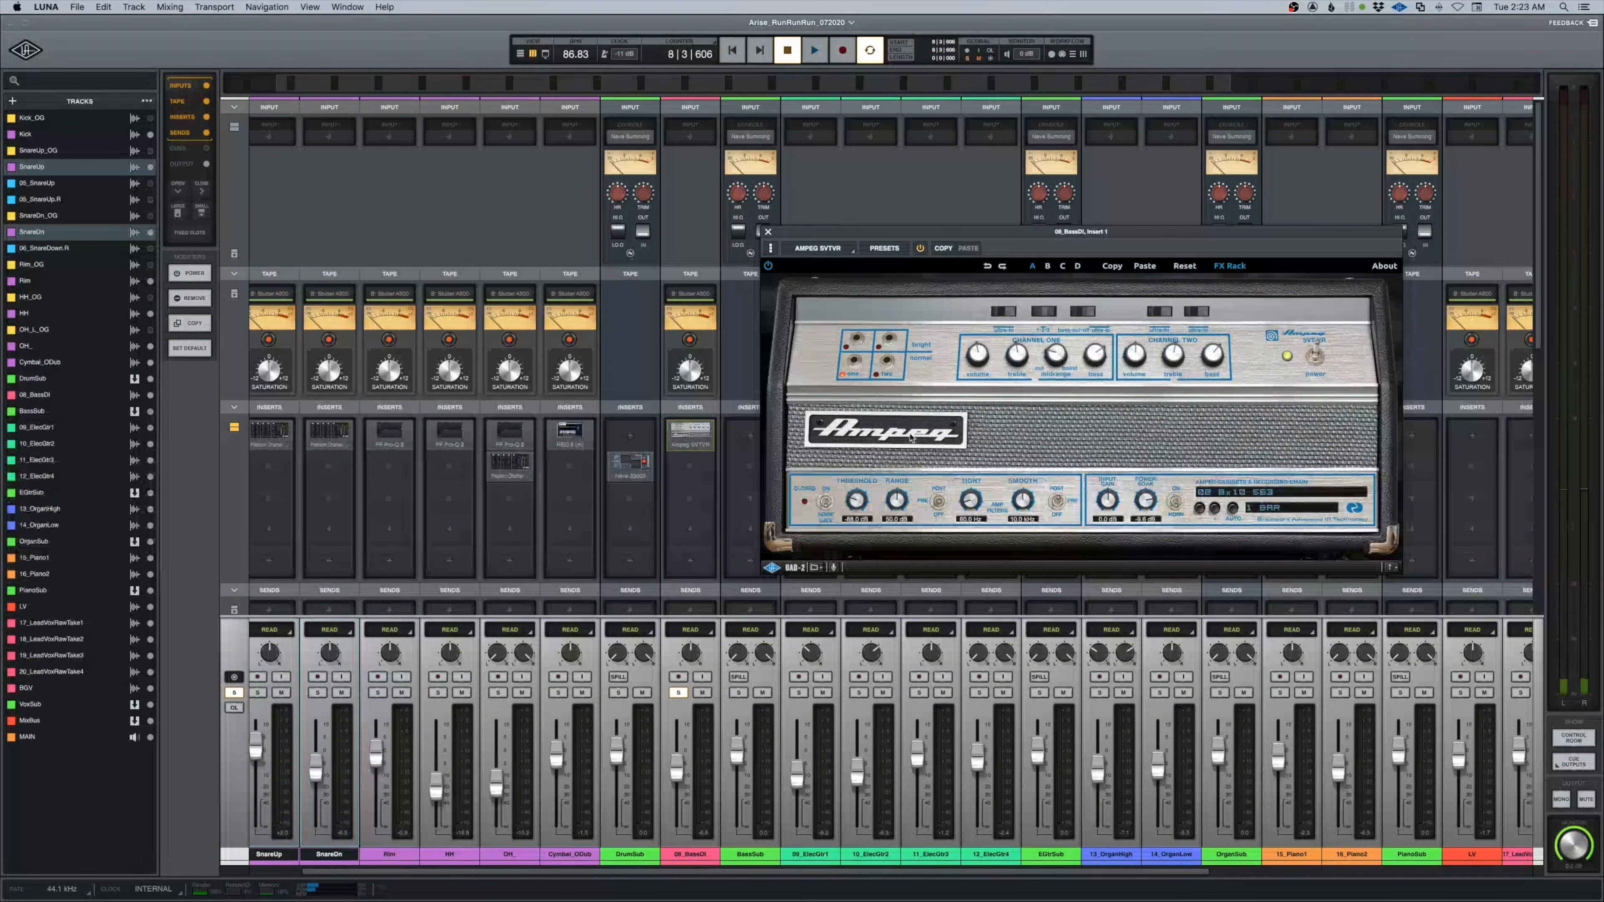
Play the soloed bass and compare its sound with the Ampeg SVTVR bypassed and active.
{"action": "key", "text": "space"}
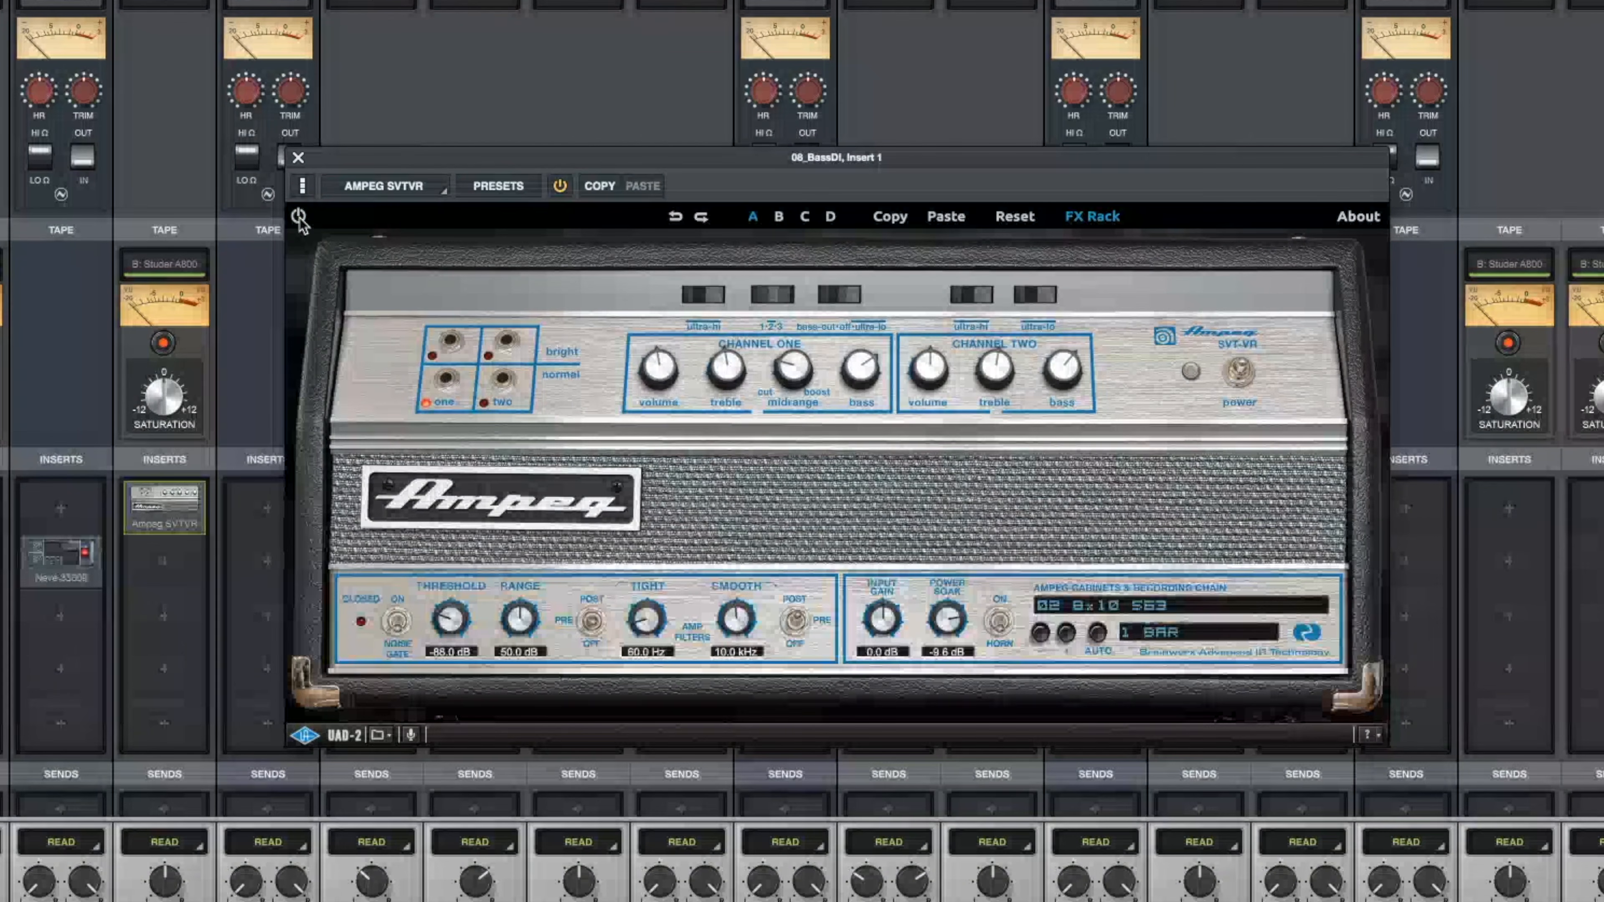
{"action": "left_click", "coordinate": [768, 265]}
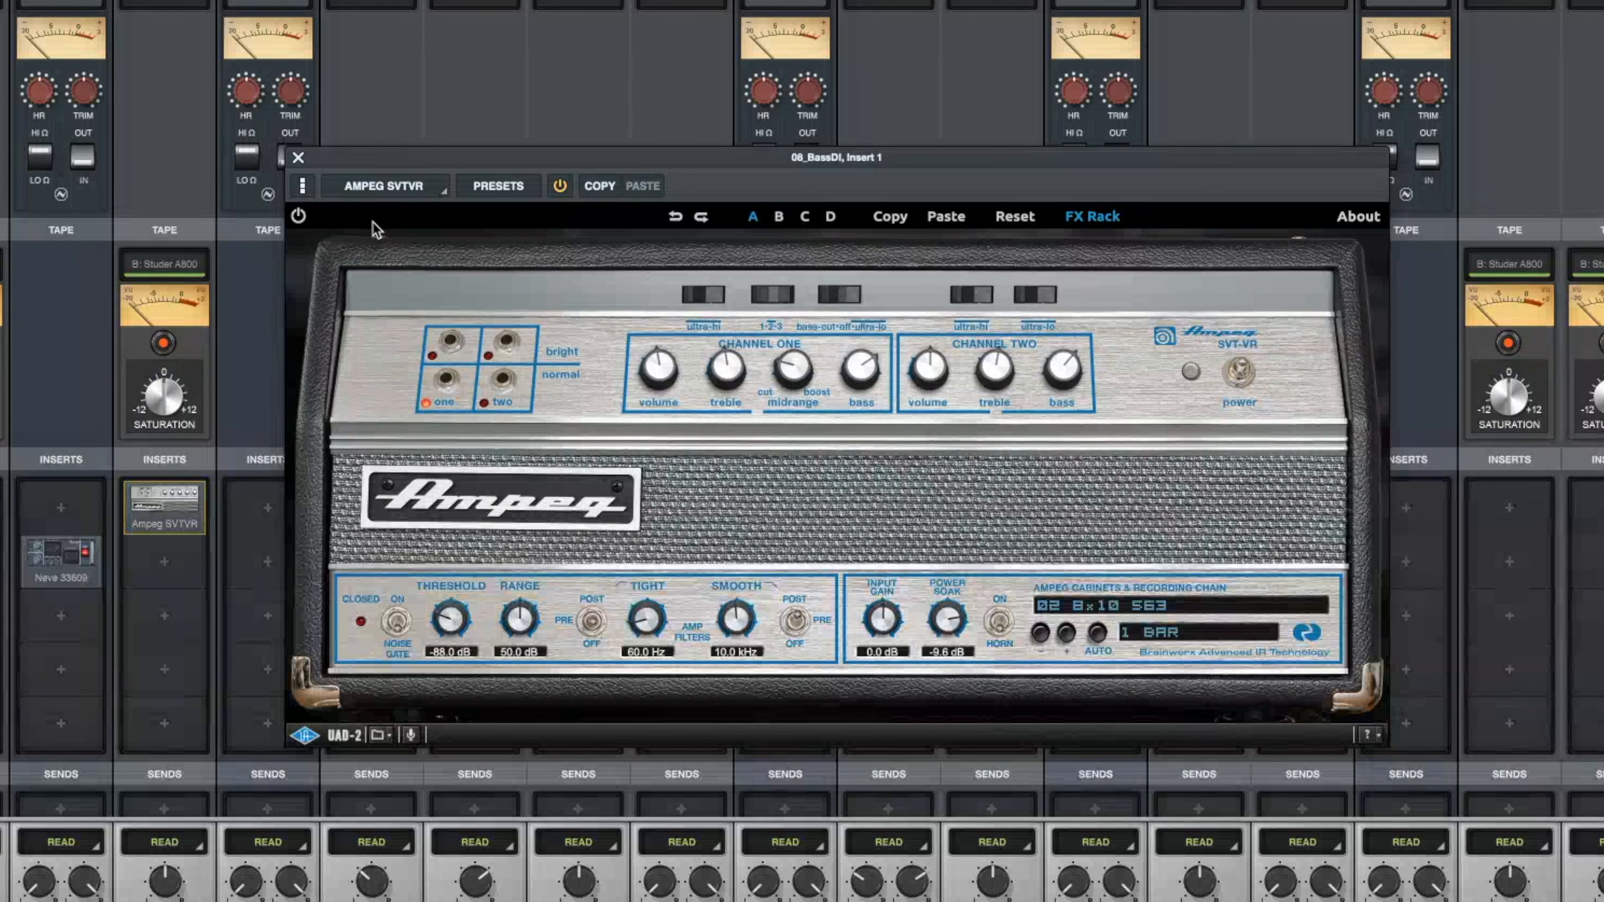
{"action": "left_click", "coordinate": [299, 217]}
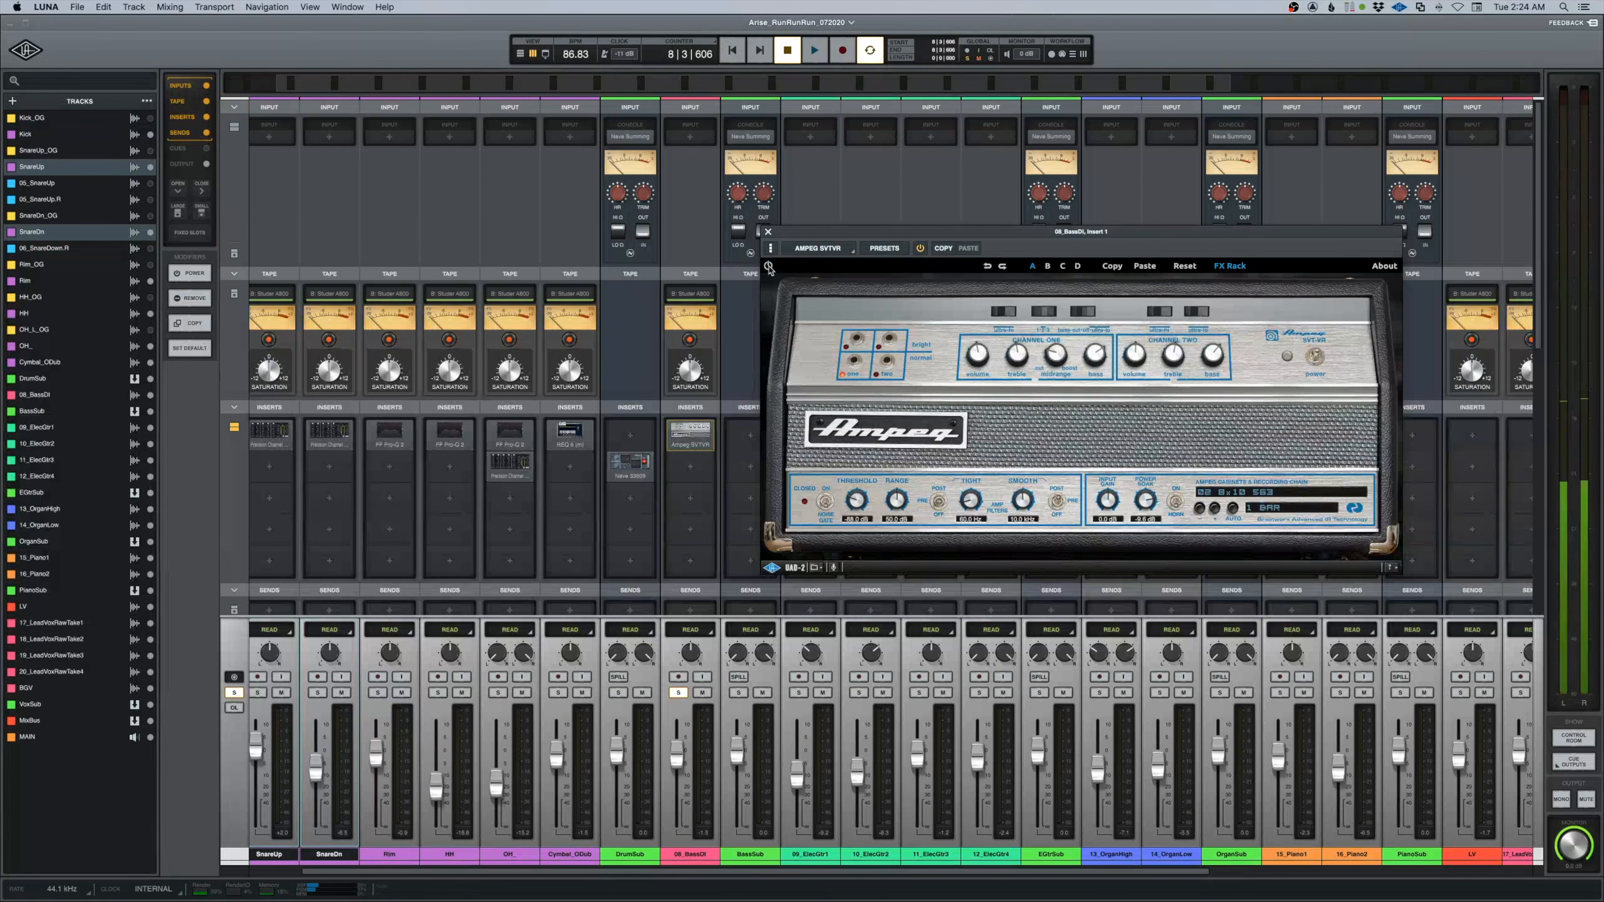
{"action": "key", "text": "space"}
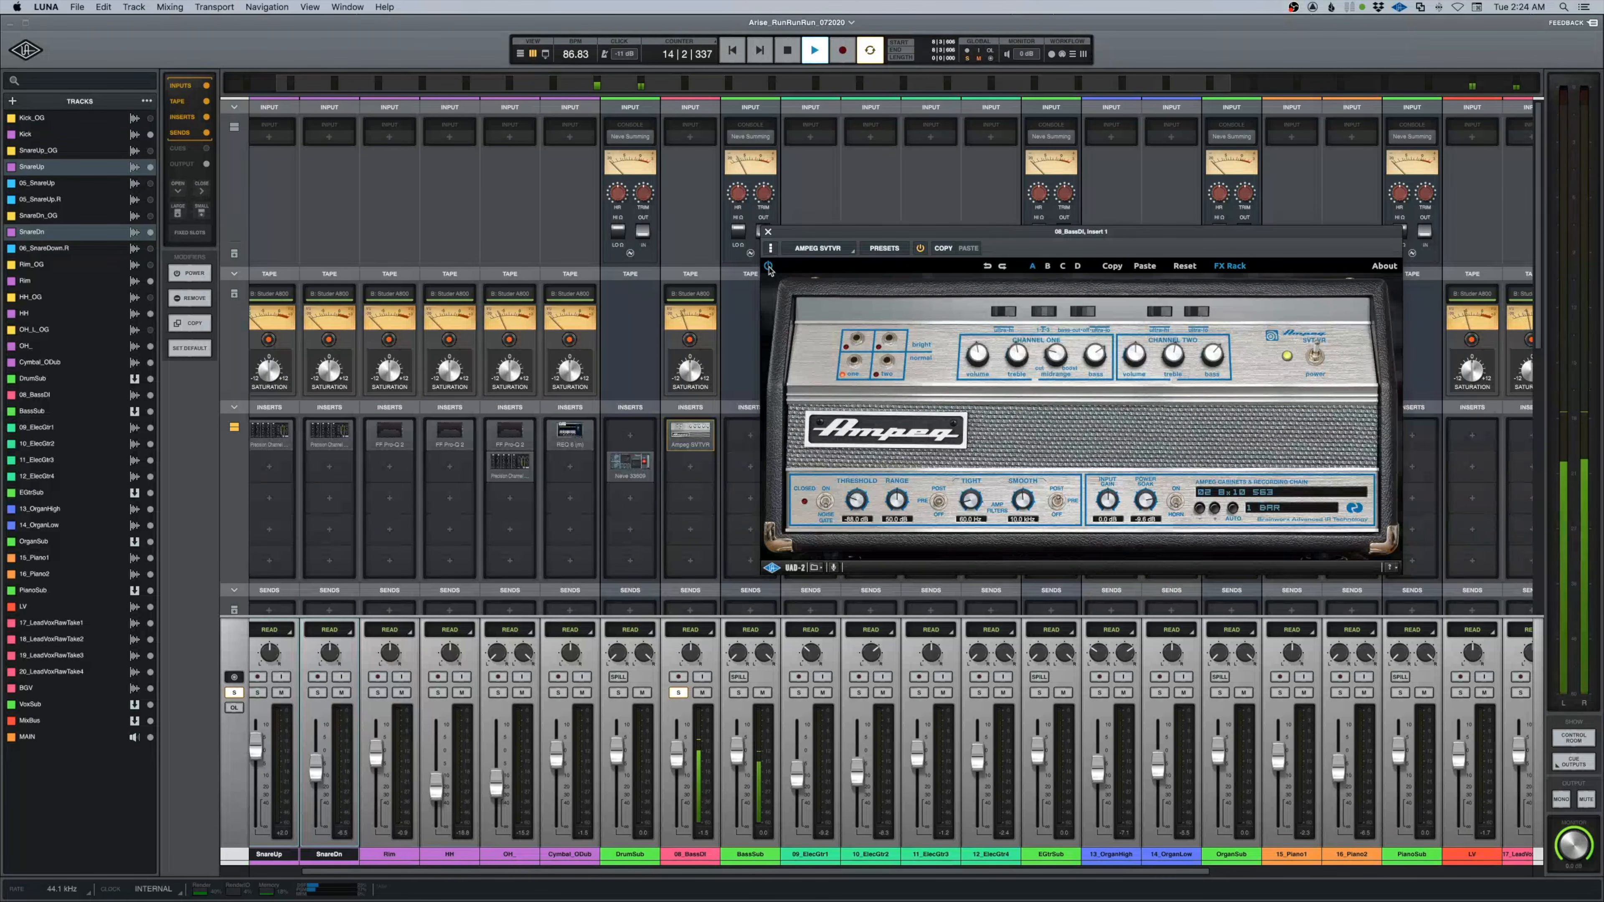
Close the Ampeg SVTVR, lower 08_BassDI's fader slightly, and unsolo the bass.
{"action": "left_click", "coordinate": [768, 233]}
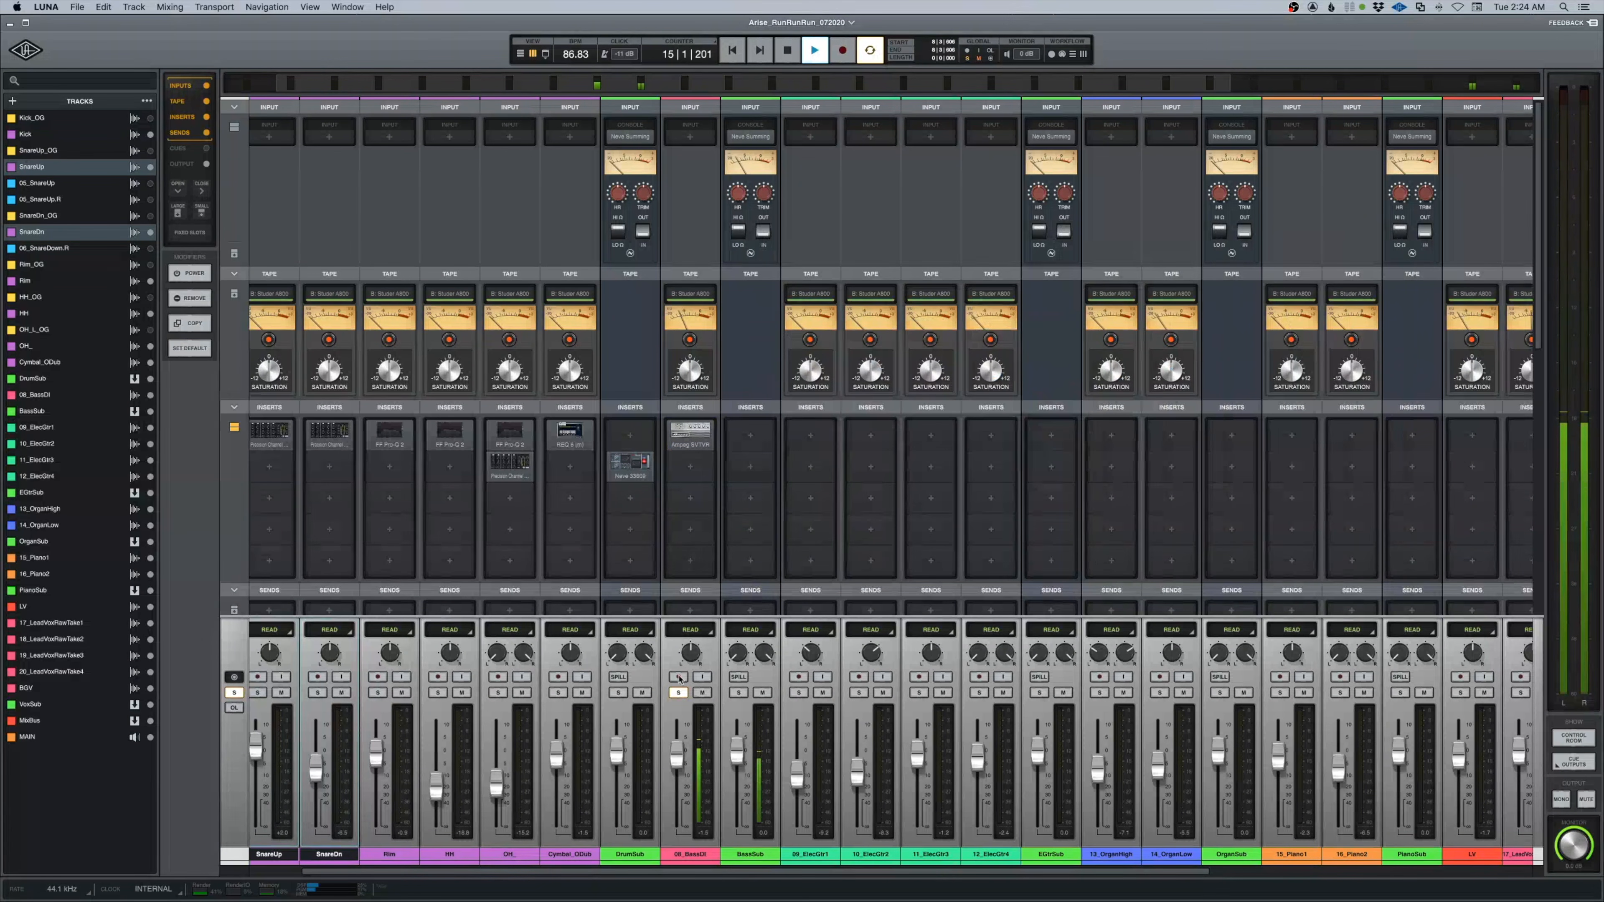
{"action": "mouse_move", "coordinate": [671, 759]}
{"action": "left_mouse_down"}
{"action": "mouse_move", "coordinate": [676, 833]}
{"action": "mouse_move", "coordinate": [676, 774]}
{"action": "left_mouse_up"}
{"action": "left_click", "coordinate": [678, 692]}
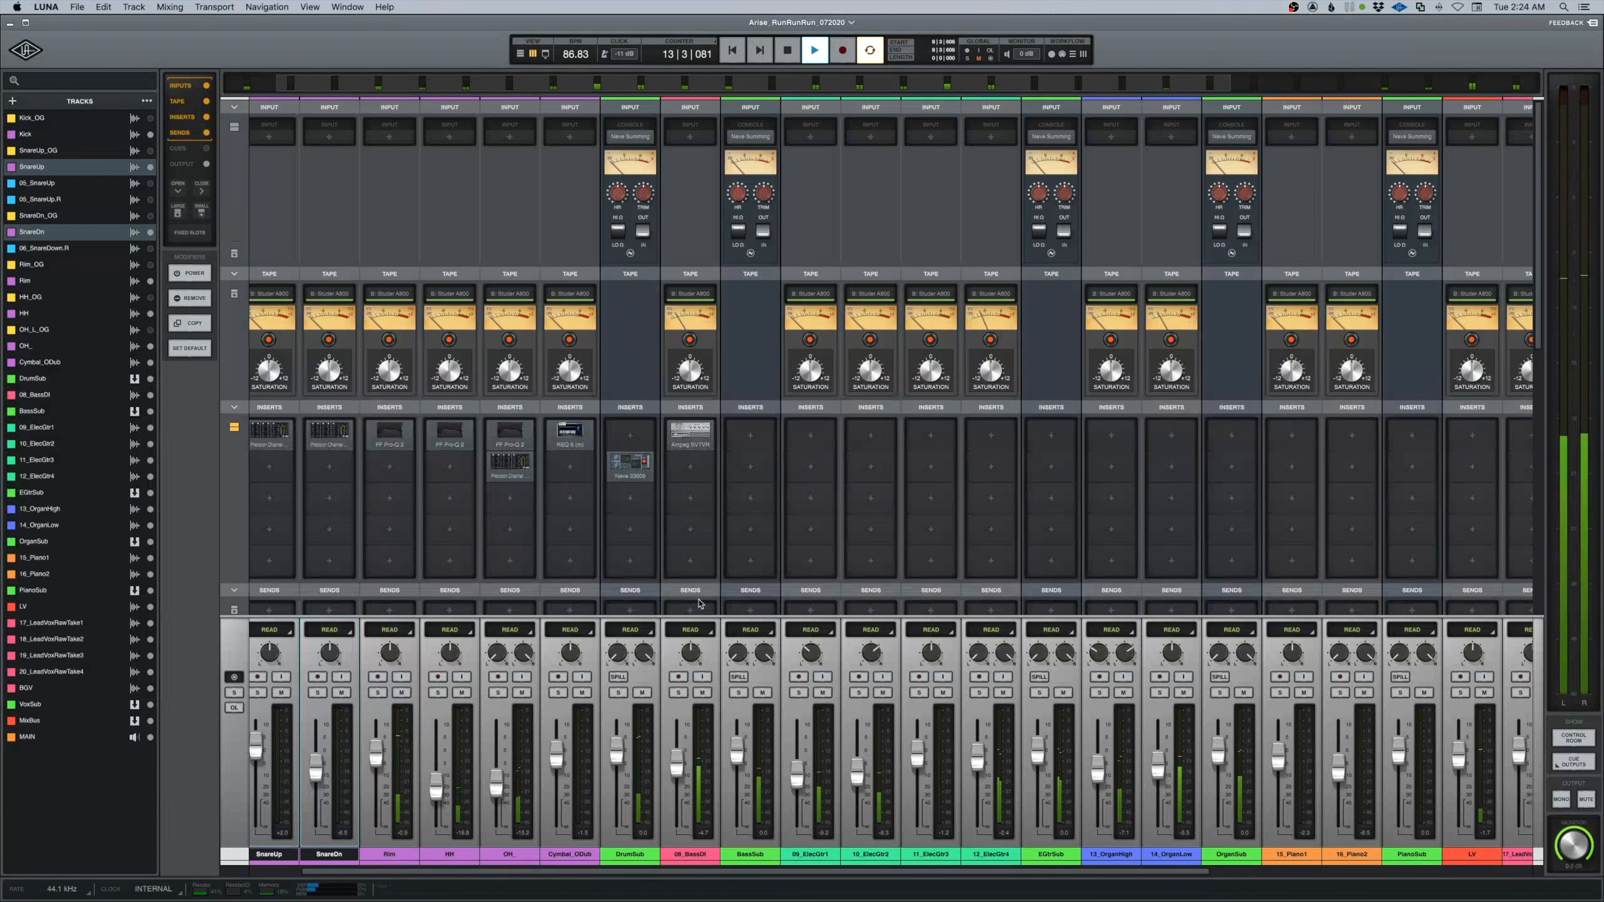
Insert REQ 4 (m) in 08_BassDI's second slot and move its window clear of the channel.
{"action": "left_click", "coordinate": [692, 471]}
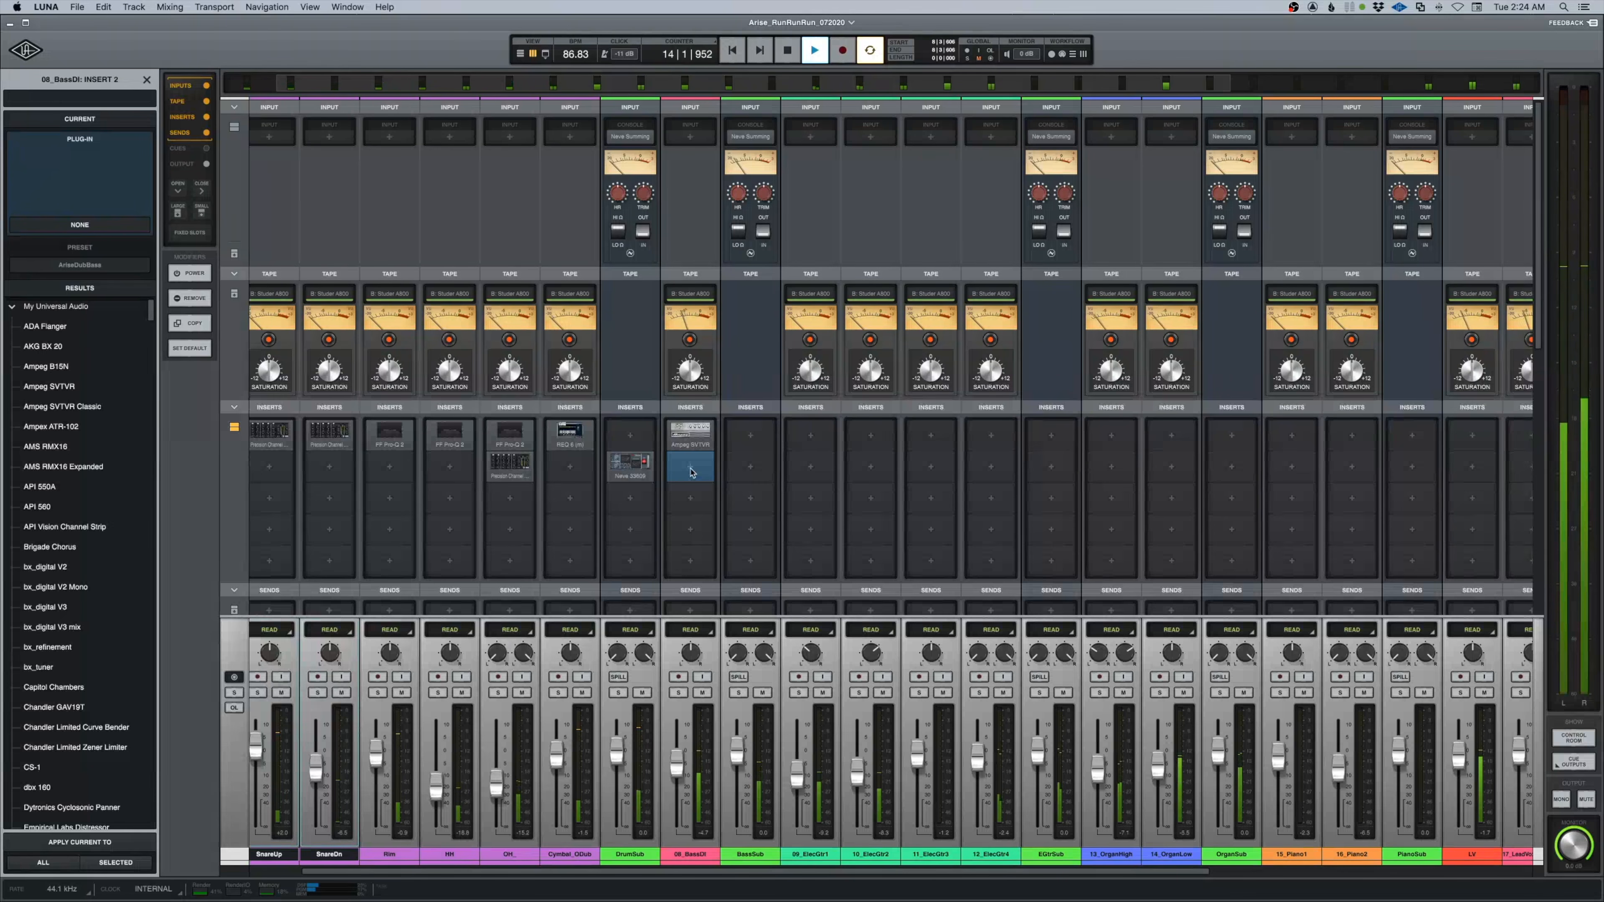
{"action": "type", "text": "req"}
{"action": "left_click", "coordinate": [63, 367]}
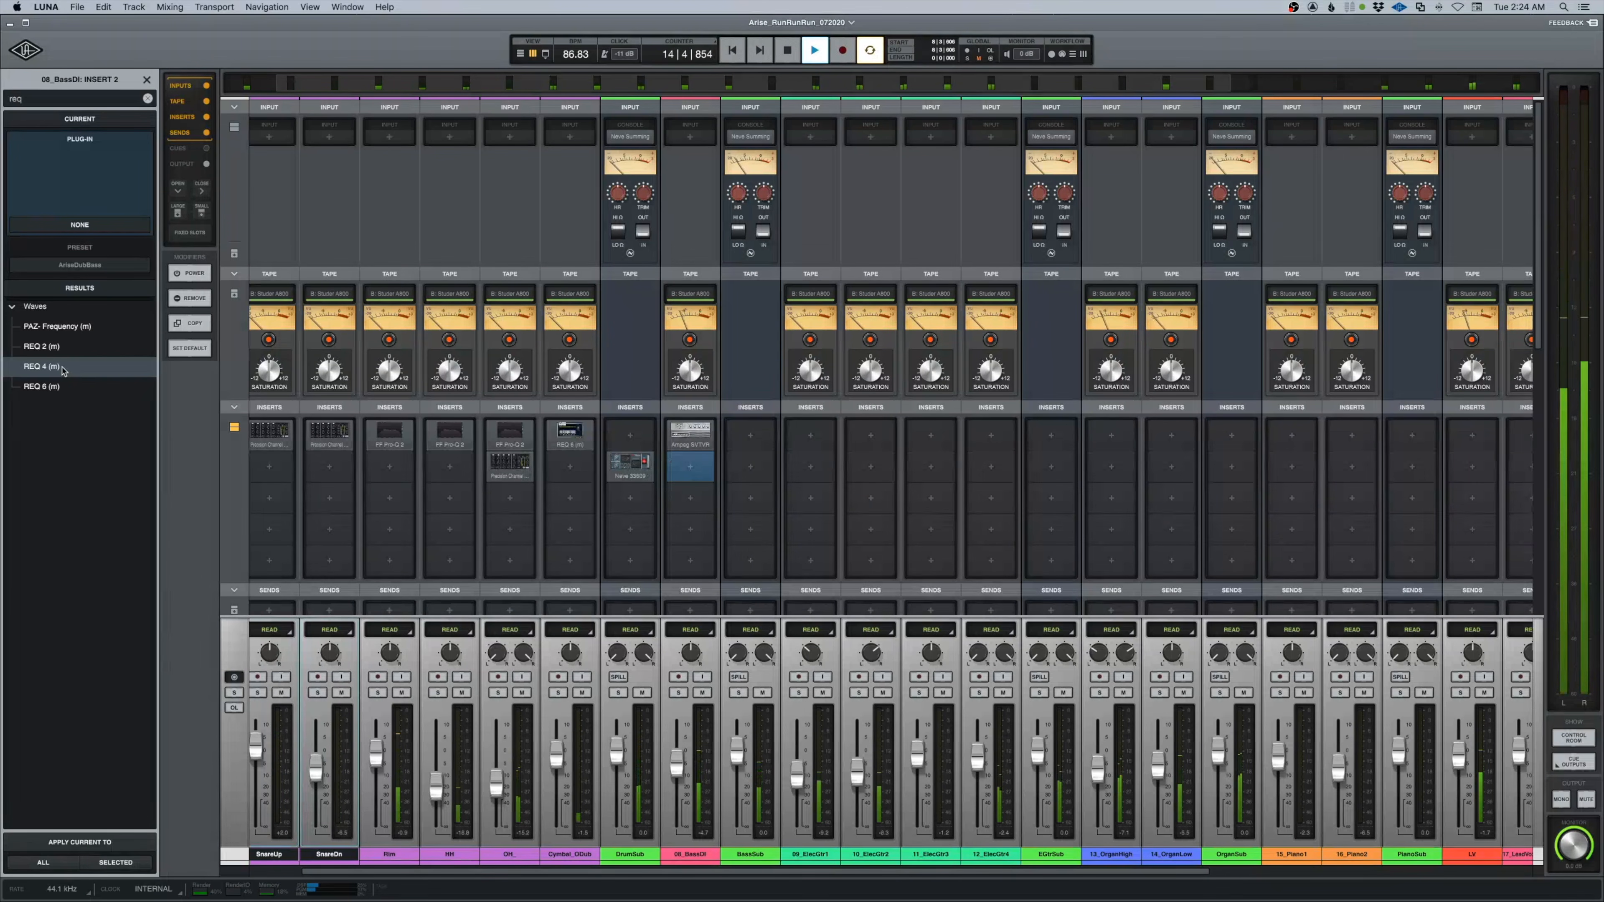
{"action": "left_click_drag", "start_coordinate": [693, 245], "coordinate": [1019, 329]}
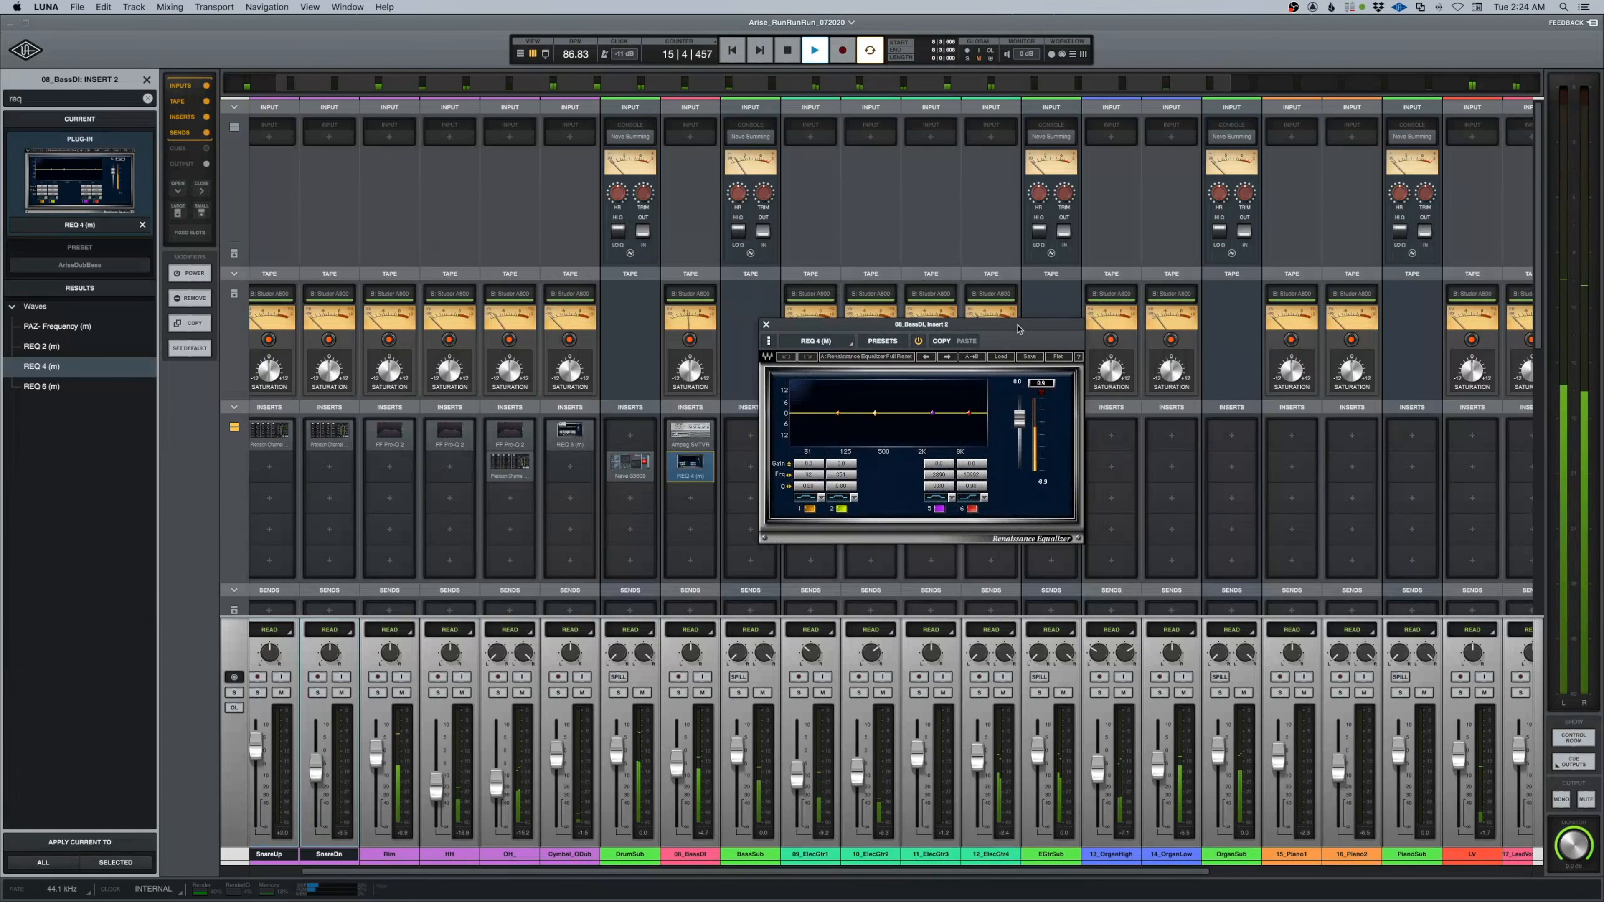
Make REQ 4's band 1 a high-pass filter, lower its cutoff slightly, cut band 2 a little, and close the equalizer.
{"action": "left_click", "coordinate": [807, 499]}
{"action": "left_click", "coordinate": [807, 498]}
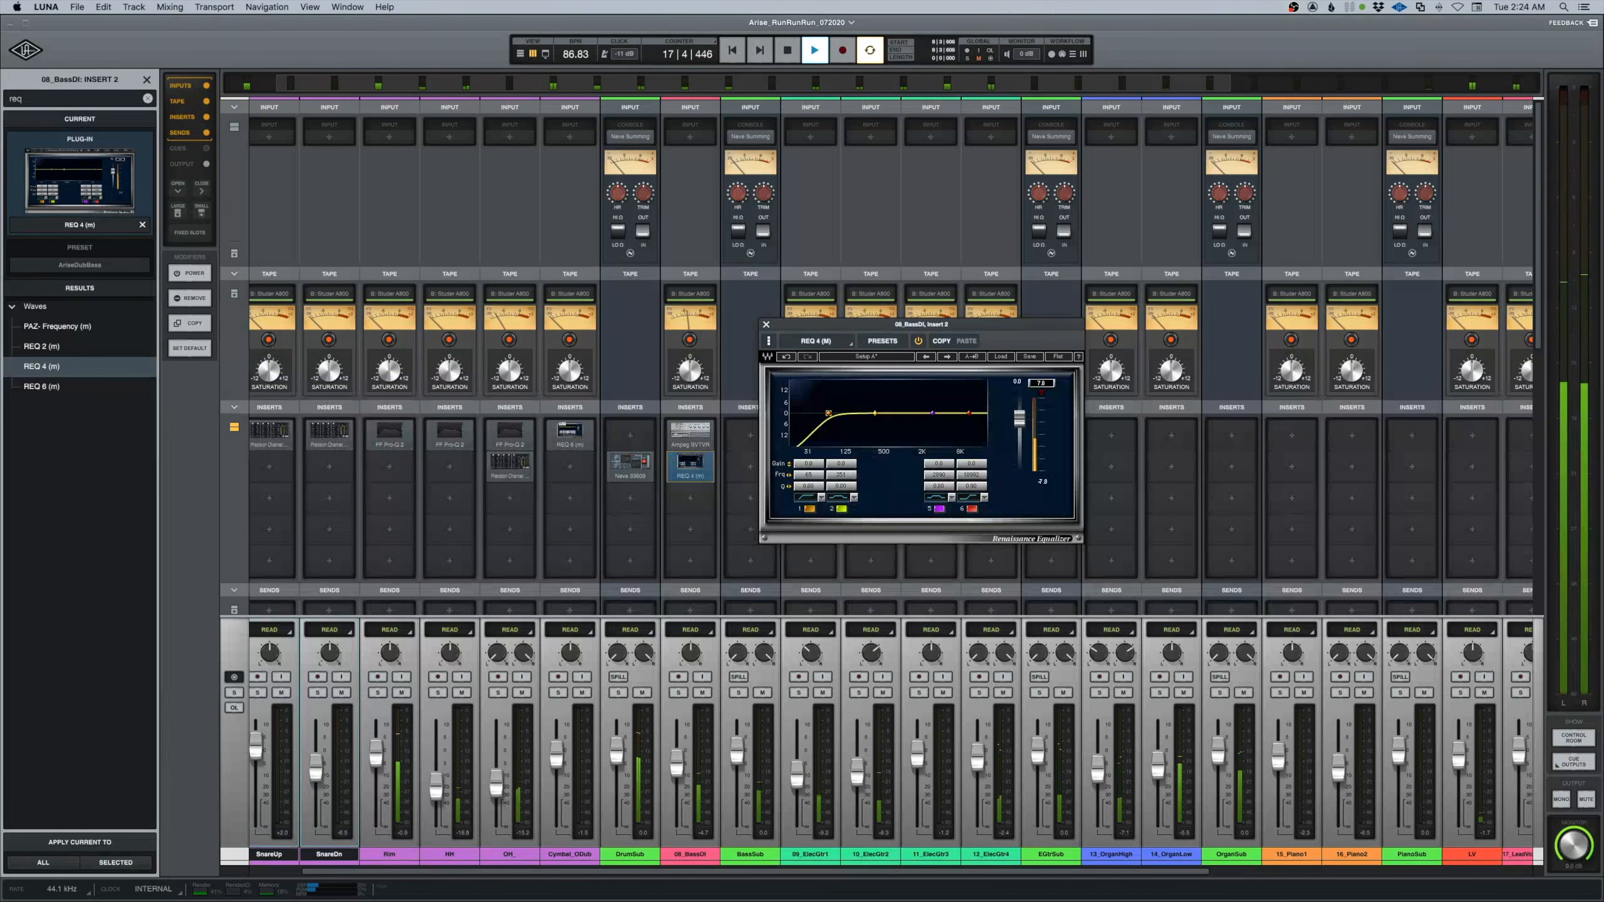
{"action": "left_click_drag", "start_coordinate": [827, 413], "coordinate": [820, 413]}
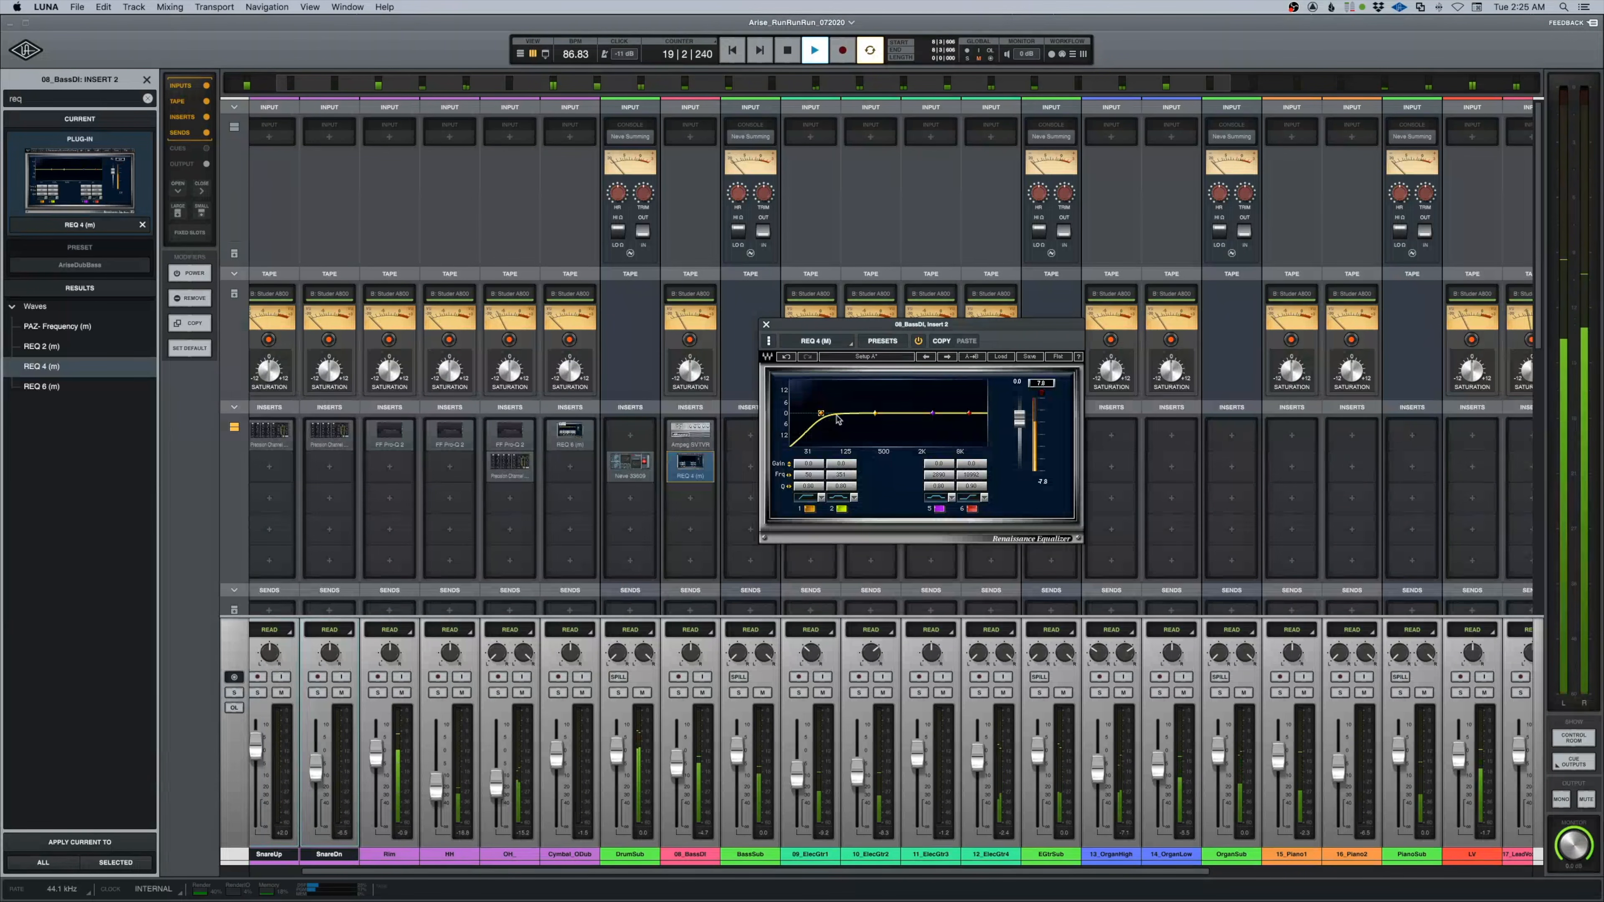
{"action": "left_click_drag", "start_coordinate": [875, 413], "coordinate": [873, 414]}
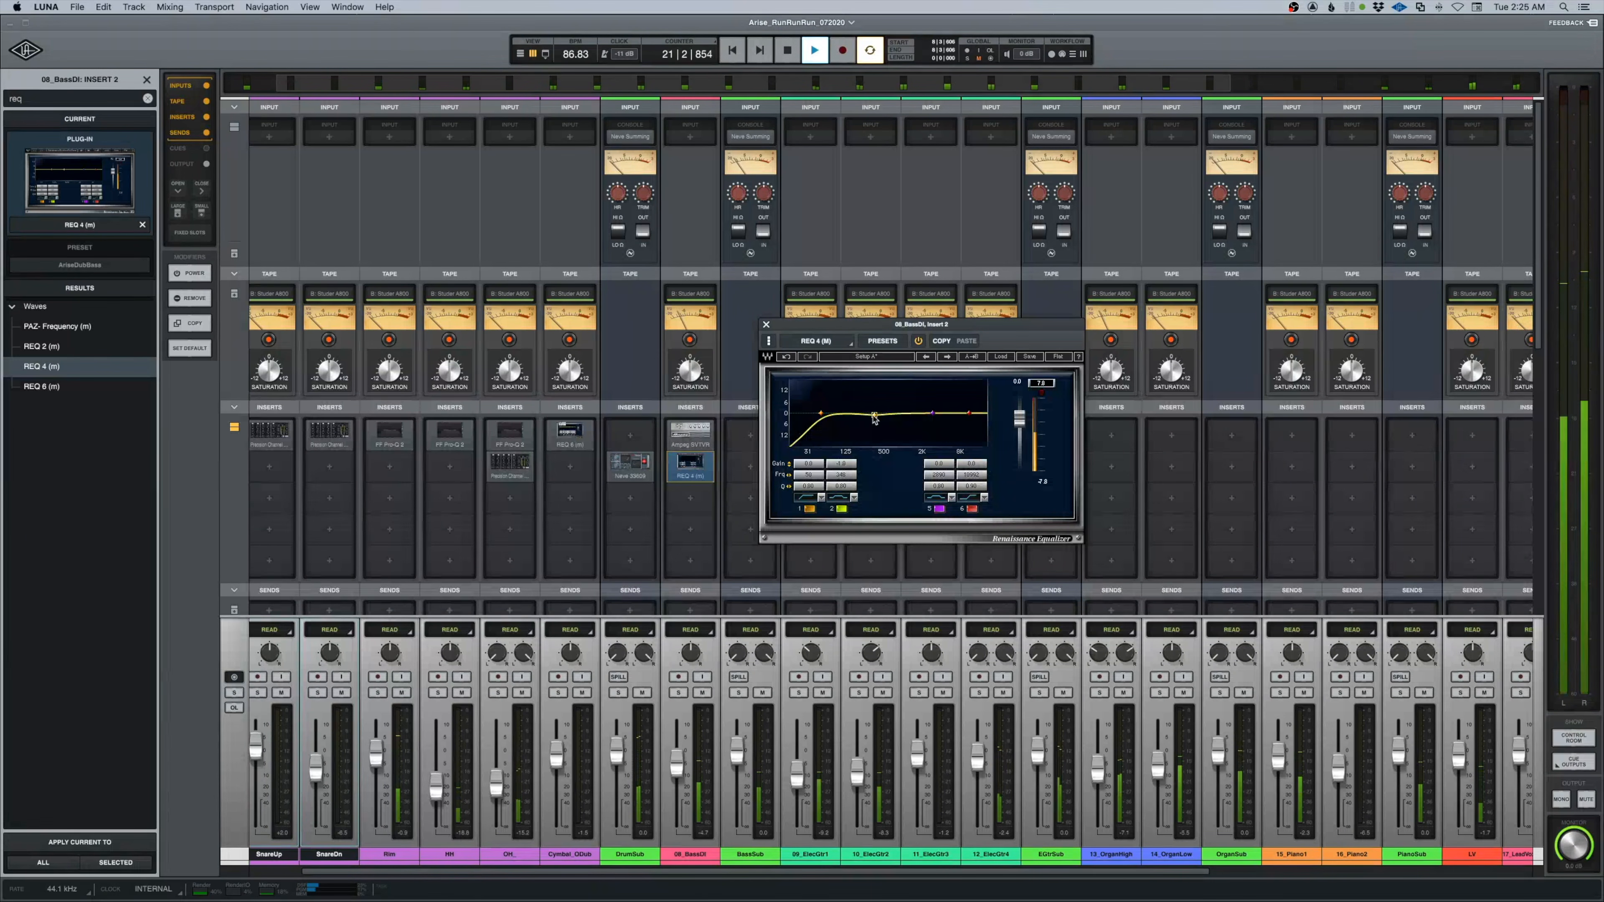
{"action": "left_click", "coordinate": [766, 324]}
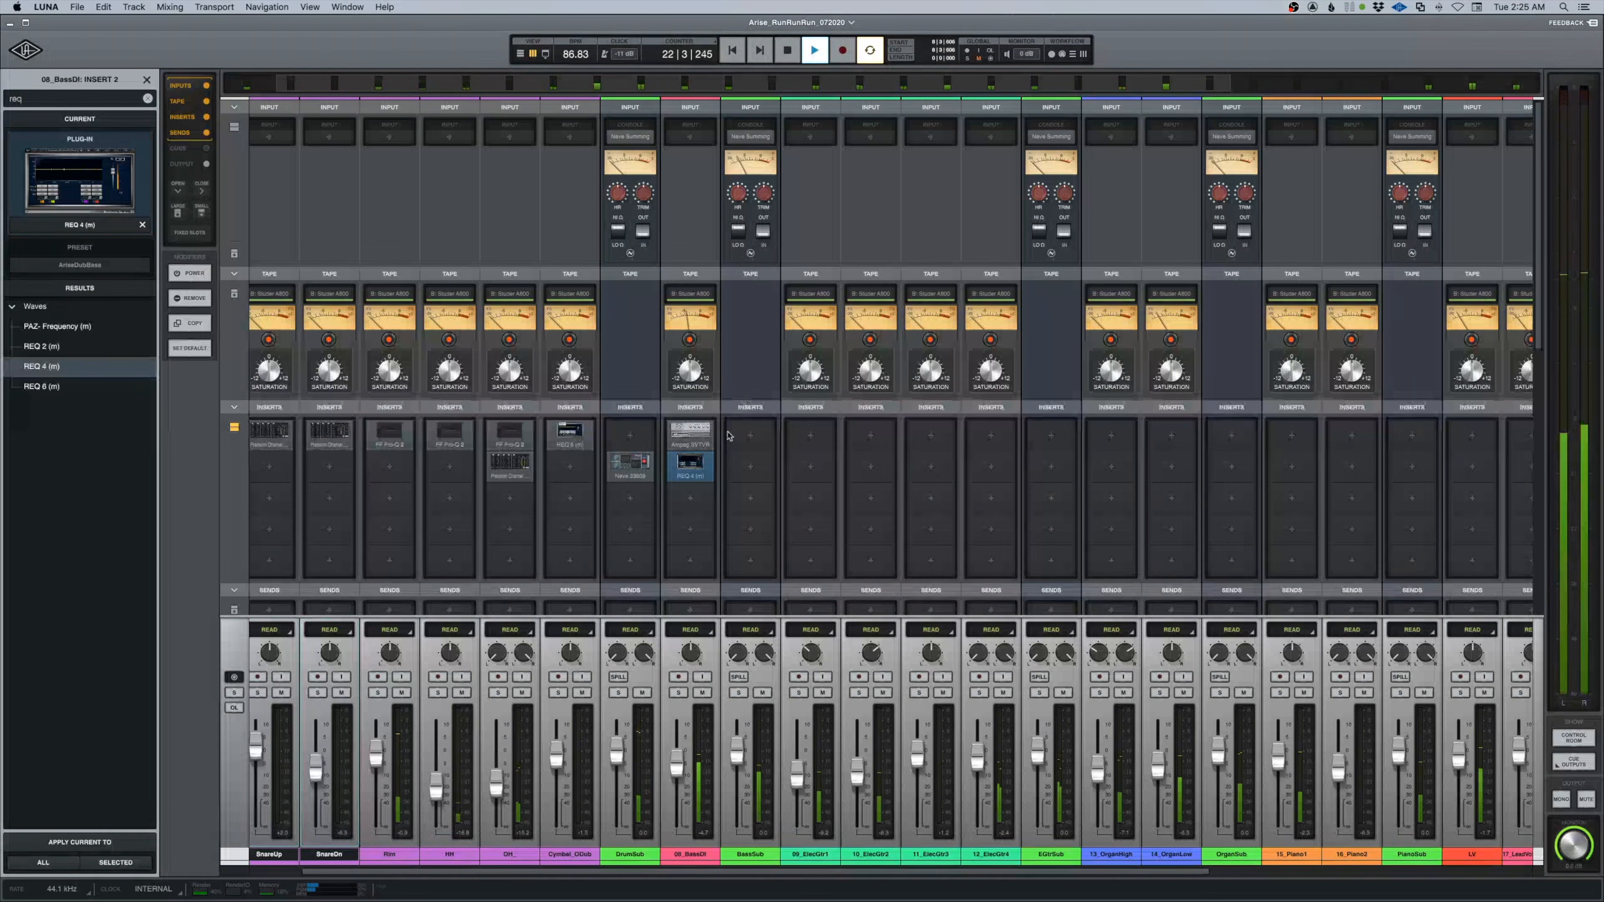
Solo 08_BassDI, stop playback, insert the Universal Audio dbx 160 in its third slot, and move the window clear of the channel.
{"action": "left_click", "coordinate": [678, 692]}
{"action": "key", "text": "space"}
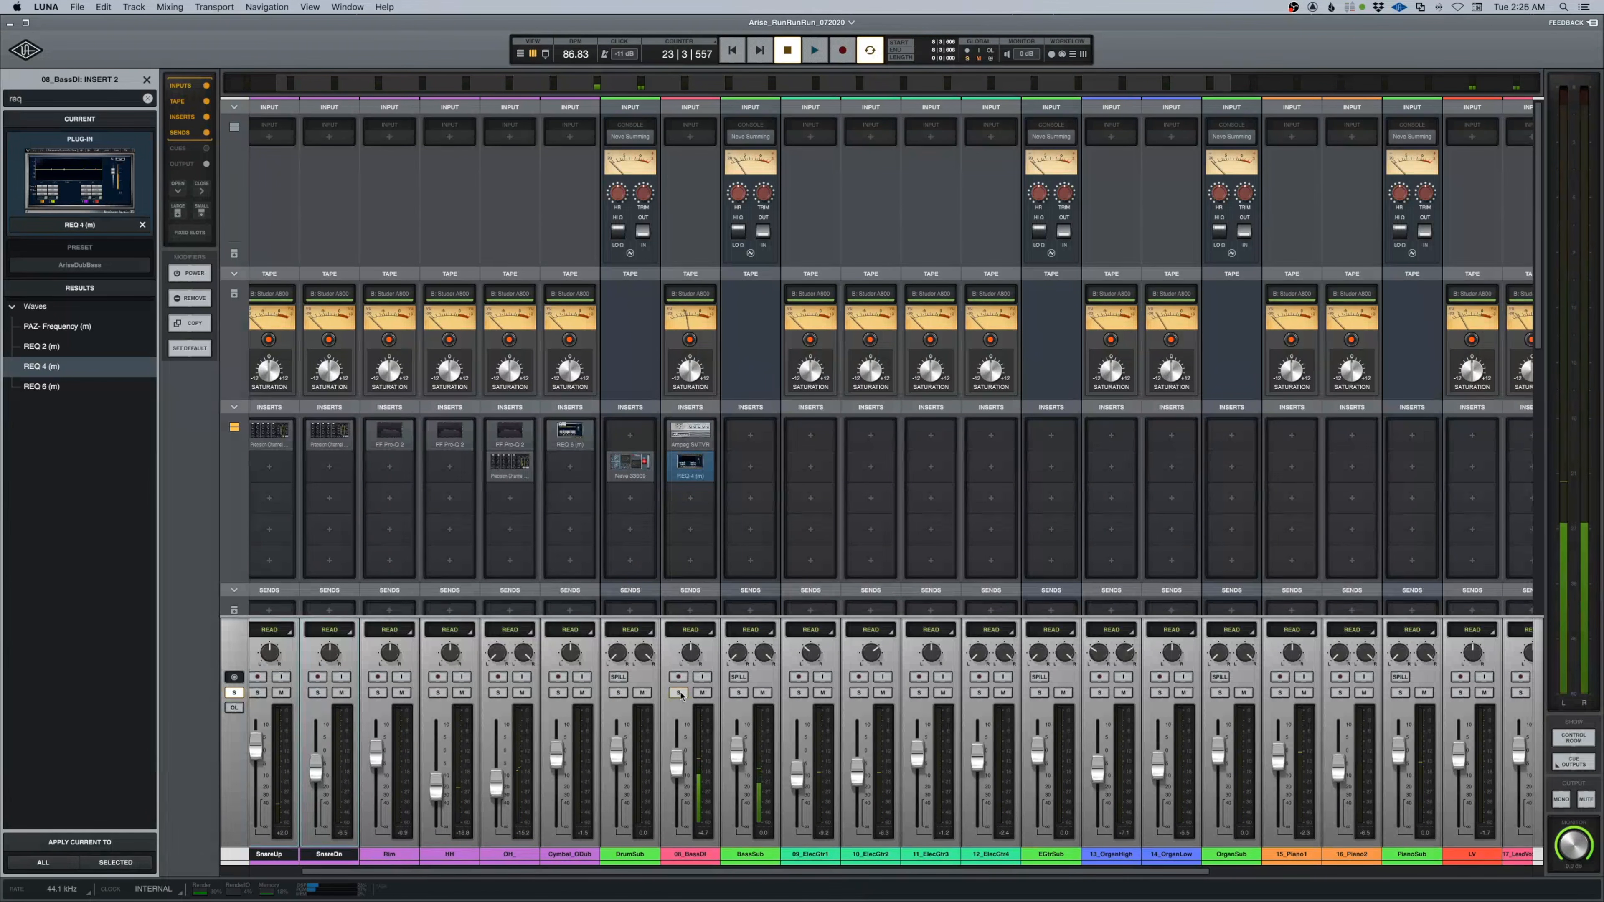
{"action": "left_click", "coordinate": [694, 499]}
{"action": "left_click", "coordinate": [64, 96]}
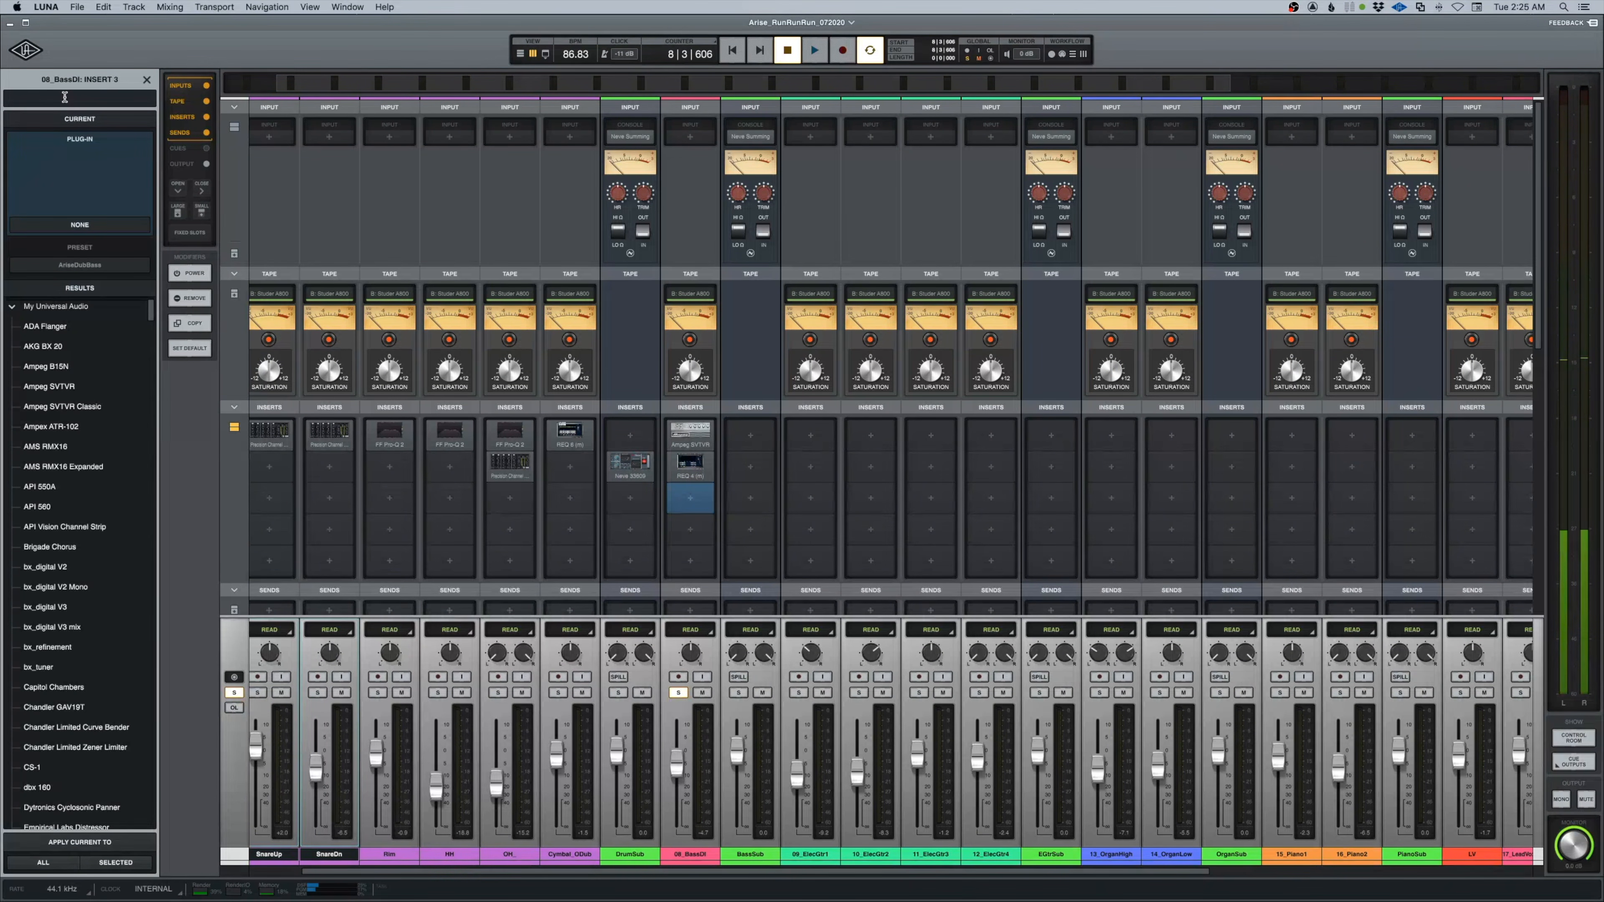
{"action": "type", "text": "dbx"}
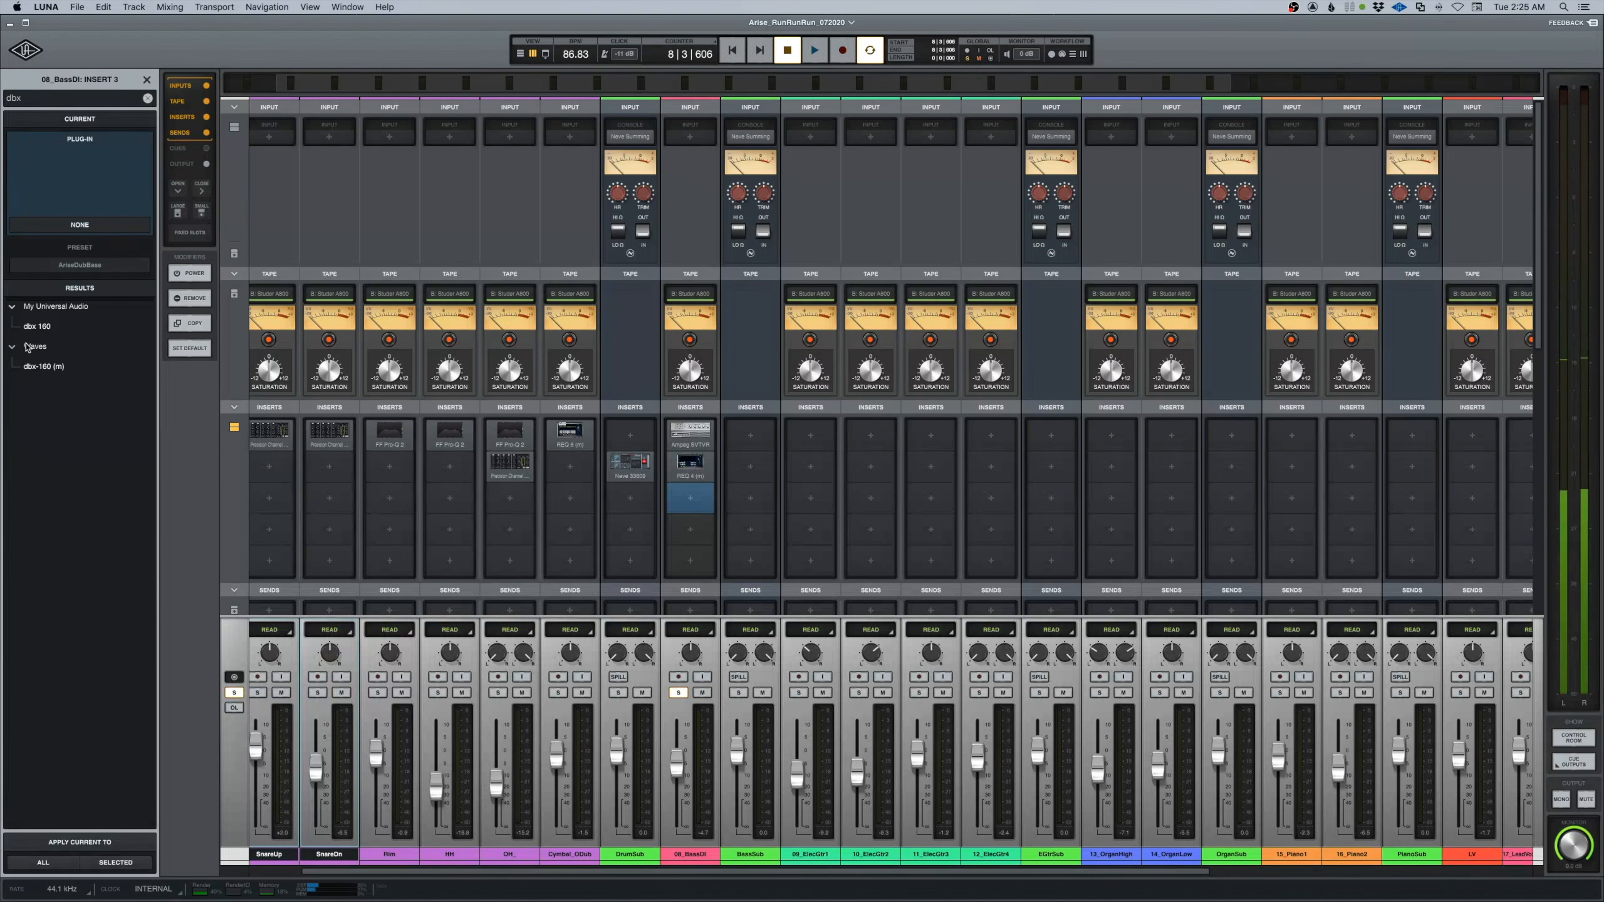
{"action": "left_click", "coordinate": [38, 327]}
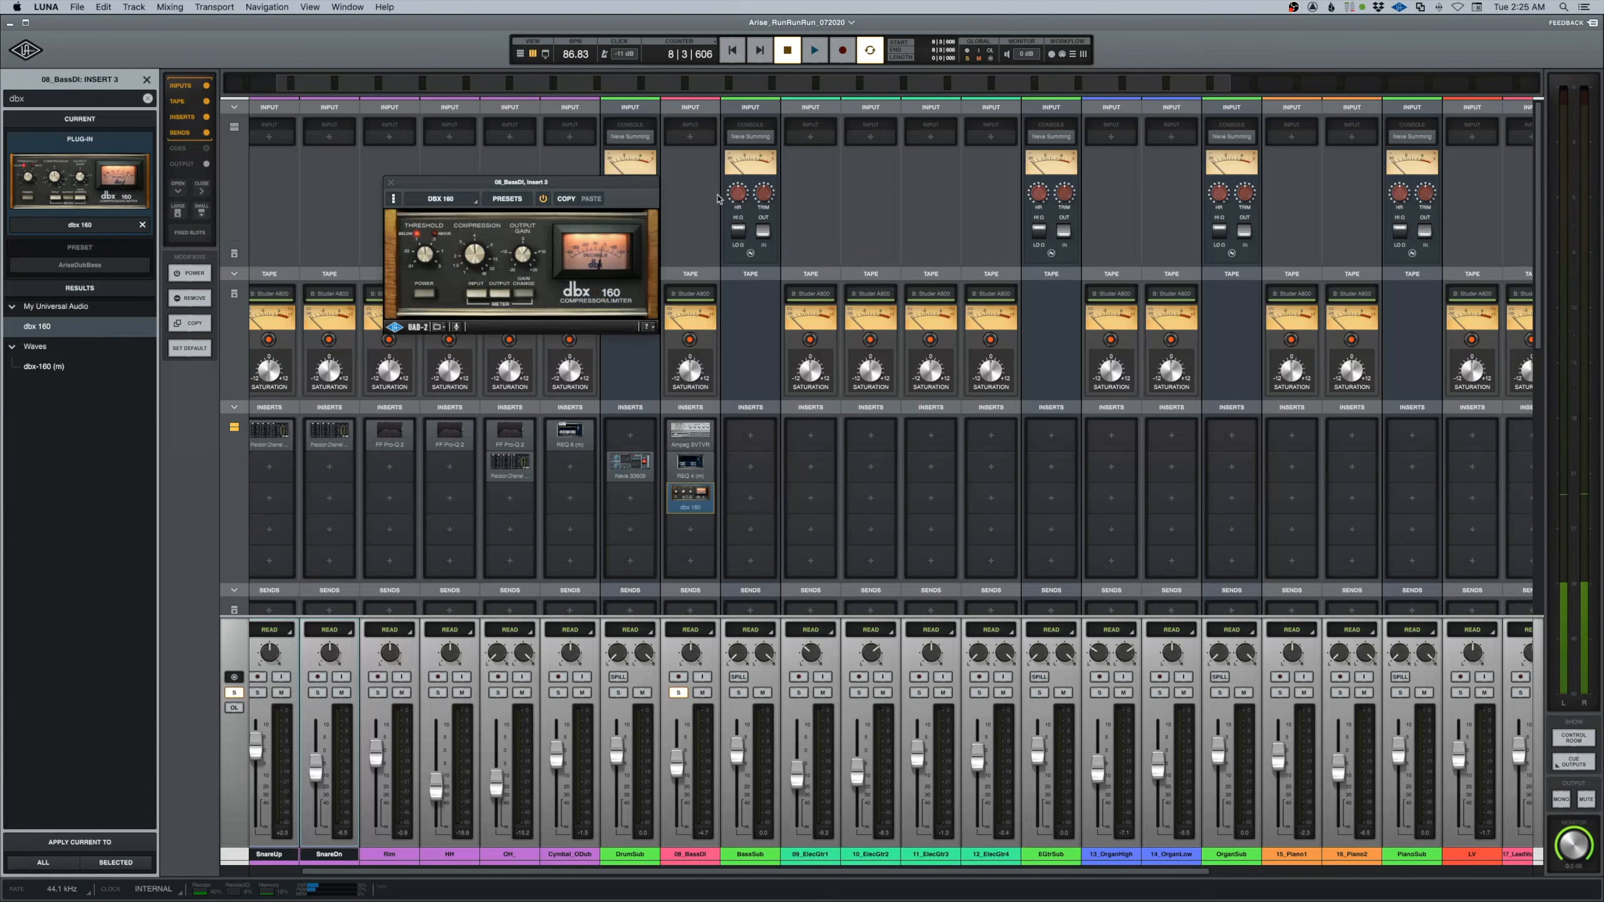
{"action": "left_click_drag", "start_coordinate": [519, 195], "coordinate": [918, 364]}
Play the soloed bass, compare it with the dbx 160 powered off and back on, and unsolo 08_BassDI.
{"action": "key", "text": "space"}
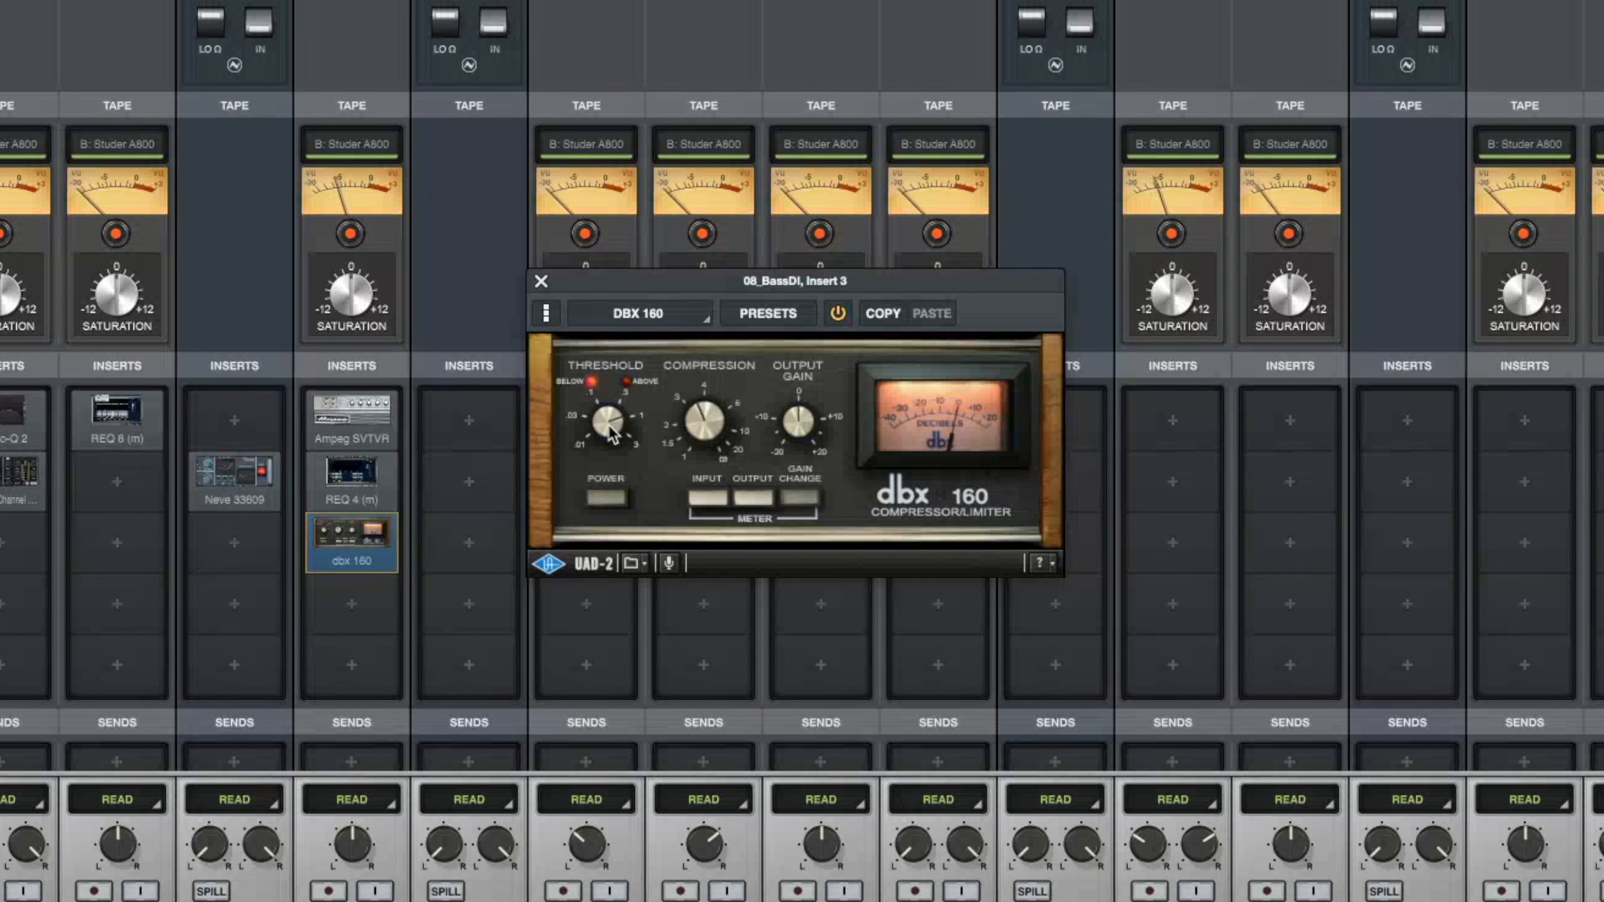
{"action": "left_click", "coordinate": [608, 499]}
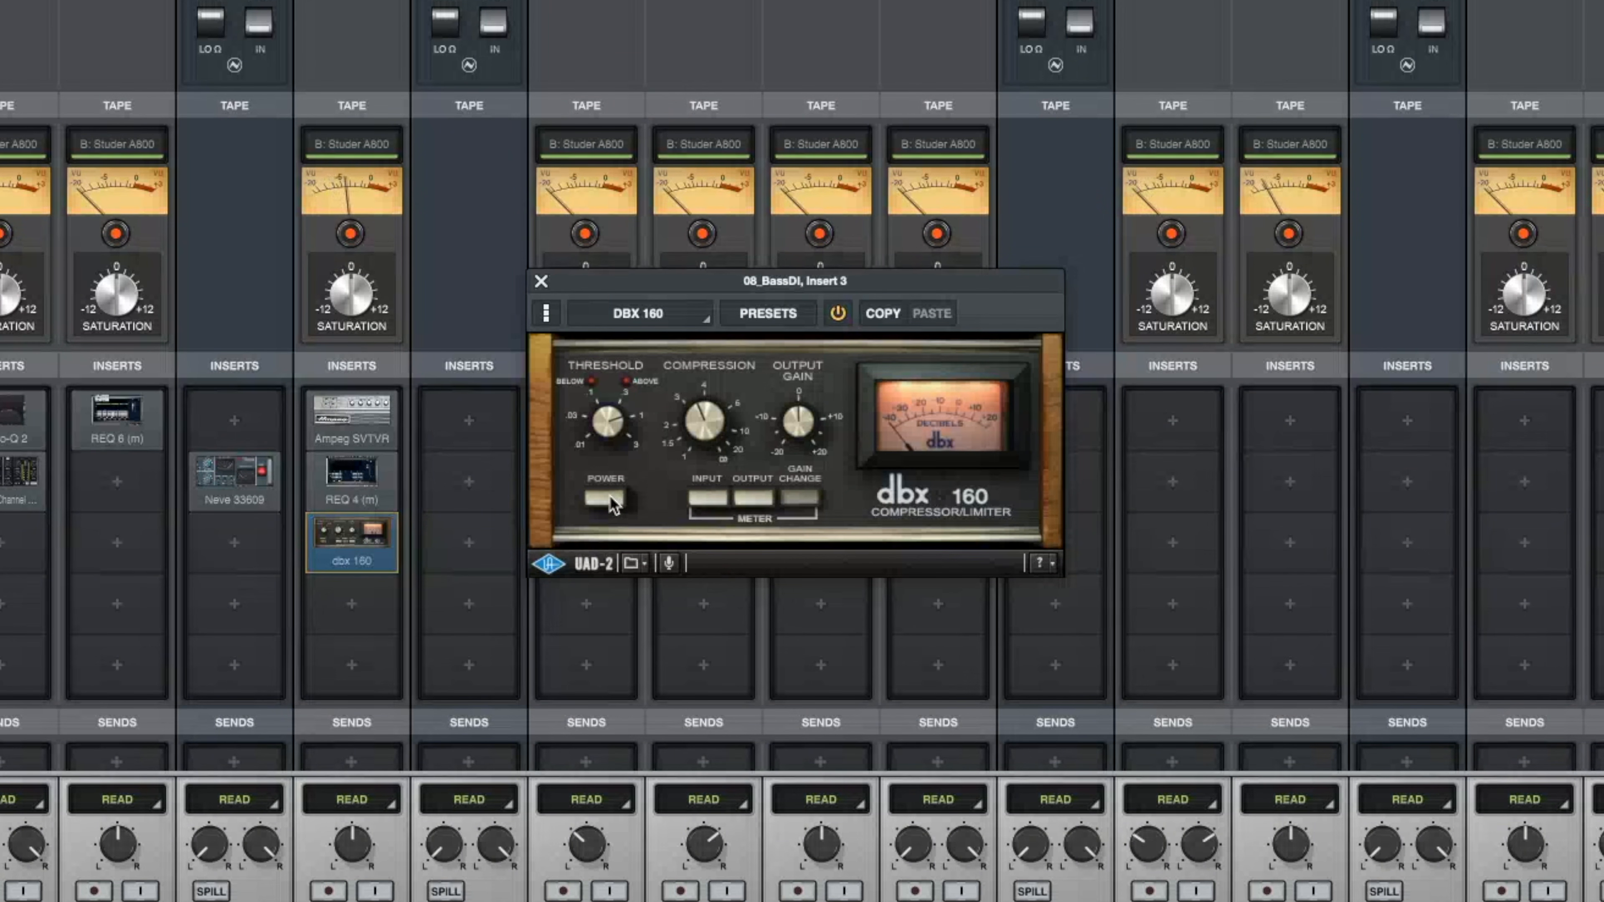
{"action": "left_click", "coordinate": [607, 499]}
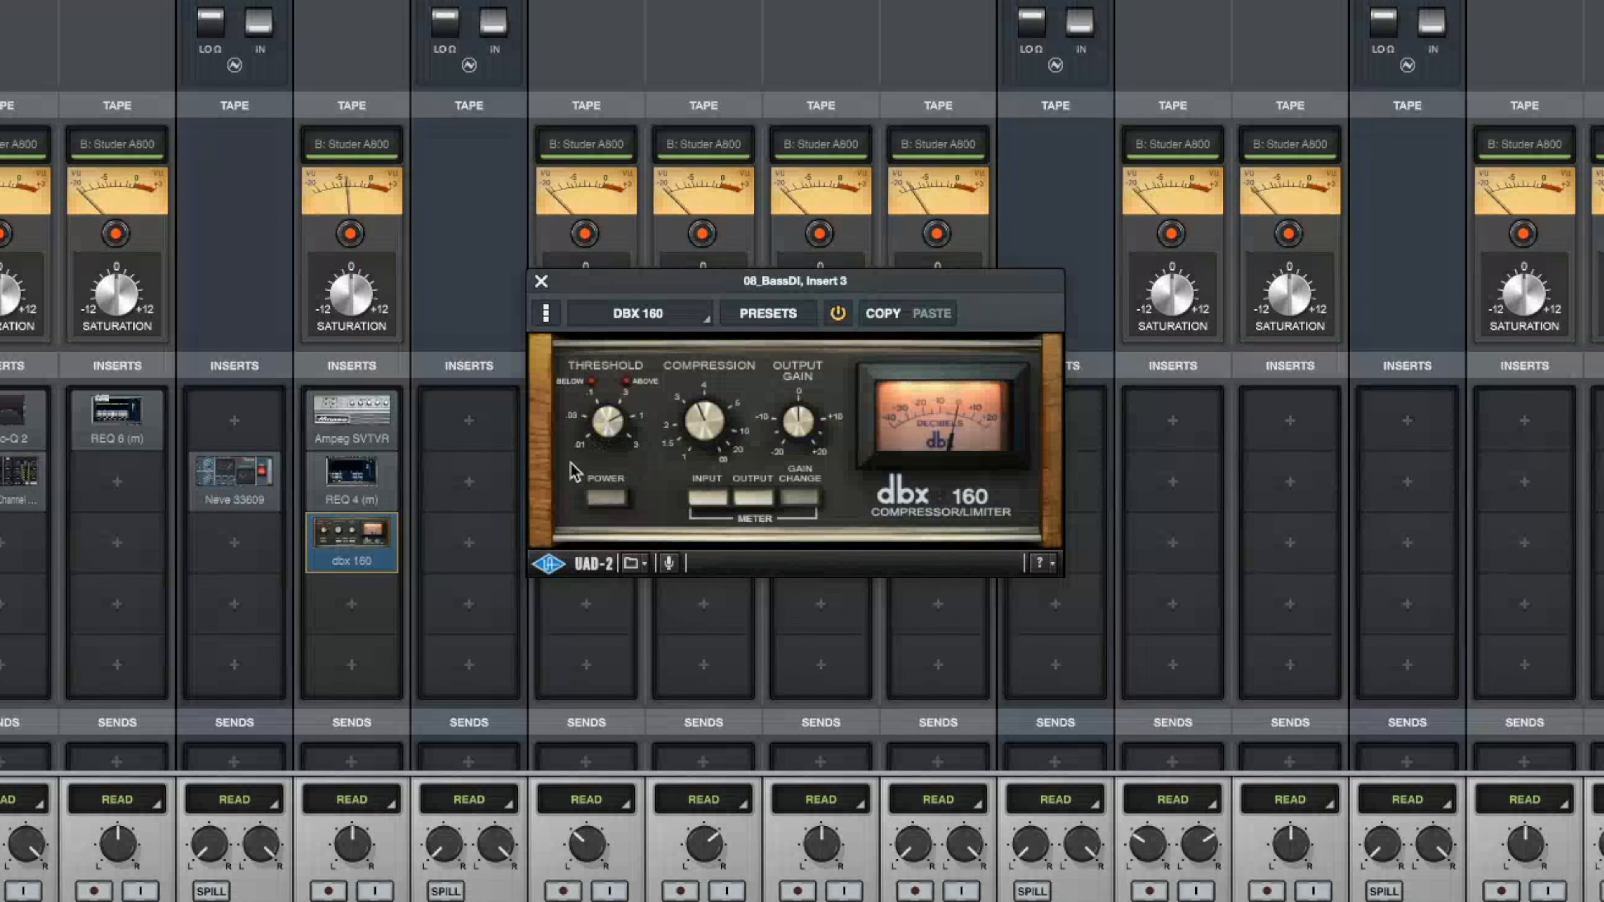
{"action": "left_click", "coordinate": [335, 900]}
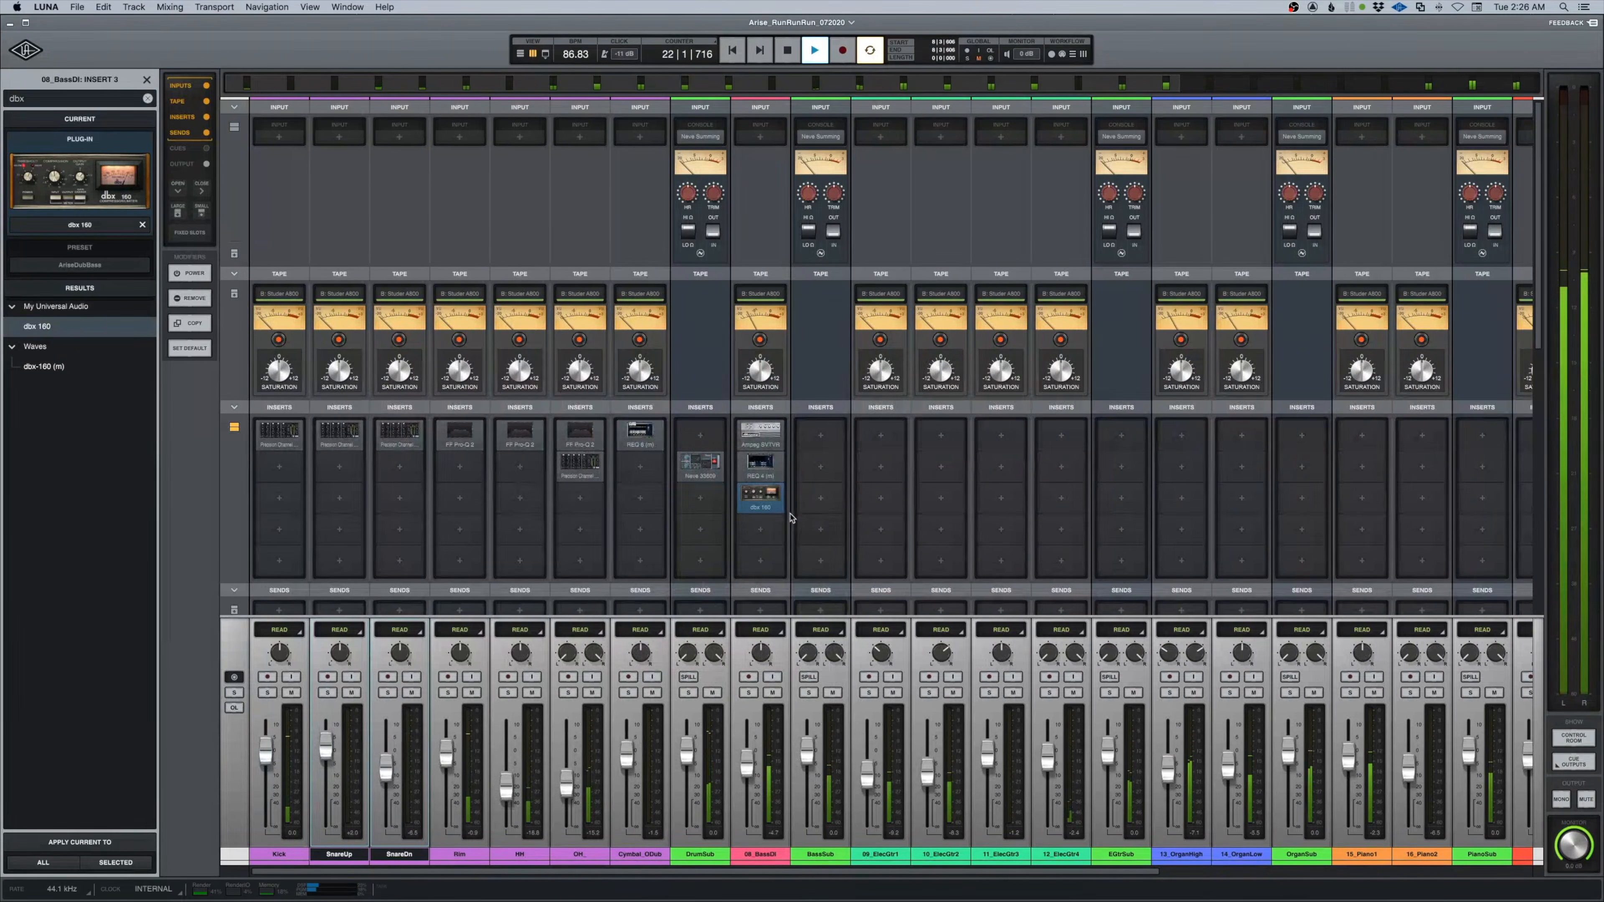
Raise 08_BassDI's fader slightly and restart playback of the full mix from the beginning of the song.
{"action": "mouse_move", "coordinate": [747, 767]}
{"action": "left_mouse_down"}
{"action": "mouse_move", "coordinate": [747, 822]}
{"action": "mouse_move", "coordinate": [748, 764]}
{"action": "left_mouse_up"}
{"action": "key", "text": "space"}
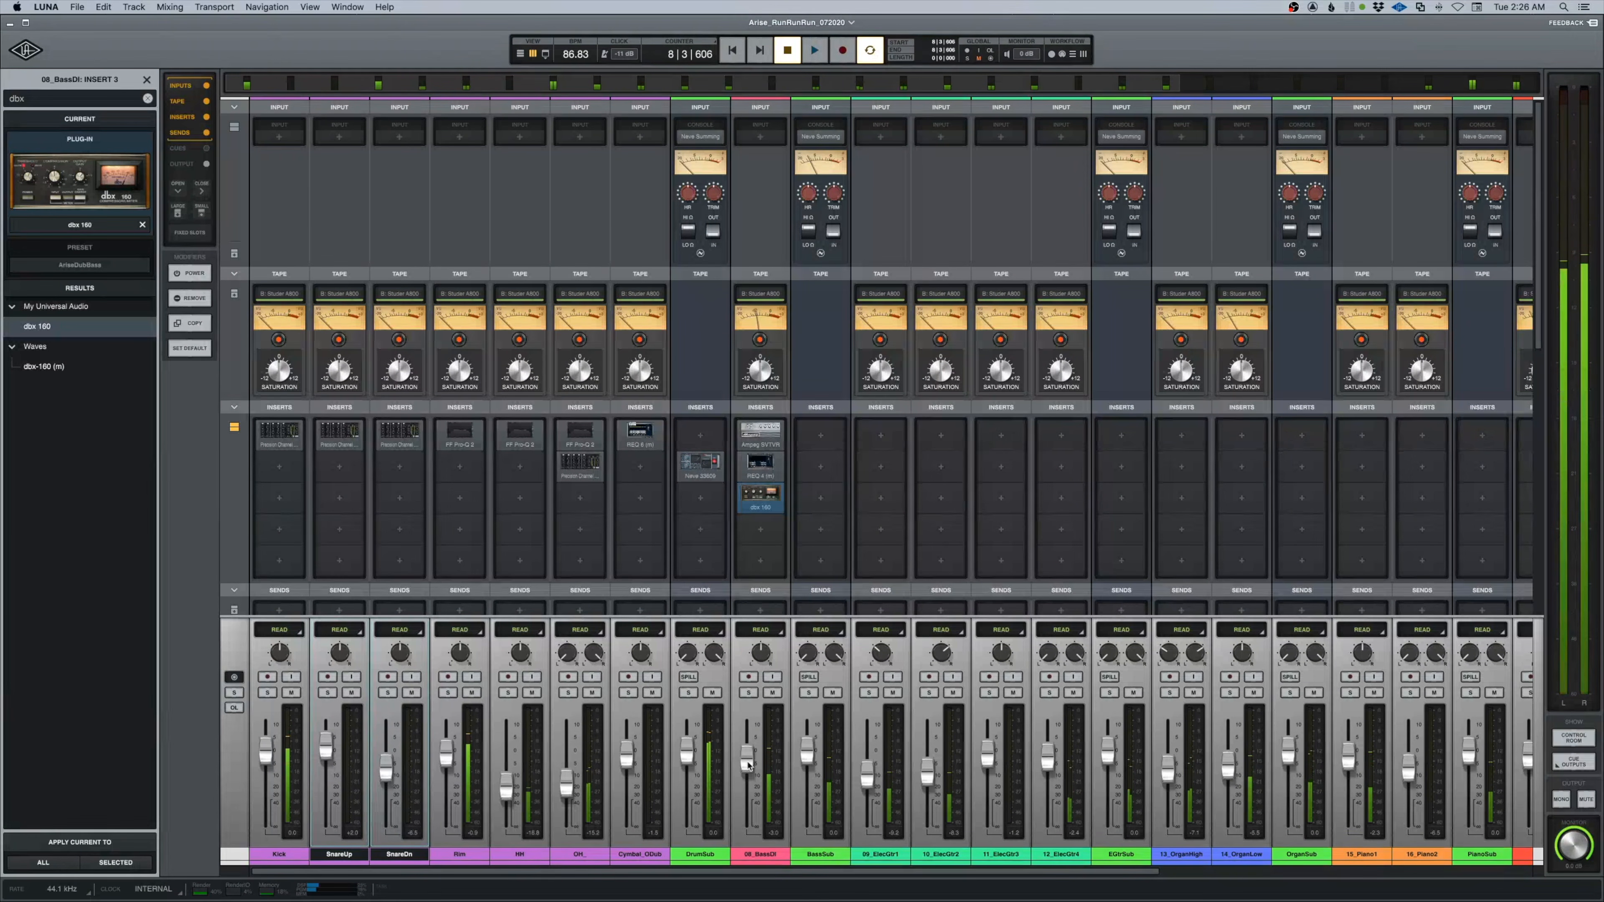
{"action": "key", "text": "Return"}
{"action": "key", "text": "space"}
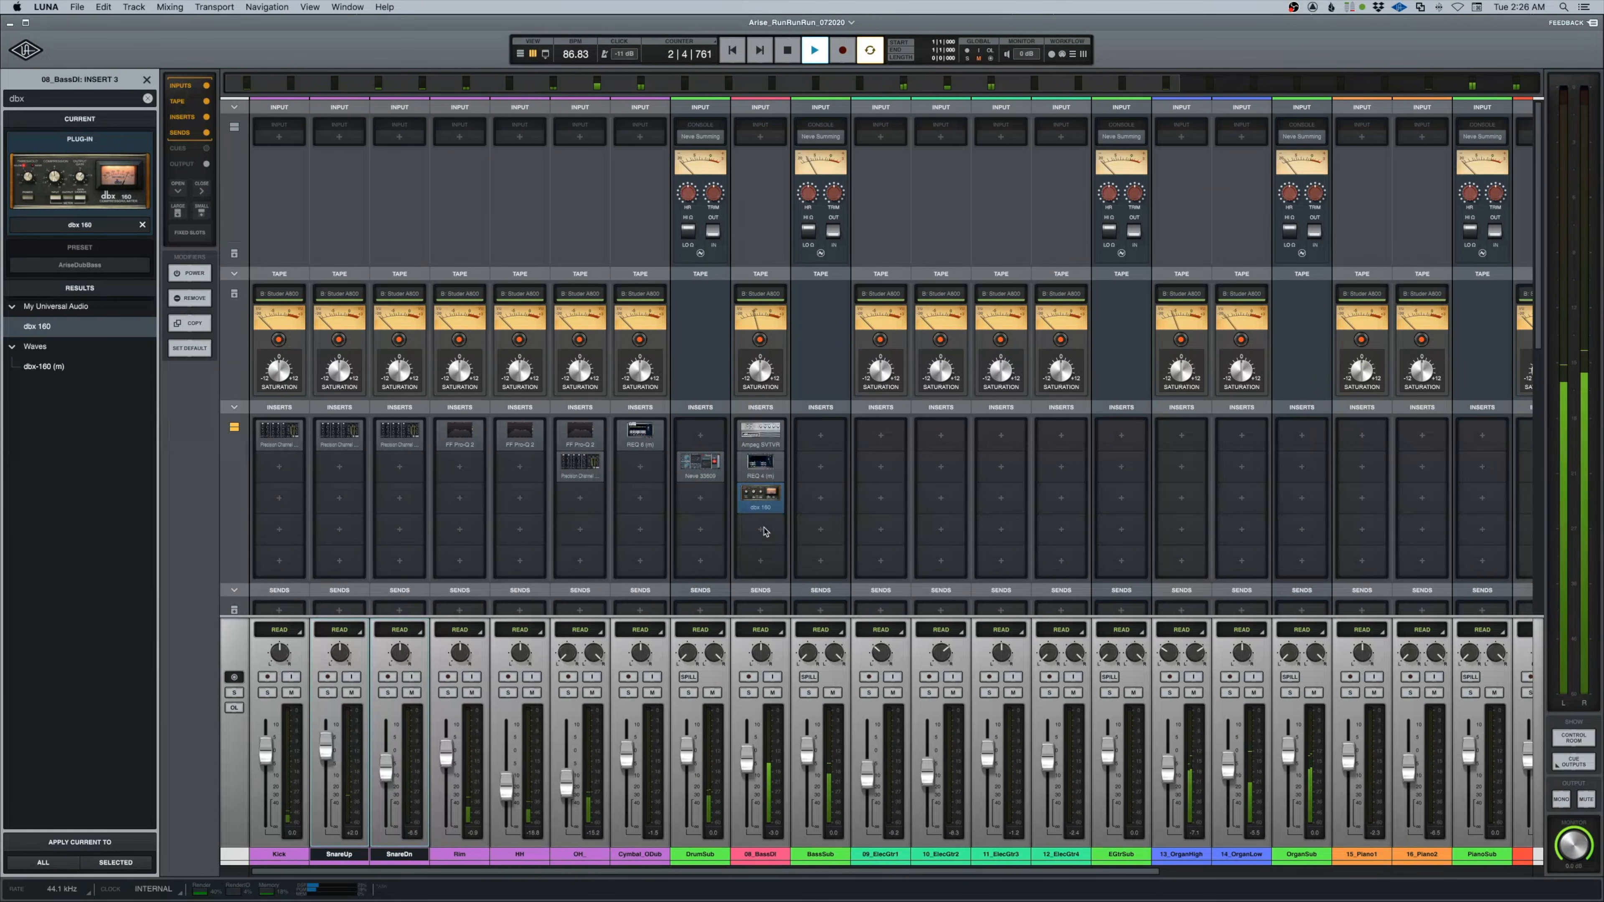
Check the dbx 160 on 08_BassDI while the mix plays, look across the remaining channels, and stop playback.
{"action": "left_click", "coordinate": [765, 493]}
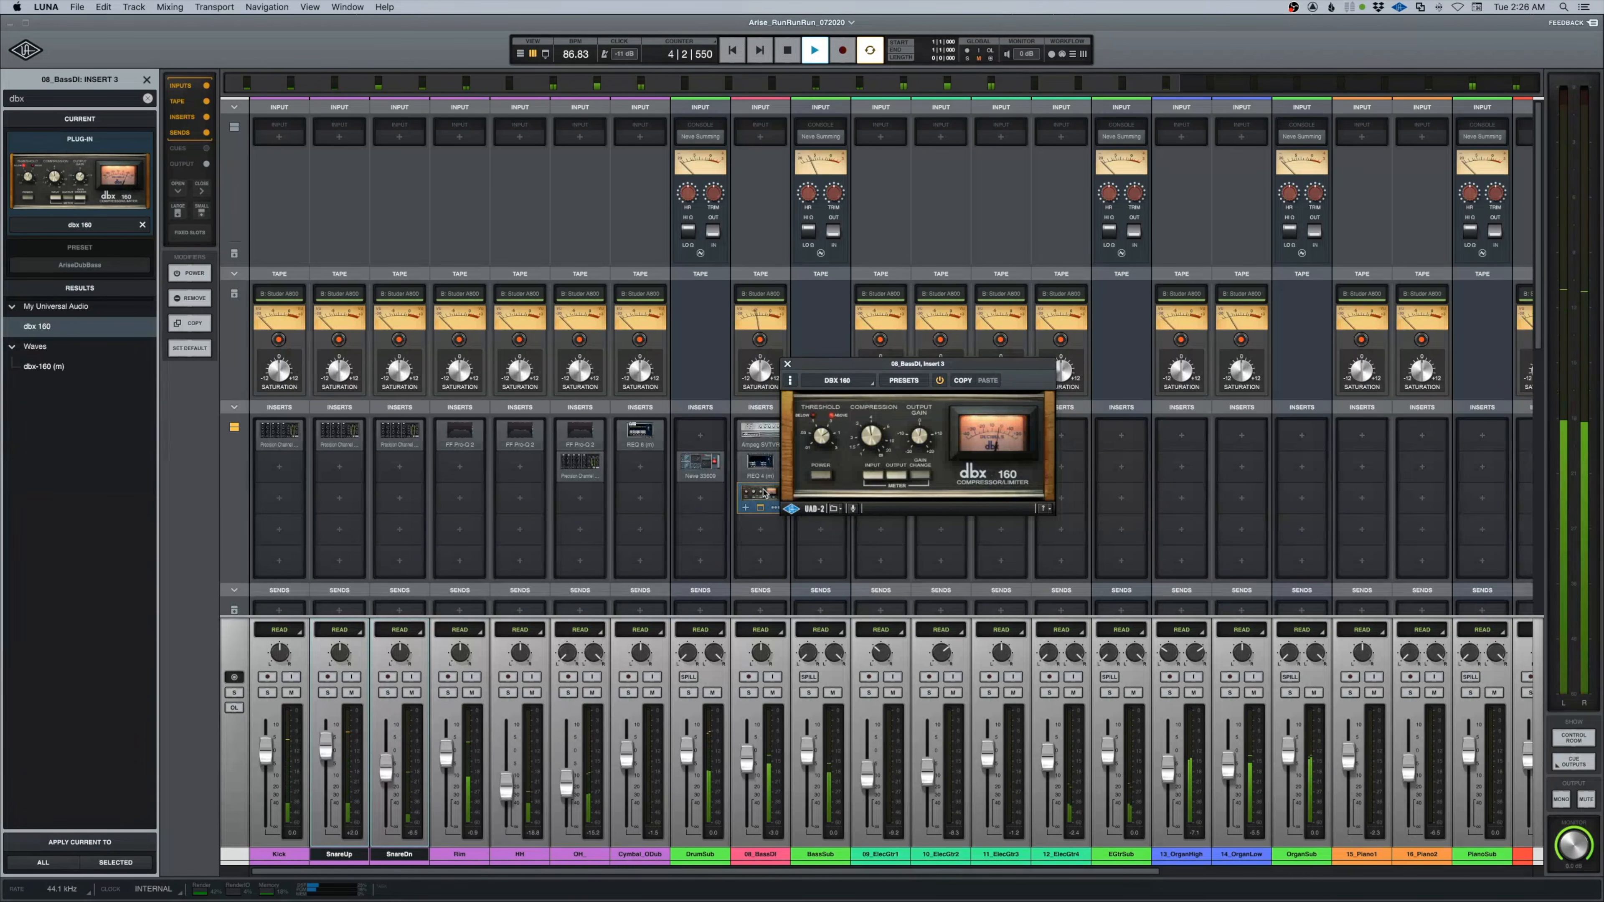
{"action": "left_click", "coordinate": [787, 364]}
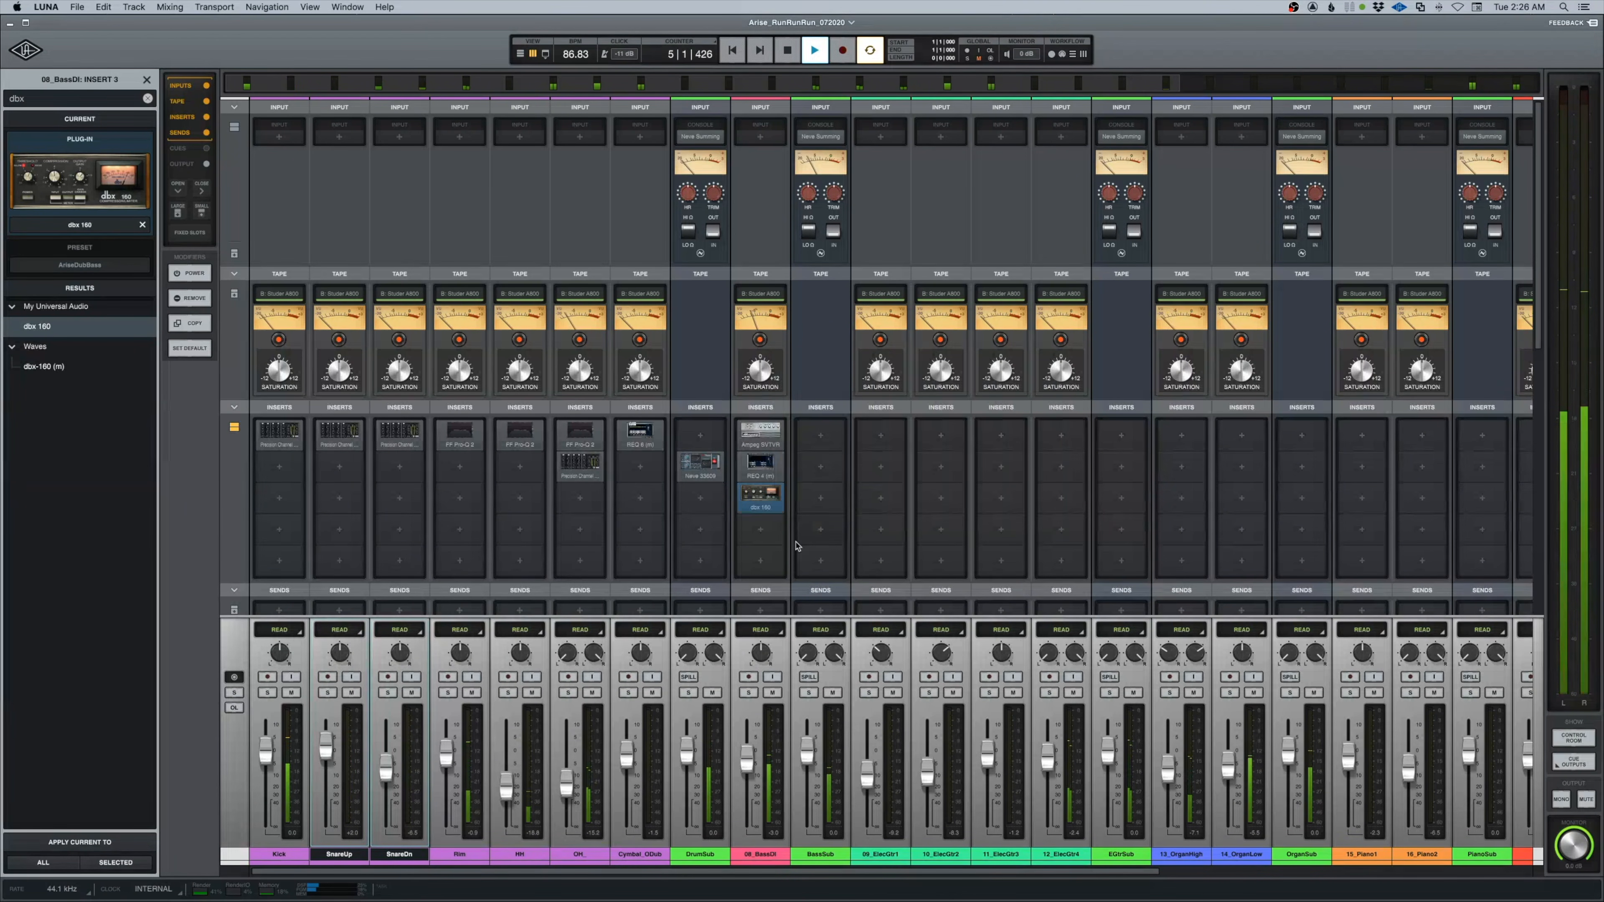
{"action": "scroll", "coordinate": [797, 546], "scroll_direction": "right", "scroll_amount": 8}
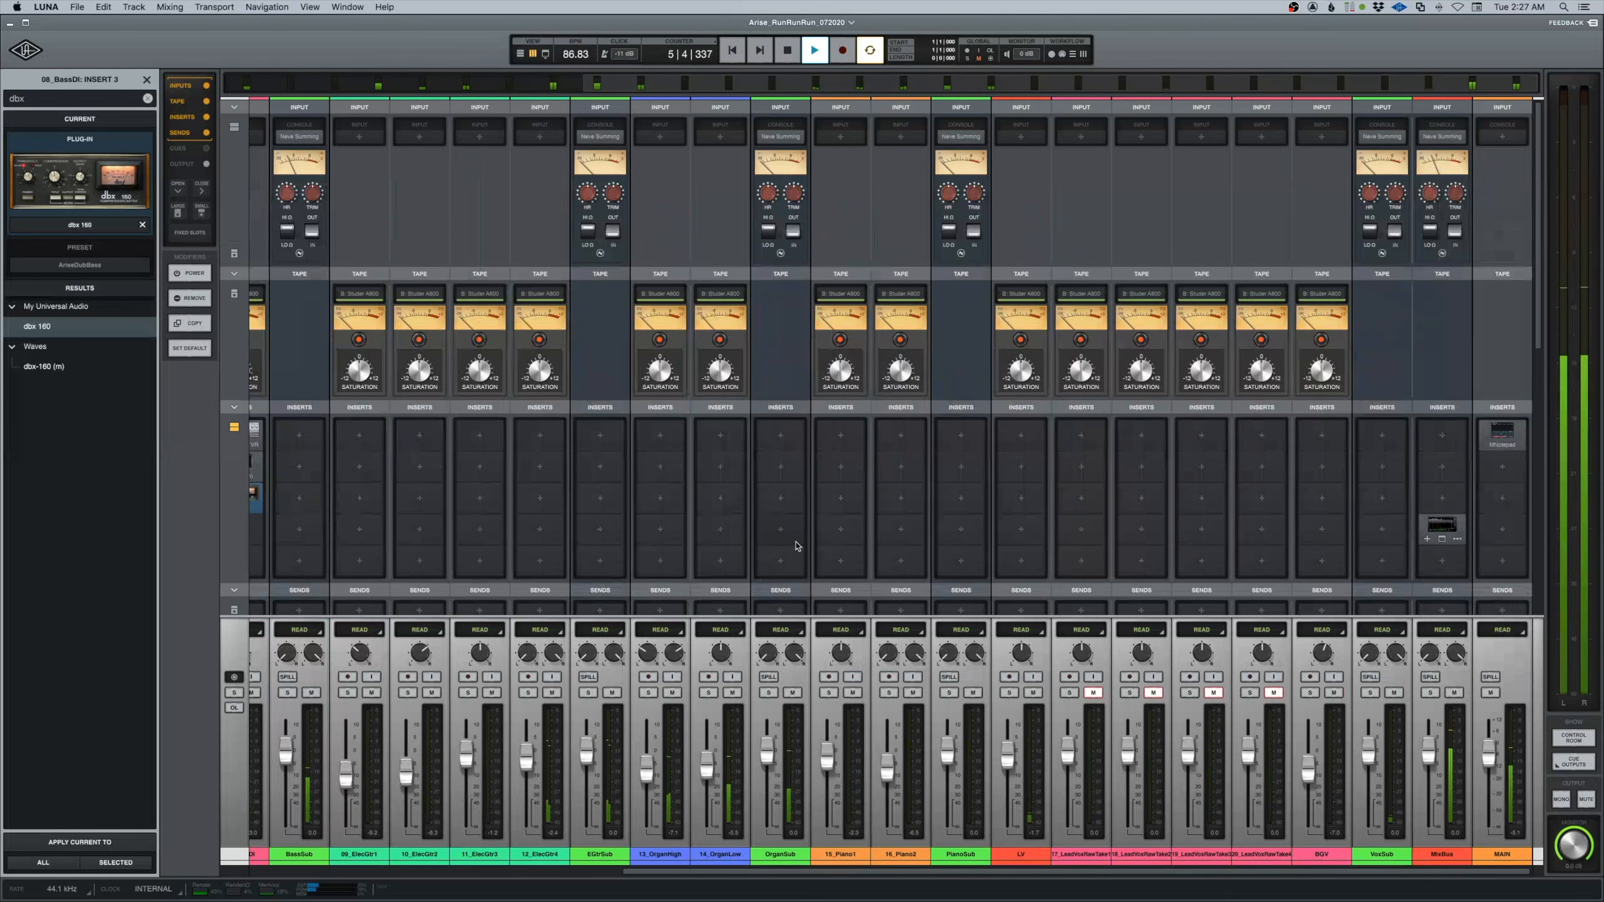
{"action": "scroll", "coordinate": [797, 546], "scroll_direction": "left", "scroll_amount": 8}
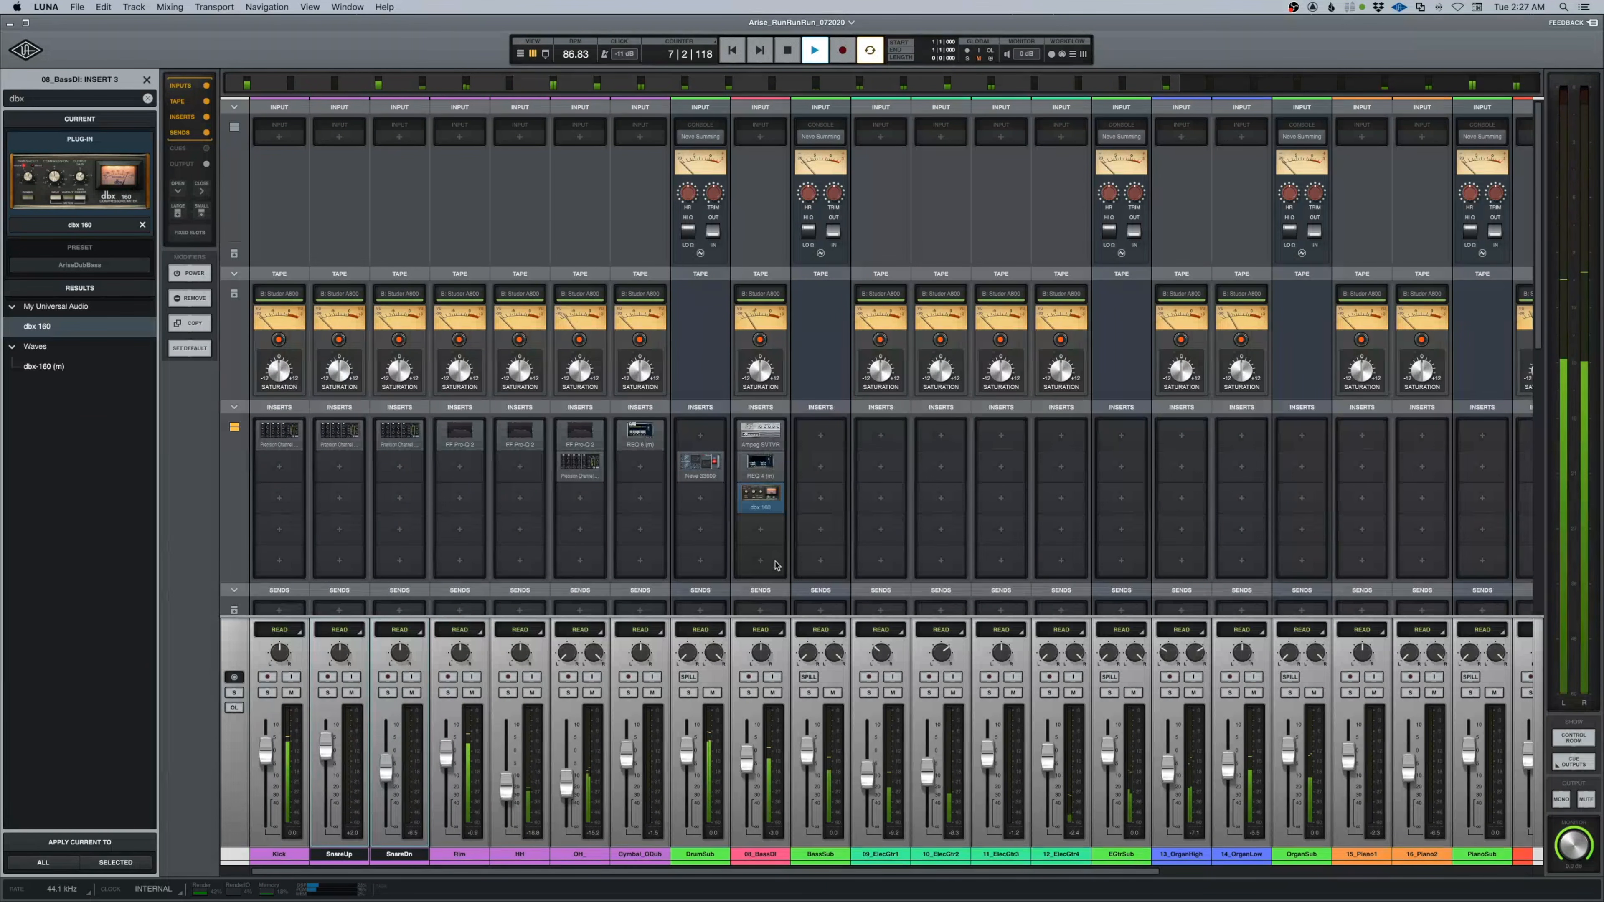
{"action": "key", "text": "space"}
Select the 12_ElecGtr4 channel and audition the song's intro with its solo on to find the source of the noise.
{"action": "left_click", "coordinate": [1057, 824]}
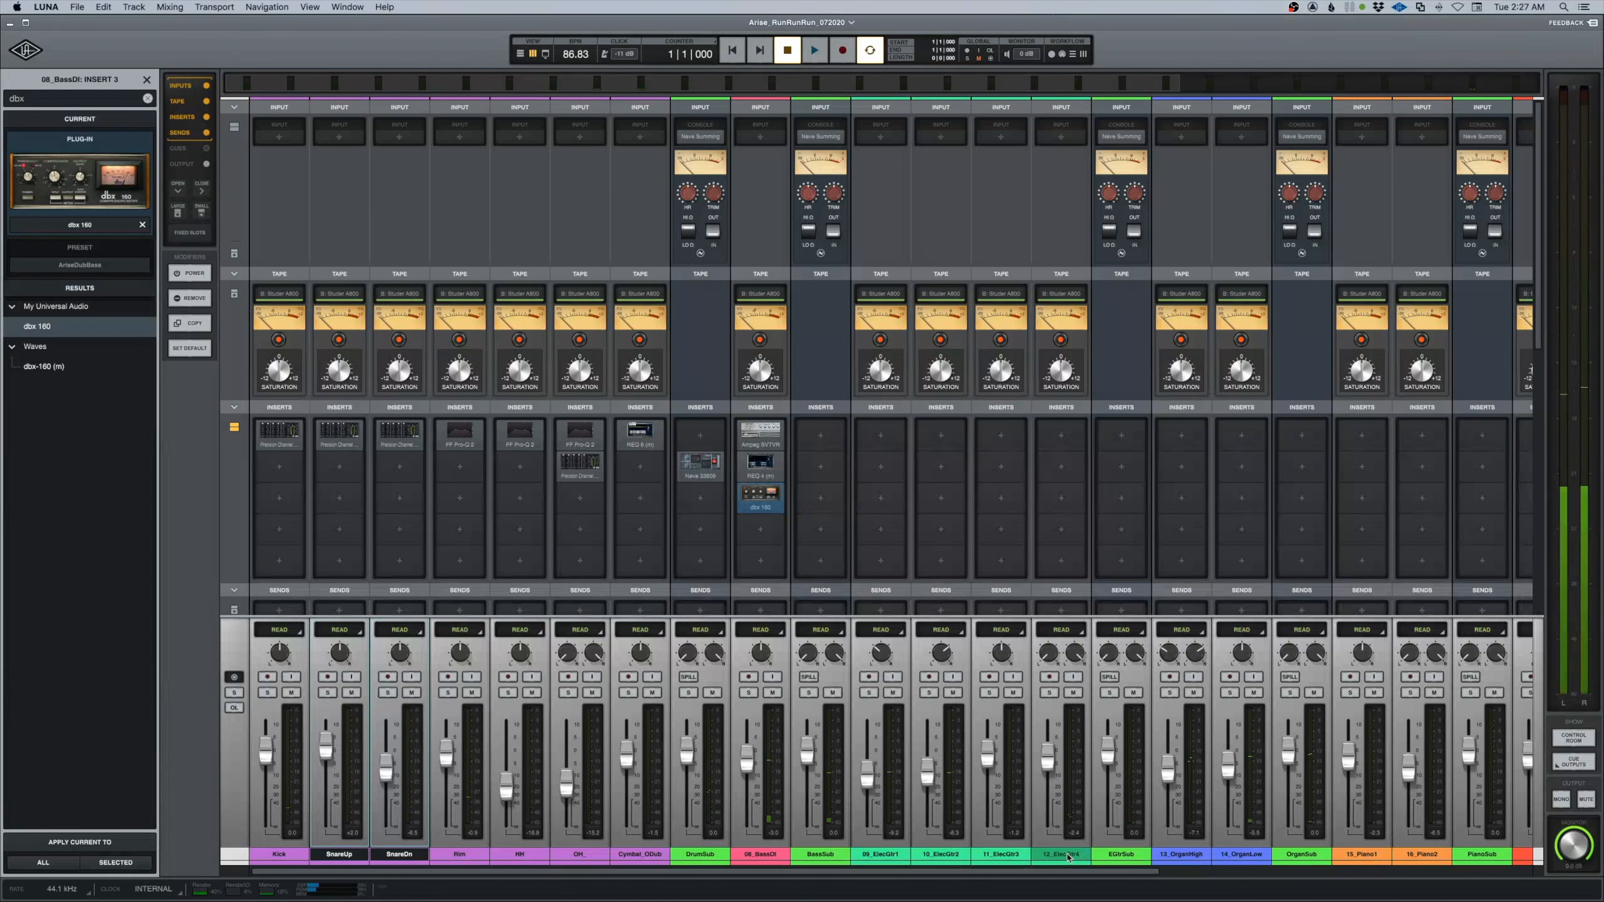
{"action": "left_click", "coordinate": [1048, 693]}
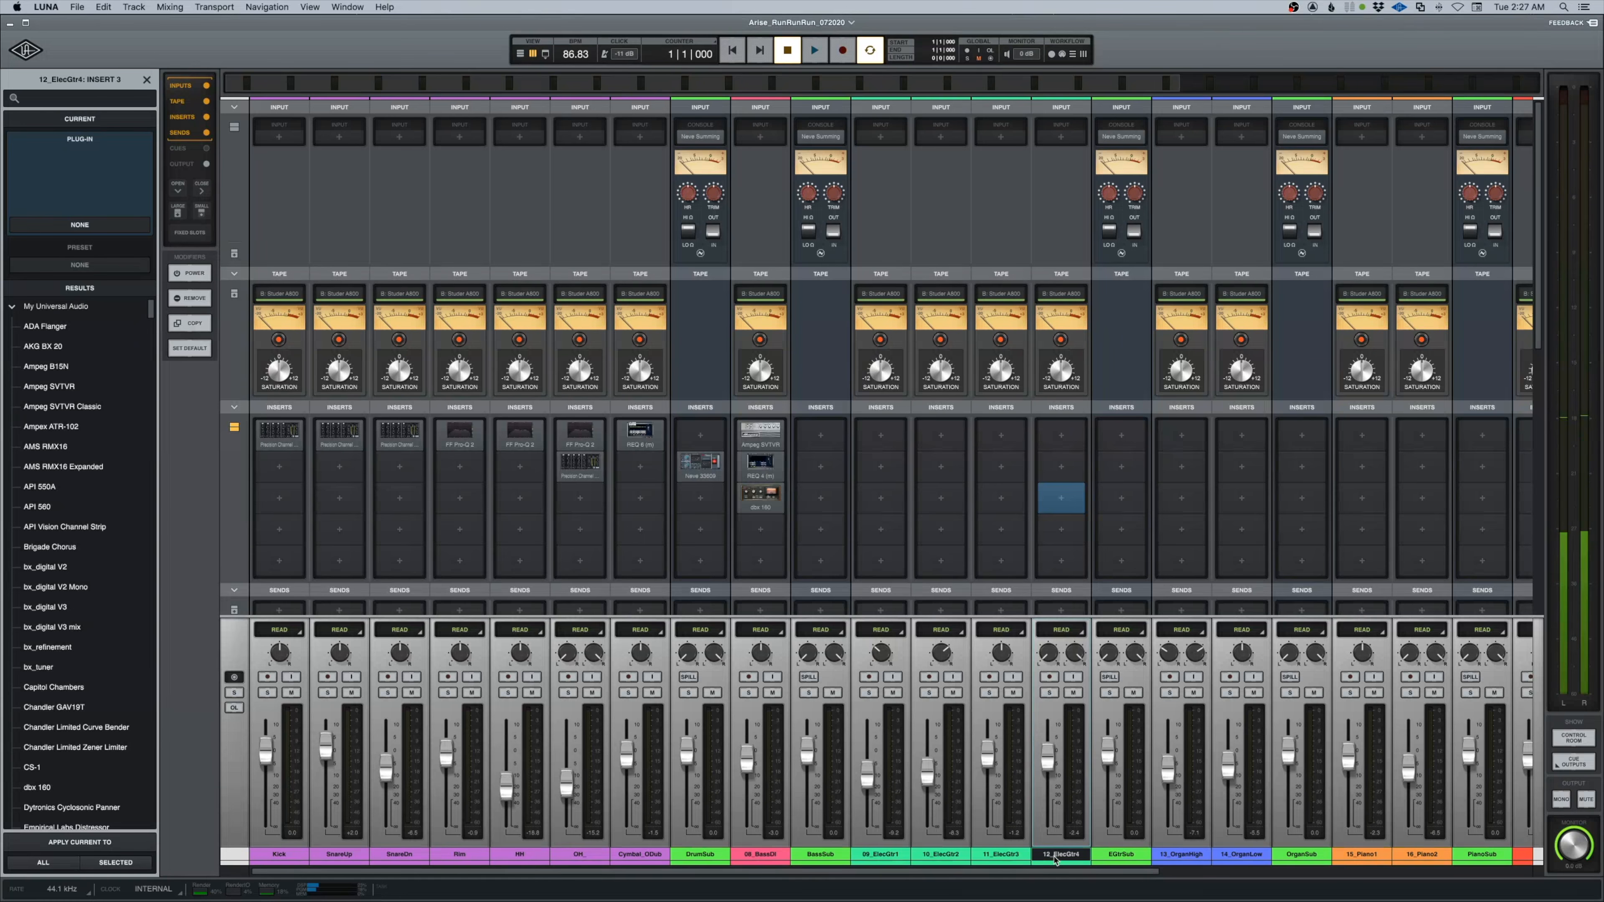
{"action": "key", "text": "space"}
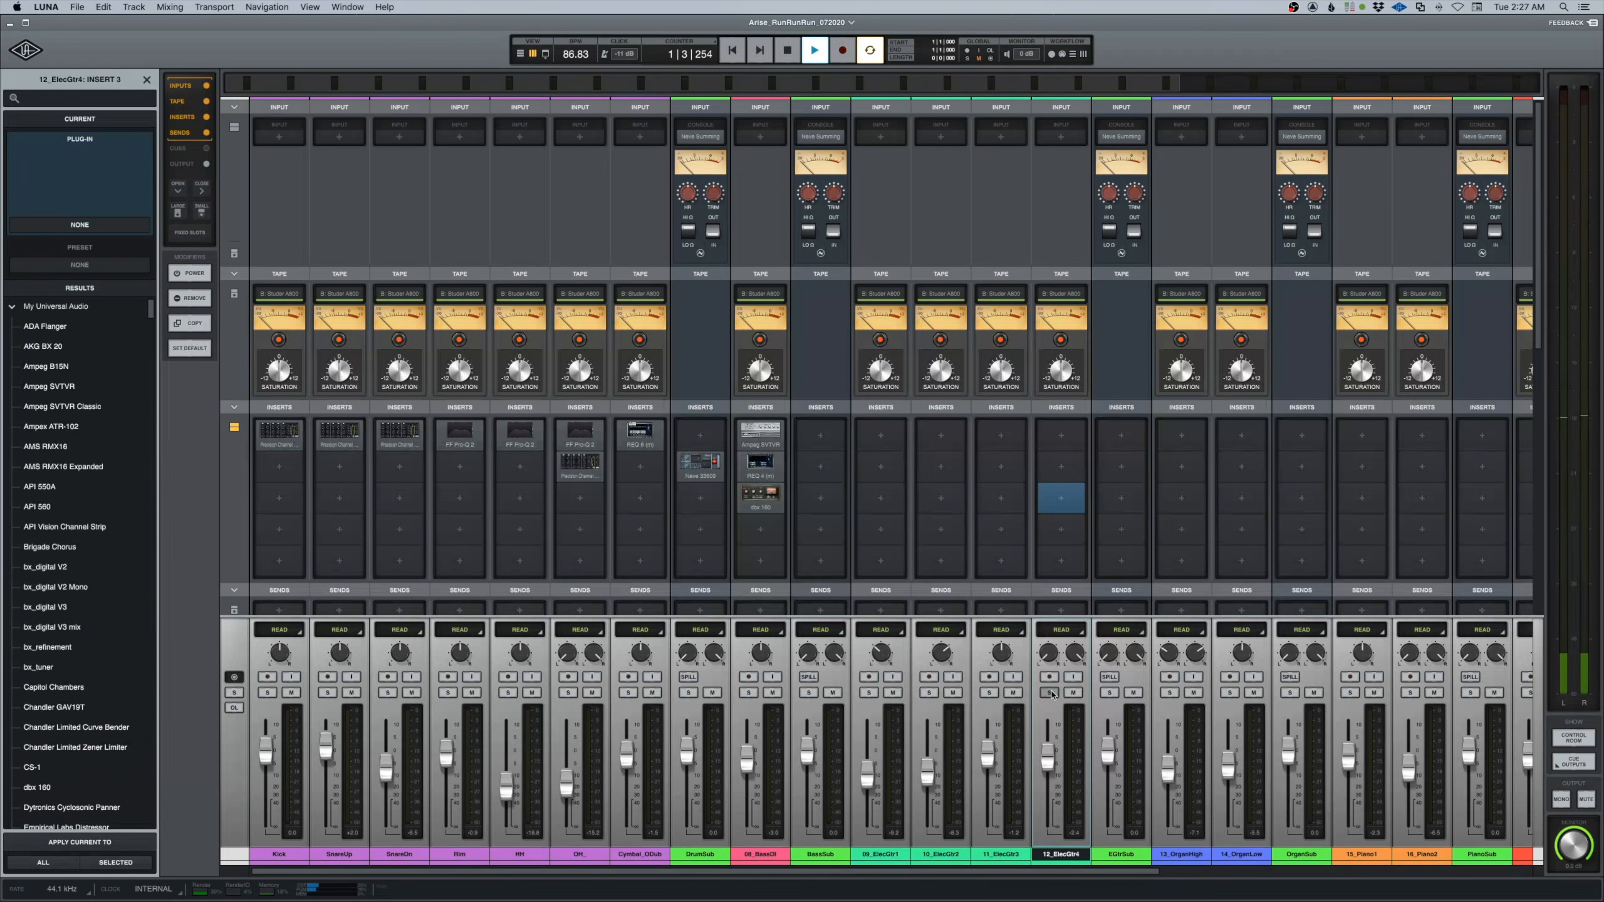
{"action": "key", "text": "space"}
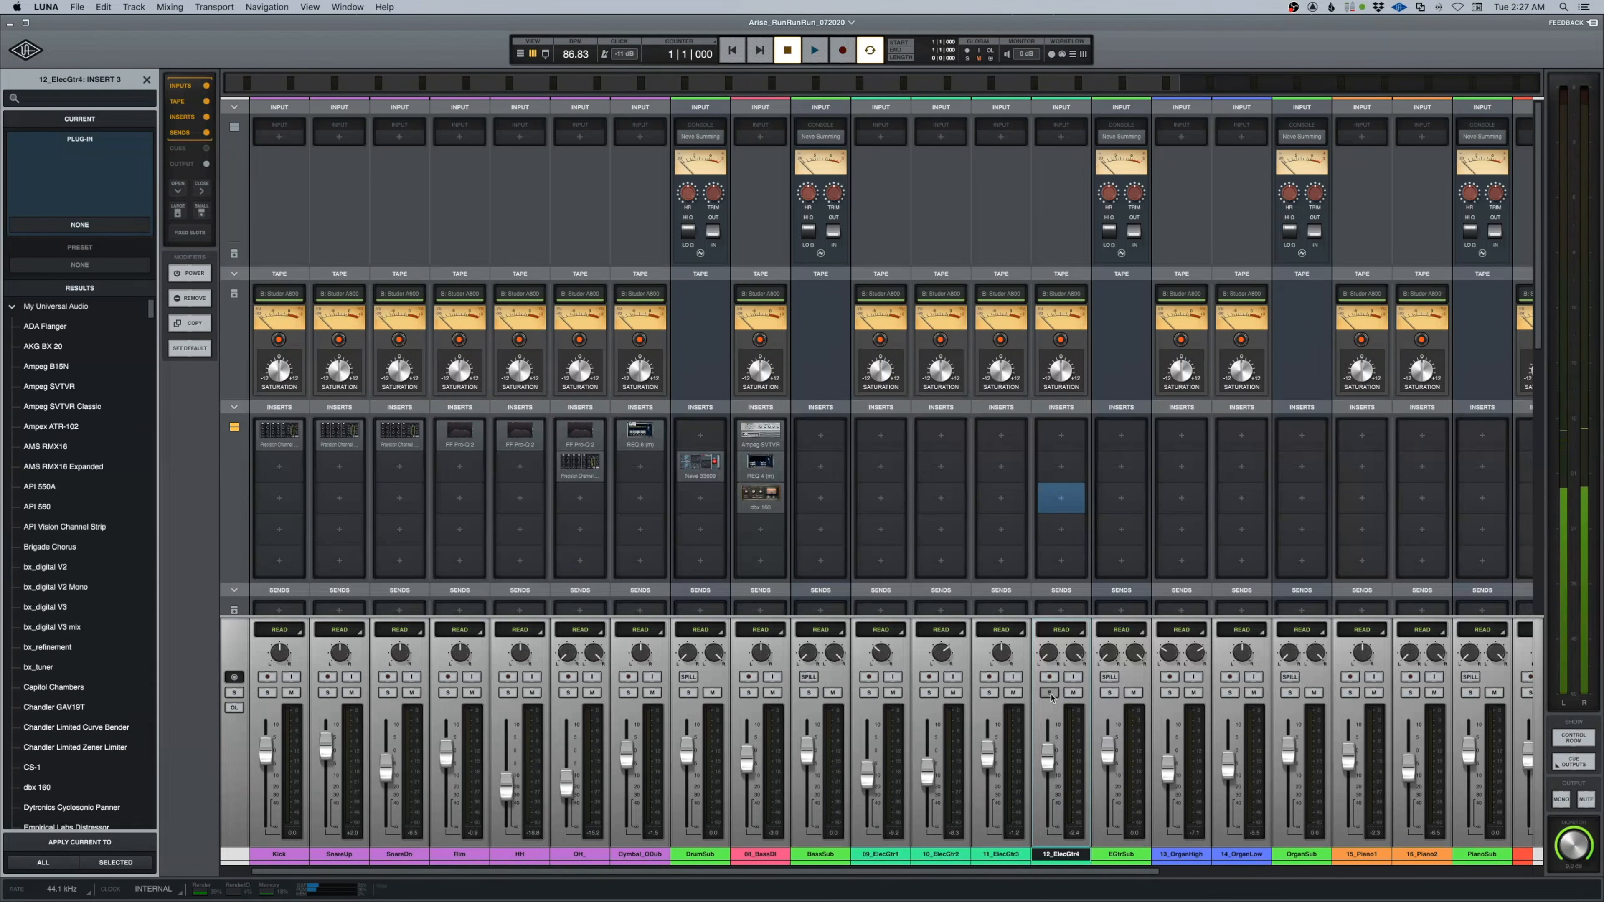
{"action": "left_click", "coordinate": [1049, 693]}
{"action": "key", "text": "space"}
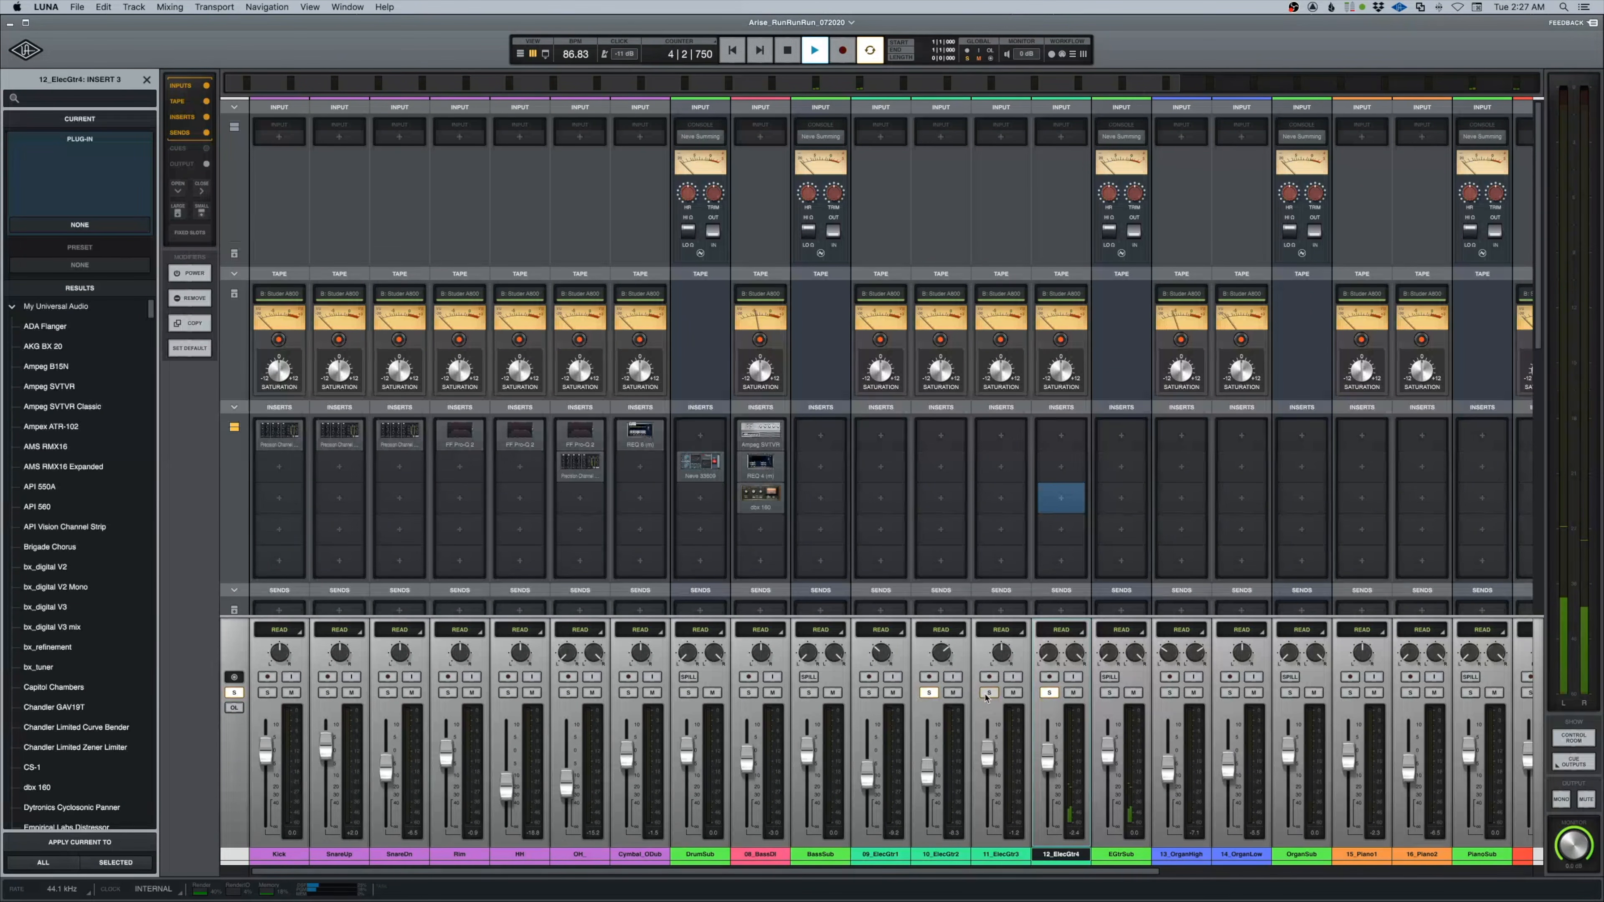
{"action": "key", "text": "space"}
{"action": "left_click", "coordinate": [1050, 693]}
Zoom in on the start of 12_ElecGtr4's clip in the timeline and solo the track while playing from bar 2.
{"action": "key", "text": "super+equal"}
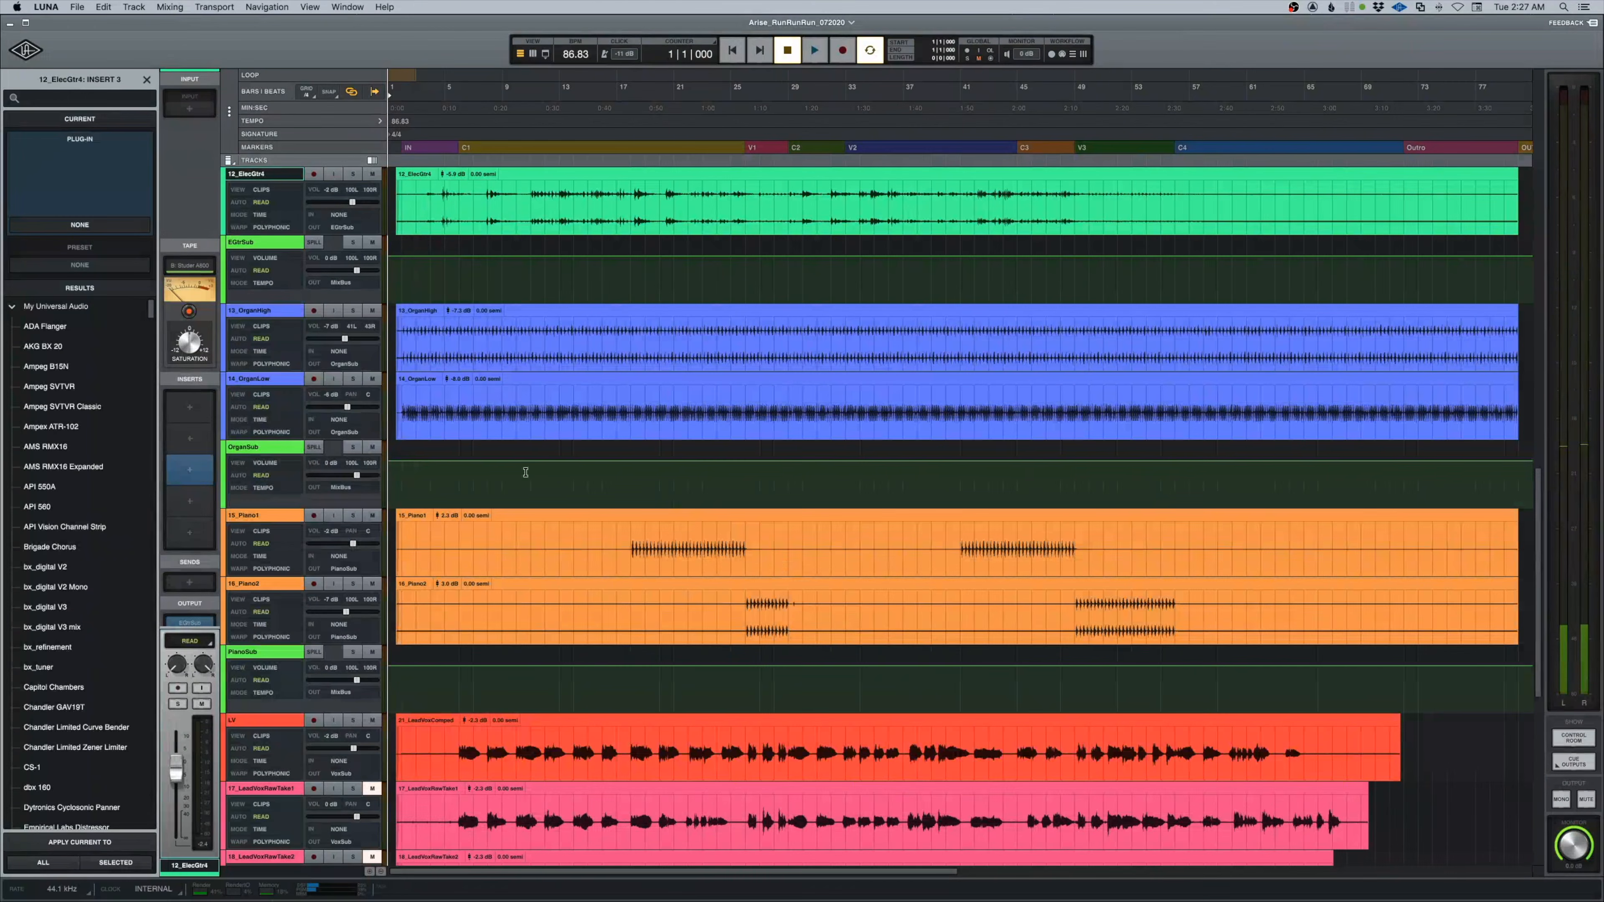
{"action": "scroll", "coordinate": [526, 470], "scroll_direction": "up", "scroll_amount": 4}
{"action": "key", "text": "e"}
{"action": "key", "text": "t"}
{"action": "key", "text": "t"}
{"action": "key", "text": "t"}
{"action": "key", "text": "t"}
{"action": "left_click", "coordinate": [650, 515]}
{"action": "key", "text": "space"}
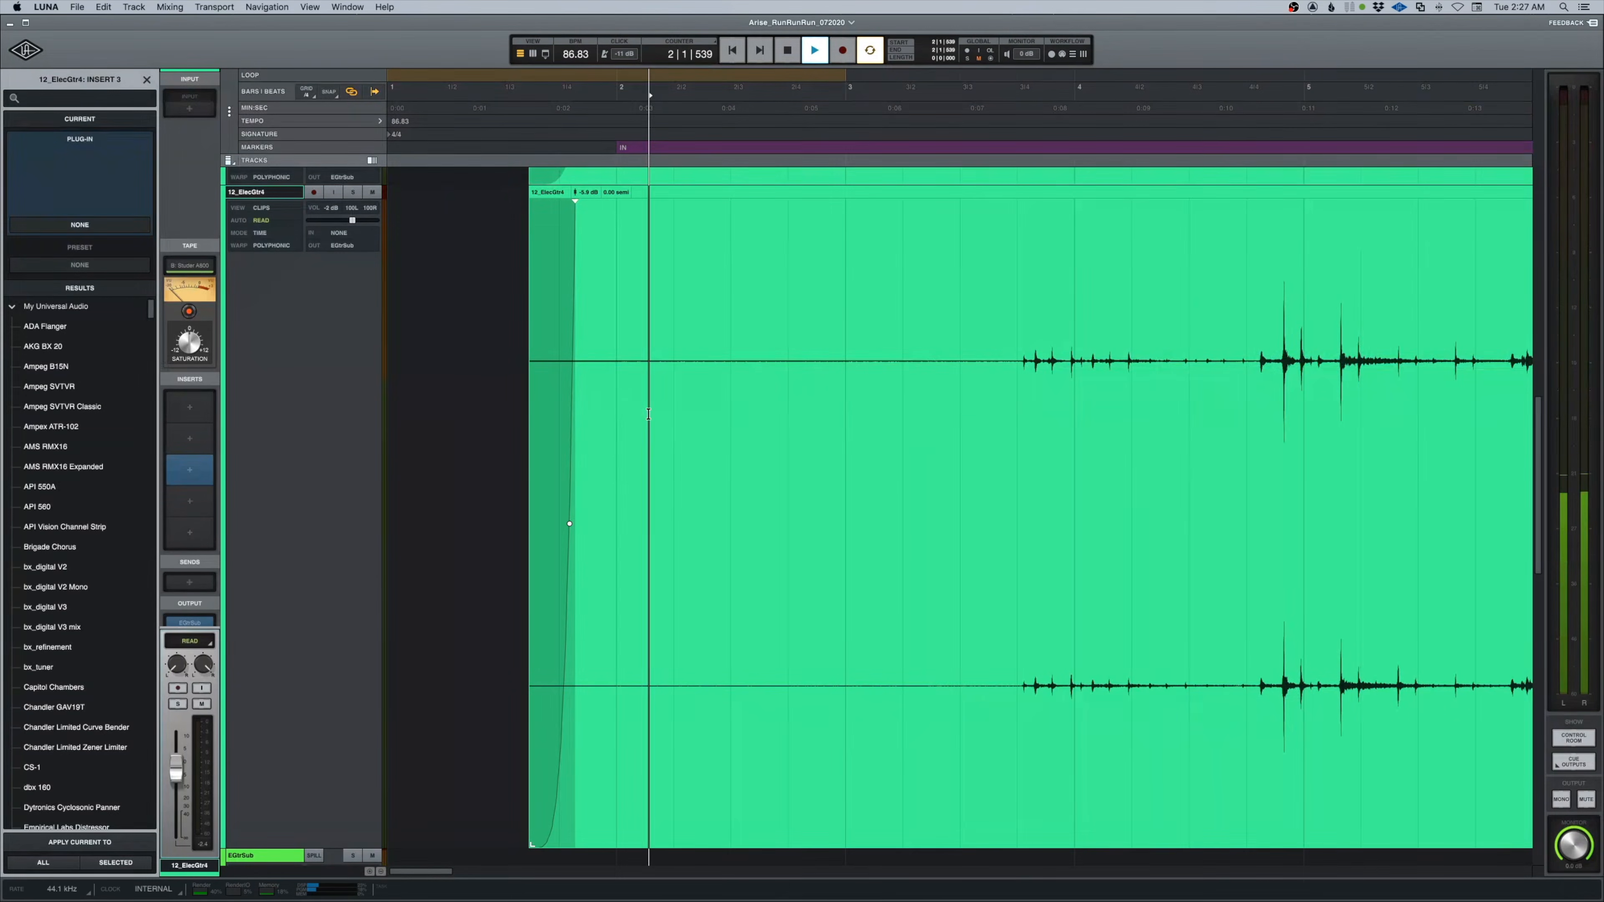
{"action": "left_click", "coordinate": [353, 196]}
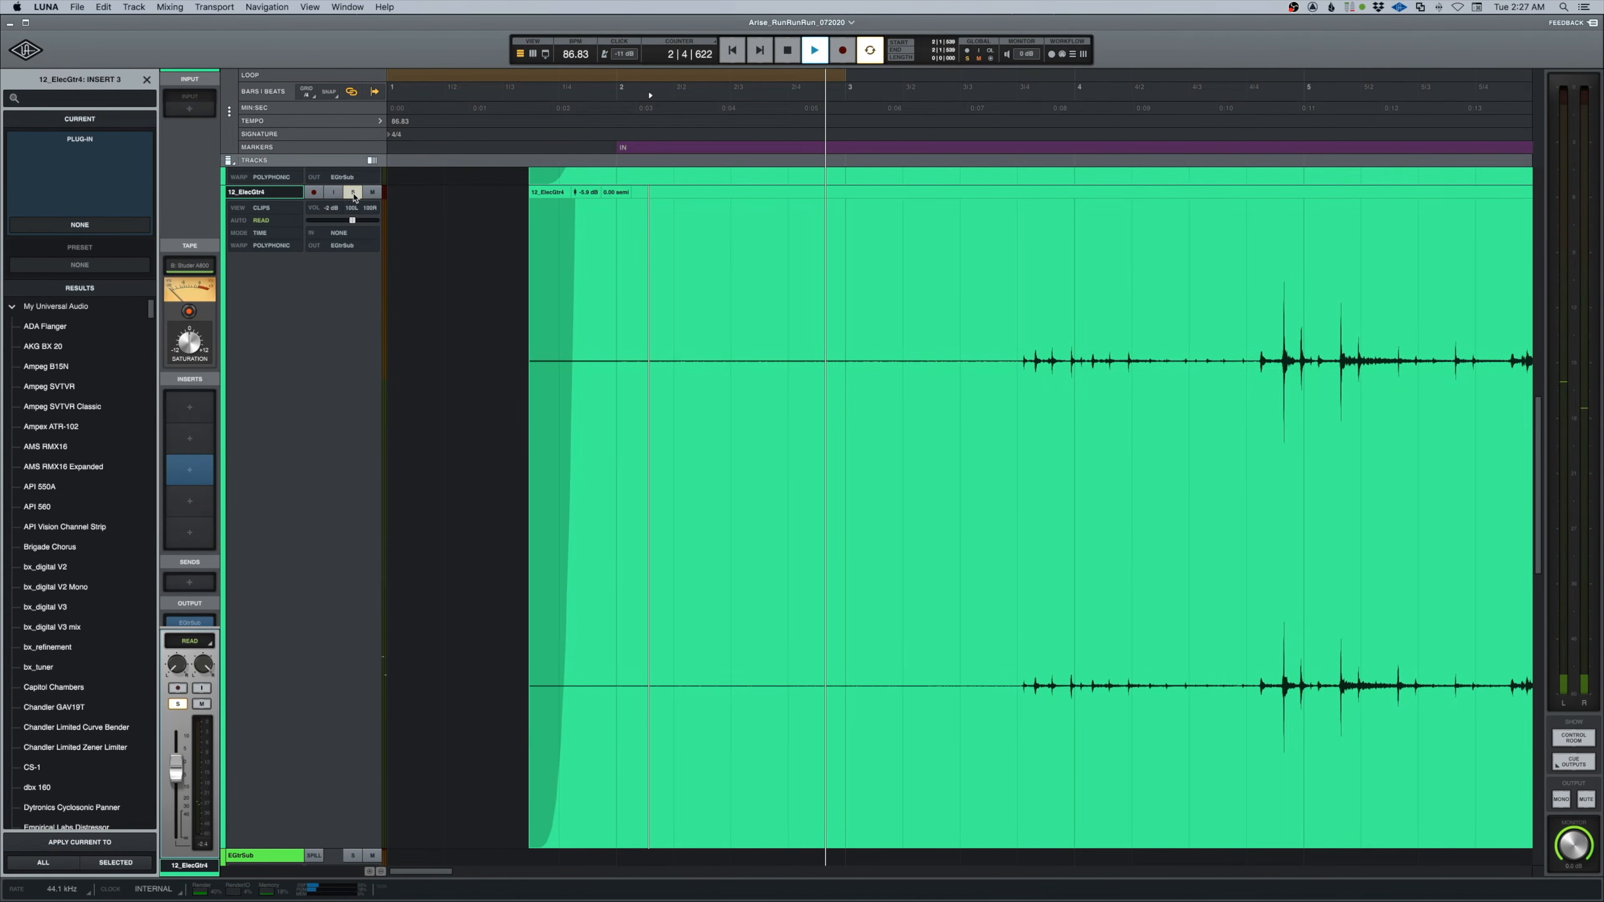
{"action": "key", "text": "space"}
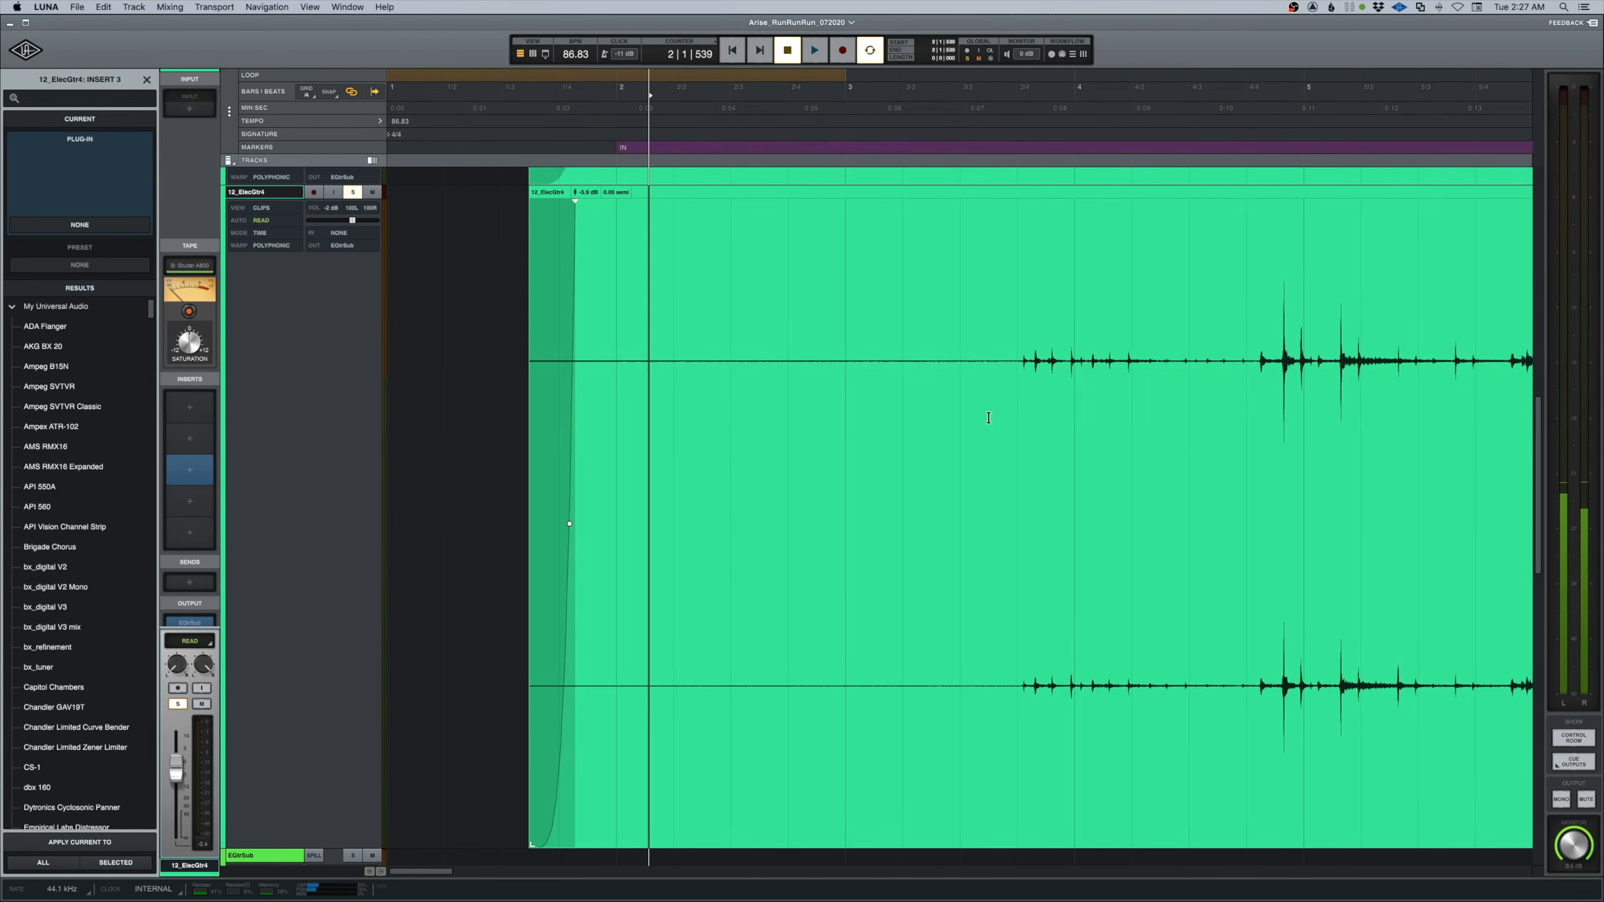
Audition the quiet stretch in bar 3 before 12_ElecGtr4's first notes to locate a cut point.
{"action": "left_click", "coordinate": [939, 414]}
{"action": "left_click_drag", "start_coordinate": [934, 414], "coordinate": [1008, 416]}
{"action": "key", "text": "space"}
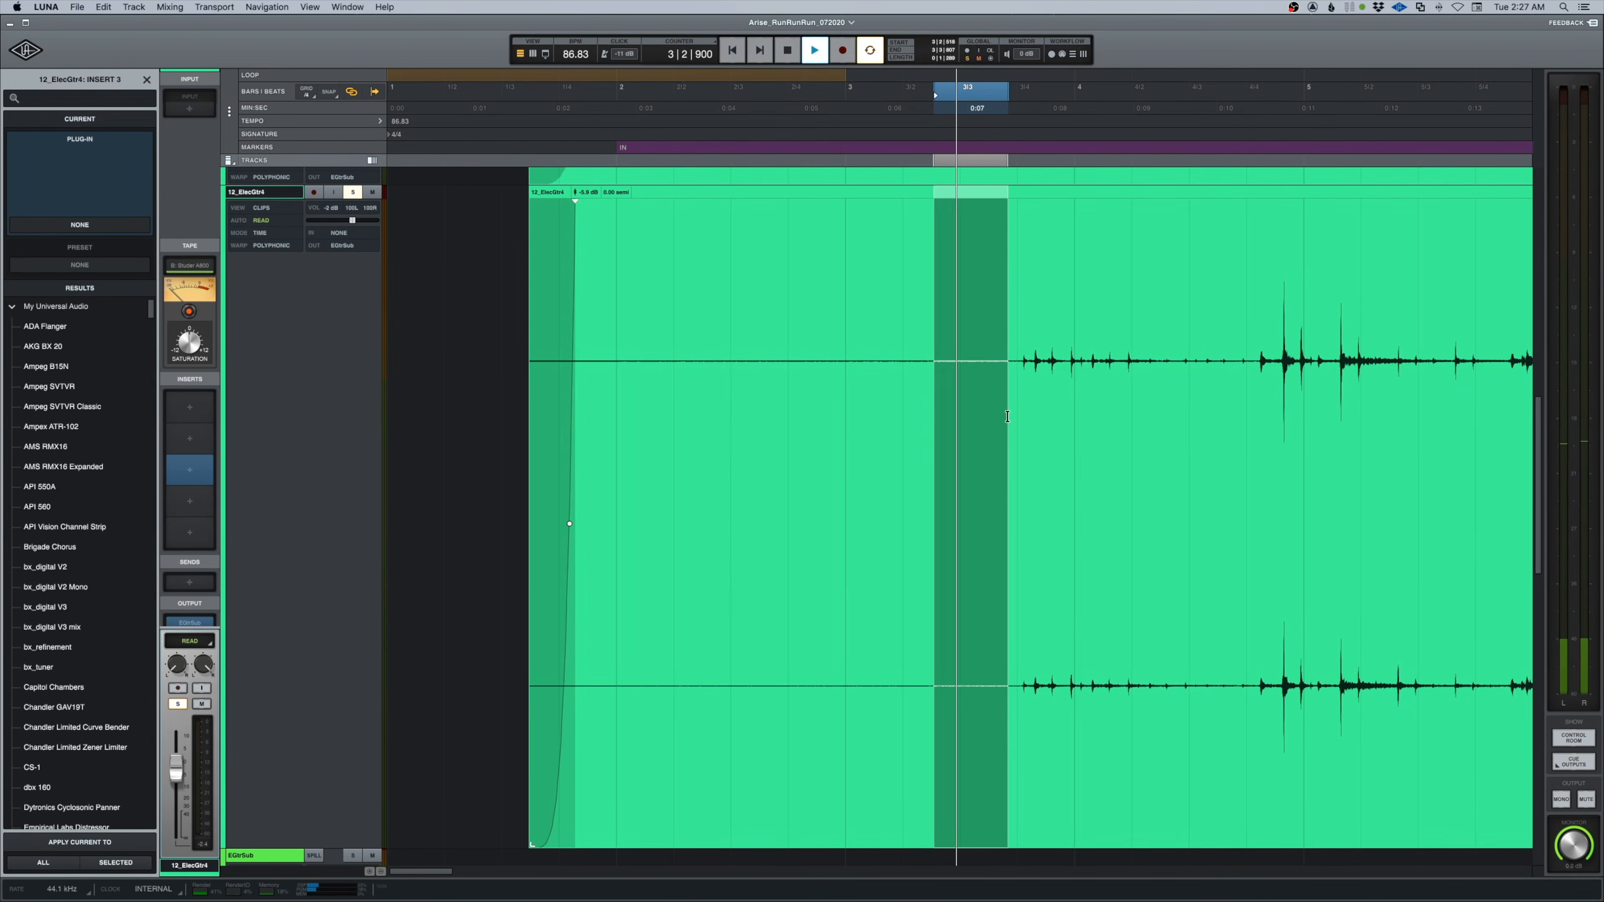
{"action": "key", "text": "space"}
{"action": "left_click", "coordinate": [920, 418]}
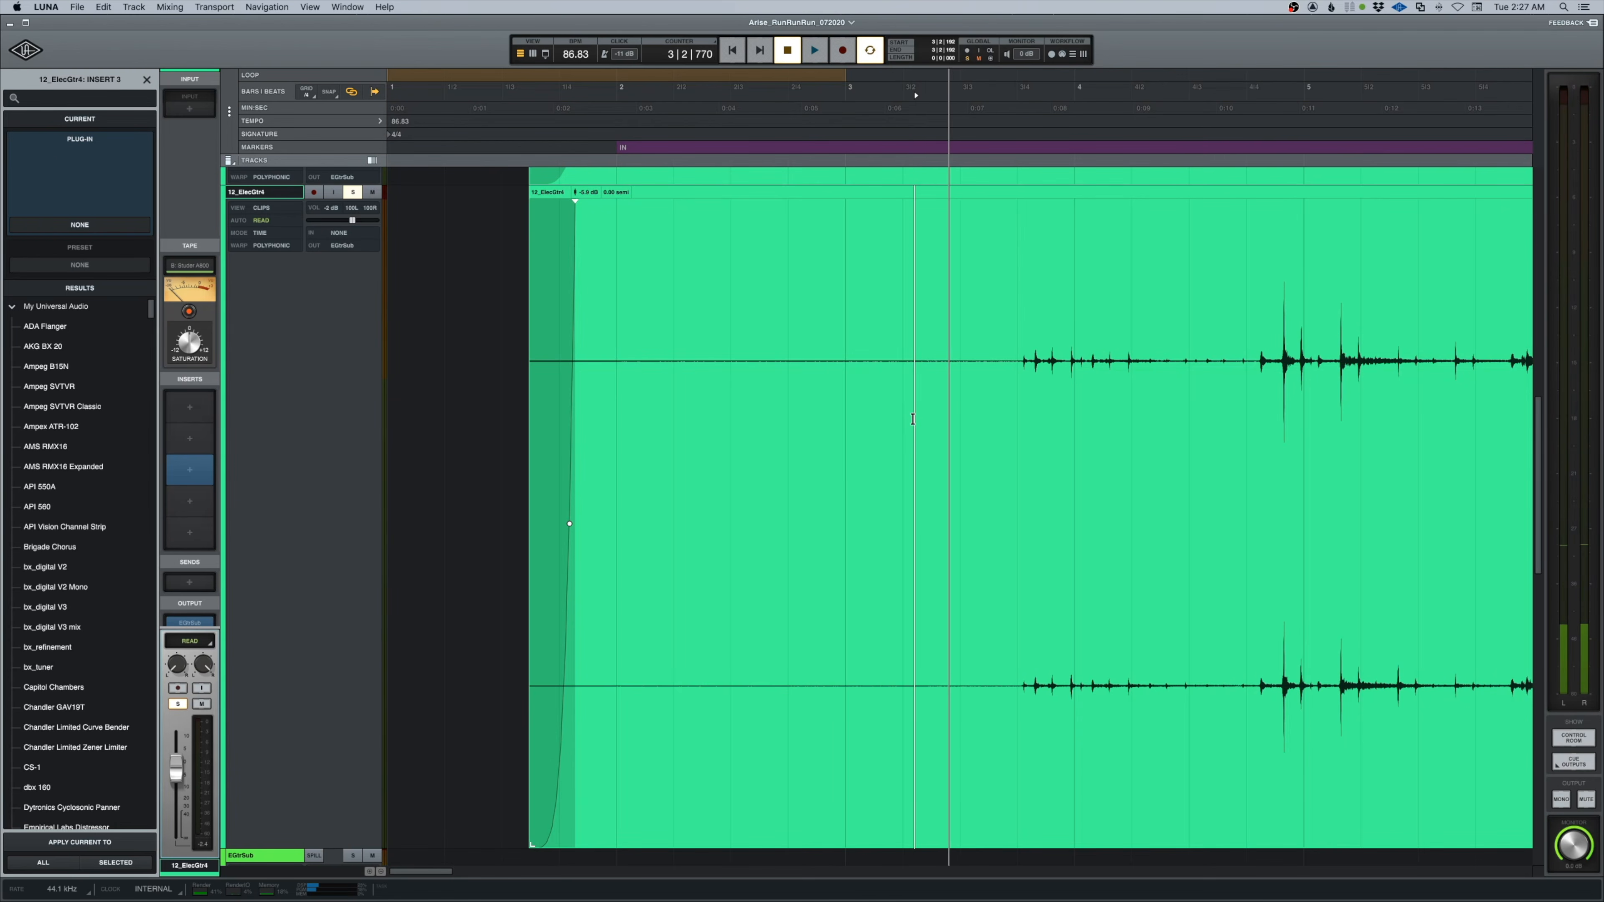
{"action": "left_click", "coordinate": [980, 415]}
{"action": "left_click", "coordinate": [989, 415]}
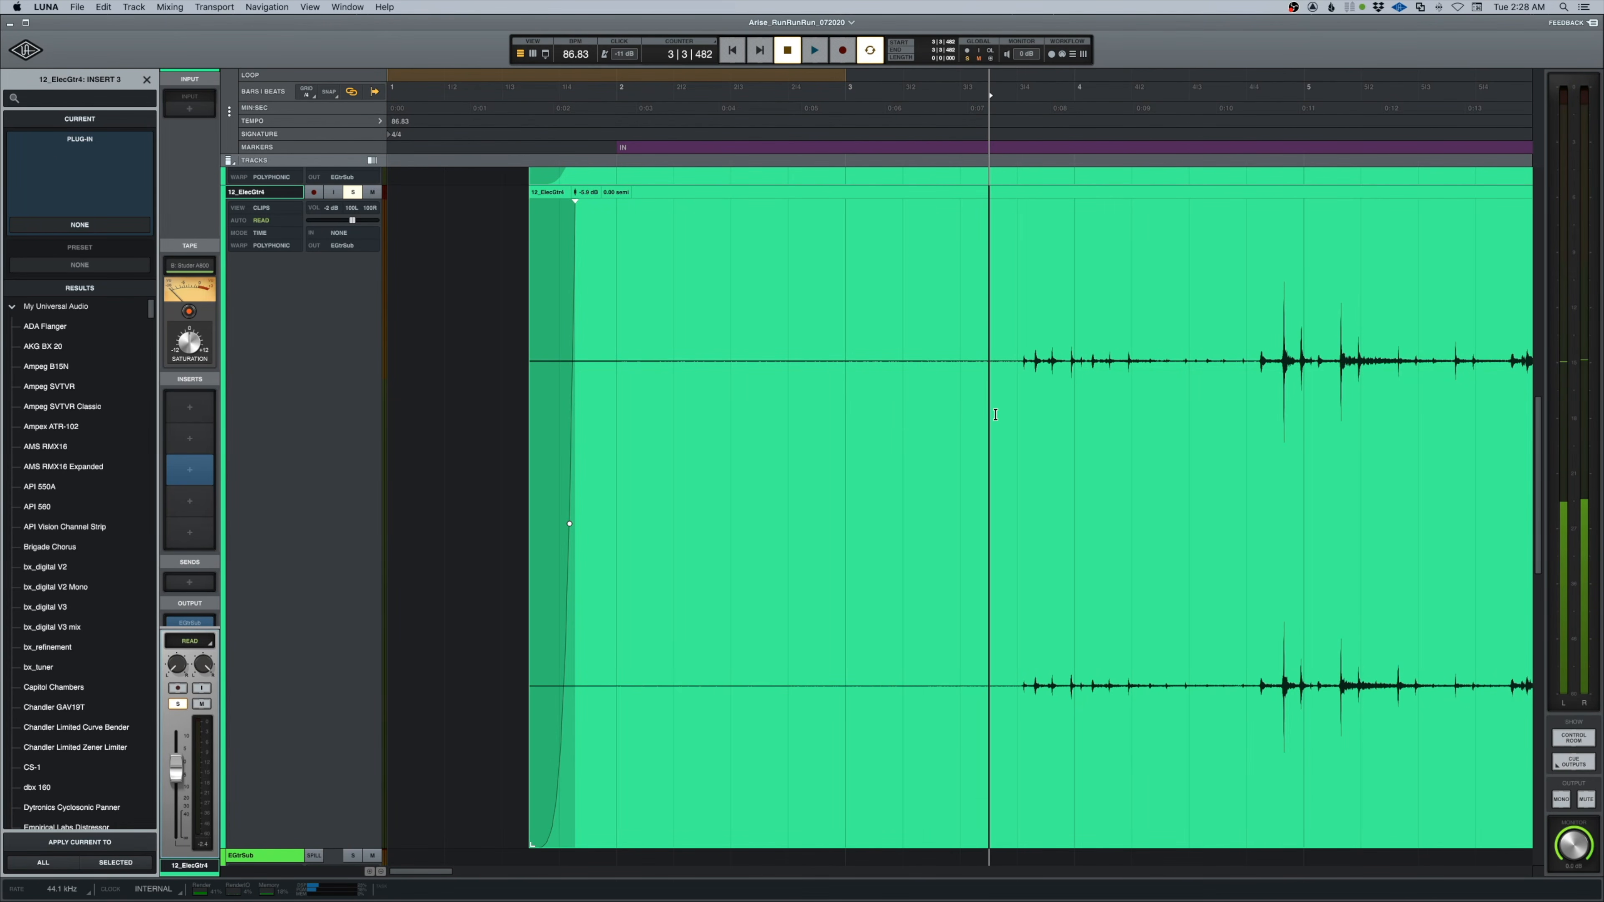
{"action": "left_click", "coordinate": [997, 416]}
{"action": "key", "text": "space"}
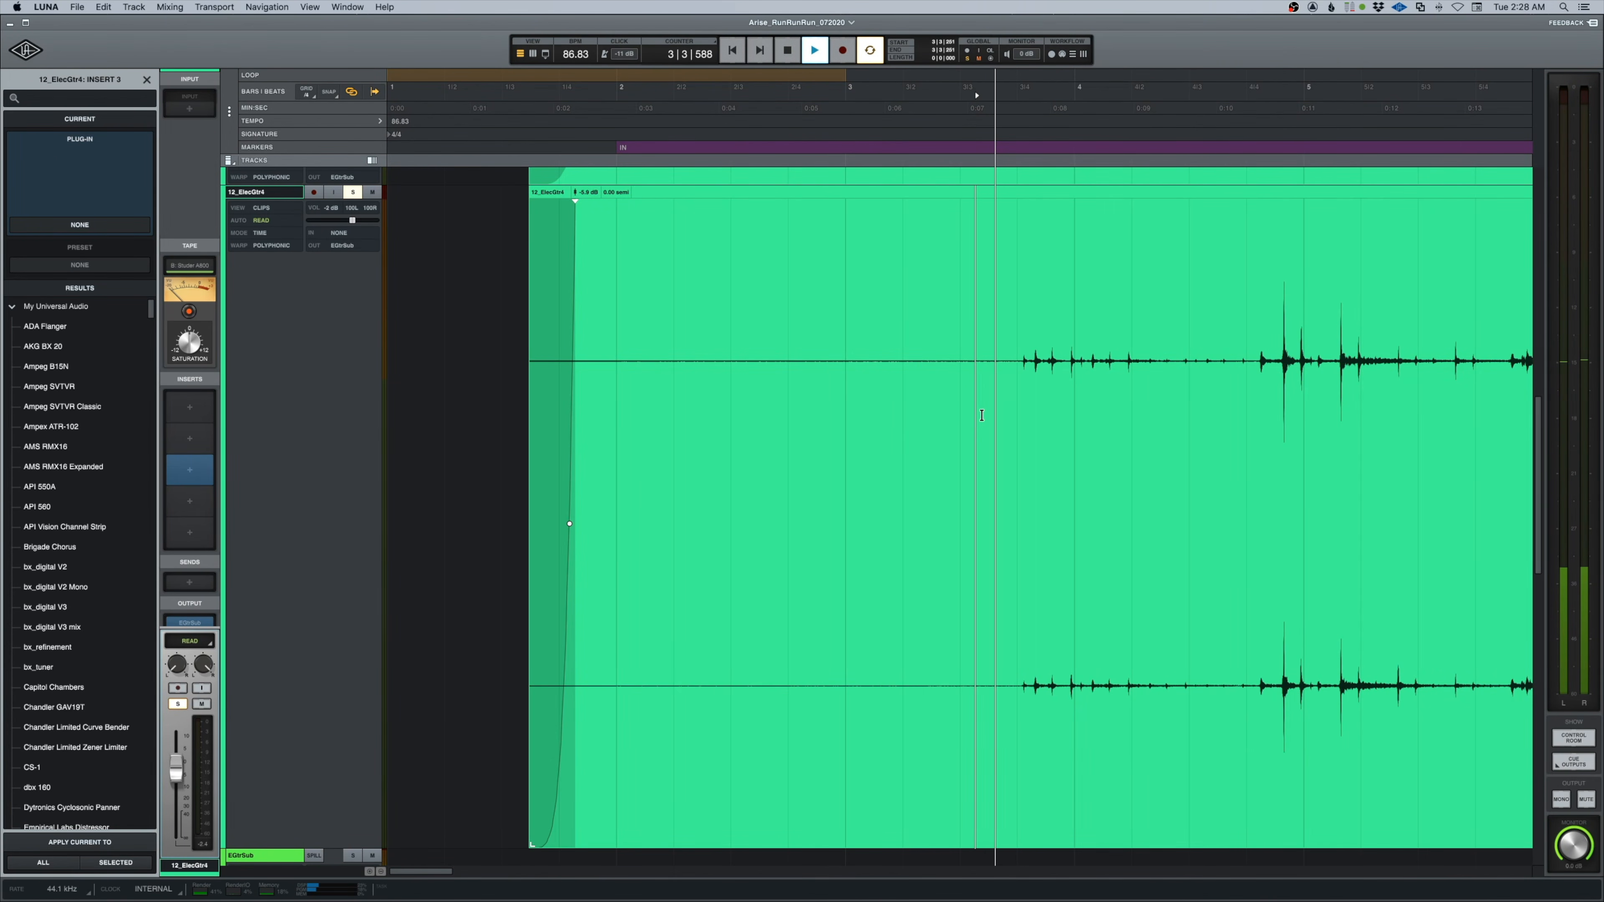
{"action": "key", "text": "space"}
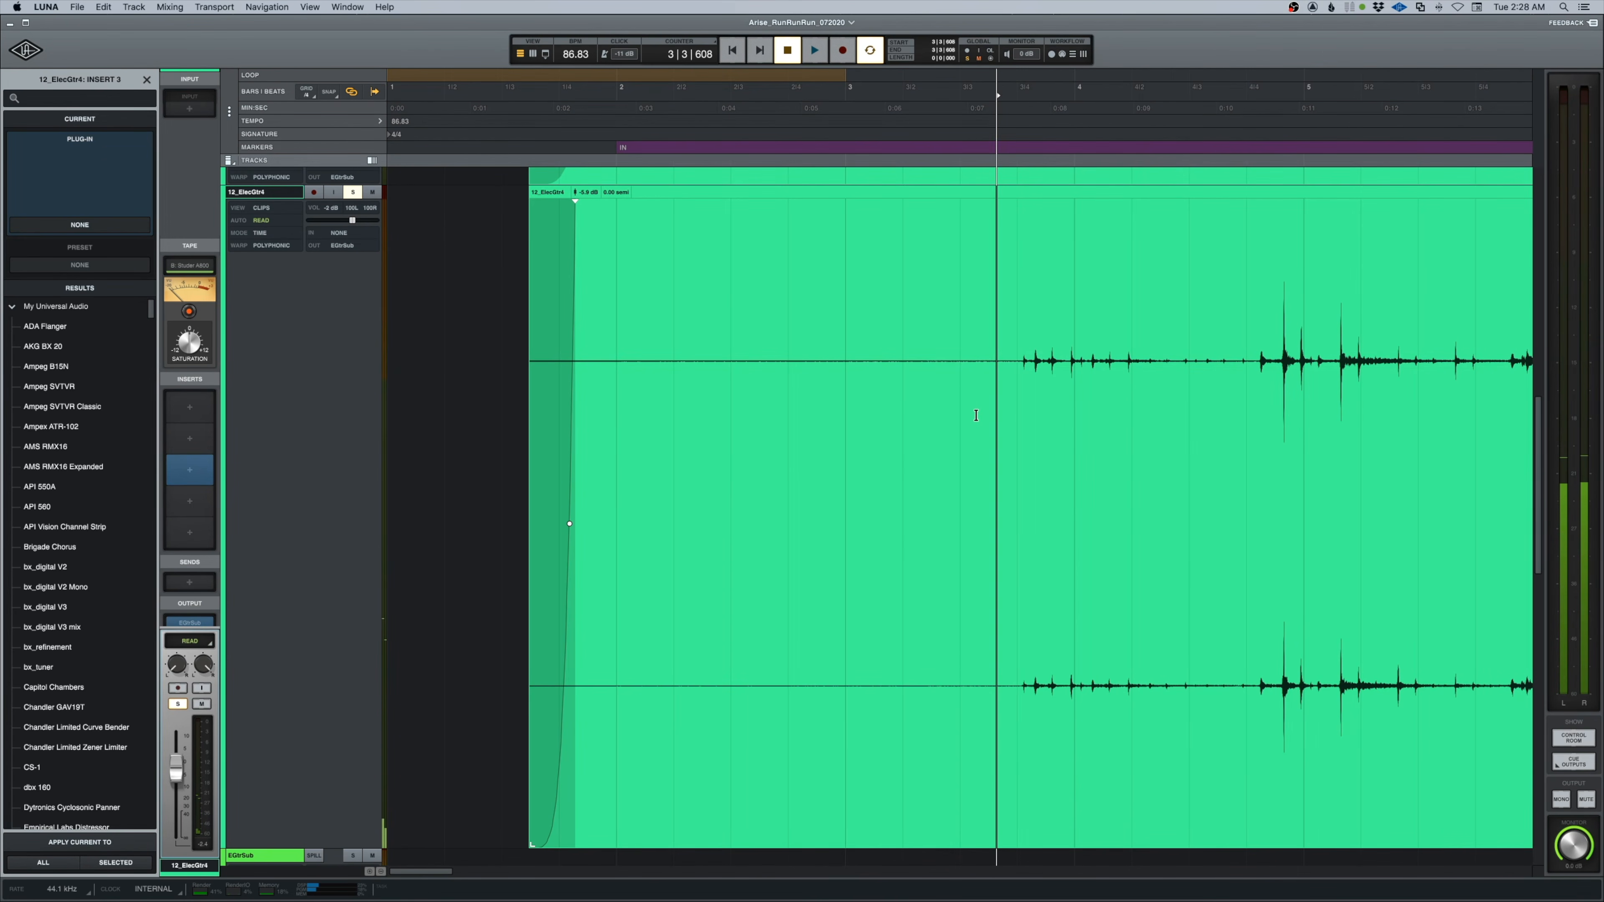
Split 12_ElecGtr4's clip at 3|3|608 and delete the section before the split.
{"action": "key", "text": "b"}
{"action": "left_click", "coordinate": [872, 475]}
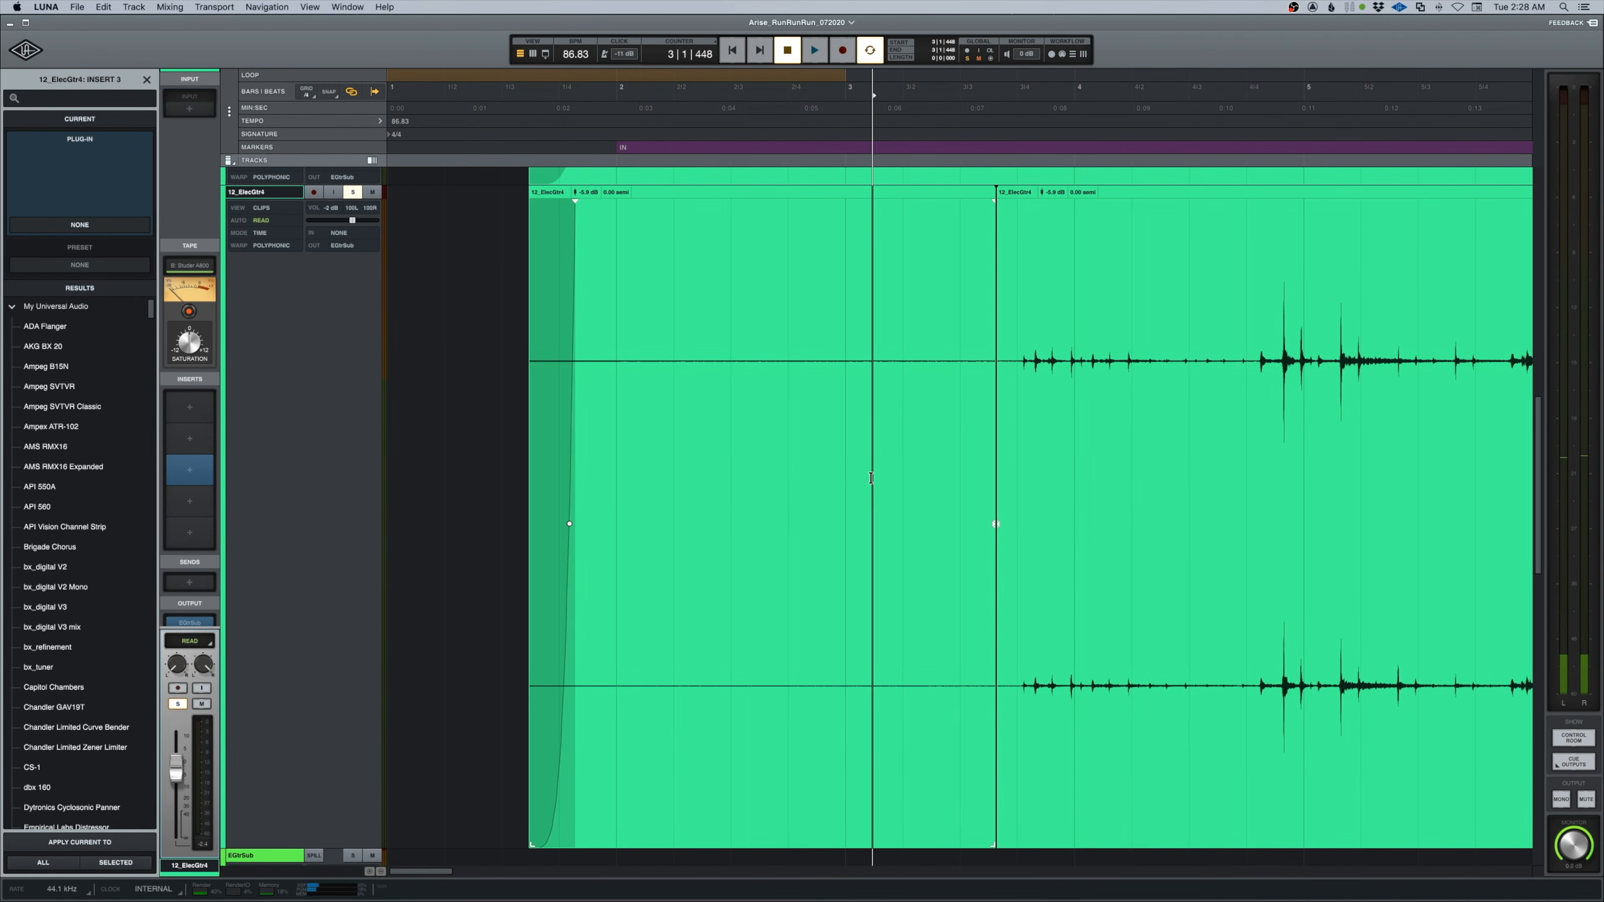
{"action": "left_click", "coordinate": [759, 195]}
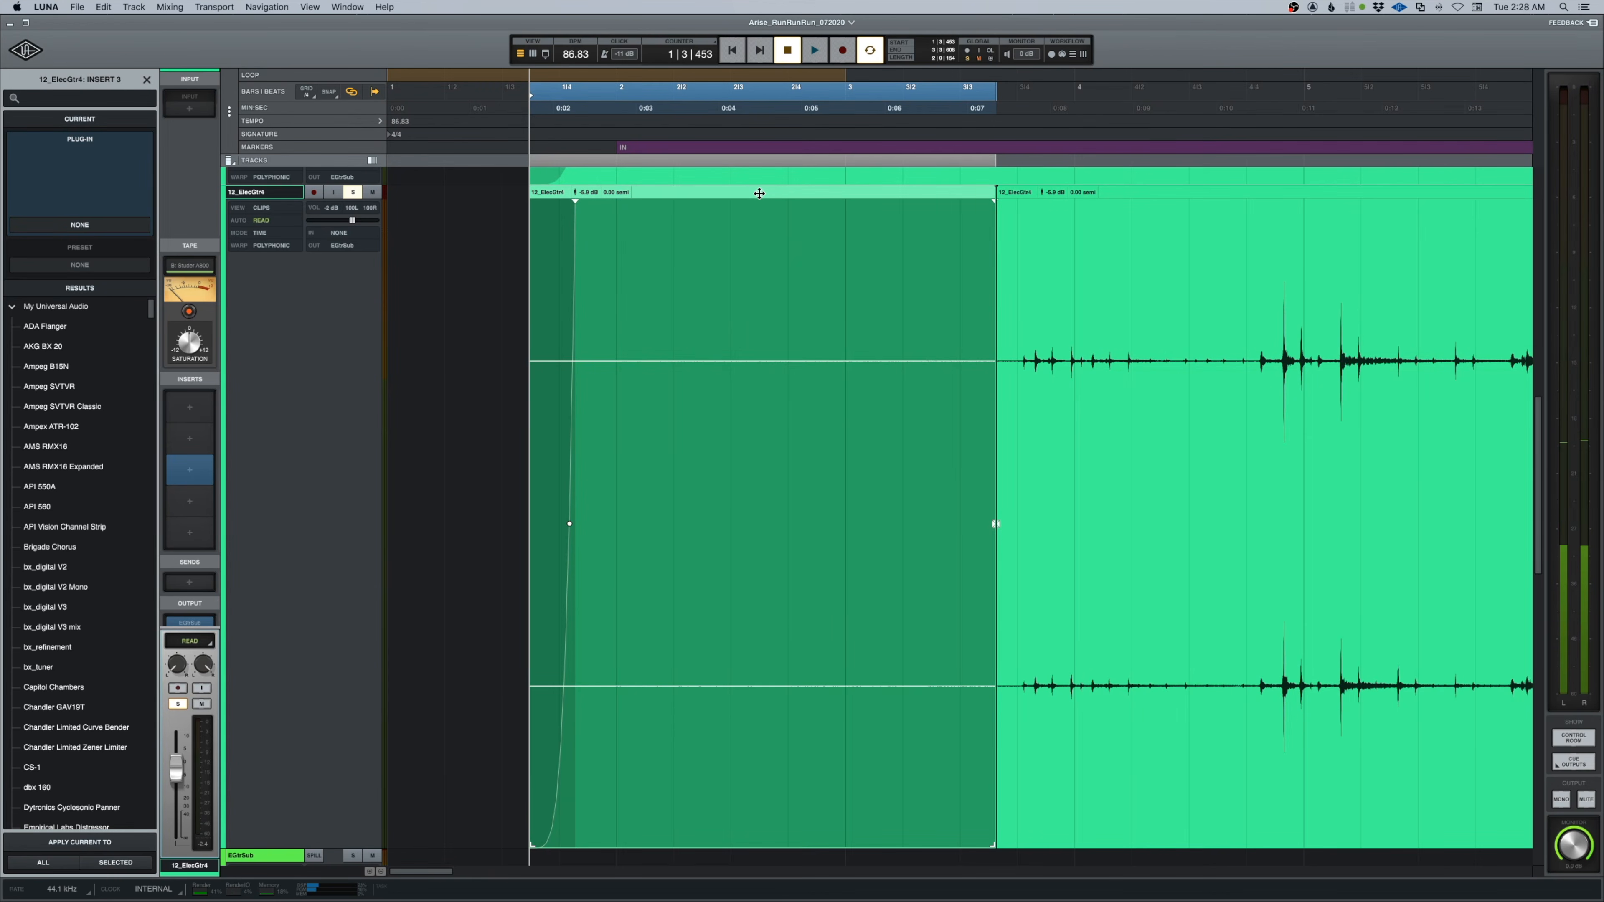
{"action": "key", "text": "Delete"}
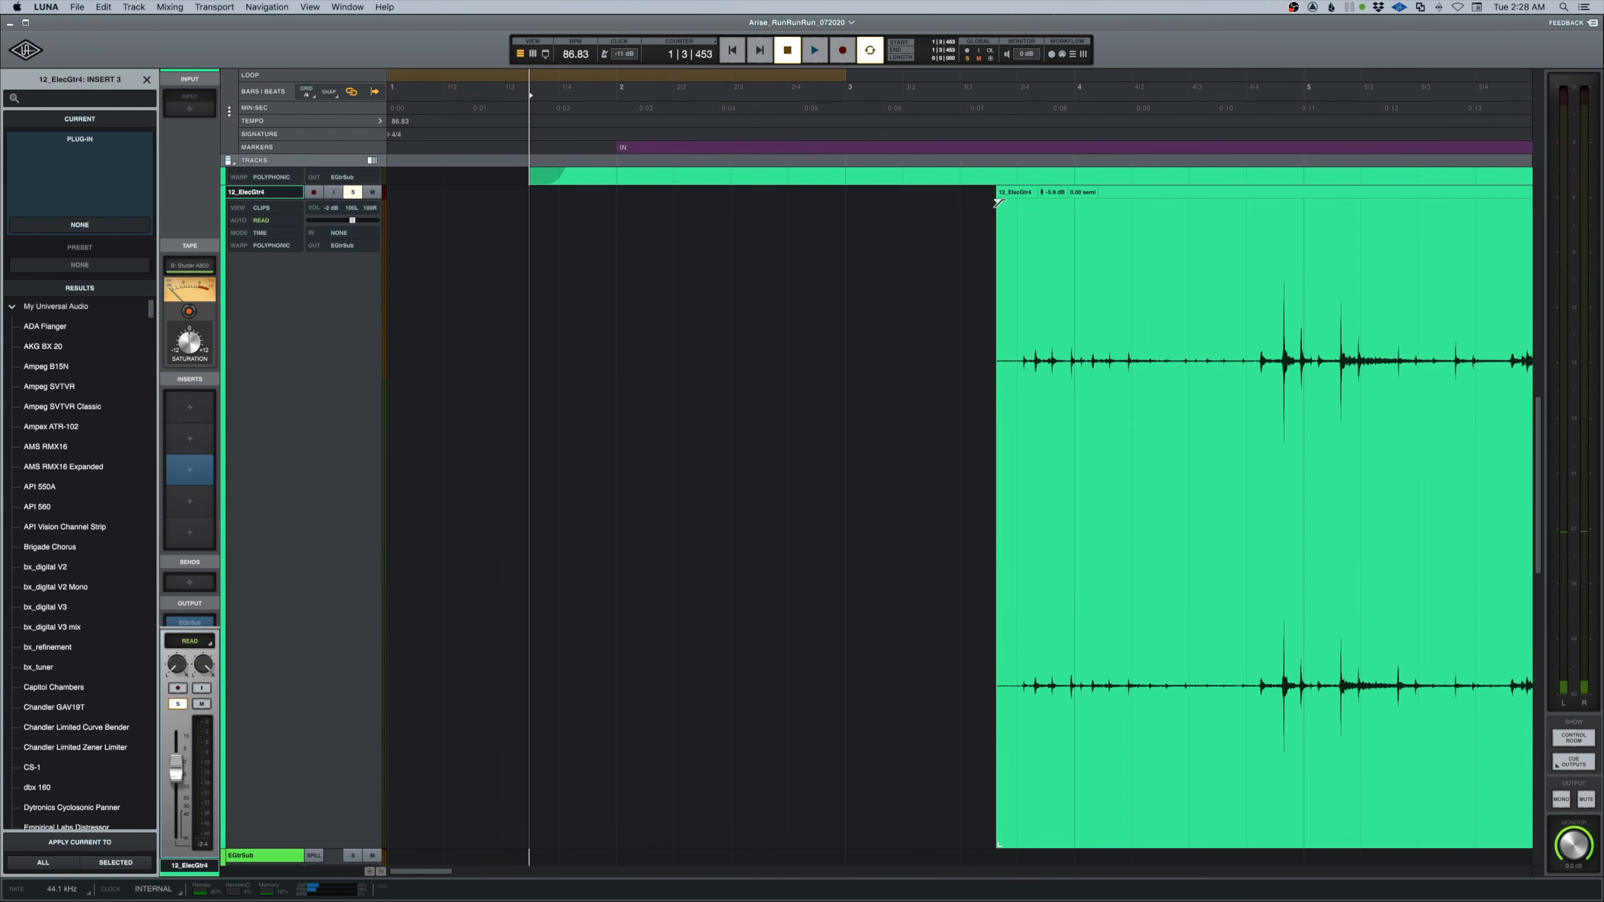
Add a short fade-in at the trimmed start of 12_ElecGtr4's clip and audition the entrance from bar 3.
{"action": "left_click_drag", "start_coordinate": [996, 201], "coordinate": [1018, 202]}
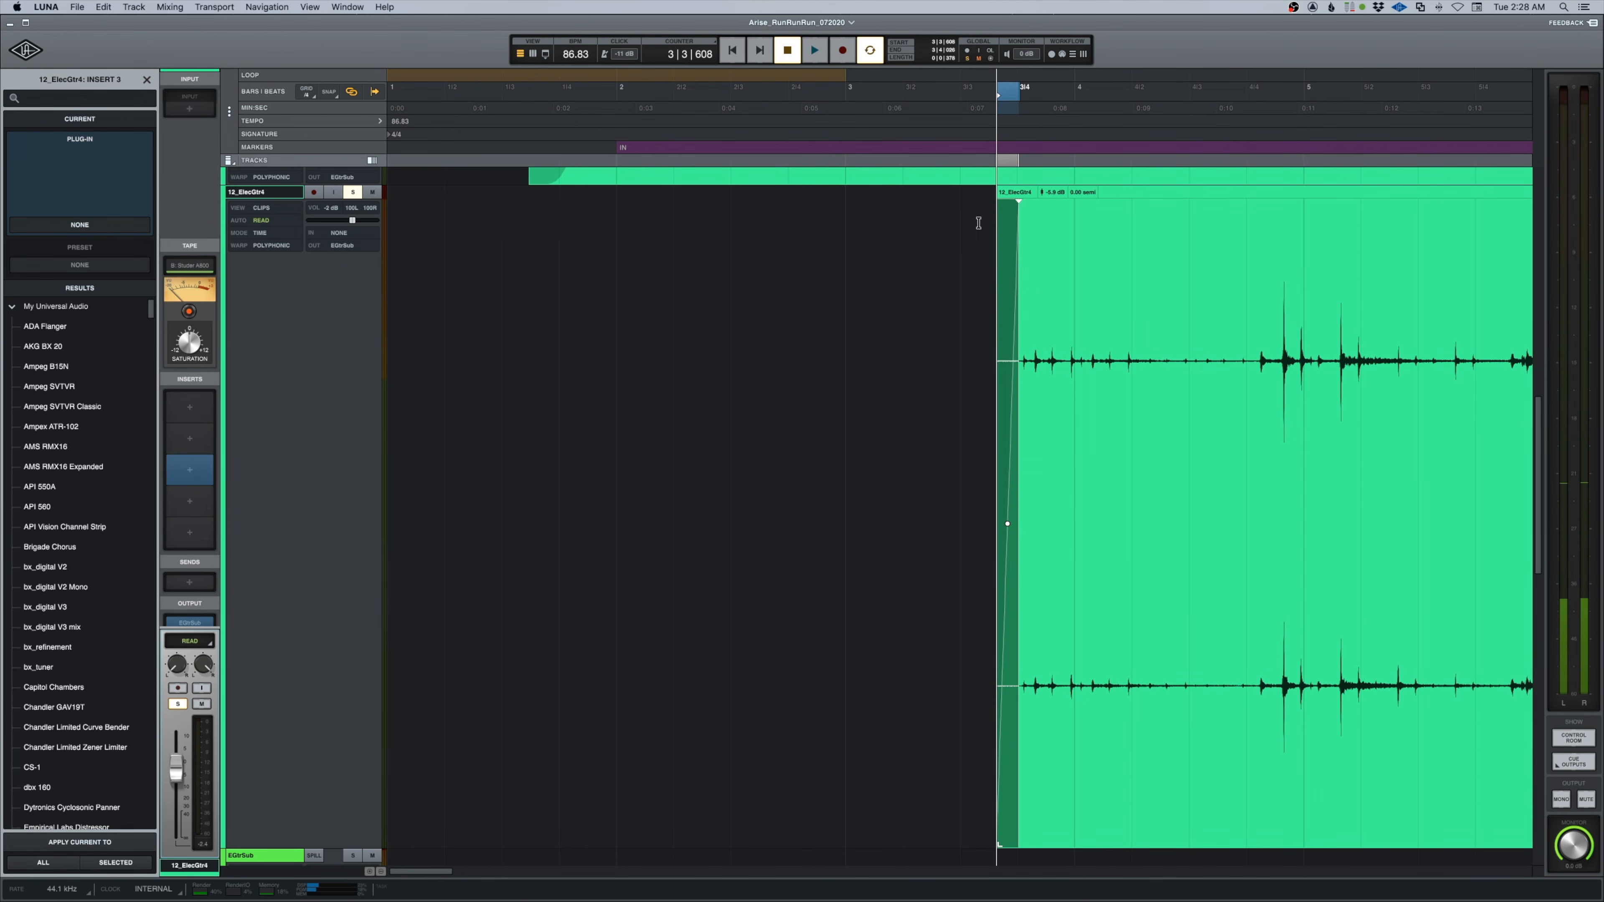
{"action": "left_click", "coordinate": [857, 269]}
{"action": "key", "text": "space"}
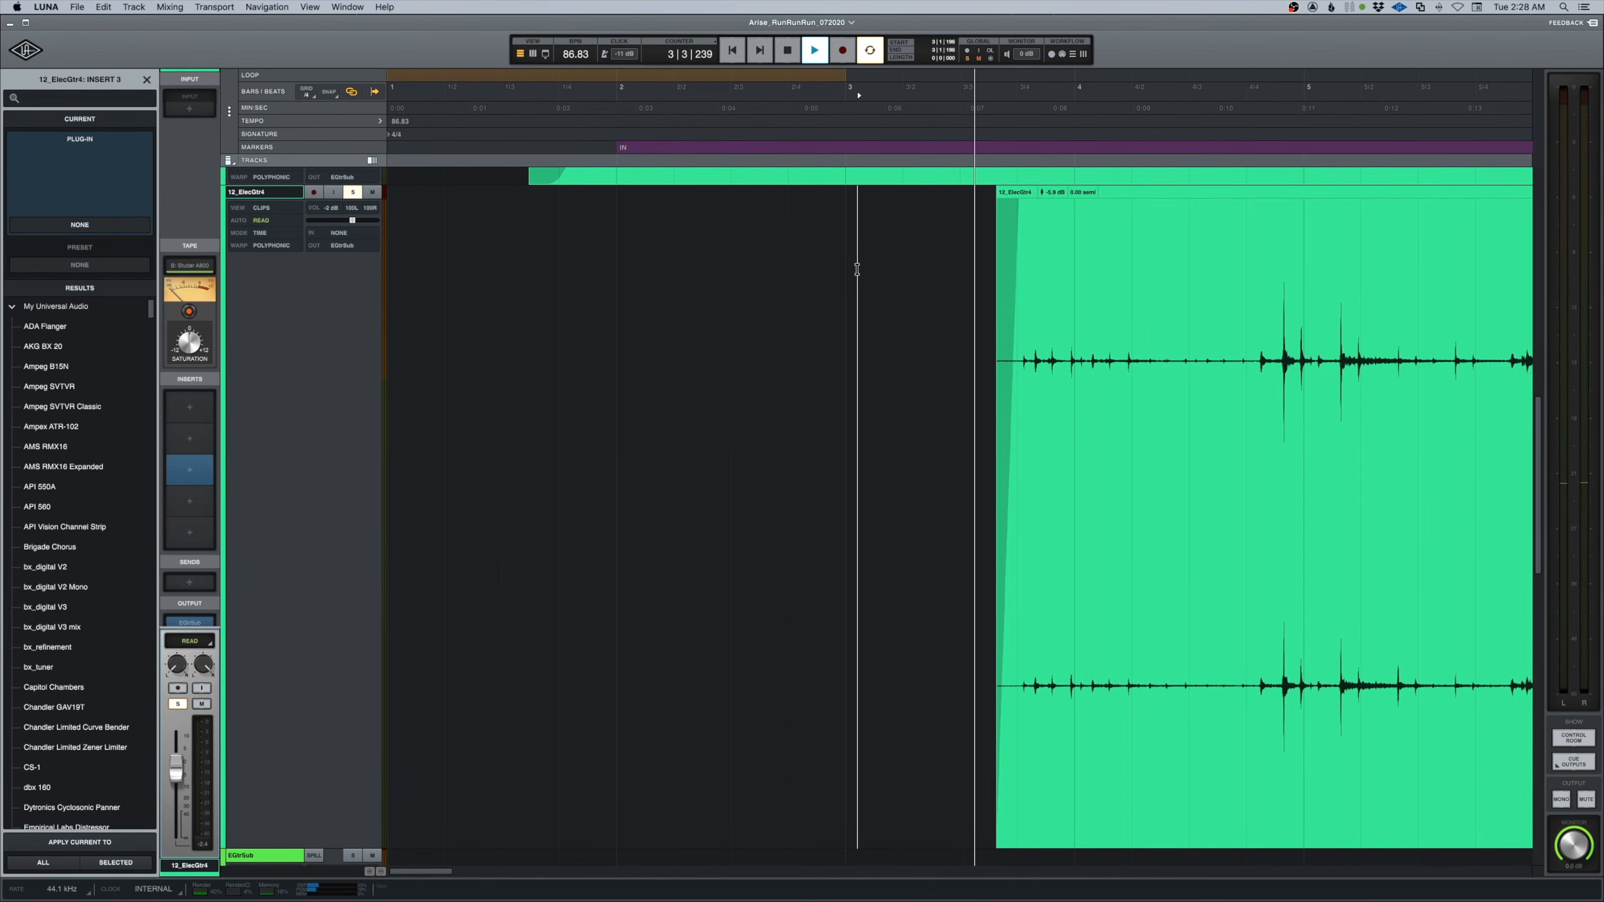
{"action": "key", "text": "space"}
Unsolo 12_ElecGtr4, zoom back out to the full arrangement, and play the mix from near the song's start.
{"action": "left_click", "coordinate": [352, 194]}
{"action": "key", "text": "e"}
{"action": "left_click", "coordinate": [392, 354]}
{"action": "key", "text": "space"}
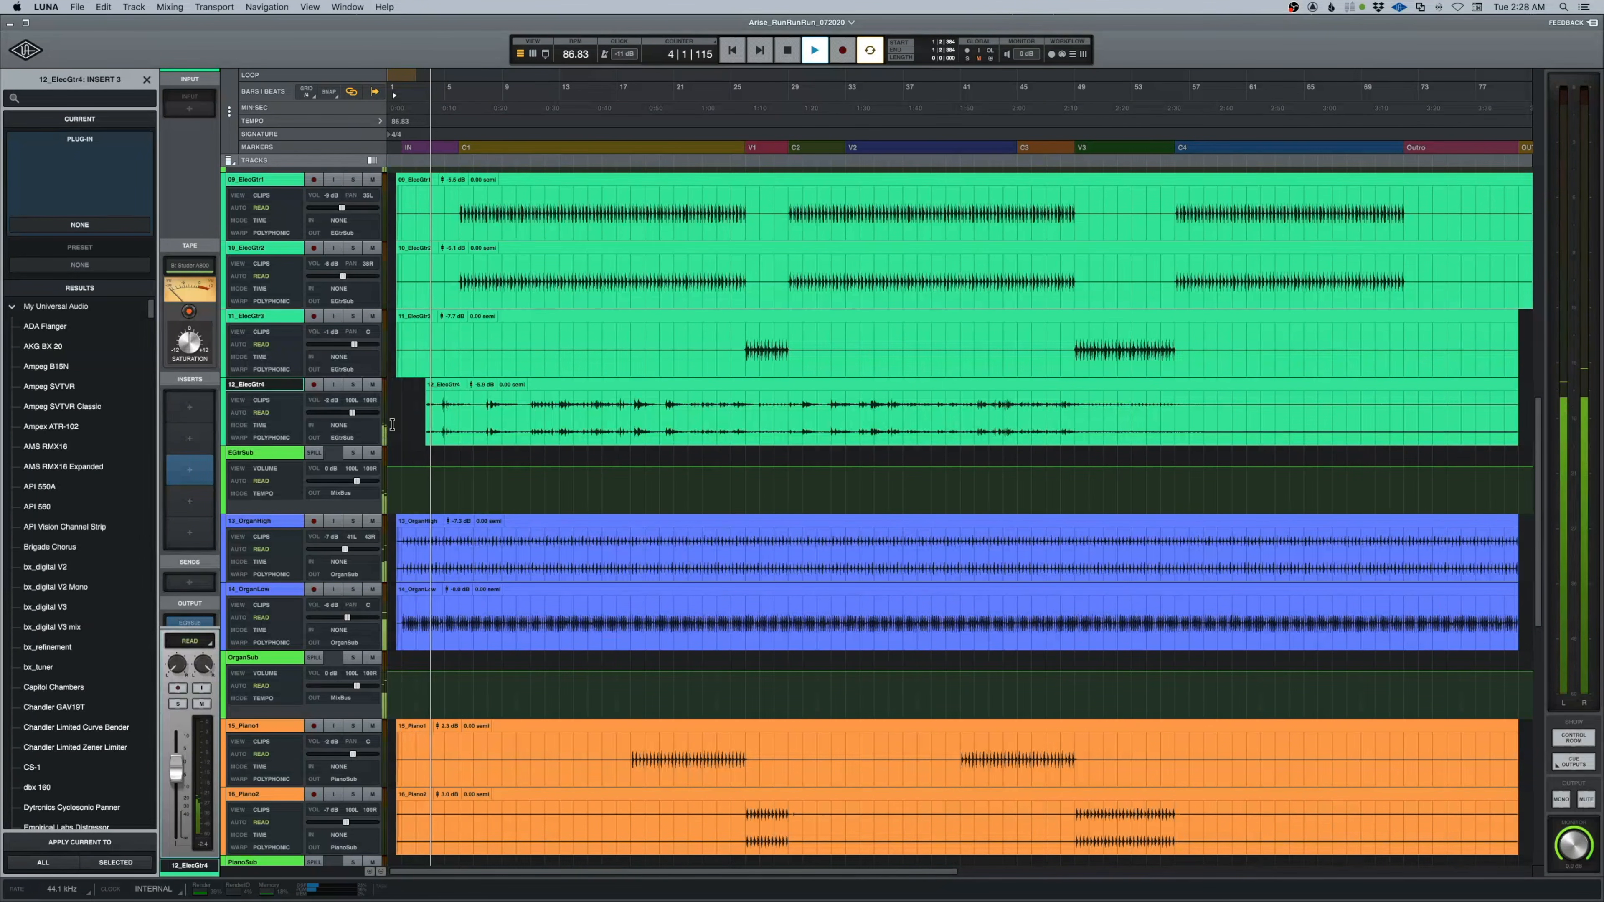
Return to the mixer, look over all channels through to the main output while the mix plays, and stop playback.
{"action": "key", "text": "super+equal"}
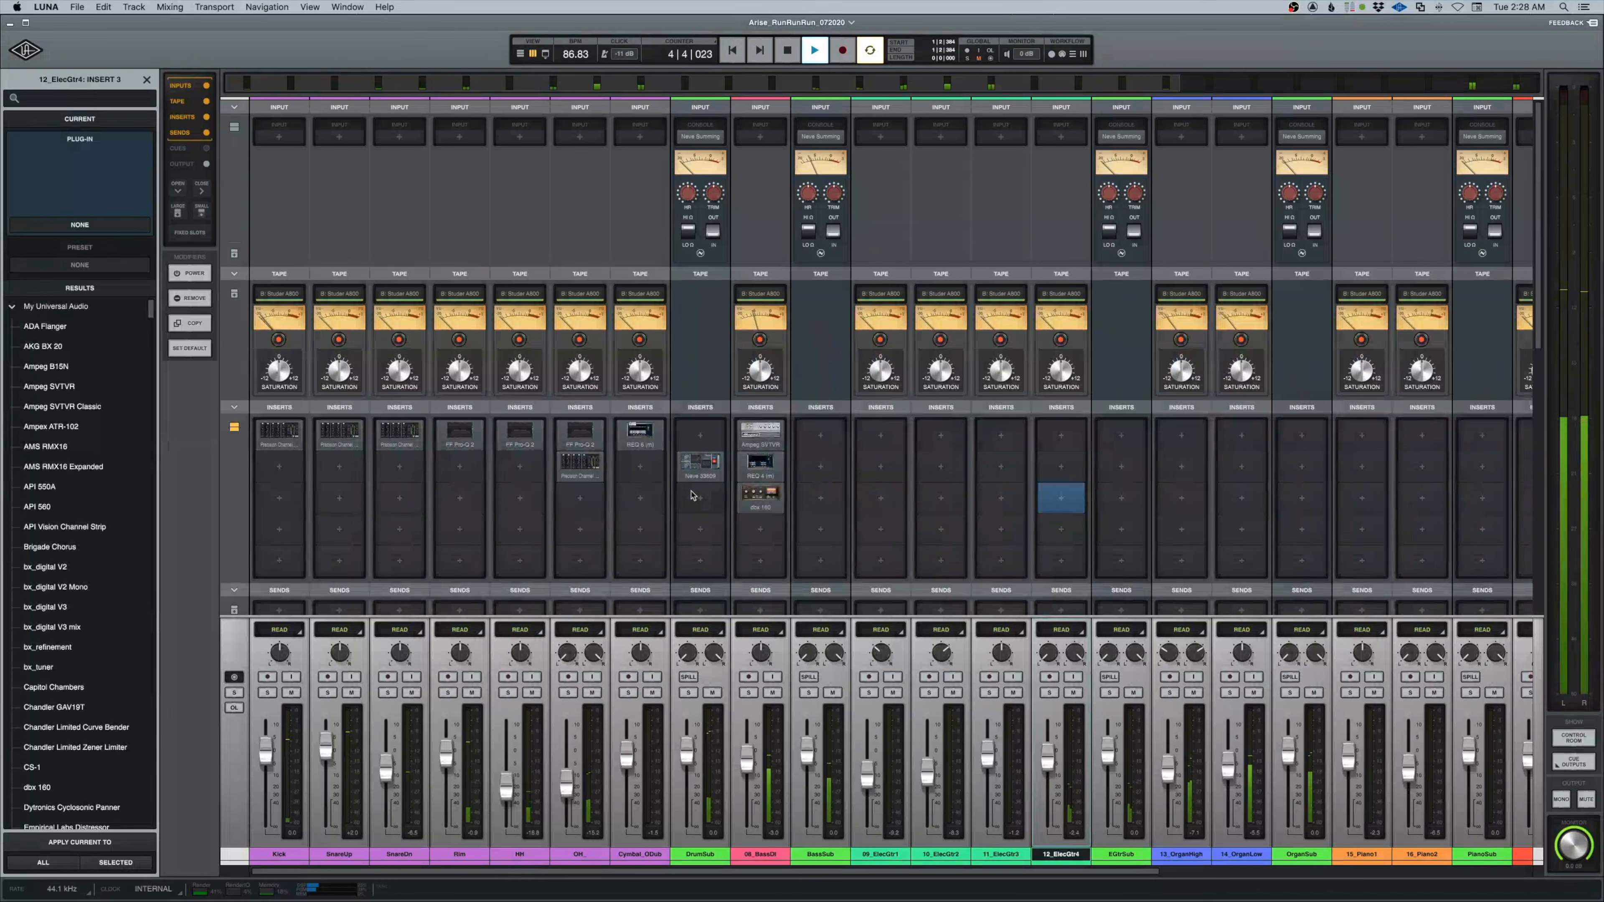
{"action": "scroll", "coordinate": [765, 547], "scroll_direction": "right", "scroll_amount": 10}
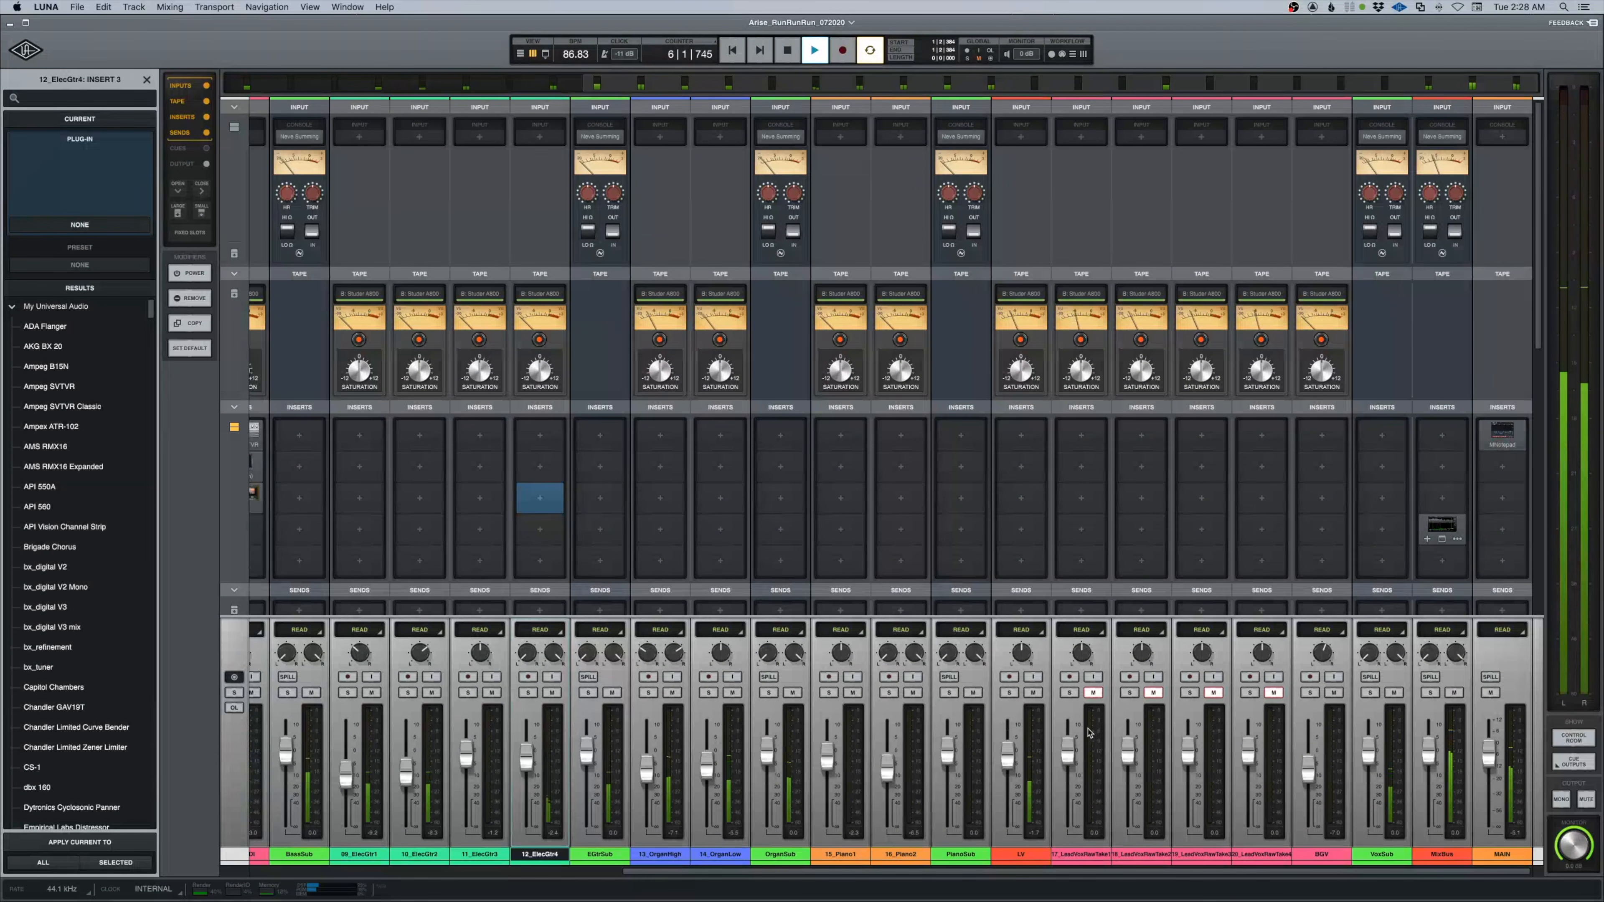
{"action": "scroll", "coordinate": [957, 525], "scroll_direction": "left", "scroll_amount": 10}
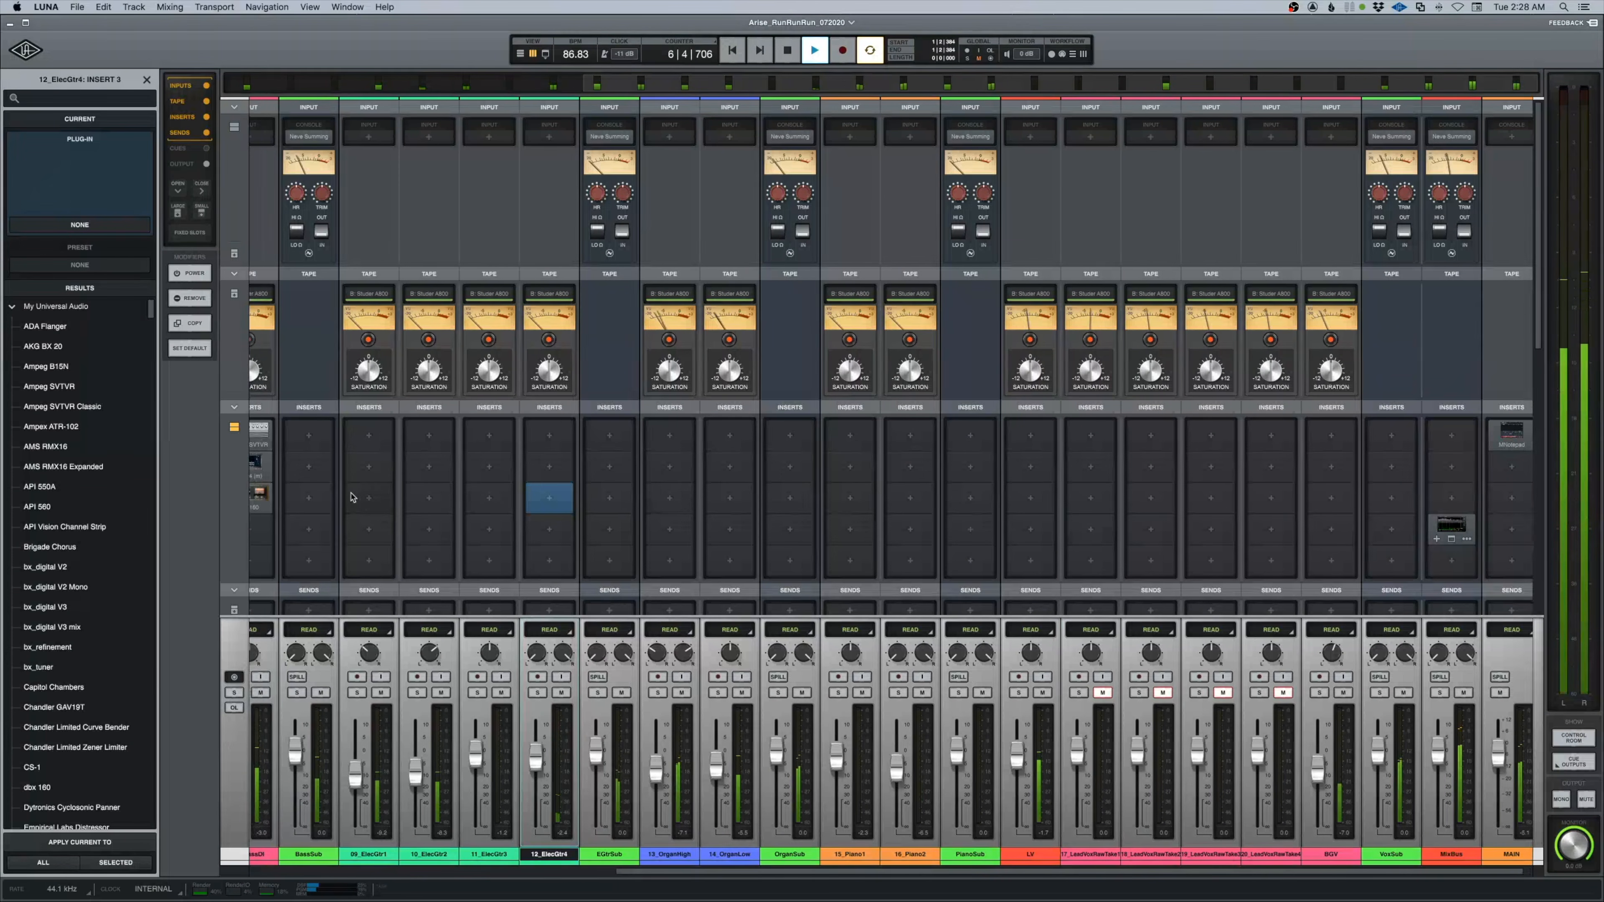
{"action": "key", "text": "space"}
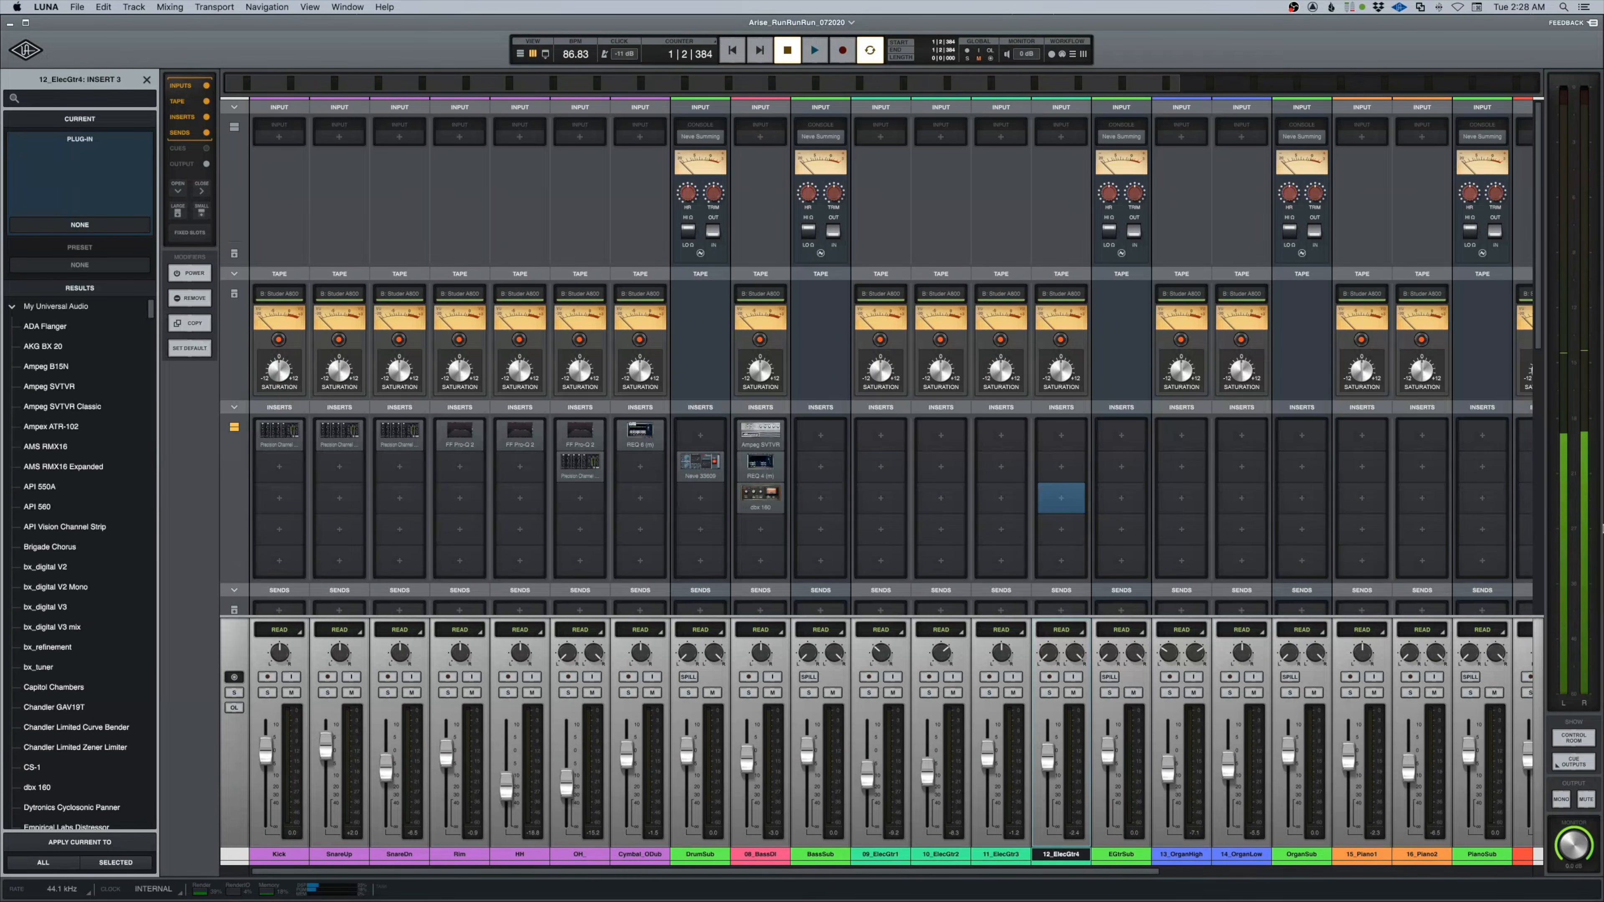
{"action": "scroll", "coordinate": [1088, 588], "scroll_direction": "right", "scroll_amount": 10}
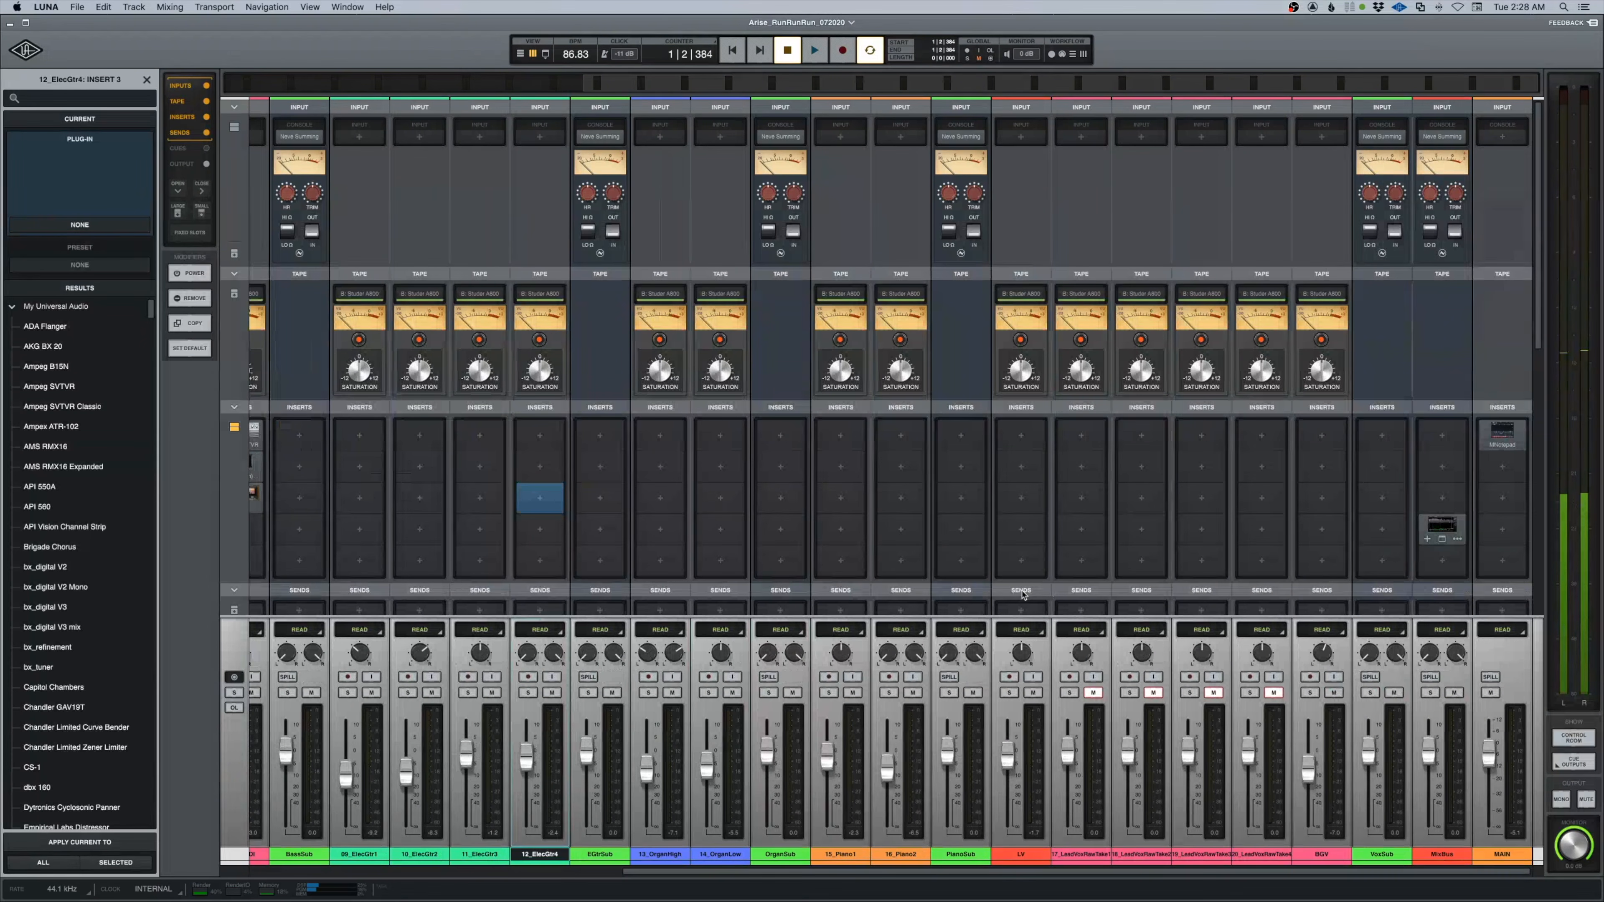
{"action": "scroll", "coordinate": [1023, 593], "scroll_direction": "left", "scroll_amount": 10}
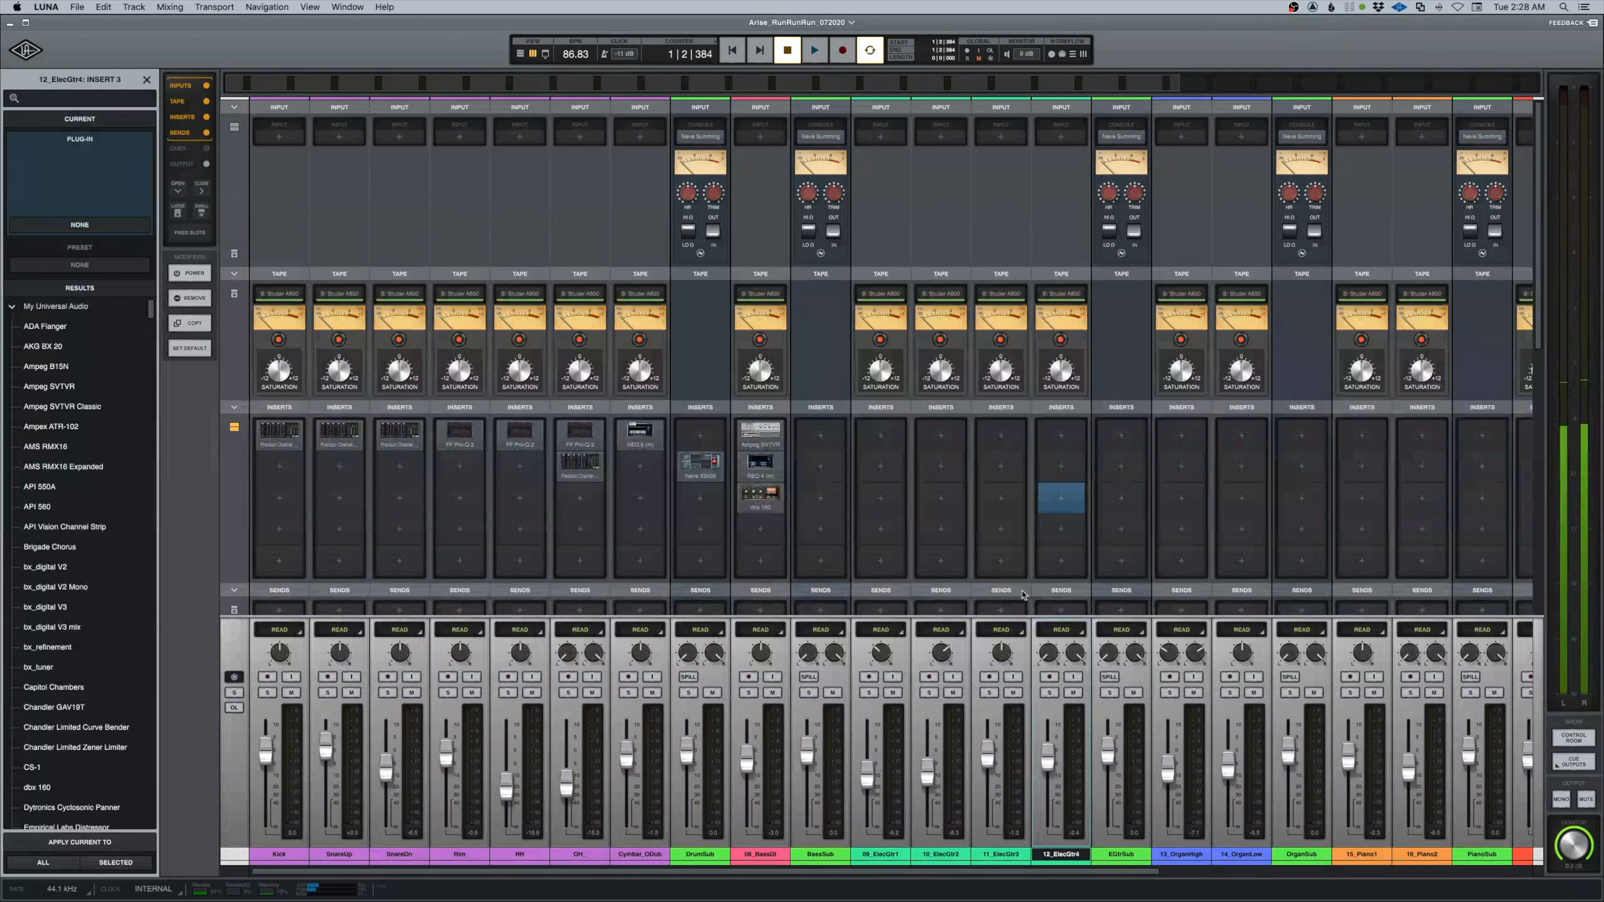